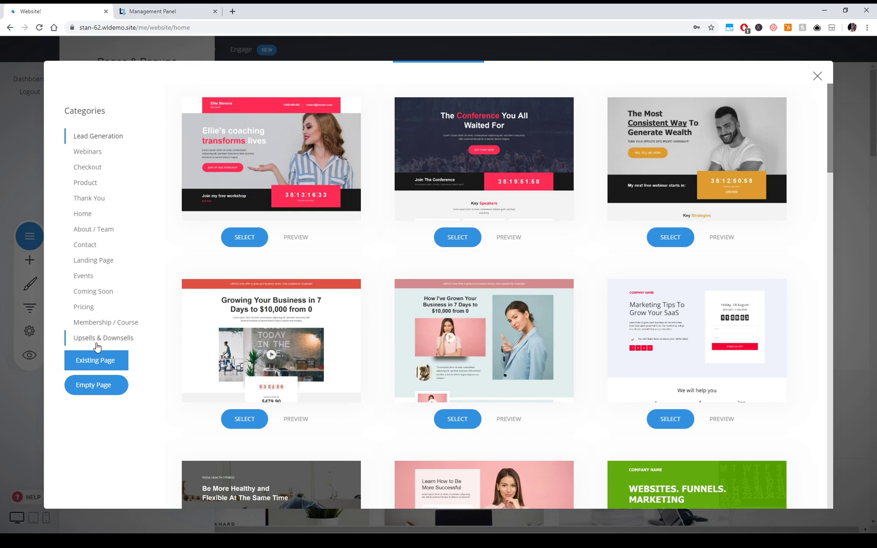
Step: Browse the page templates in the Membership / Course category
{"action": "left_click", "coordinate": [107, 324]}
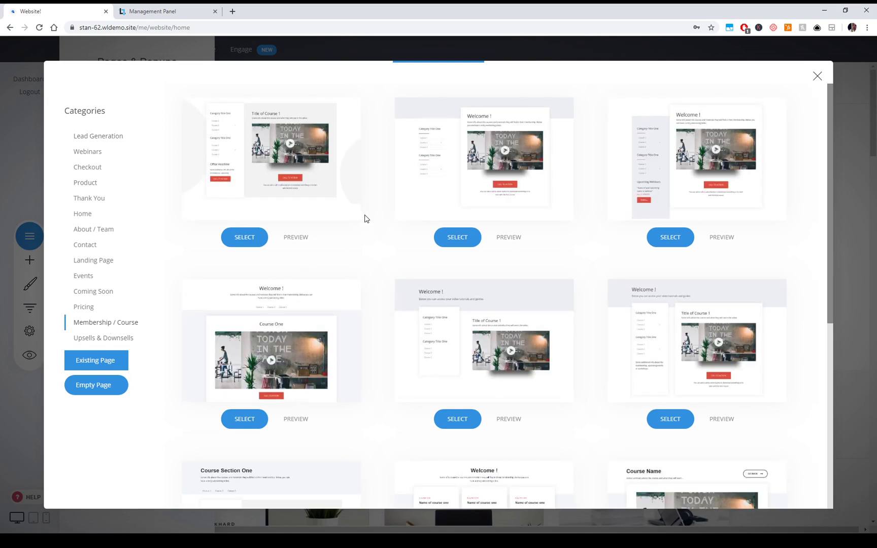
{"action": "scroll", "coordinate": [366, 219], "scroll_direction": "down", "scroll_amount": 6}
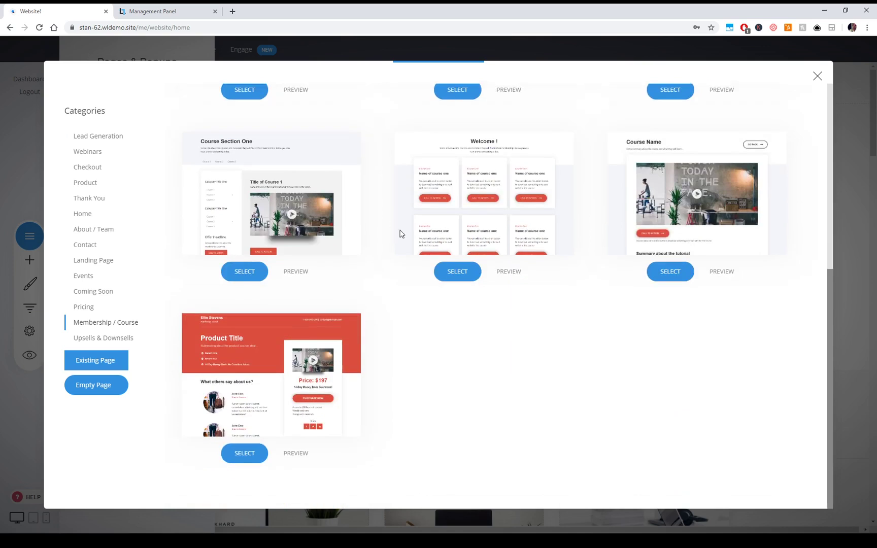
{"action": "scroll", "coordinate": [596, 387], "scroll_direction": "up", "scroll_amount": 4}
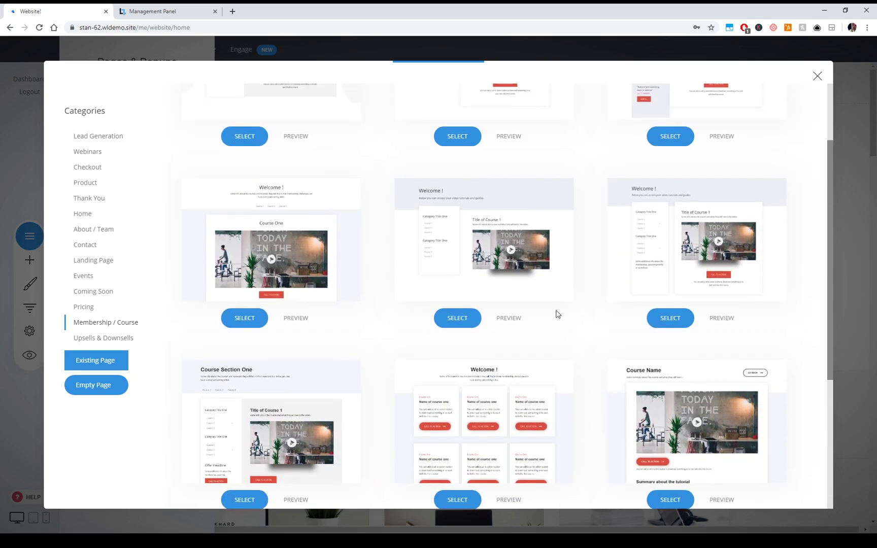
{"action": "scroll", "coordinate": [603, 356], "scroll_direction": "down", "scroll_amount": 3}
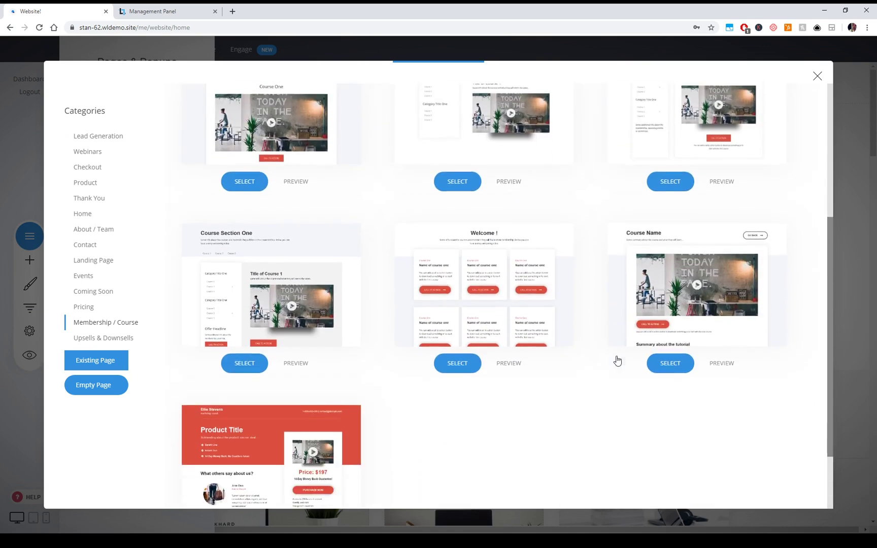
Step: Preview the Welcome membership template with the grid of course cards from top to end, and close the preview
{"action": "left_click", "coordinate": [518, 365]}
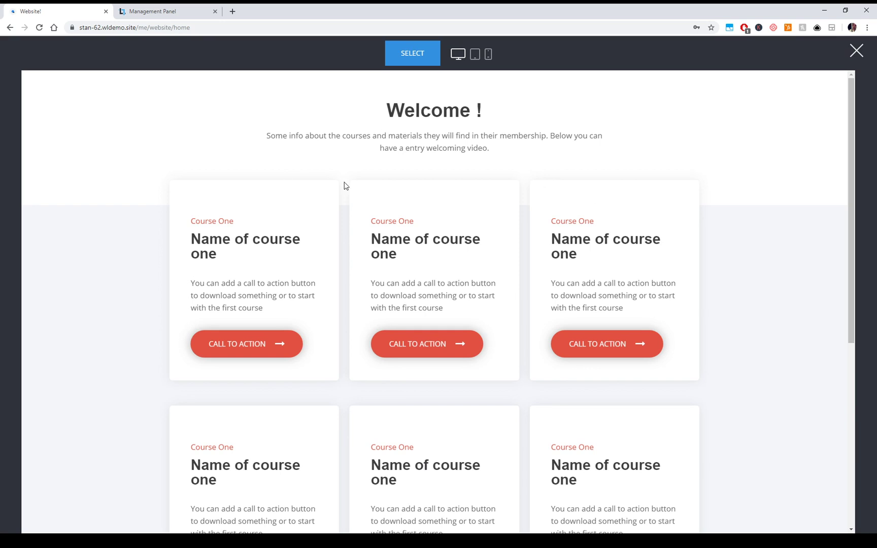
{"action": "scroll", "coordinate": [593, 279], "scroll_direction": "down", "scroll_amount": 3}
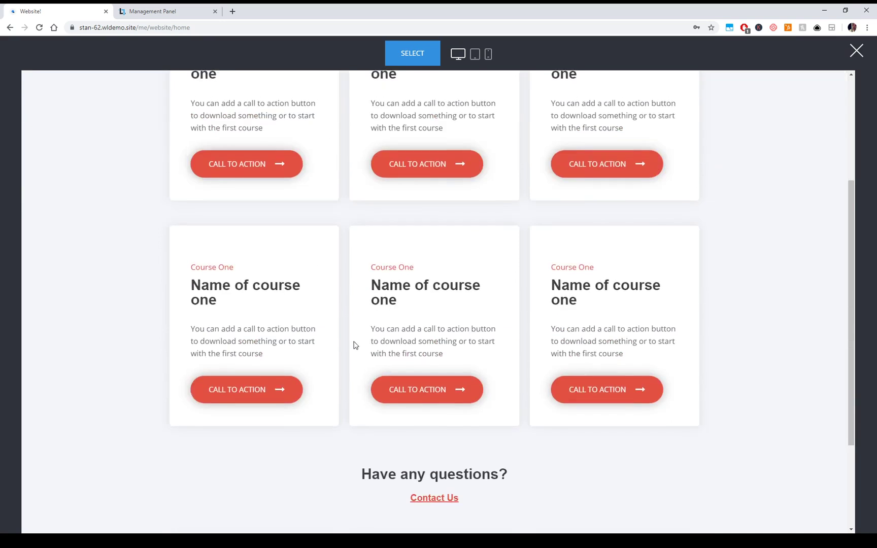
{"action": "scroll", "coordinate": [354, 345], "scroll_direction": "up", "scroll_amount": 2}
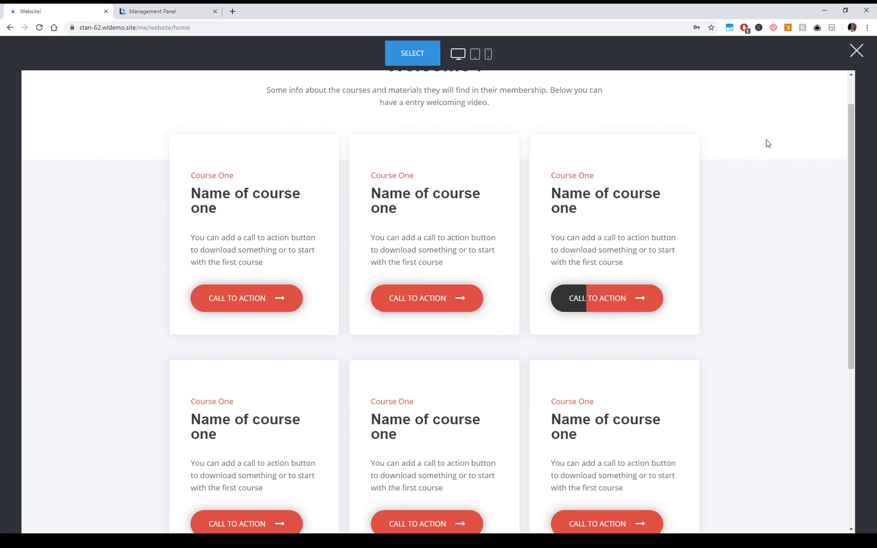
{"action": "scroll", "coordinate": [707, 224], "scroll_direction": "up", "scroll_amount": 1}
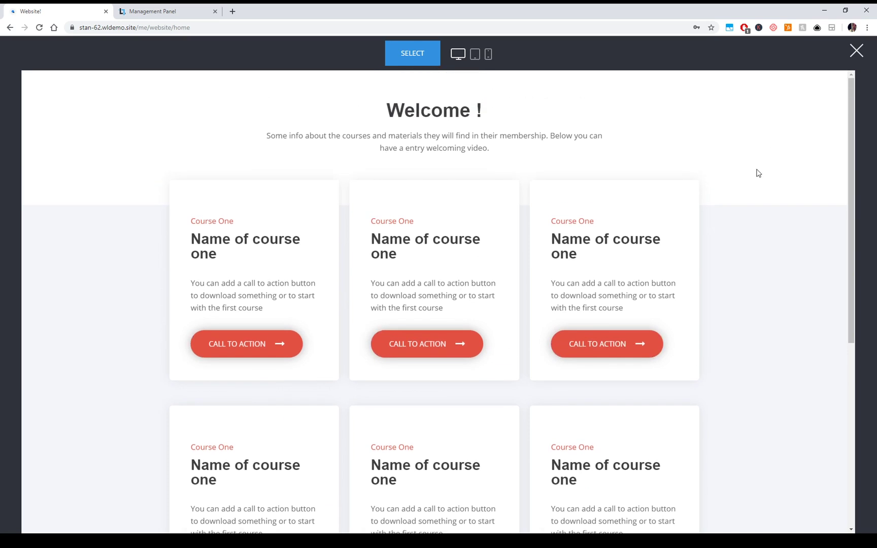
{"action": "left_click", "coordinate": [857, 51]}
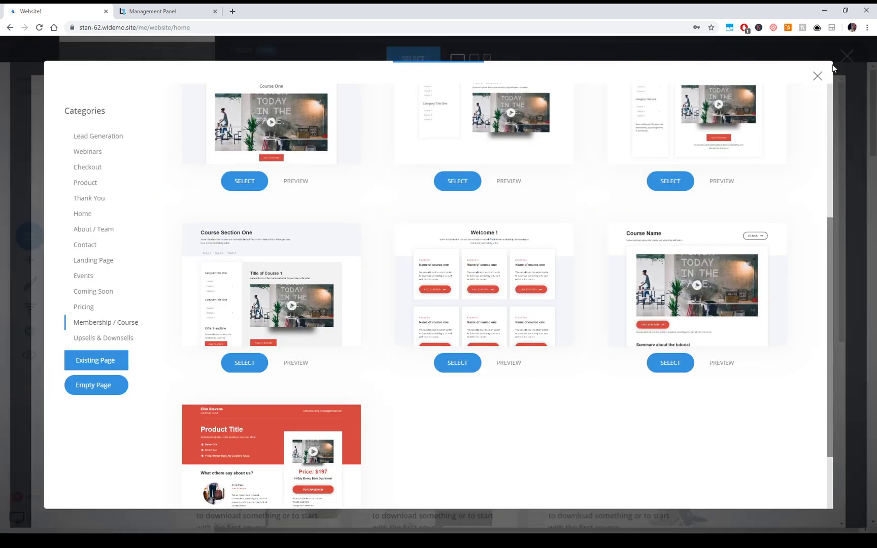
Step: Preview the Course Section One template and its course categories and video area, and close the preview
{"action": "left_click", "coordinate": [296, 363]}
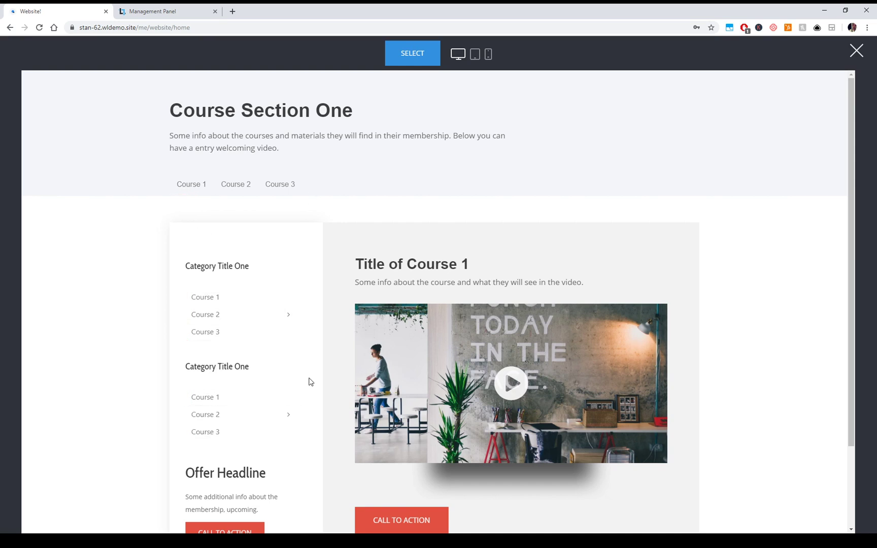
{"action": "scroll", "coordinate": [311, 381], "scroll_direction": "down", "scroll_amount": 2}
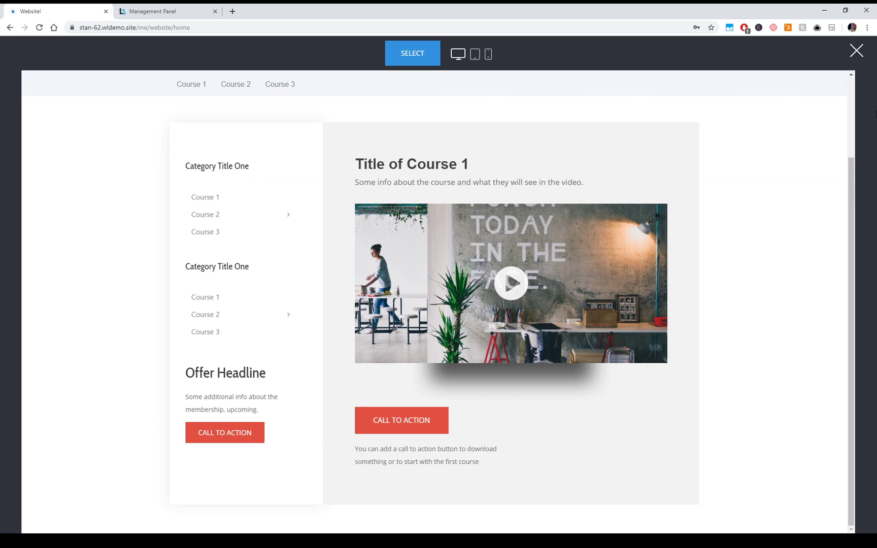
{"action": "left_click", "coordinate": [856, 57]}
Step: Look over the rest of the Membership / Course templates and close the template gallery
{"action": "scroll", "coordinate": [475, 389], "scroll_direction": "down", "scroll_amount": 2}
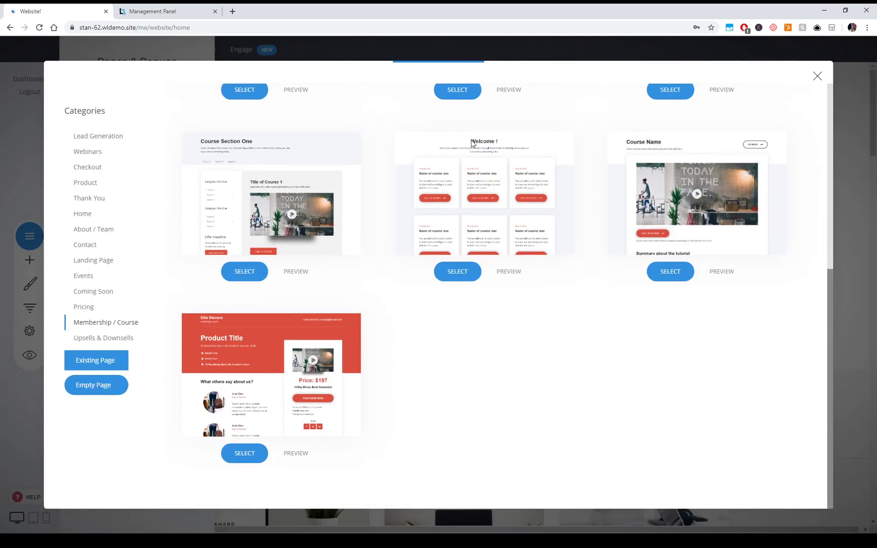
{"action": "scroll", "coordinate": [552, 354], "scroll_direction": "up", "scroll_amount": 5}
{"action": "scroll", "coordinate": [576, 337], "scroll_direction": "up", "scroll_amount": 1}
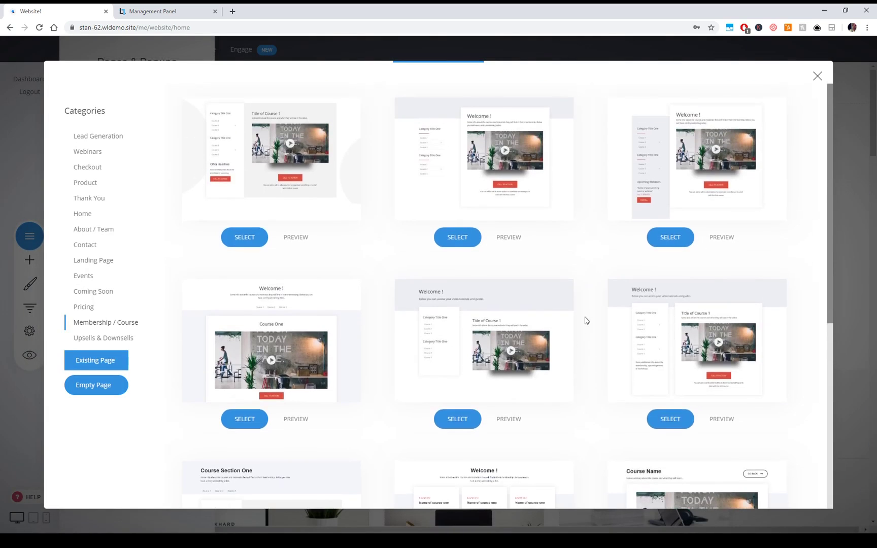
{"action": "left_click", "coordinate": [817, 76]}
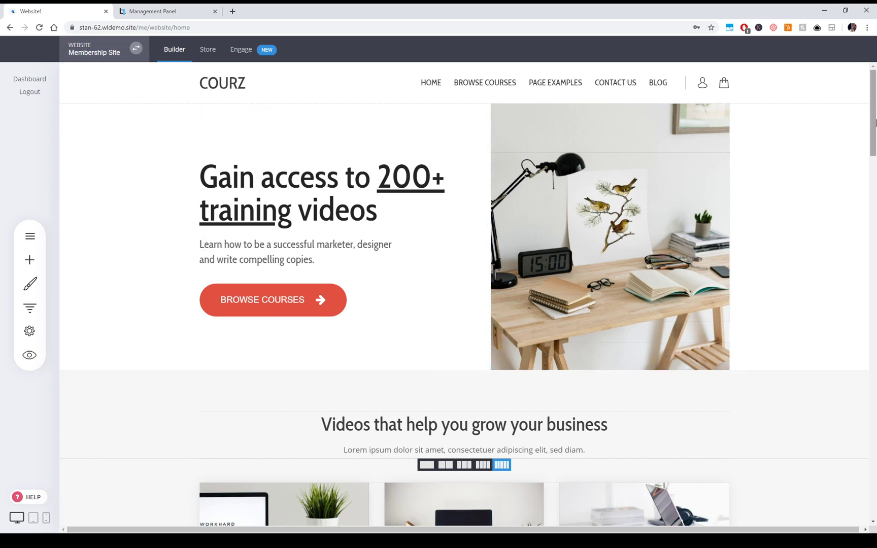
Step: Look at the site's list of pages and membership area folders, and return to the home page
{"action": "left_click", "coordinate": [30, 236]}
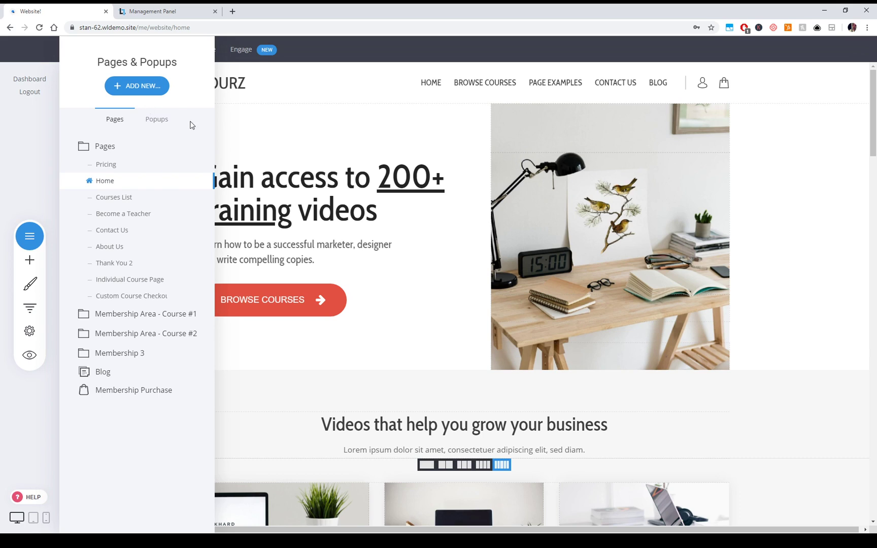
{"action": "left_click", "coordinate": [580, 231]}
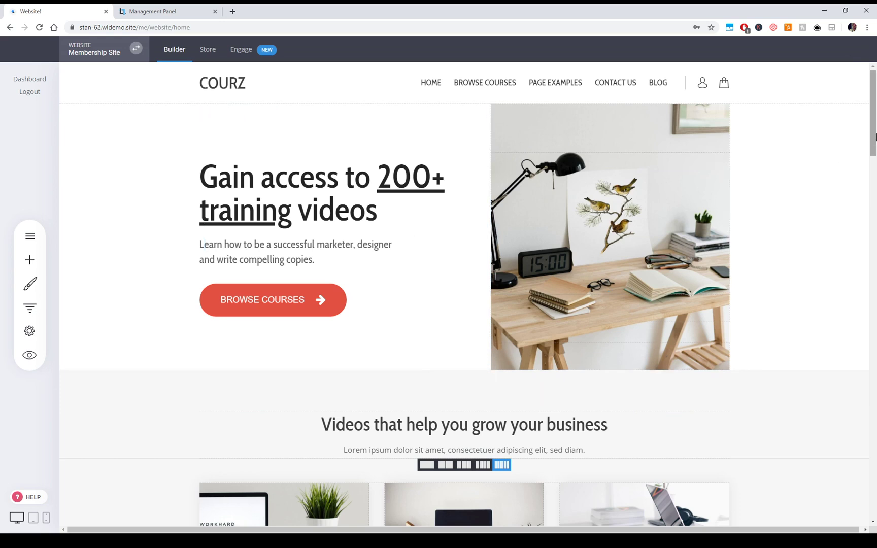
{"action": "mouse_move", "coordinate": [875, 136]}
{"action": "left_mouse_down"}
{"action": "mouse_move", "coordinate": [875, 185]}
{"action": "mouse_move", "coordinate": [875, 136]}
{"action": "left_mouse_up"}
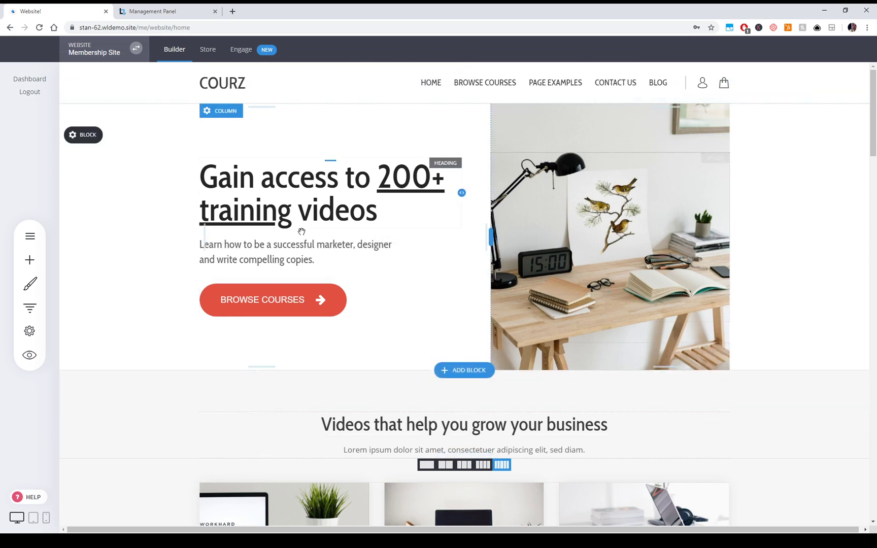
Step: Examine the home page's blocks from the hero through the course cards and student testimonials to Latest News, and return to the hero
{"action": "scroll", "coordinate": [705, 247], "scroll_direction": "down", "scroll_amount": 4}
{"action": "scroll", "coordinate": [684, 221], "scroll_direction": "up", "scroll_amount": 3}
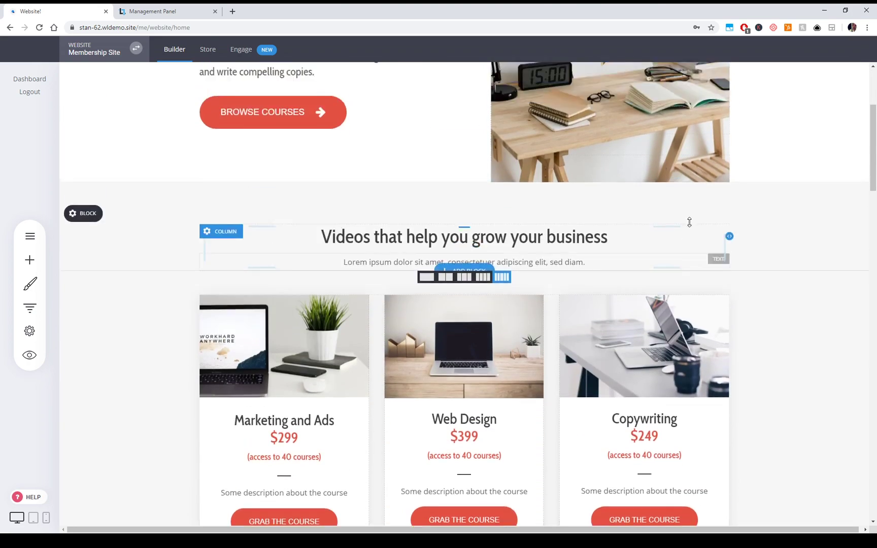
{"action": "scroll", "coordinate": [660, 220], "scroll_direction": "down", "scroll_amount": 3}
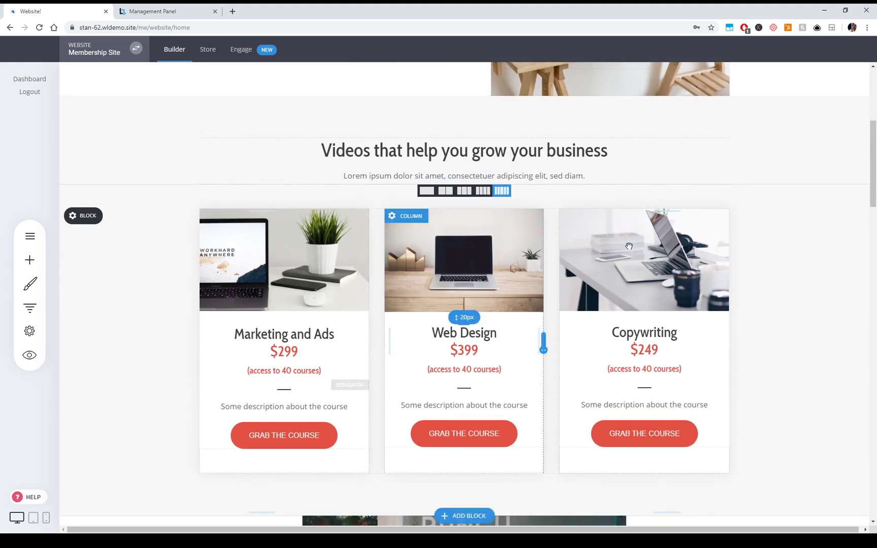
{"action": "scroll", "coordinate": [783, 327], "scroll_direction": "down", "scroll_amount": 4}
{"action": "scroll", "coordinate": [715, 239], "scroll_direction": "down", "scroll_amount": 8}
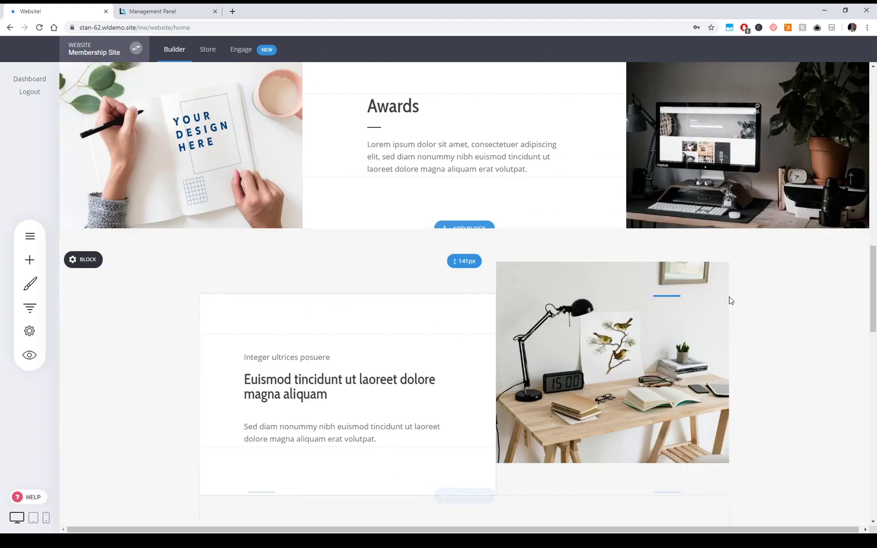
{"action": "scroll", "coordinate": [667, 355], "scroll_direction": "down", "scroll_amount": 9}
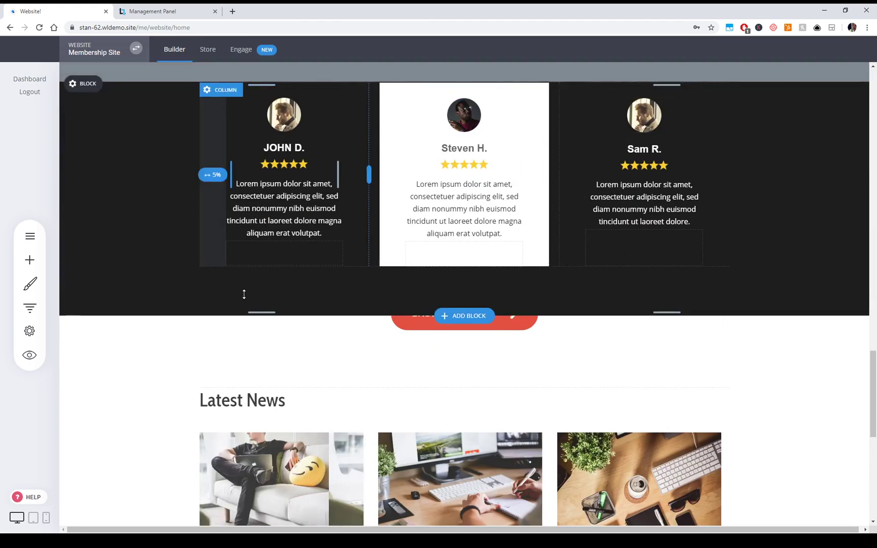
{"action": "scroll", "coordinate": [690, 347], "scroll_direction": "up", "scroll_amount": 3}
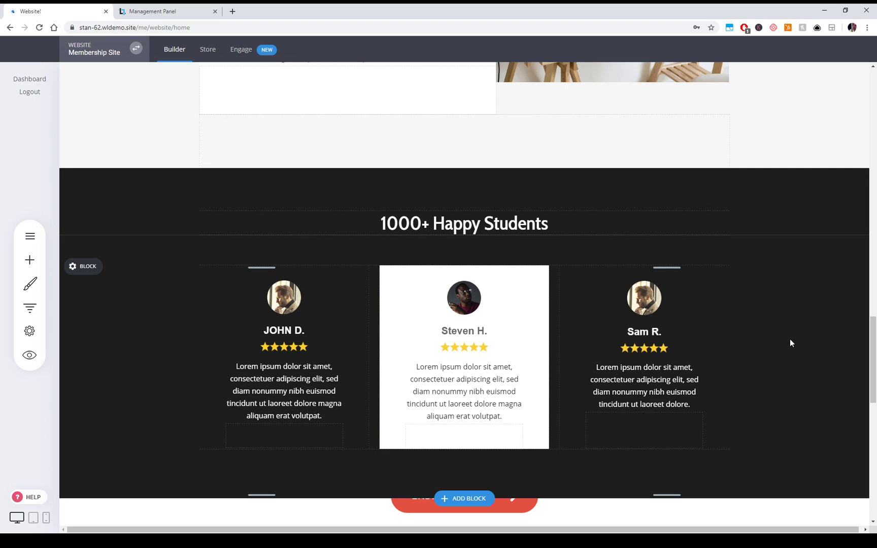
{"action": "scroll", "coordinate": [790, 338], "scroll_direction": "down", "scroll_amount": 8}
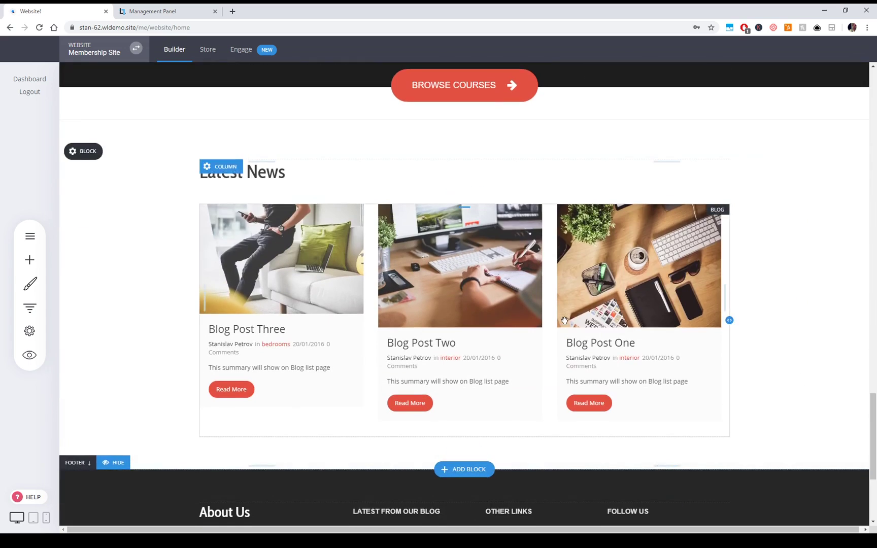
{"action": "left_click_drag", "start_coordinate": [873, 426], "coordinate": [874, 71]}
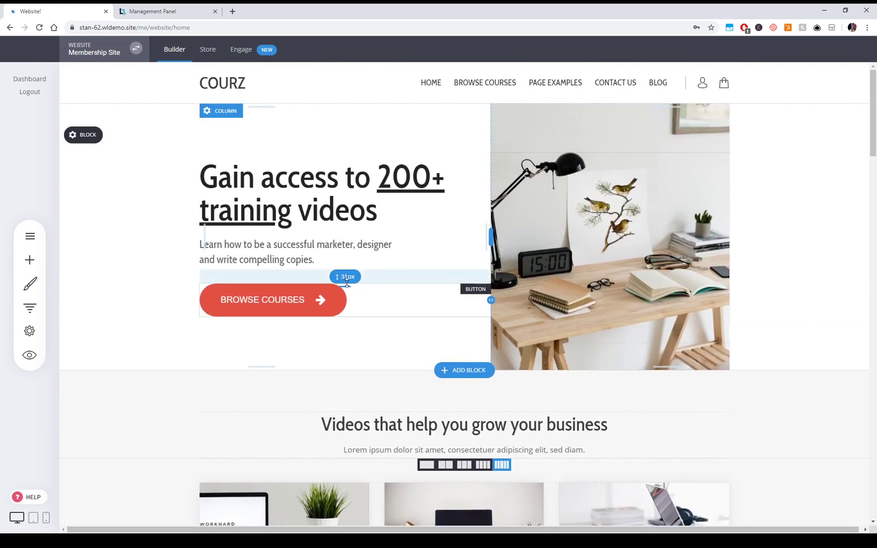
Step: Review the home page's hero block and its Marketing and Ads, Web Design and Copywriting course cards
{"action": "scroll", "coordinate": [727, 306], "scroll_direction": "down", "scroll_amount": 6}
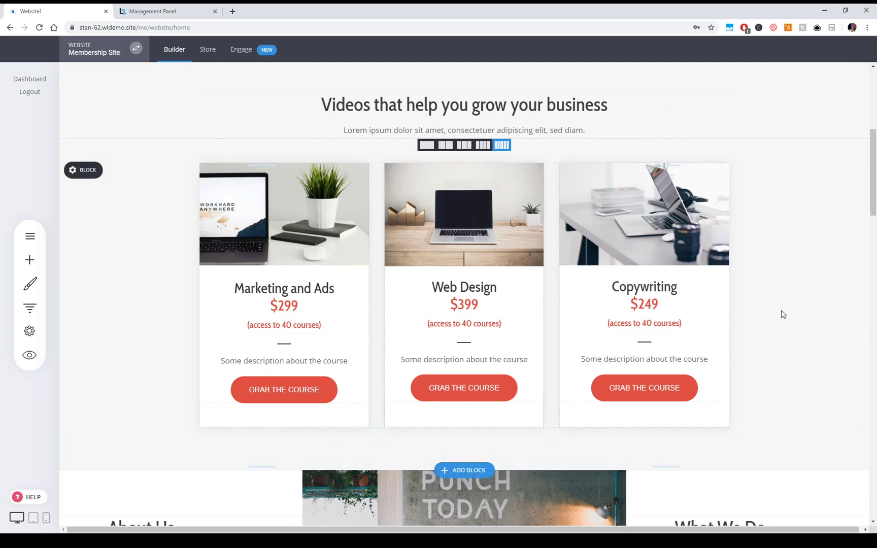
{"action": "scroll", "coordinate": [782, 313], "scroll_direction": "up", "scroll_amount": 6}
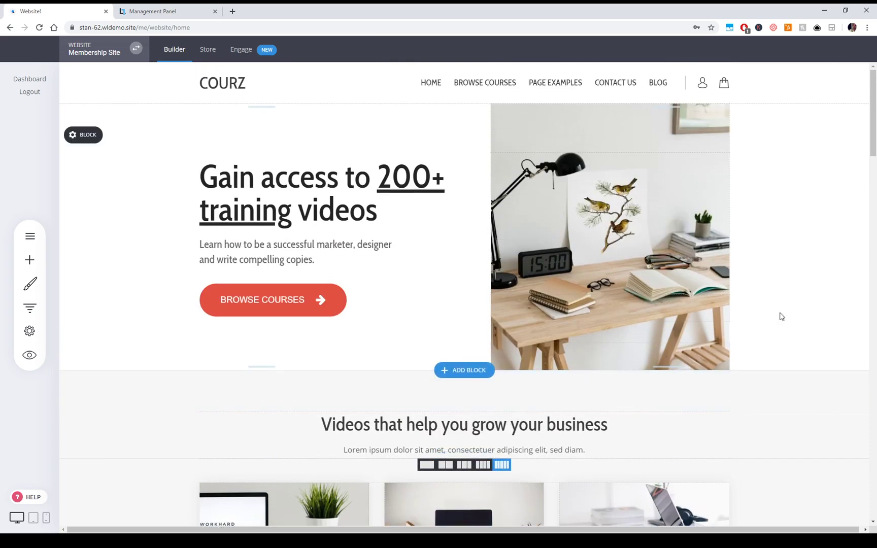
{"action": "scroll", "coordinate": [543, 386], "scroll_direction": "down", "scroll_amount": 5}
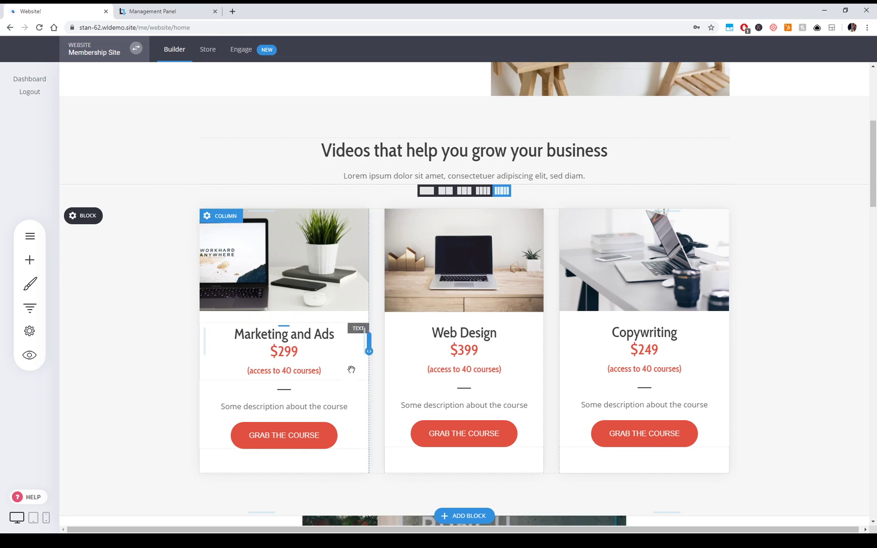
{"action": "scroll", "coordinate": [53, 239], "scroll_direction": "up", "scroll_amount": 5}
Step: Open the Courses List page in the builder and close the page list
{"action": "left_click", "coordinate": [30, 236]}
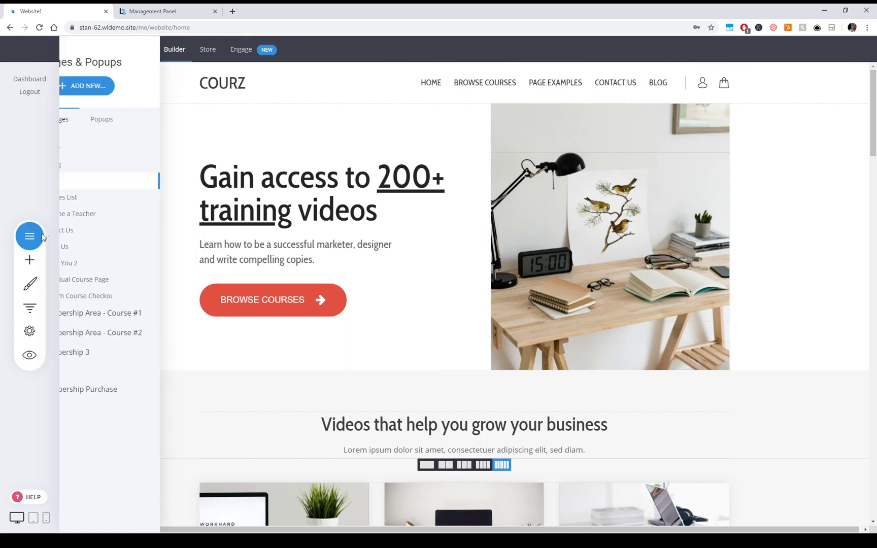
{"action": "left_click", "coordinate": [119, 201]}
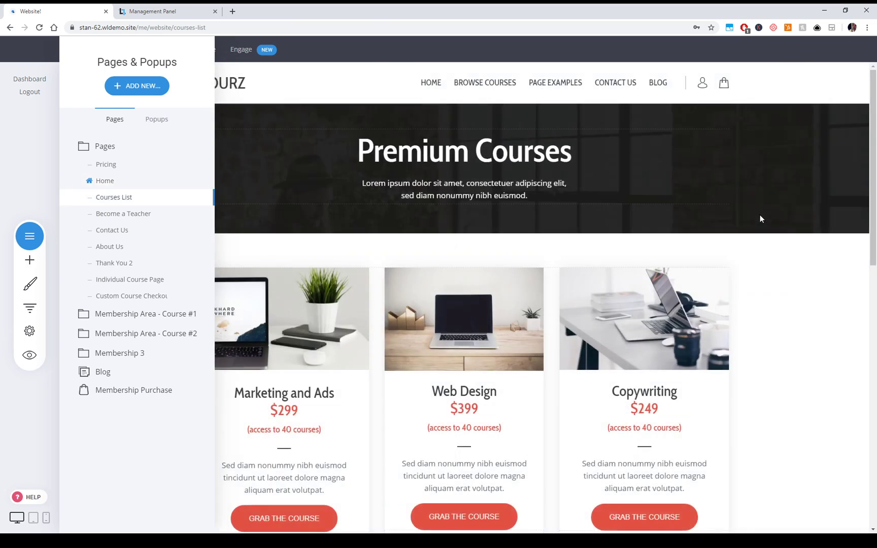
{"action": "left_click", "coordinate": [797, 290]}
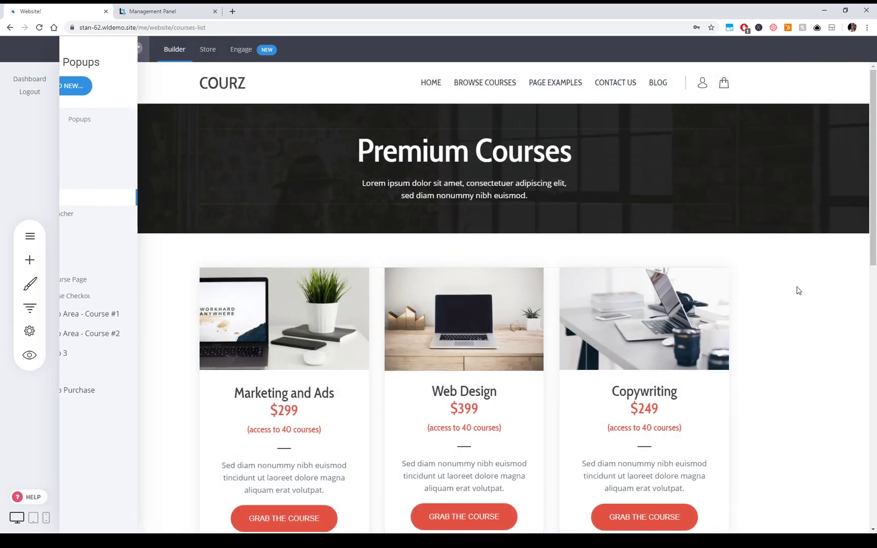
Step: Examine the Courses List page's three course cards and the Grab ALL 3 Courses bundle offer
{"action": "scroll", "coordinate": [793, 368], "scroll_direction": "down", "scroll_amount": 1}
{"action": "scroll", "coordinate": [792, 368], "scroll_direction": "down", "scroll_amount": 1}
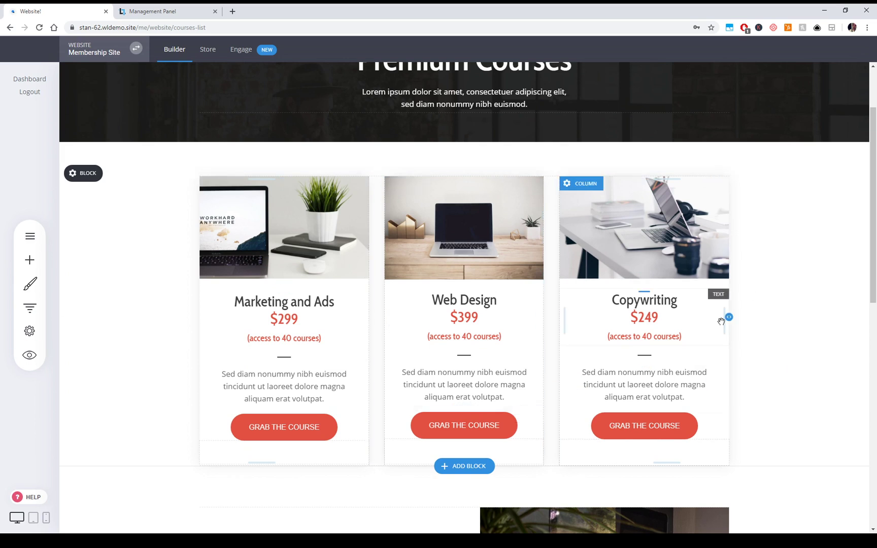
{"action": "scroll", "coordinate": [721, 317], "scroll_direction": "down", "scroll_amount": 1}
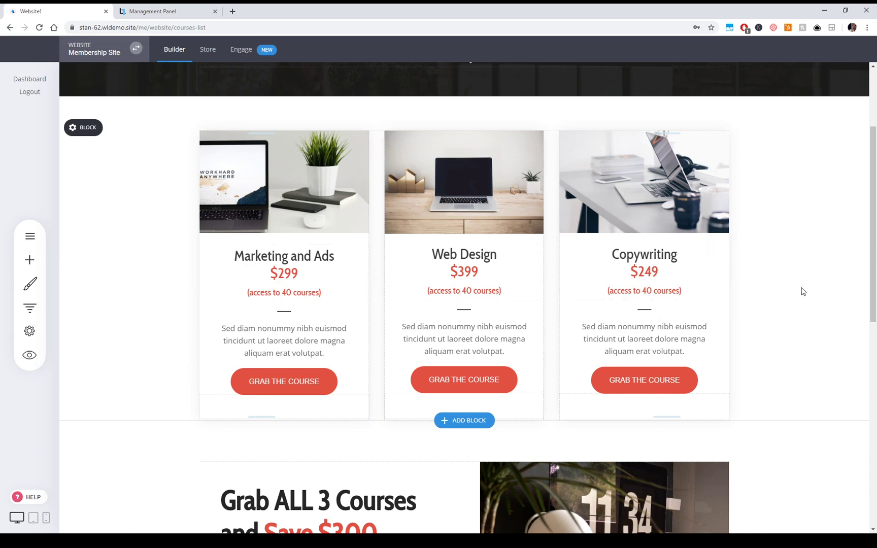
{"action": "scroll", "coordinate": [788, 292], "scroll_direction": "down", "scroll_amount": 5}
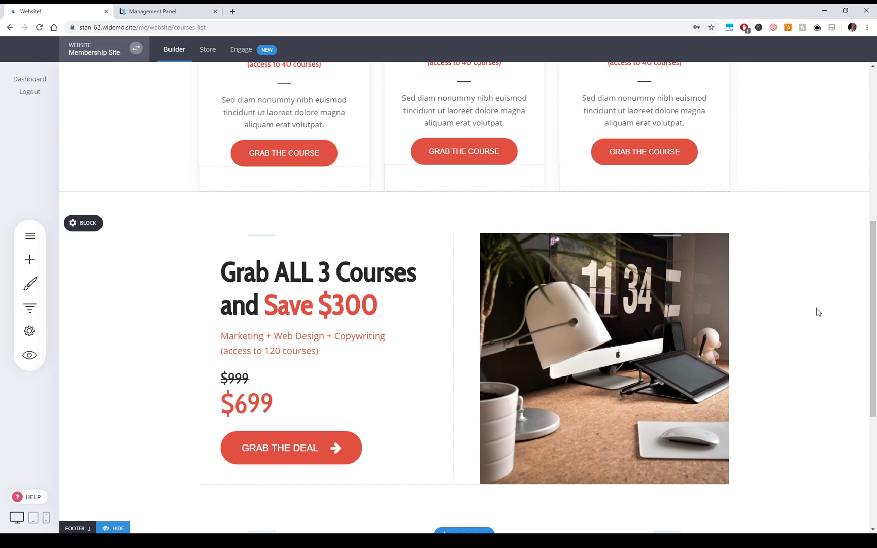
{"action": "scroll", "coordinate": [546, 308], "scroll_direction": "up", "scroll_amount": 2}
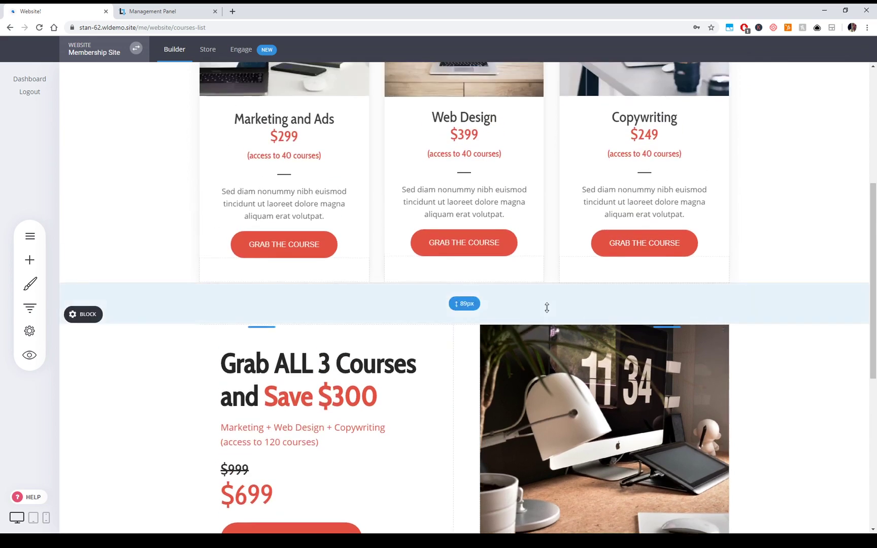
{"action": "scroll", "coordinate": [390, 304], "scroll_direction": "down", "scroll_amount": 3}
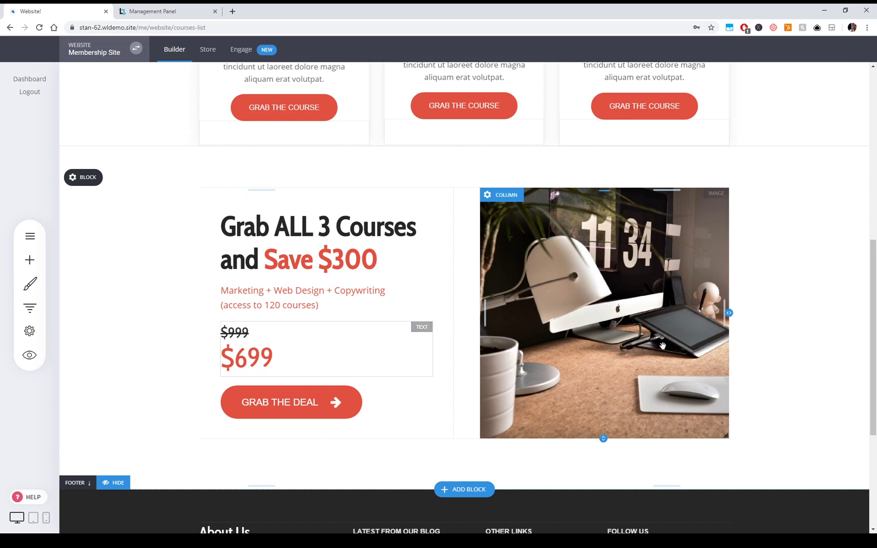
Step: Review the prices and course buttons on the Marketing and Ads, Web Design and Copywriting cards above the bundle offer
{"action": "scroll", "coordinate": [258, 376], "scroll_direction": "up", "scroll_amount": 2}
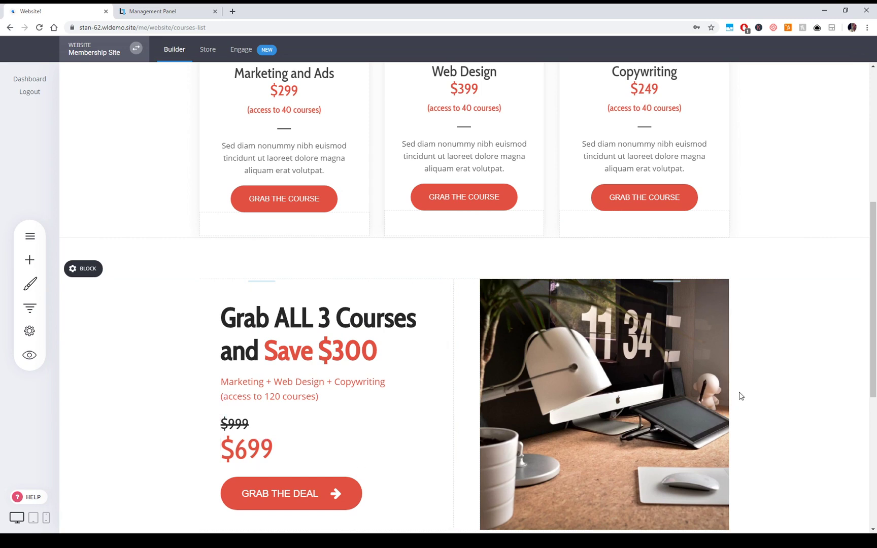
{"action": "scroll", "coordinate": [799, 414], "scroll_direction": "up", "scroll_amount": 6}
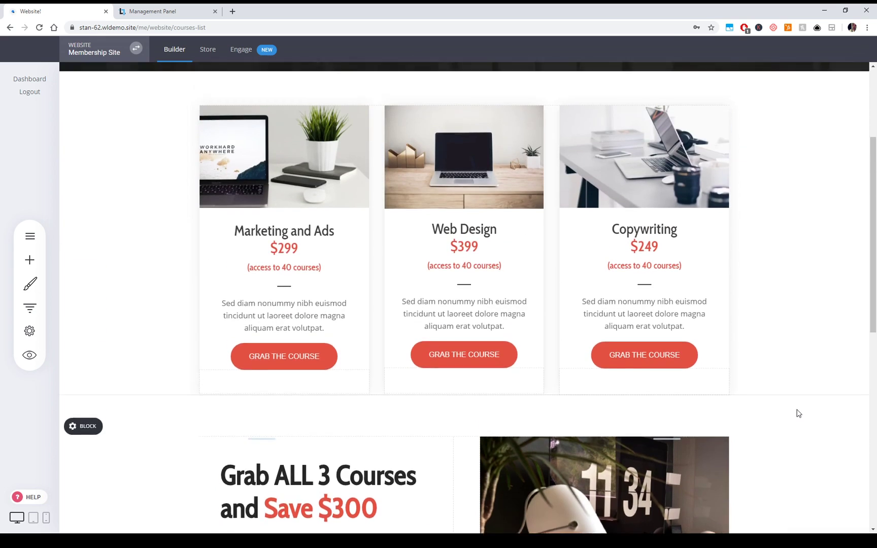
{"action": "scroll", "coordinate": [799, 413], "scroll_direction": "down", "scroll_amount": 1}
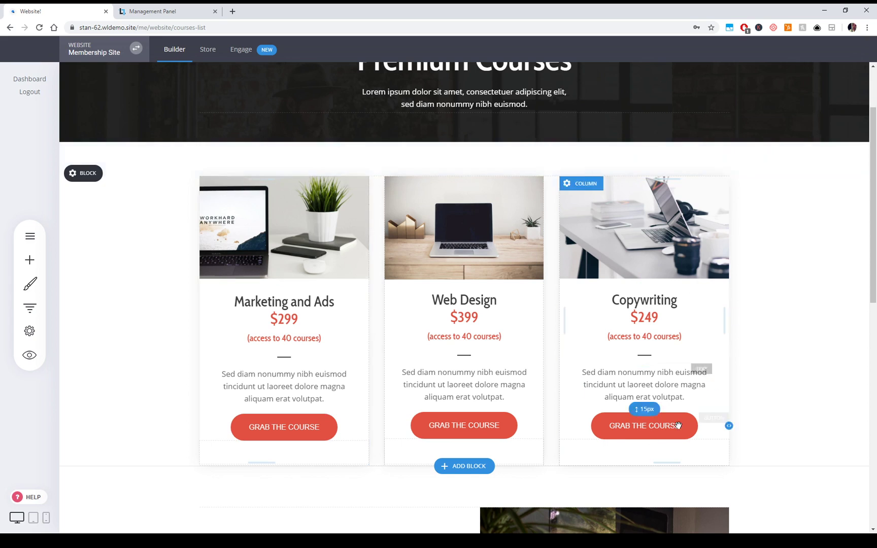
Step: Browse the Membership / Course templates offered for a new page and close the template gallery without selecting one
{"action": "left_click", "coordinate": [36, 239]}
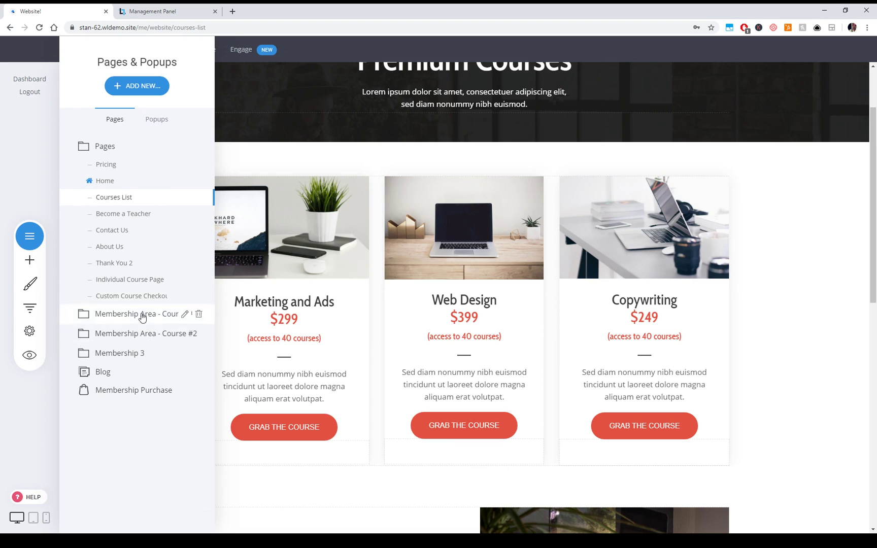
{"action": "left_click", "coordinate": [138, 86]}
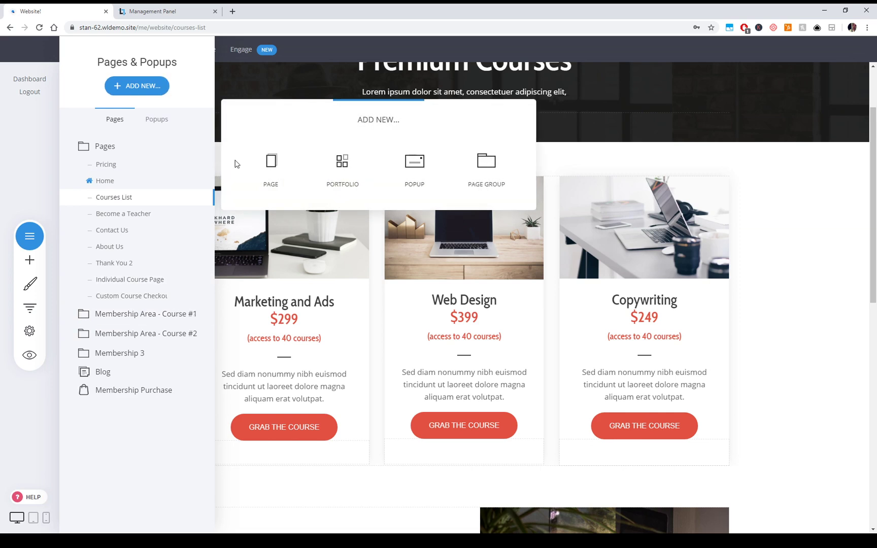
{"action": "left_click", "coordinate": [279, 168]}
{"action": "left_click", "coordinate": [114, 323]}
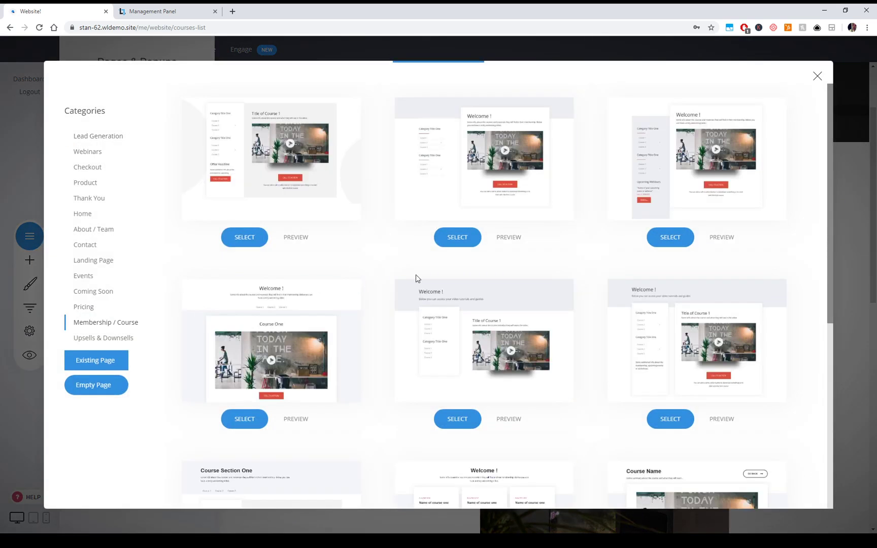
{"action": "scroll", "coordinate": [656, 341], "scroll_direction": "down", "scroll_amount": 5}
{"action": "scroll", "coordinate": [517, 270], "scroll_direction": "up", "scroll_amount": 4}
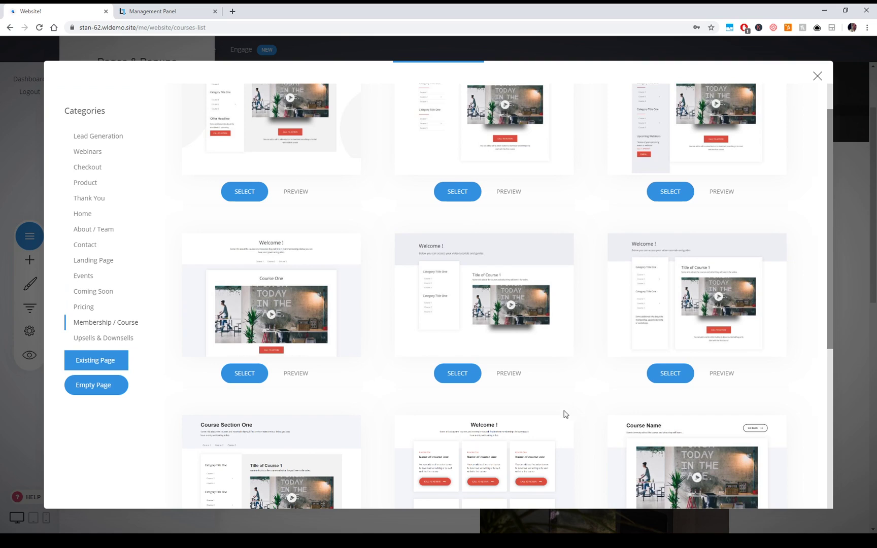
{"action": "scroll", "coordinate": [456, 252], "scroll_direction": "down", "scroll_amount": 3}
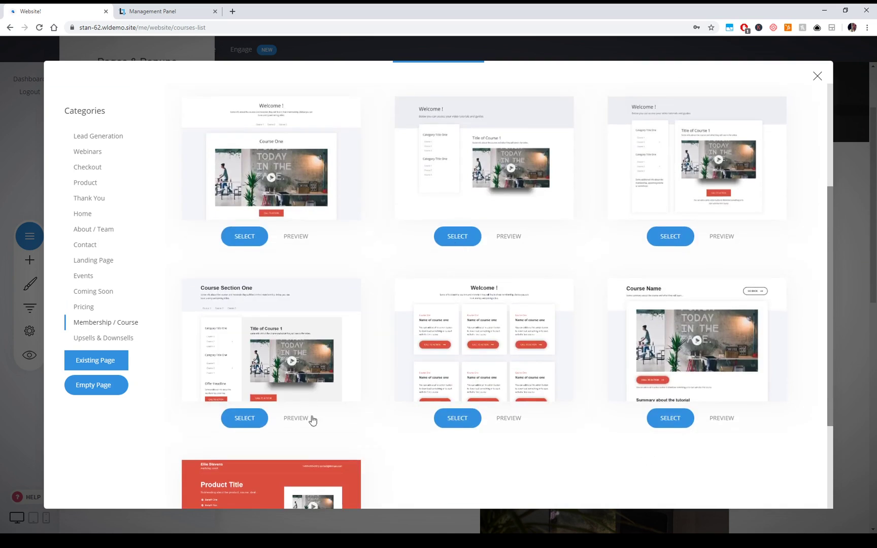
{"action": "left_click", "coordinate": [865, 250]}
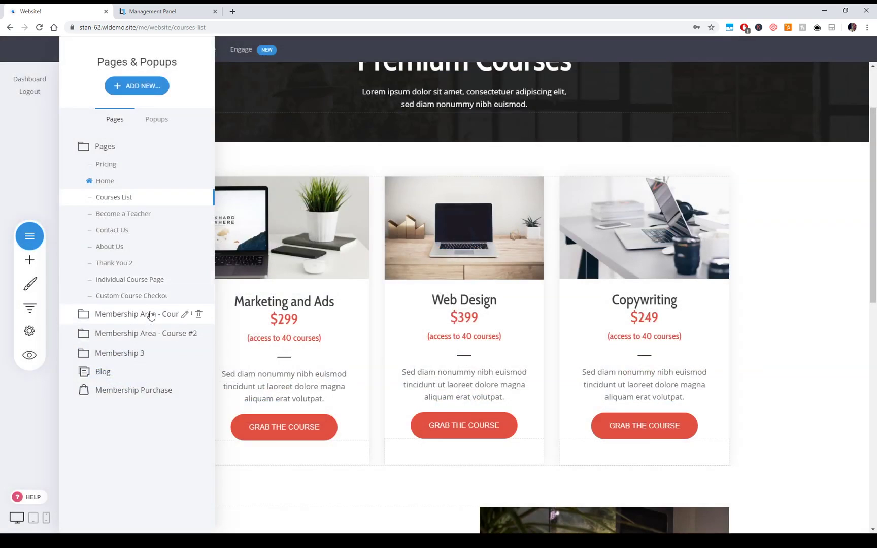
Step: View the 00 - Dashboard page of Membership Area - Course #1 and examine its 01 - Course Name #1 page
{"action": "left_click", "coordinate": [147, 317]}
{"action": "left_click", "coordinate": [133, 187]}
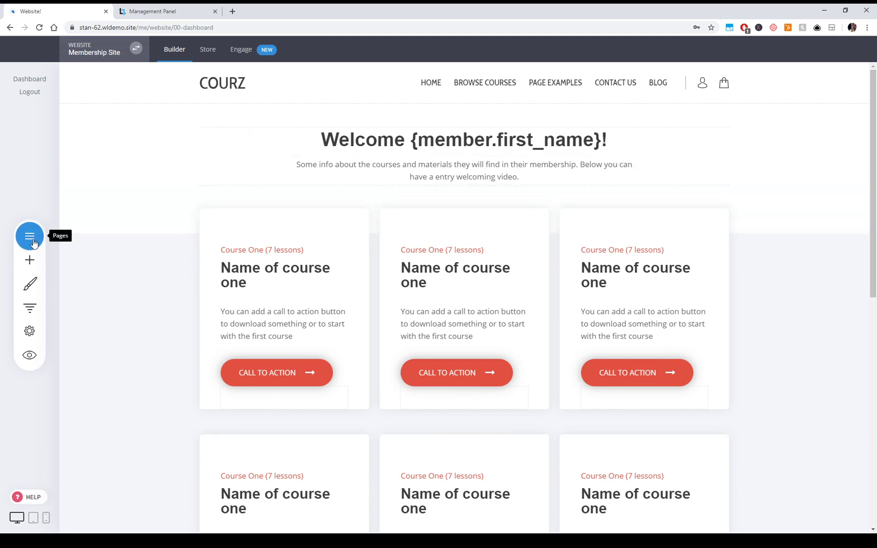
{"action": "left_click", "coordinate": [31, 241]}
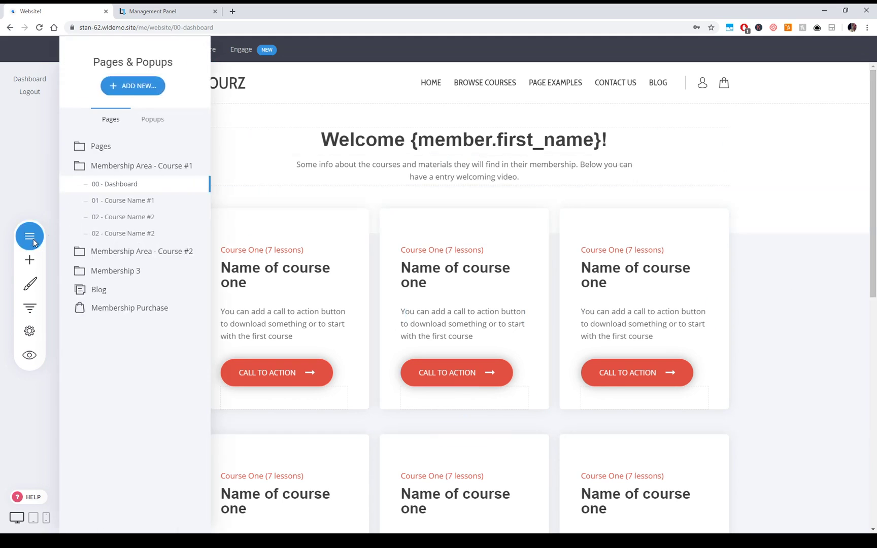
{"action": "left_click", "coordinate": [134, 202]}
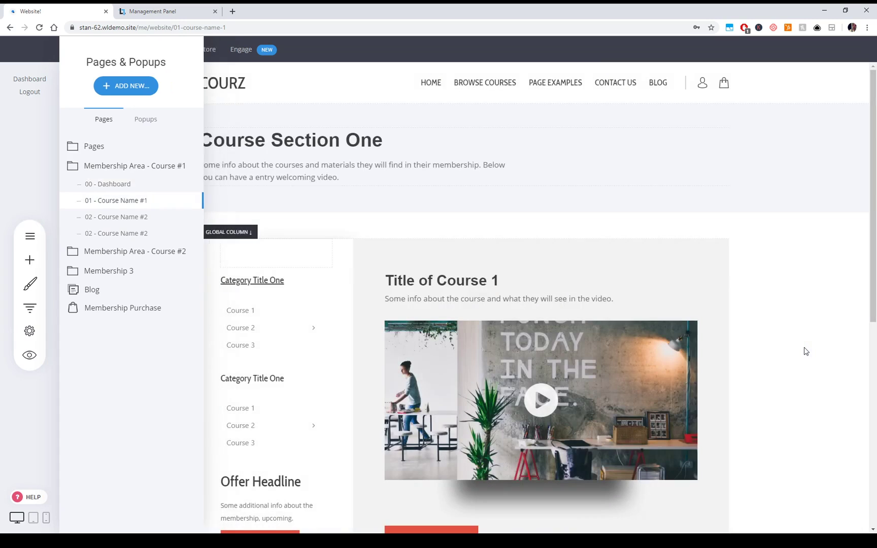
{"action": "left_click", "coordinate": [805, 351]}
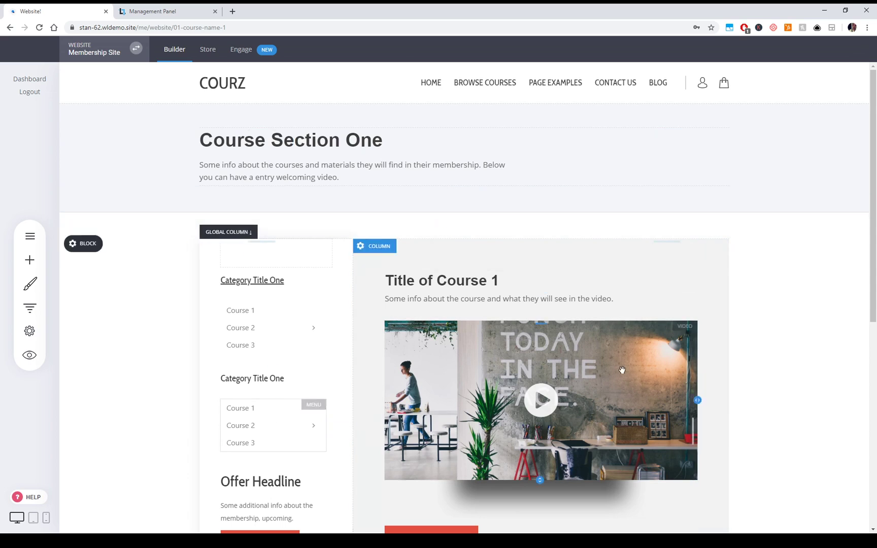
{"action": "scroll", "coordinate": [537, 225], "scroll_direction": "down", "scroll_amount": 5}
{"action": "scroll", "coordinate": [536, 225], "scroll_direction": "up", "scroll_amount": 5}
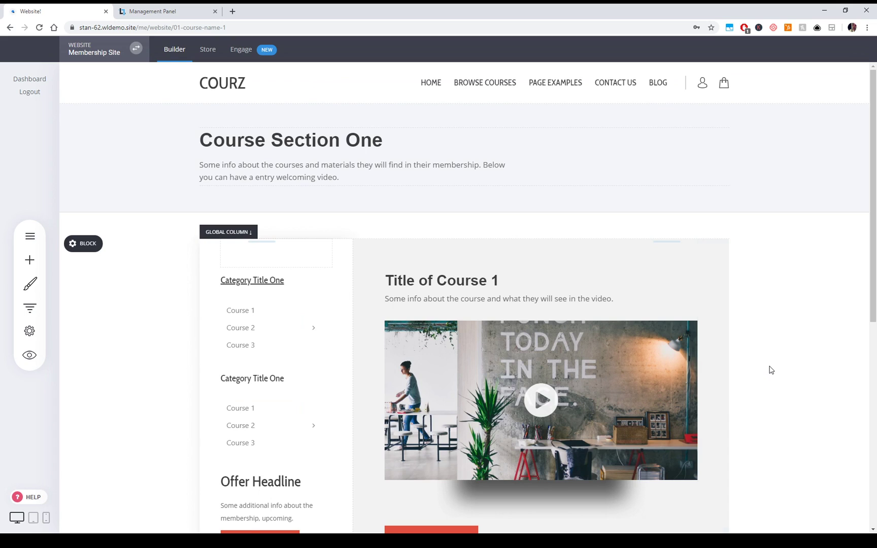
Step: Open the Individual Course Page from the Pages group and examine its Go Back button, video and content below
{"action": "left_click", "coordinate": [29, 236]}
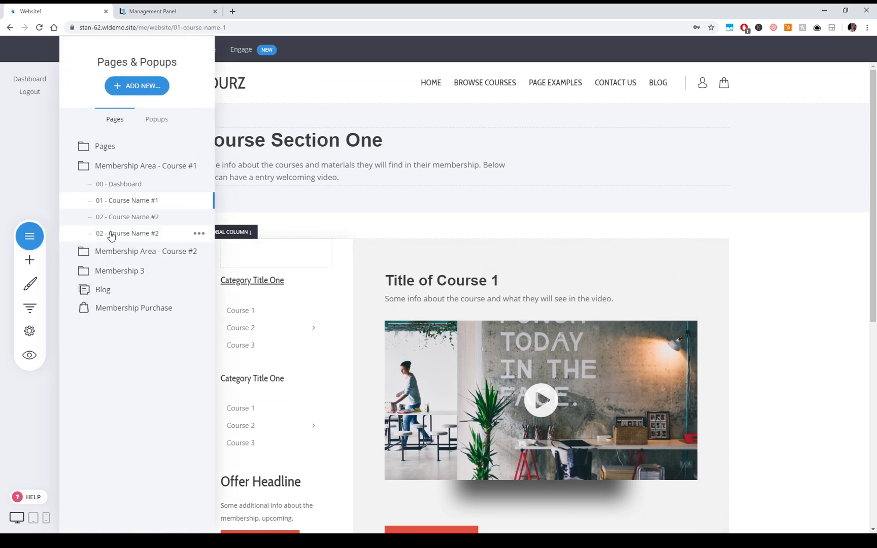
{"action": "left_click", "coordinate": [122, 148]}
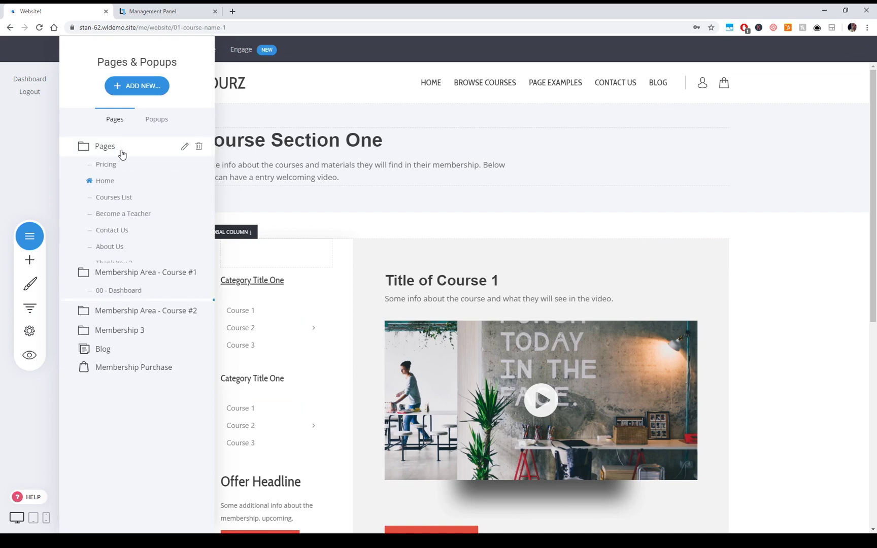
{"action": "left_click", "coordinate": [130, 279]}
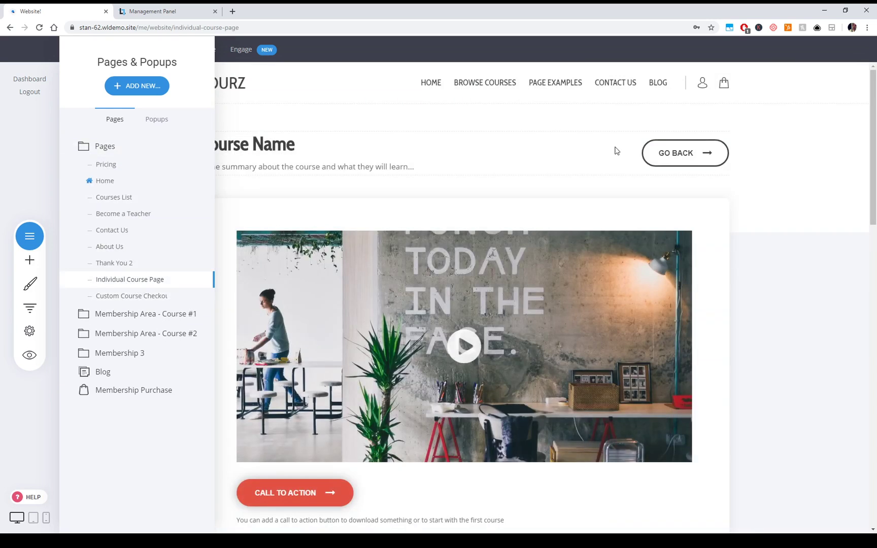
{"action": "left_click", "coordinate": [835, 295]}
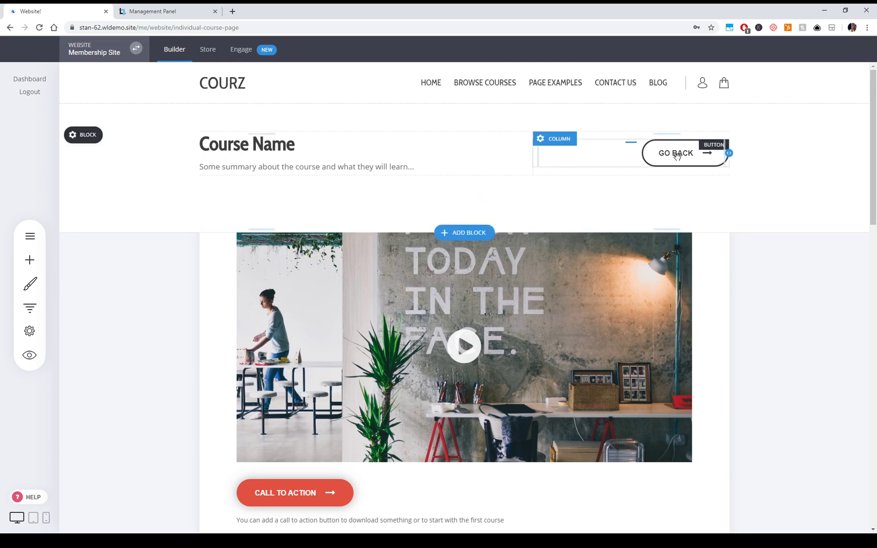
{"action": "scroll", "coordinate": [710, 317], "scroll_direction": "down", "scroll_amount": 4}
{"action": "scroll", "coordinate": [703, 383], "scroll_direction": "up", "scroll_amount": 4}
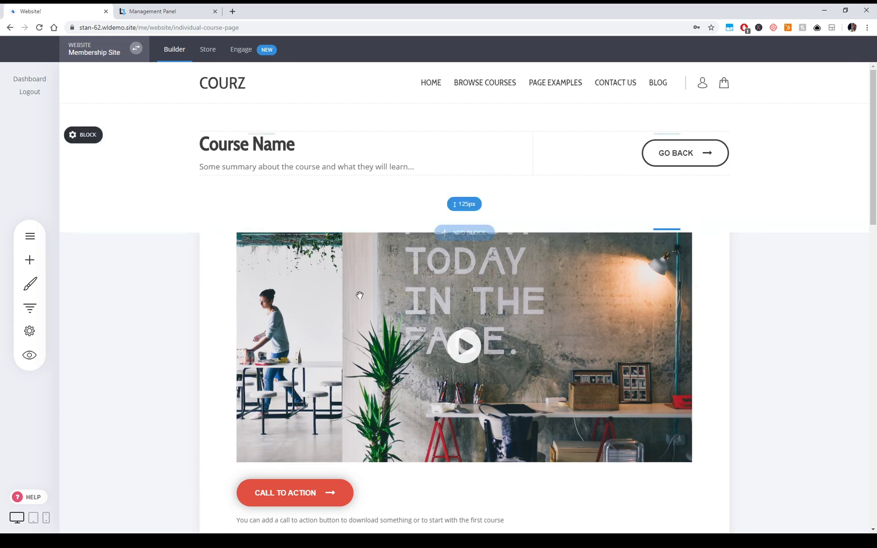
Step: Bring up the template gallery for a new page, close it and return to the Individual Course Page
{"action": "left_click", "coordinate": [30, 236]}
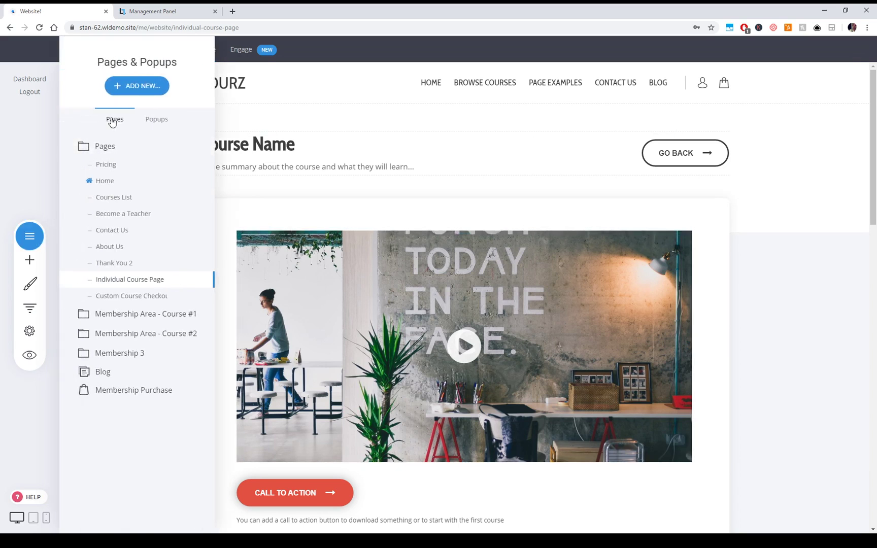
{"action": "left_click", "coordinate": [133, 96]}
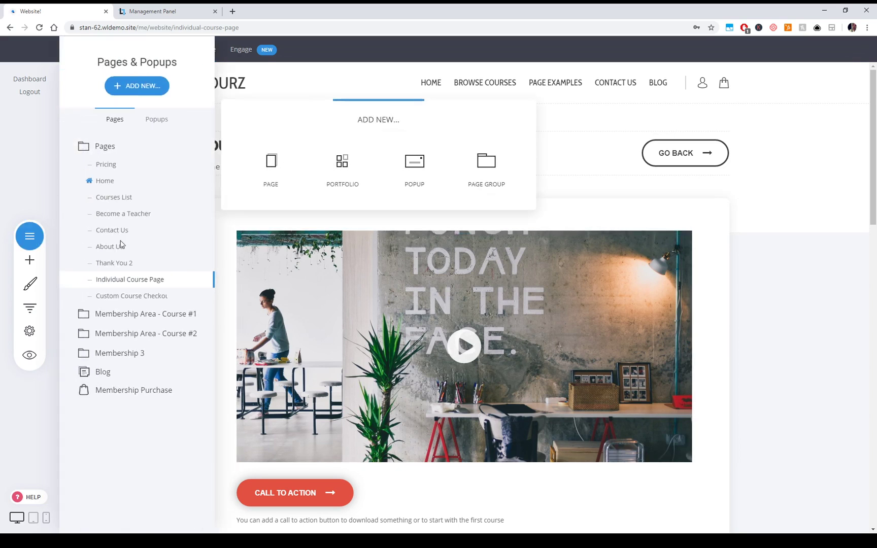
{"action": "left_click", "coordinate": [248, 180]}
{"action": "left_click", "coordinate": [7, 169]}
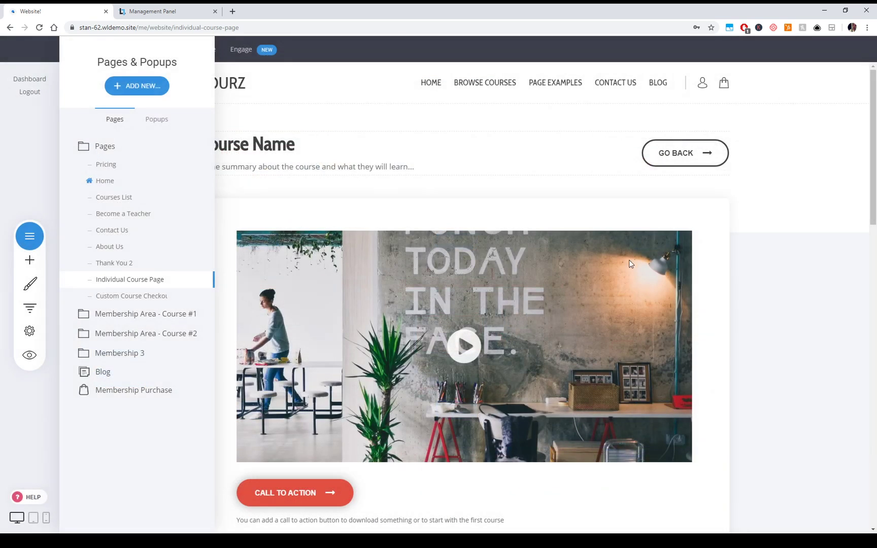
{"action": "left_click", "coordinate": [809, 301]}
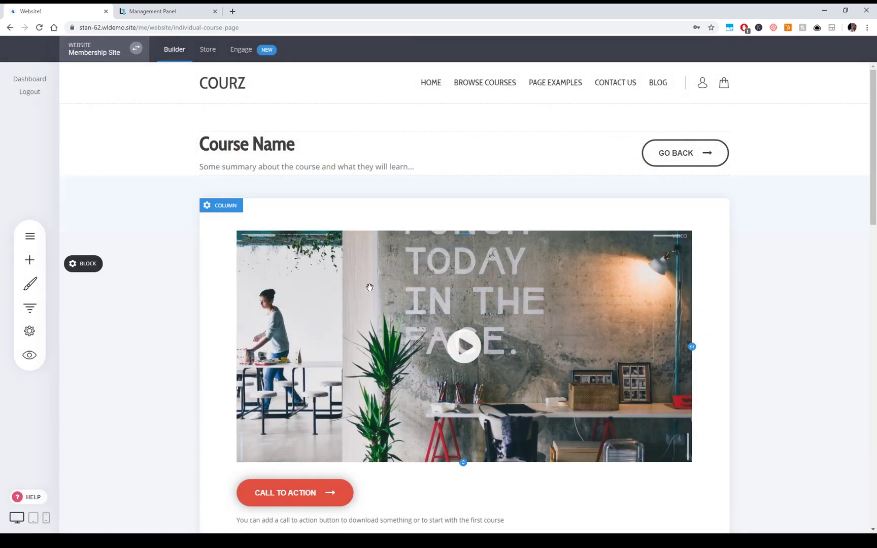
Step: Examine the Individual Course Page's heading, video, call-to-action button and tutorial summary list
{"action": "left_click", "coordinate": [405, 326]}
{"action": "left_click", "coordinate": [777, 364]}
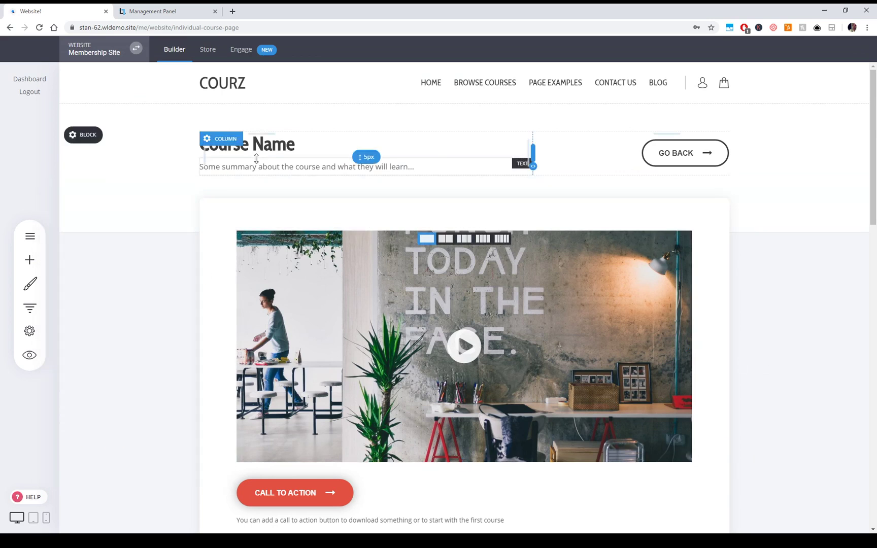
{"action": "scroll", "coordinate": [761, 315], "scroll_direction": "down", "scroll_amount": 2}
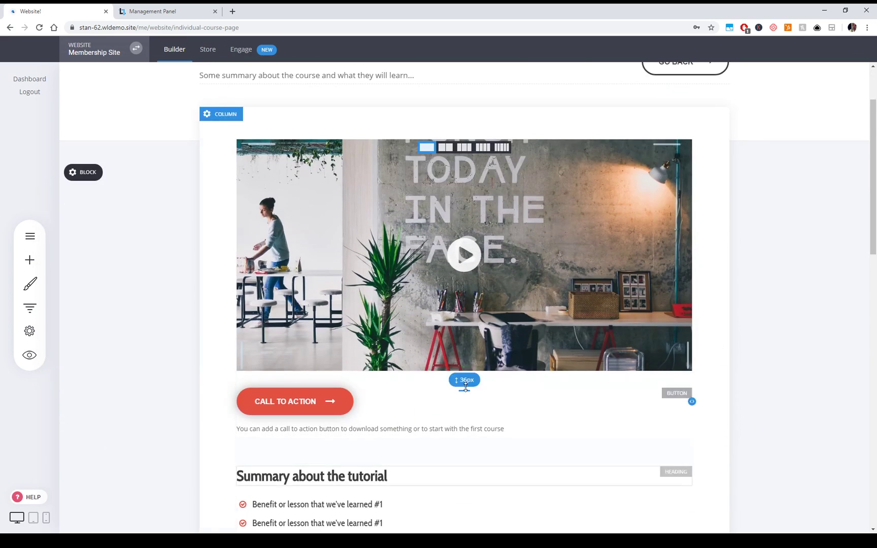
{"action": "scroll", "coordinate": [423, 390], "scroll_direction": "down", "scroll_amount": 2}
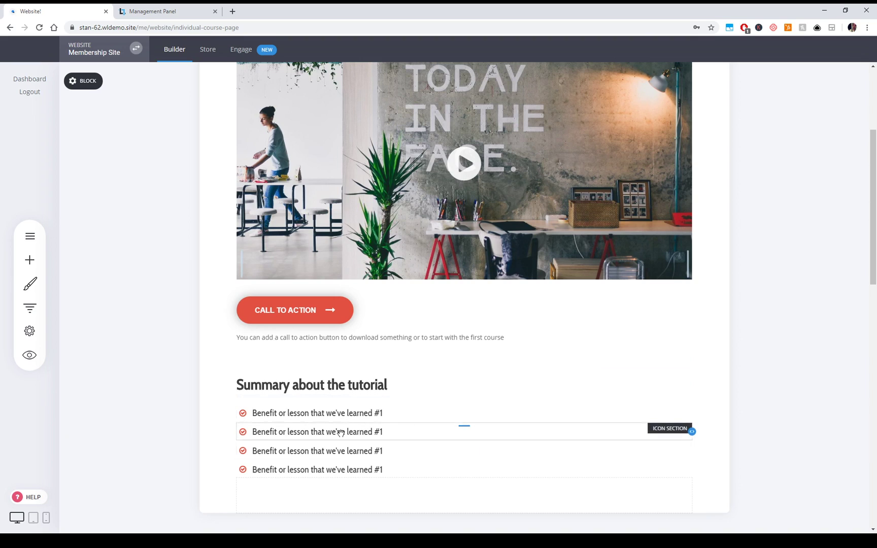
Step: Add an Image widget below the benefit list under Summary about the tutorial, and remove it again
{"action": "left_click", "coordinate": [30, 260]}
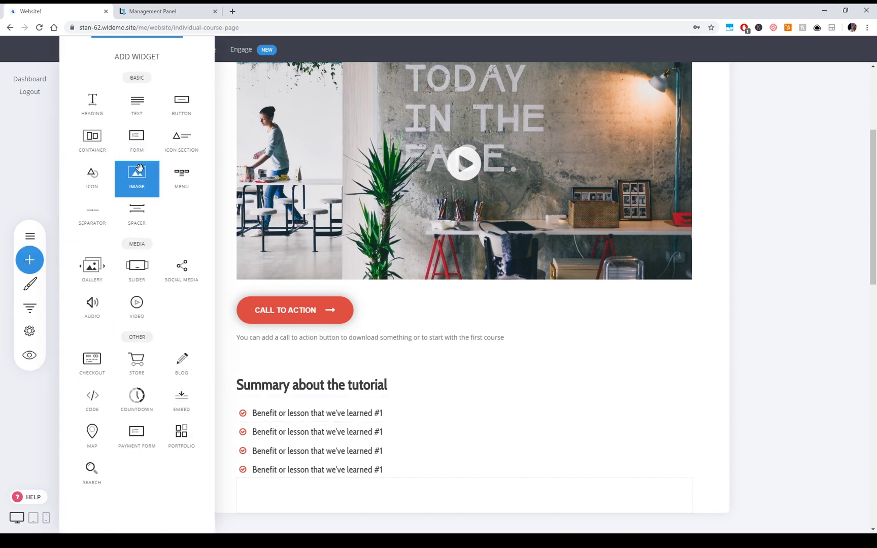
{"action": "left_click_drag", "start_coordinate": [144, 174], "coordinate": [441, 457]}
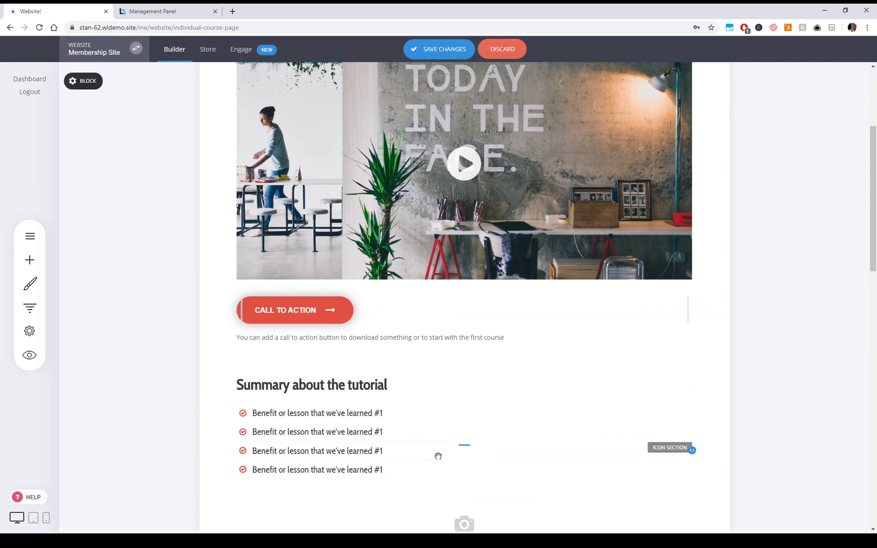
{"action": "left_click", "coordinate": [631, 379]}
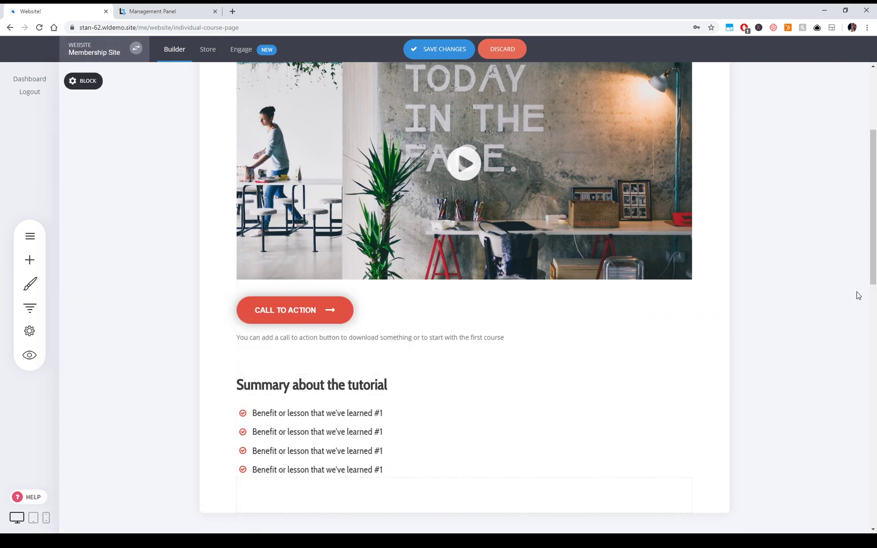
Step: Examine the whole Individual Course Page, from the Course Name heading and video to the Want to learn more? course cards
{"action": "scroll", "coordinate": [837, 325], "scroll_direction": "up", "scroll_amount": 3}
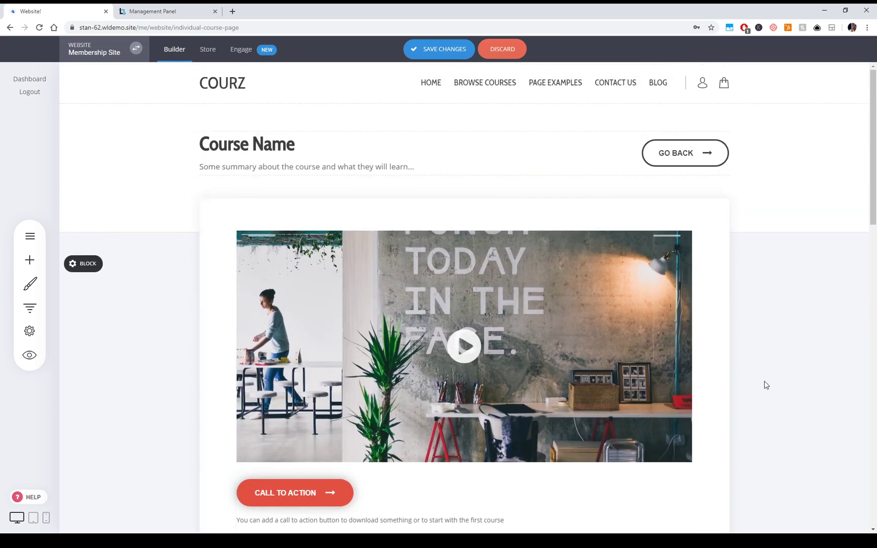
{"action": "scroll", "coordinate": [774, 387], "scroll_direction": "down", "scroll_amount": 10}
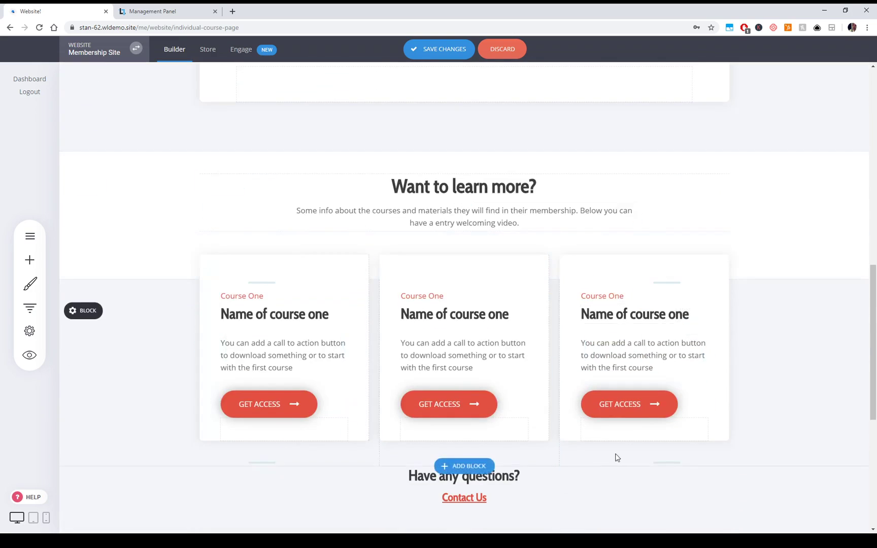
{"action": "scroll", "coordinate": [772, 411], "scroll_direction": "up", "scroll_amount": 5}
{"action": "scroll", "coordinate": [771, 411], "scroll_direction": "up", "scroll_amount": 5}
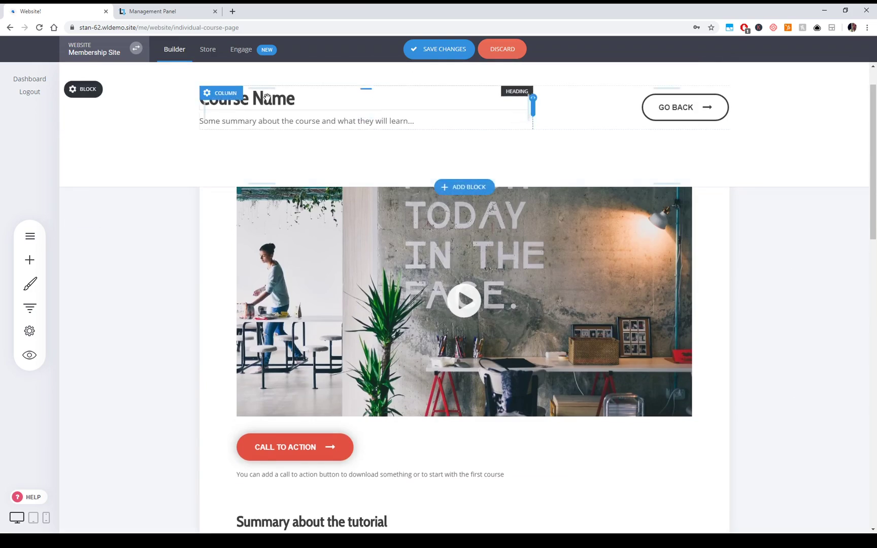
{"action": "scroll", "coordinate": [700, 335], "scroll_direction": "down", "scroll_amount": 5}
{"action": "scroll", "coordinate": [709, 373], "scroll_direction": "down", "scroll_amount": 8}
{"action": "scroll", "coordinate": [709, 373], "scroll_direction": "up", "scroll_amount": 3}
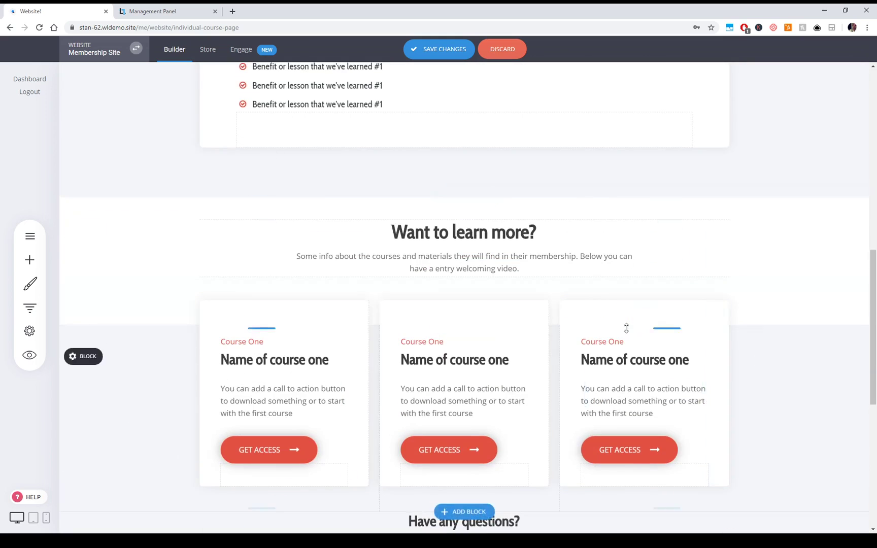
{"action": "scroll", "coordinate": [627, 327], "scroll_direction": "up", "scroll_amount": 10}
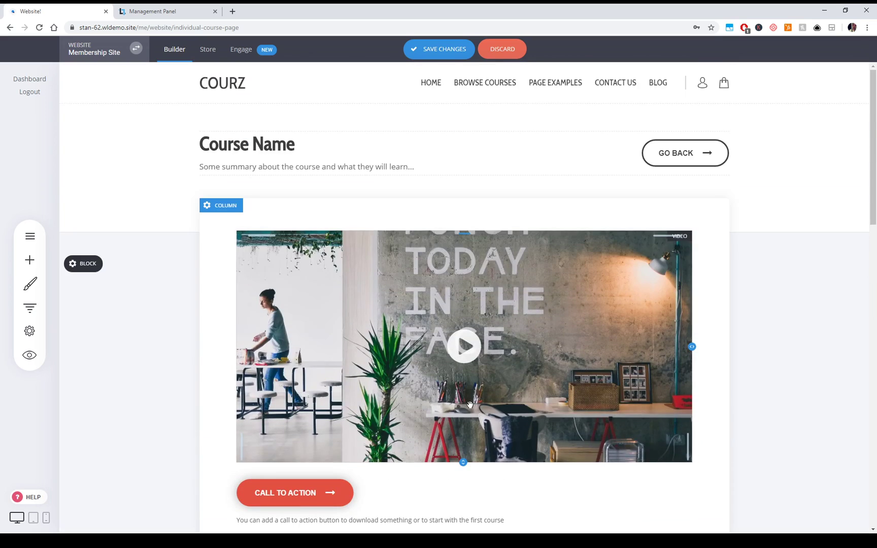
{"action": "scroll", "coordinate": [853, 261], "scroll_direction": "down", "scroll_amount": 5}
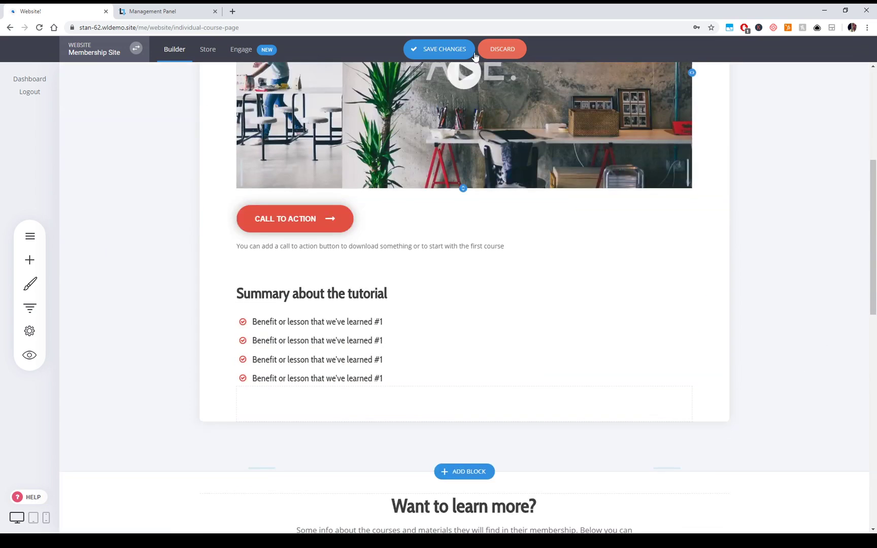
Step: Save the Individual Course Page and look over the 01 - Course Name #1 page of Membership Area - Course #1
{"action": "left_click", "coordinate": [459, 50]}
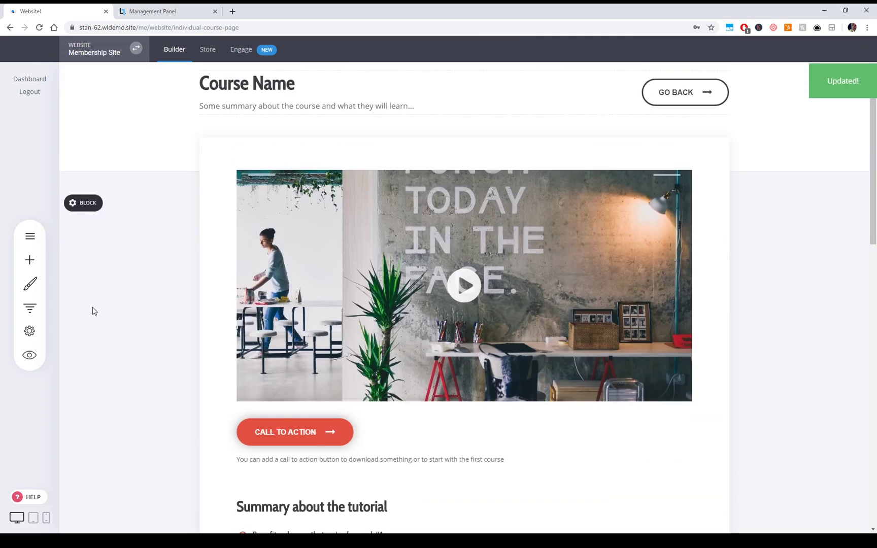
{"action": "left_click", "coordinate": [30, 236]}
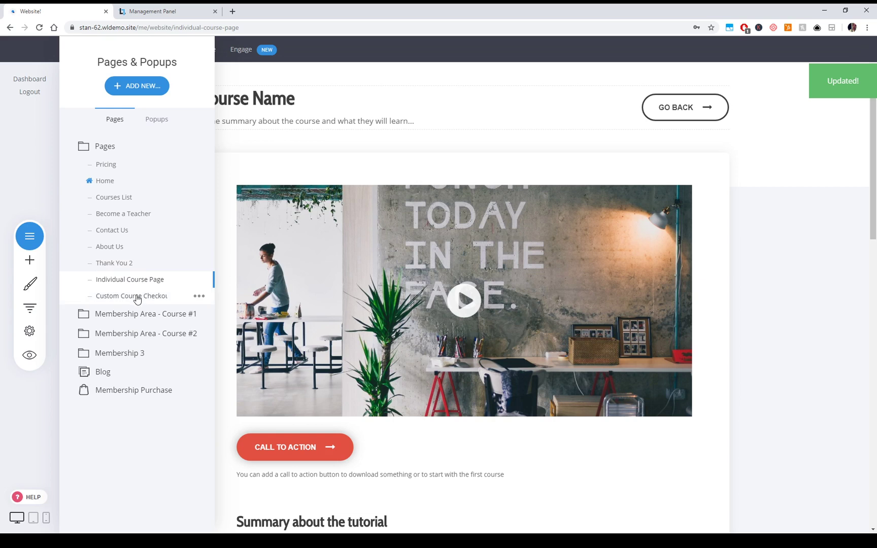
{"action": "left_click", "coordinate": [133, 314]}
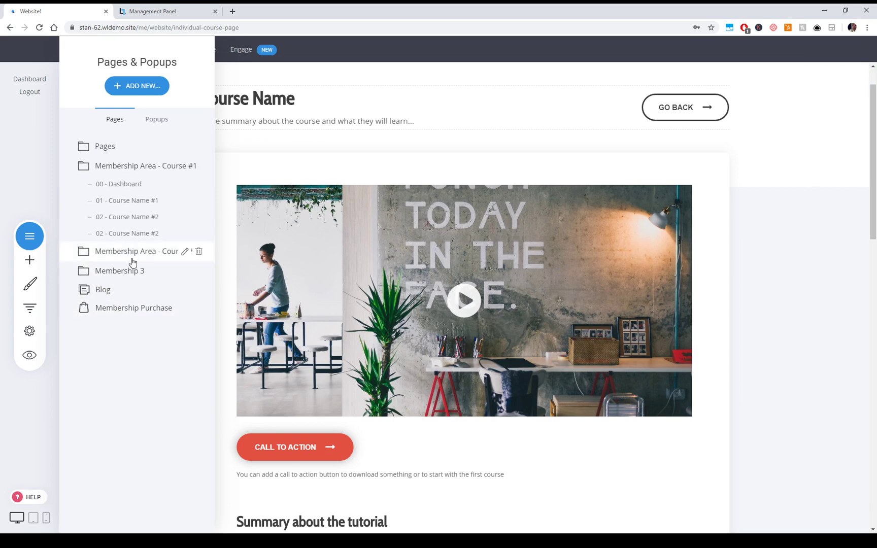
{"action": "left_click", "coordinate": [131, 202]}
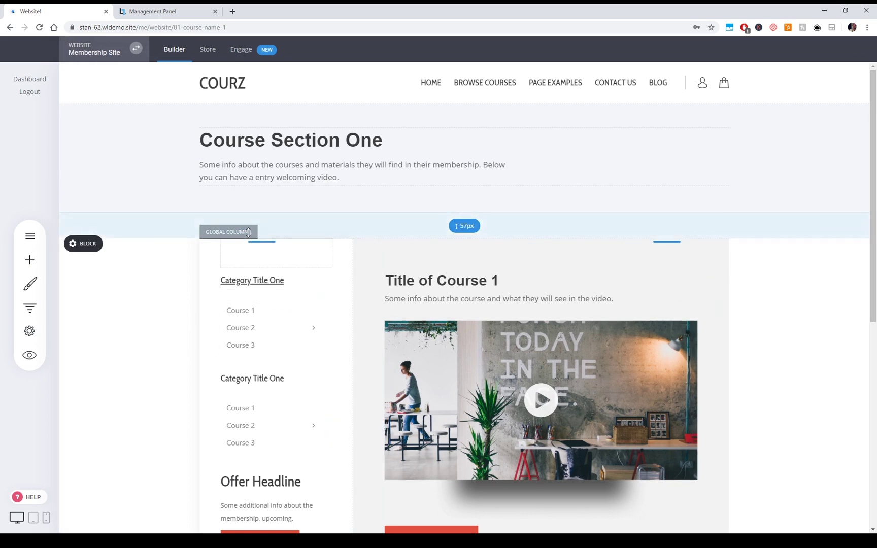
{"action": "scroll", "coordinate": [236, 228], "scroll_direction": "down", "scroll_amount": 3}
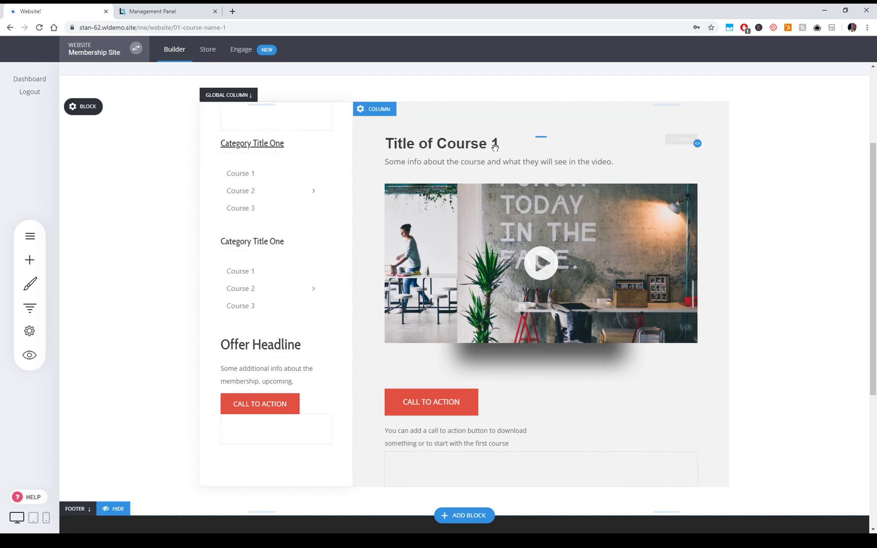
{"action": "scroll", "coordinate": [761, 299], "scroll_direction": "down", "scroll_amount": 1}
{"action": "scroll", "coordinate": [771, 307], "scroll_direction": "up", "scroll_amount": 2}
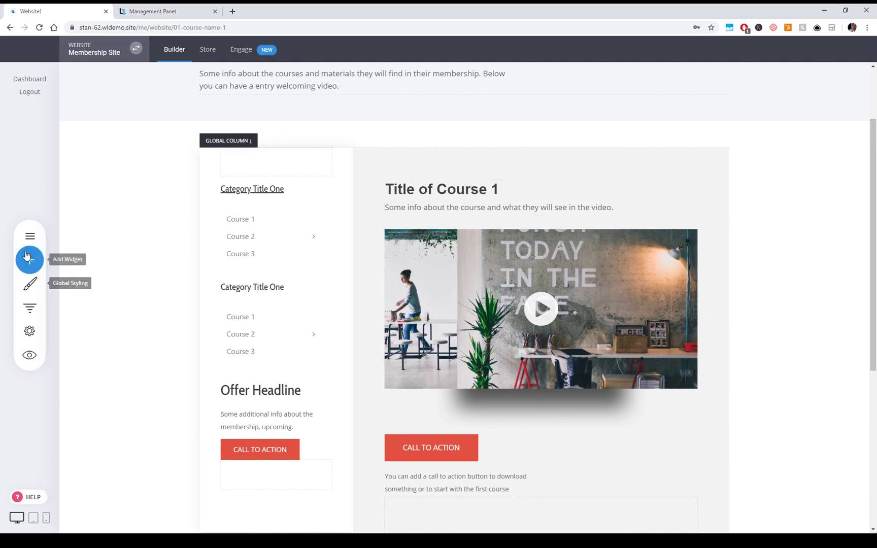
Step: Duplicate the 01 - Course Name #1 page in the Membership Area - Course #1 folder
{"action": "left_click", "coordinate": [29, 236]}
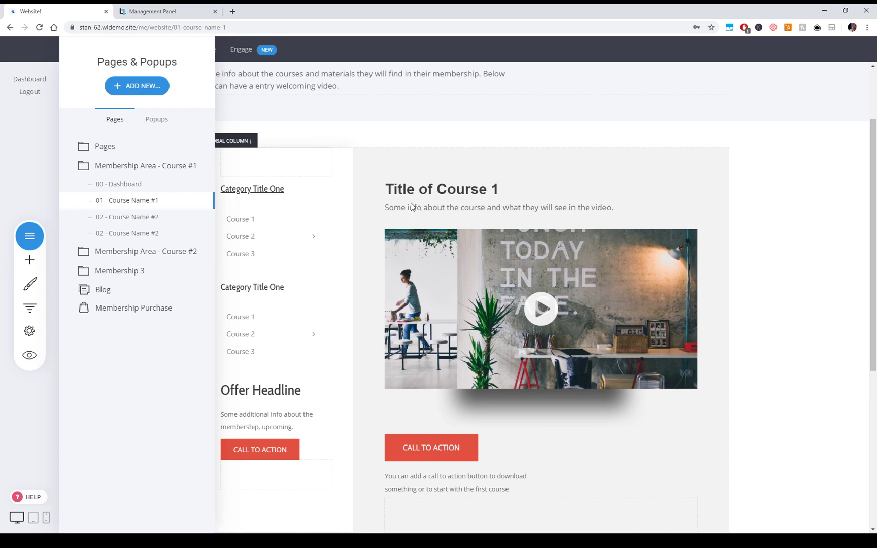
{"action": "left_click", "coordinate": [200, 203]}
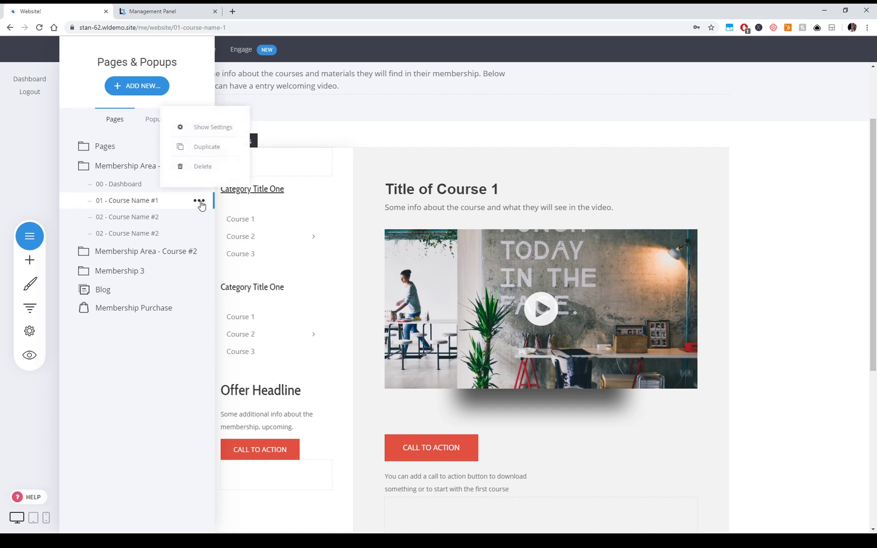
{"action": "left_click", "coordinate": [204, 155]}
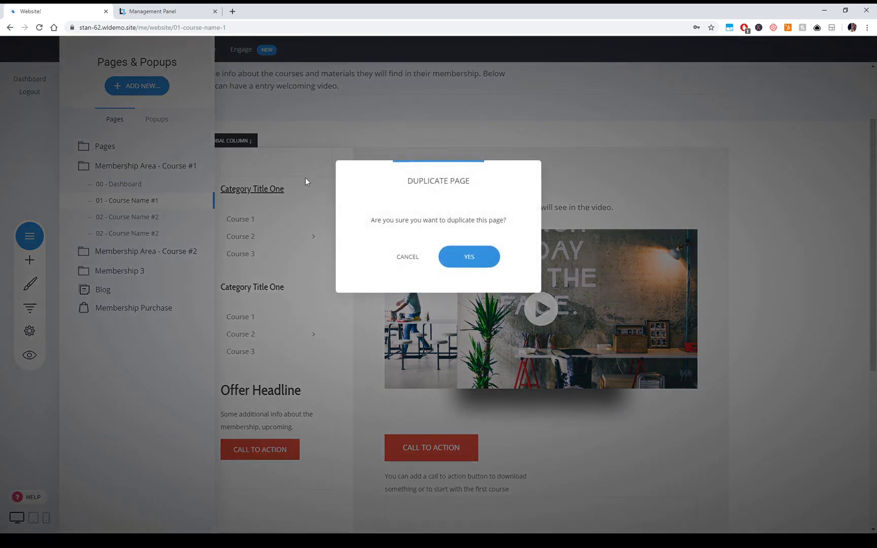
{"action": "left_click", "coordinate": [468, 255]}
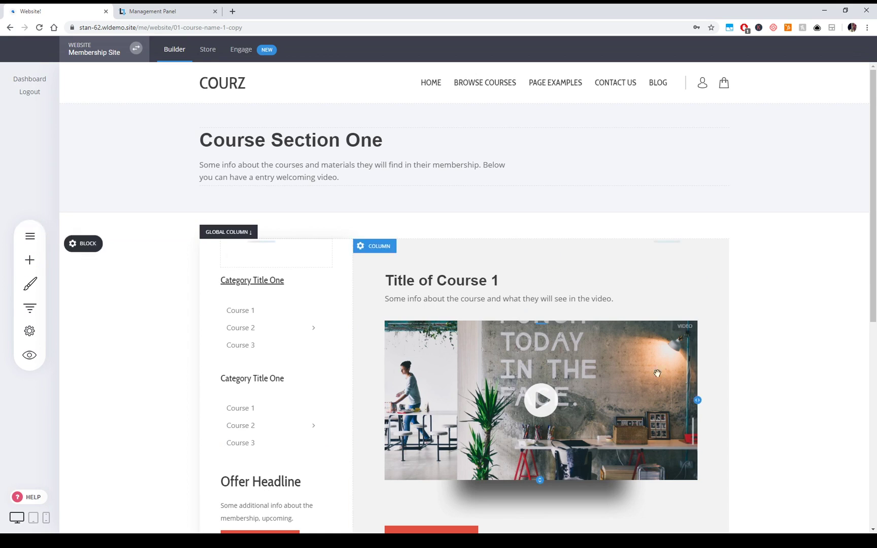
Step: Change the heading above the video on the duplicated page to "Title of Course 2"
{"action": "left_click", "coordinate": [506, 281]}
{"action": "double_click", "coordinate": [499, 281]}
{"action": "type", "text": "3"}
{"action": "double_click", "coordinate": [498, 281]}
{"action": "type", "text": "2"}
{"action": "left_click", "coordinate": [760, 323]}
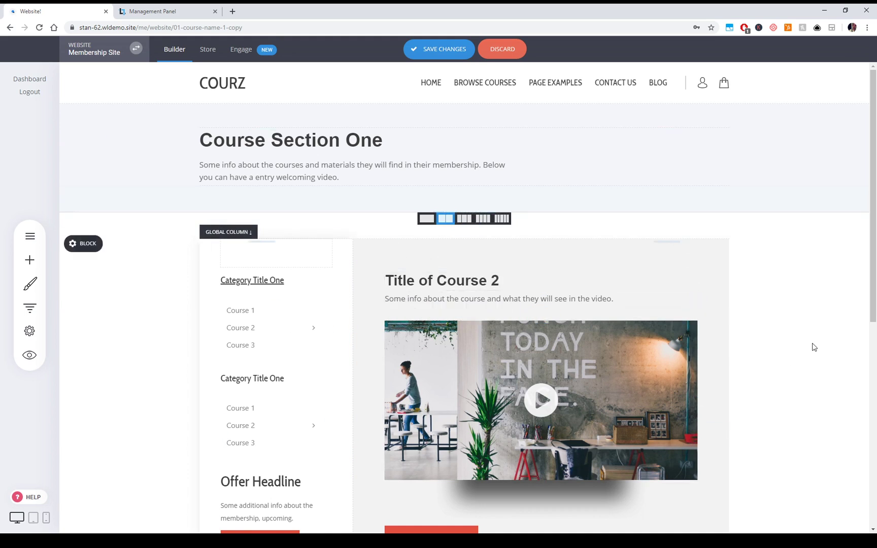
Step: Inspect the course video's settings, including its source URL, and close them without changes
{"action": "left_click", "coordinate": [410, 308]}
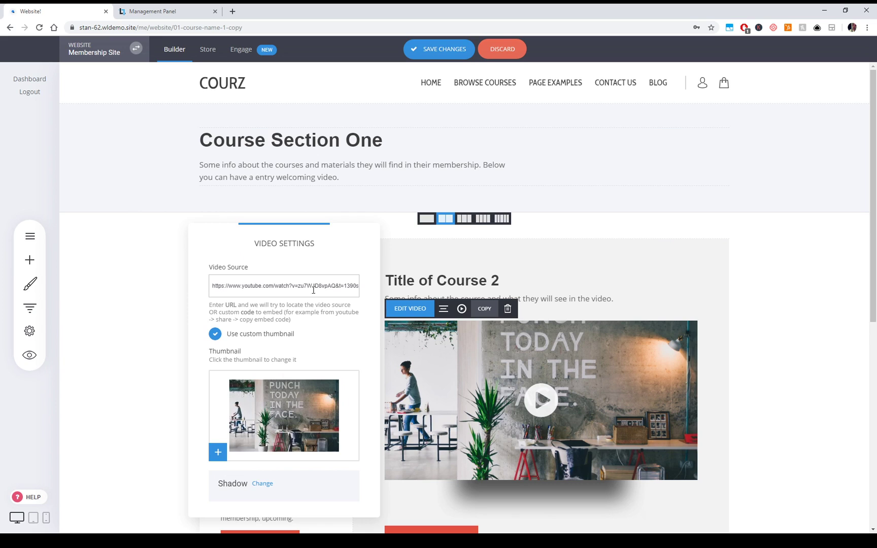
{"action": "left_click_drag", "start_coordinate": [302, 291], "coordinate": [185, 288]}
{"action": "left_click", "coordinate": [285, 293]}
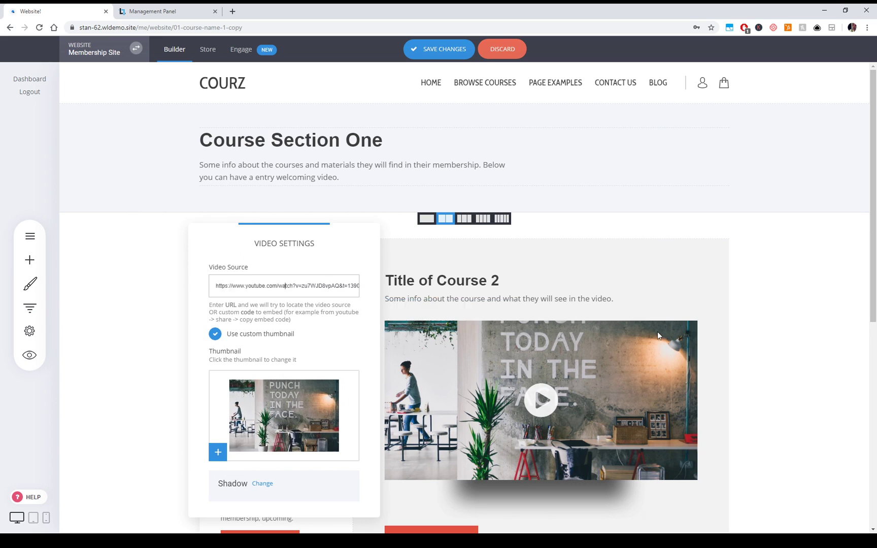
{"action": "left_click", "coordinate": [758, 350]}
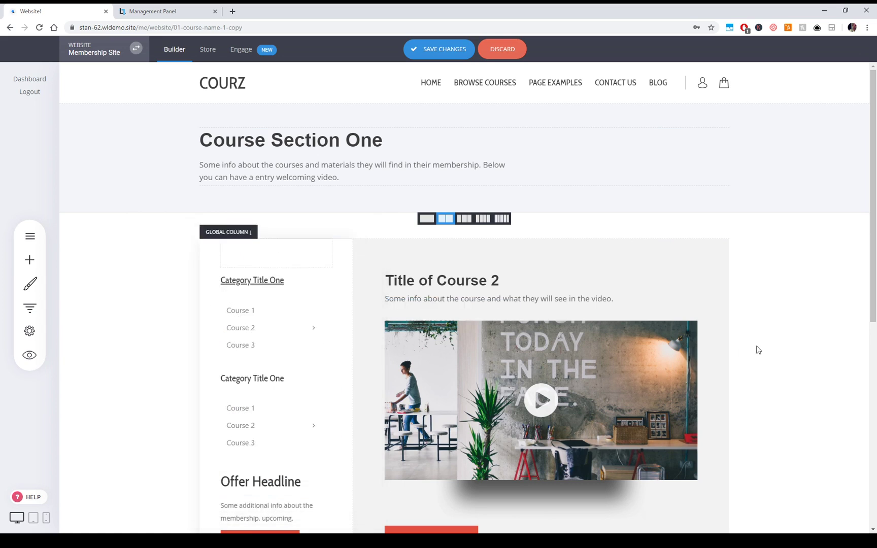
Step: Bring up the list of available widgets, close it and look over the duplicated course page down to the footer
{"action": "left_click", "coordinate": [30, 260]}
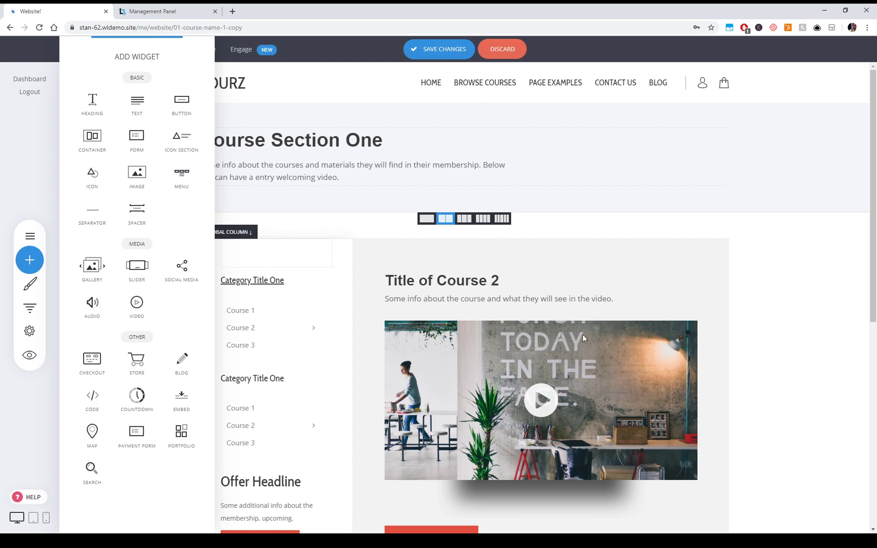
{"action": "left_click", "coordinate": [811, 323]}
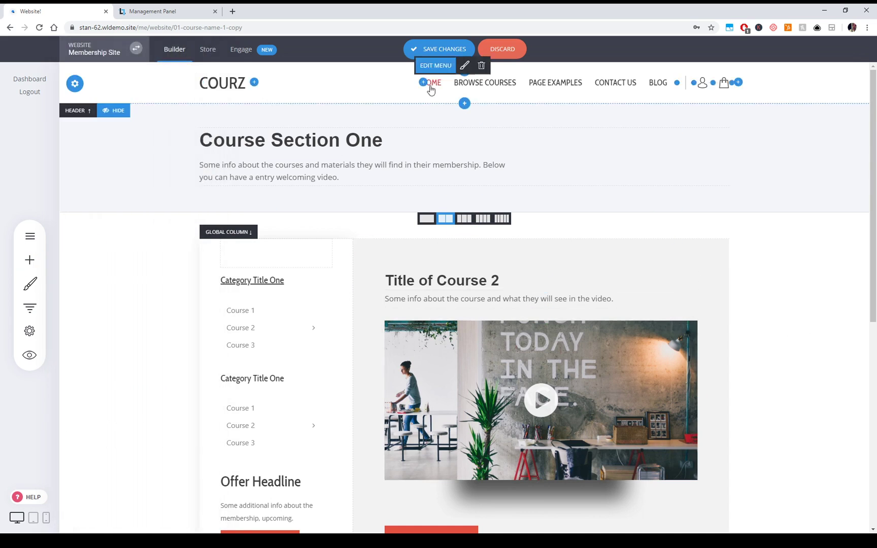
{"action": "scroll", "coordinate": [771, 287], "scroll_direction": "down", "scroll_amount": 4}
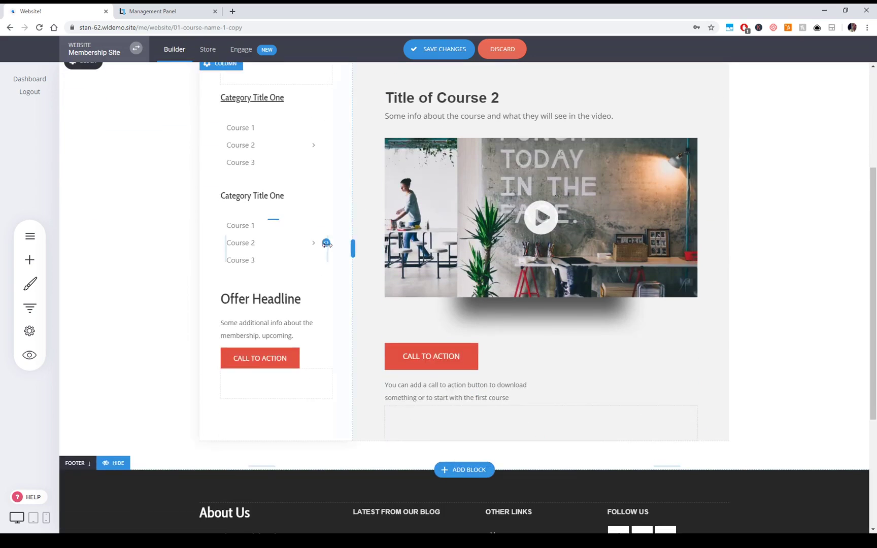
{"action": "scroll", "coordinate": [643, 263], "scroll_direction": "up", "scroll_amount": 4}
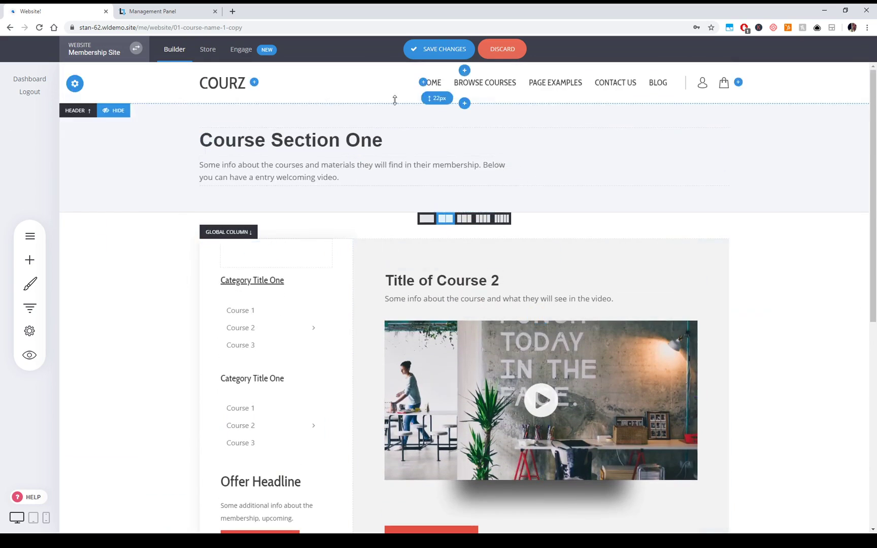
Step: Narrow the global navigation column slightly and save the duplicated page
{"action": "mouse_move", "coordinate": [352, 352]}
{"action": "left_mouse_down"}
{"action": "mouse_move", "coordinate": [427, 357]}
{"action": "mouse_move", "coordinate": [301, 349]}
{"action": "mouse_move", "coordinate": [354, 349]}
{"action": "mouse_move", "coordinate": [335, 350]}
{"action": "left_mouse_up"}
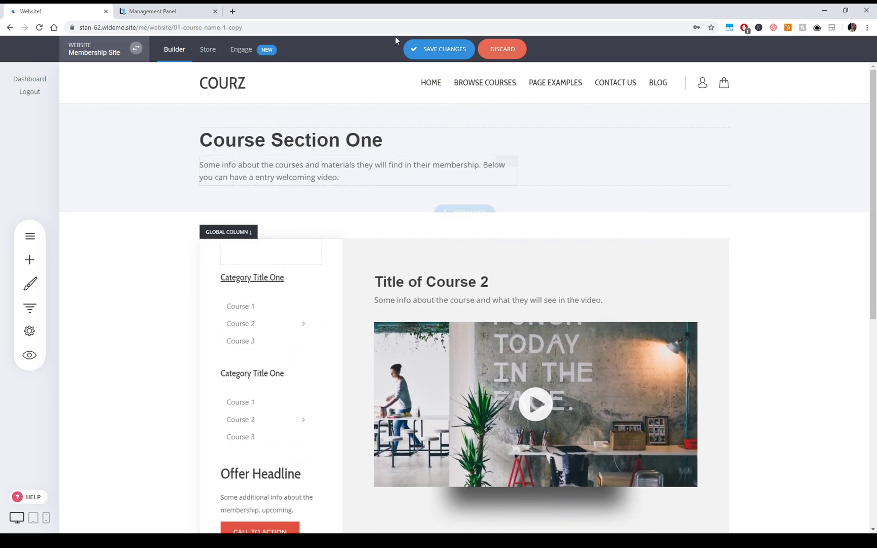
{"action": "left_click", "coordinate": [426, 49]}
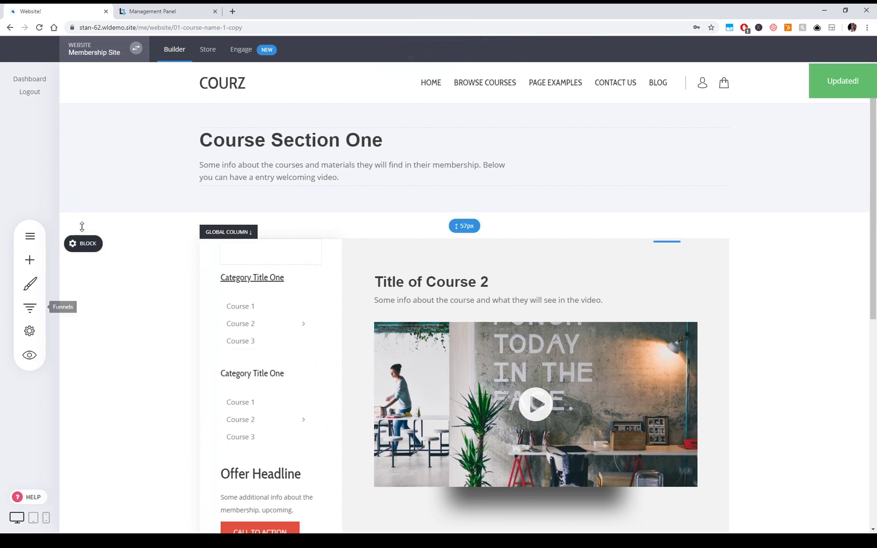
{"action": "left_click", "coordinate": [30, 235]}
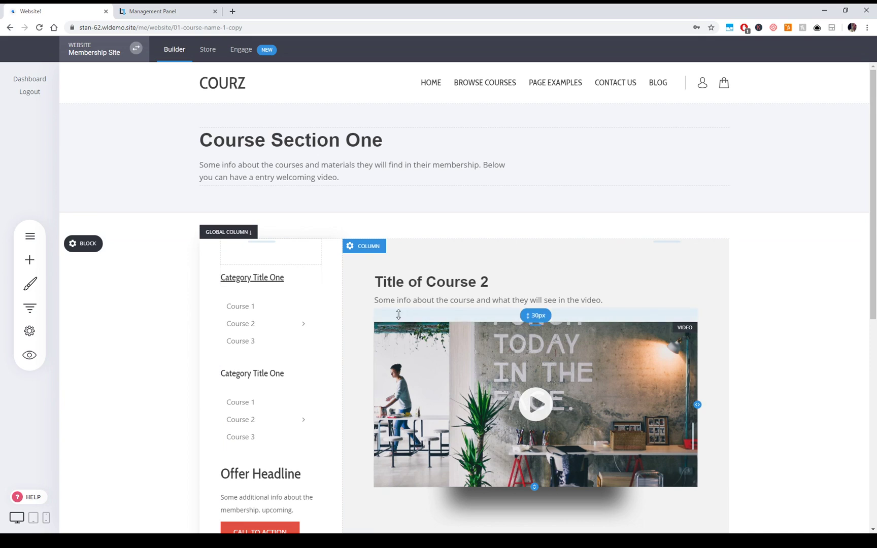
Step: Turn the navigation column's global option off and on again, reassigning Course 1 Nav as its content
{"action": "left_click", "coordinate": [225, 247]}
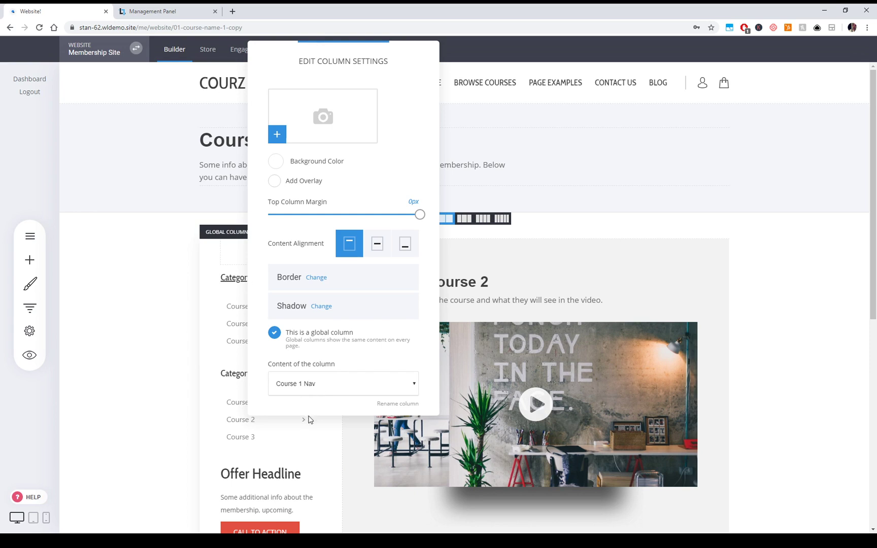
{"action": "left_click", "coordinate": [301, 339]}
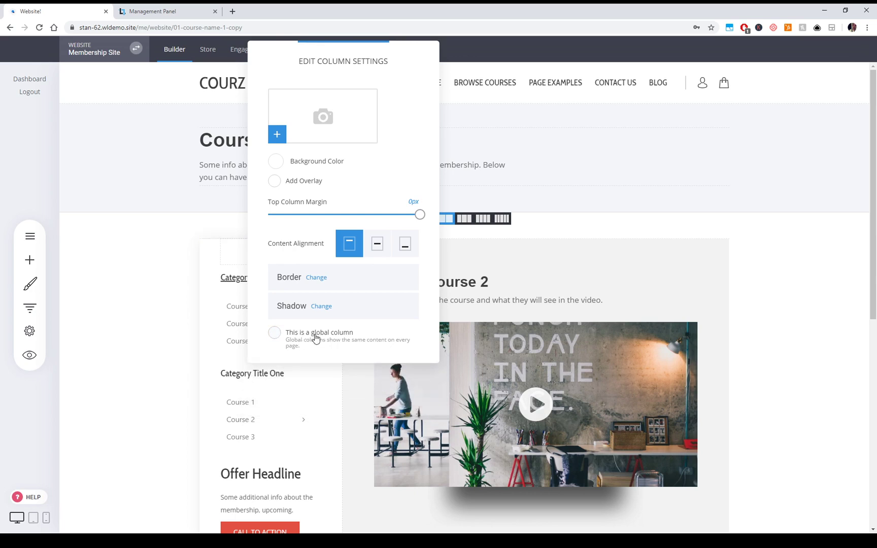
{"action": "left_click", "coordinate": [315, 338]}
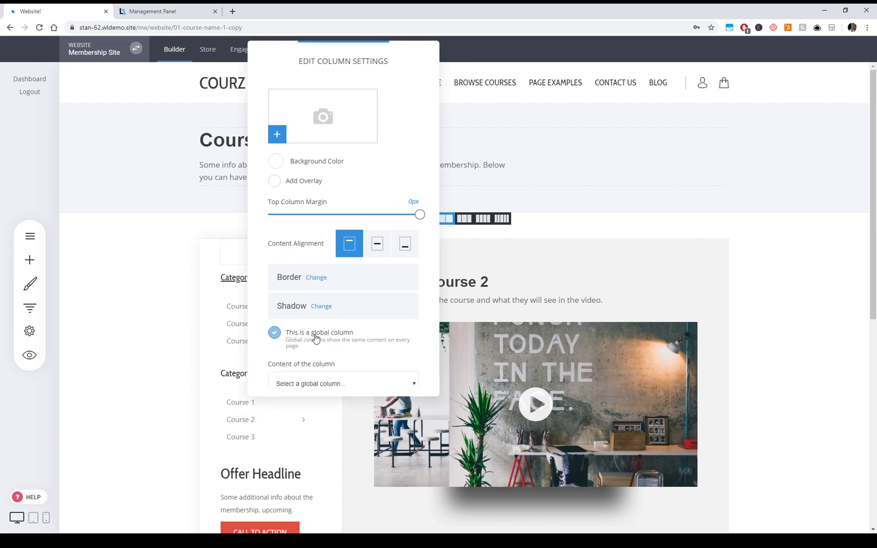
{"action": "left_click", "coordinate": [294, 421]}
{"action": "left_click", "coordinate": [469, 267]}
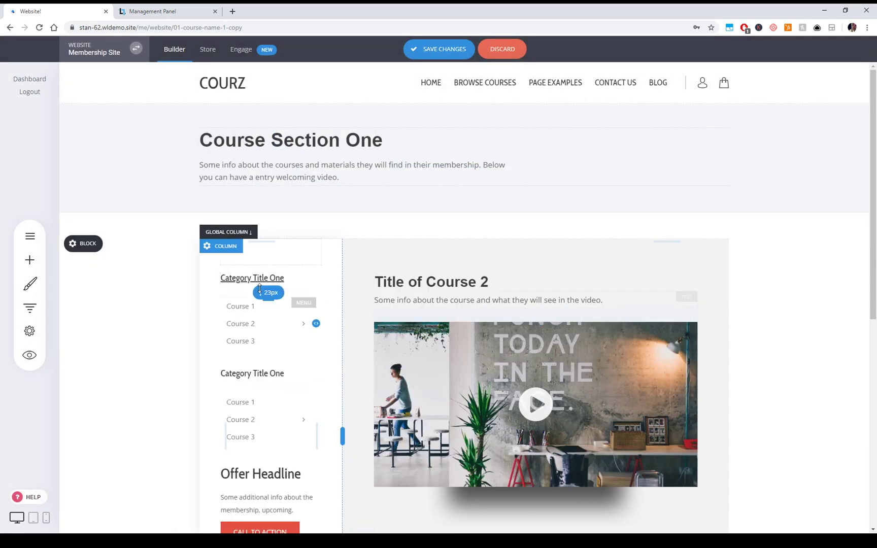
Step: Colour the second Category Title One heading in the global navigation column red and save the page
{"action": "left_click", "coordinate": [254, 374]}
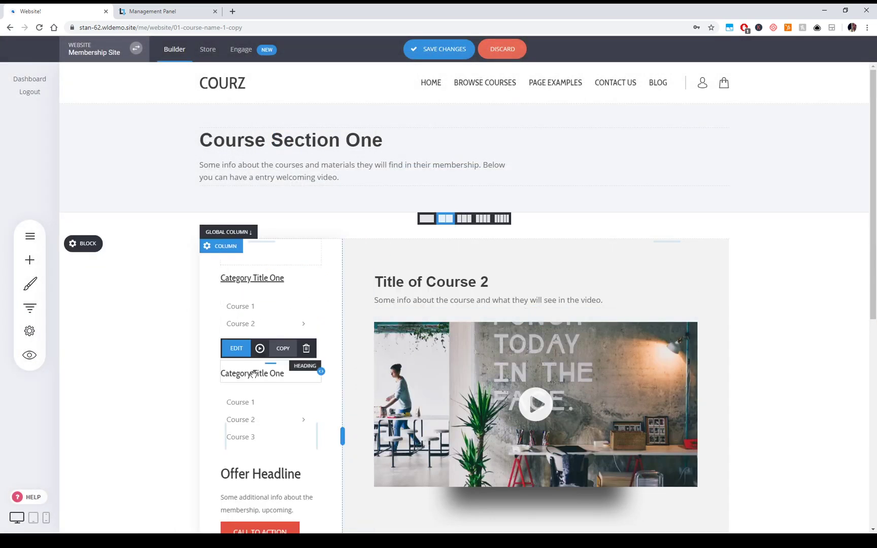
{"action": "left_click", "coordinate": [253, 374]}
{"action": "left_click", "coordinate": [366, 349]}
{"action": "left_click", "coordinate": [420, 448]}
{"action": "left_click", "coordinate": [168, 401]}
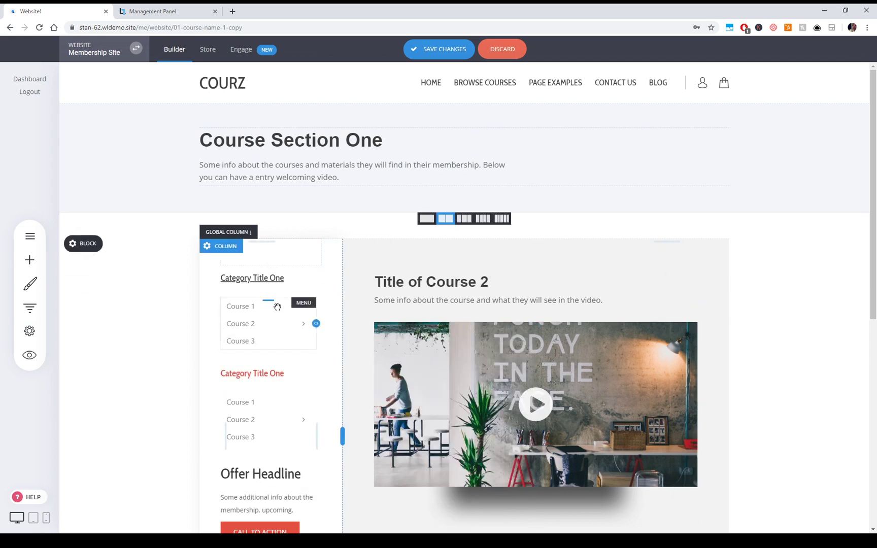
{"action": "left_click", "coordinate": [429, 54]}
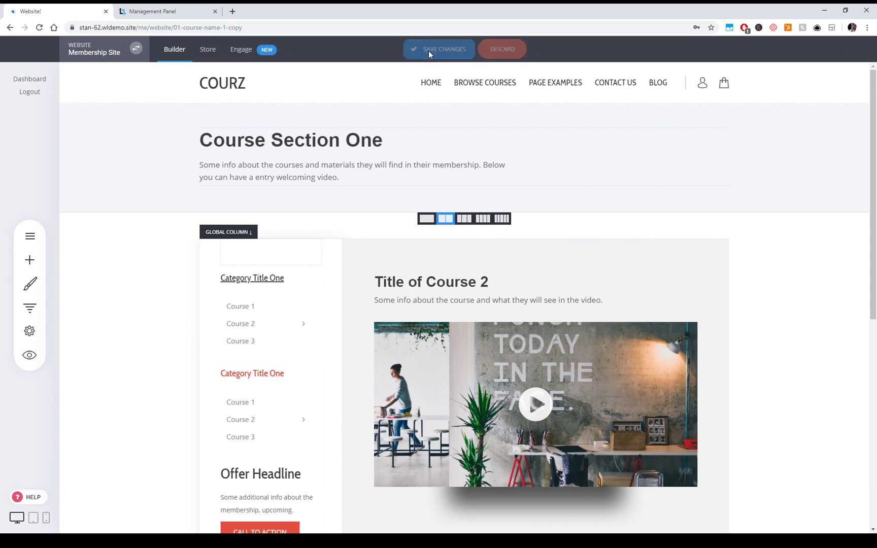
Step: Open the original 01 - Course Name #1 page and inspect the settings of its navigation column and its content column
{"action": "left_click", "coordinate": [29, 236]}
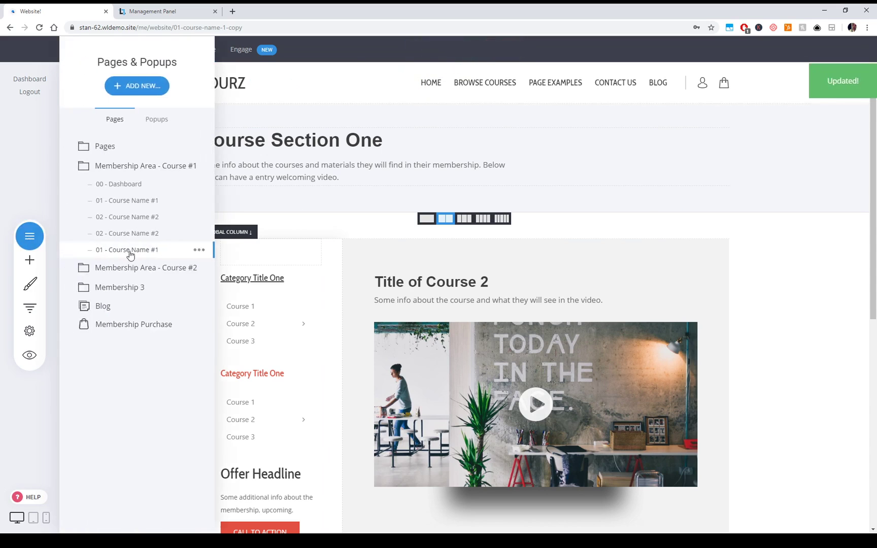
{"action": "left_click", "coordinate": [140, 207]}
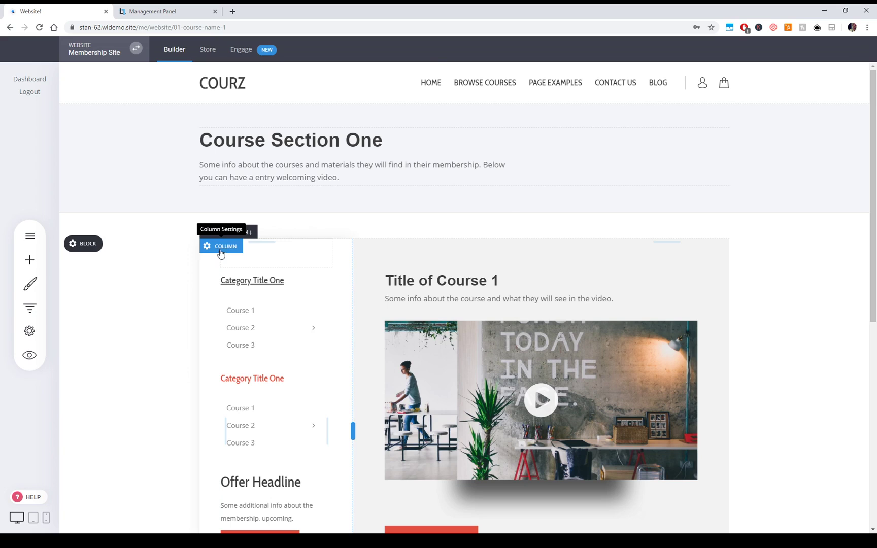
{"action": "left_click", "coordinate": [221, 249]}
{"action": "left_click", "coordinate": [786, 369]}
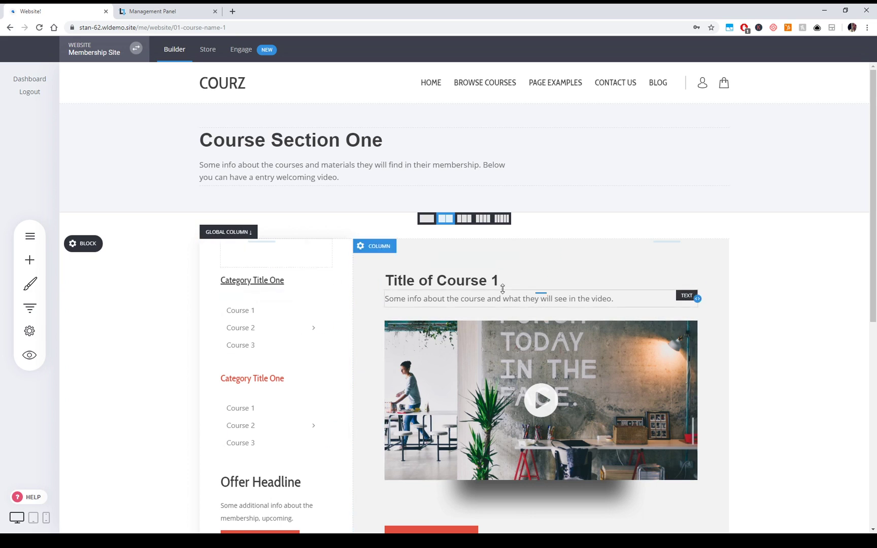
{"action": "left_click", "coordinate": [382, 246]}
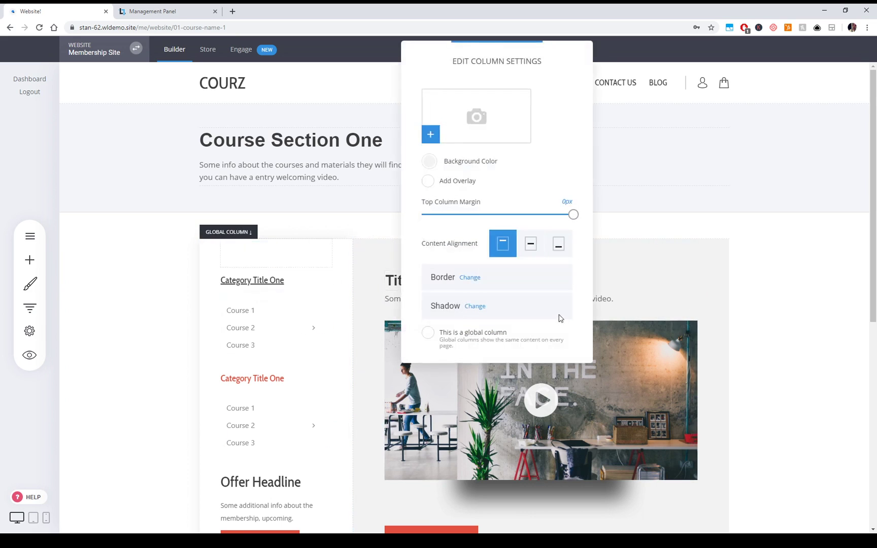
{"action": "left_click", "coordinate": [840, 294]}
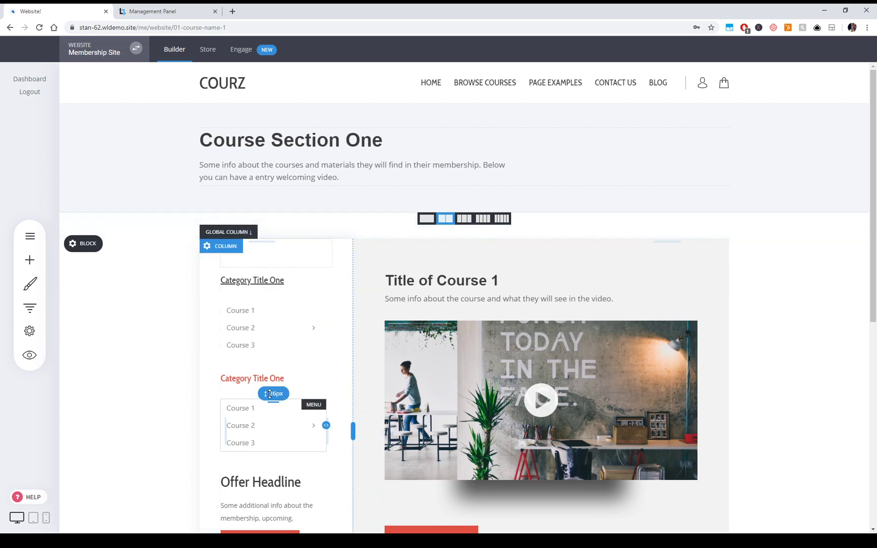
Step: Set the text colour of the second Category Title One heading in the navigation column to black
{"action": "left_click", "coordinate": [269, 378]}
{"action": "left_click", "coordinate": [269, 378]}
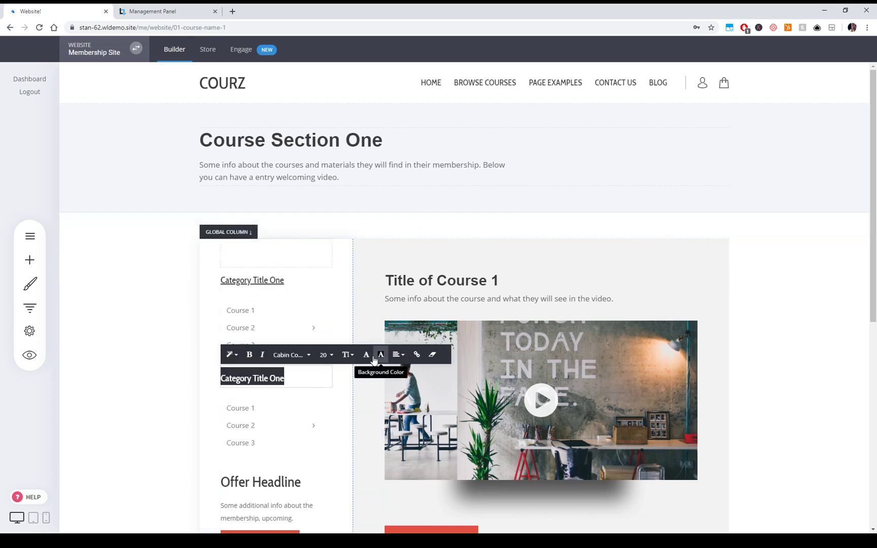
{"action": "left_click", "coordinate": [380, 354]}
{"action": "left_click", "coordinate": [438, 471]}
{"action": "left_click", "coordinate": [755, 304]}
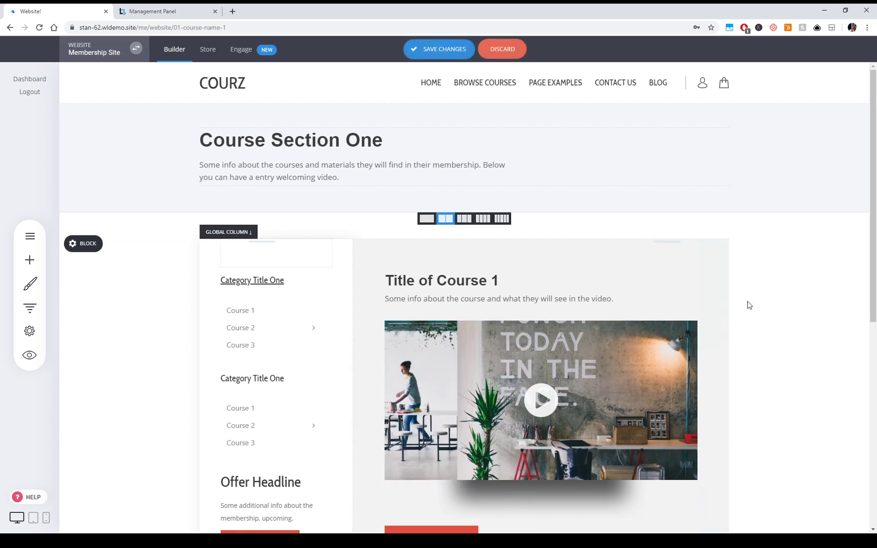
Step: Save the page changes and add a new page group named Course Group
{"action": "left_click", "coordinate": [435, 50]}
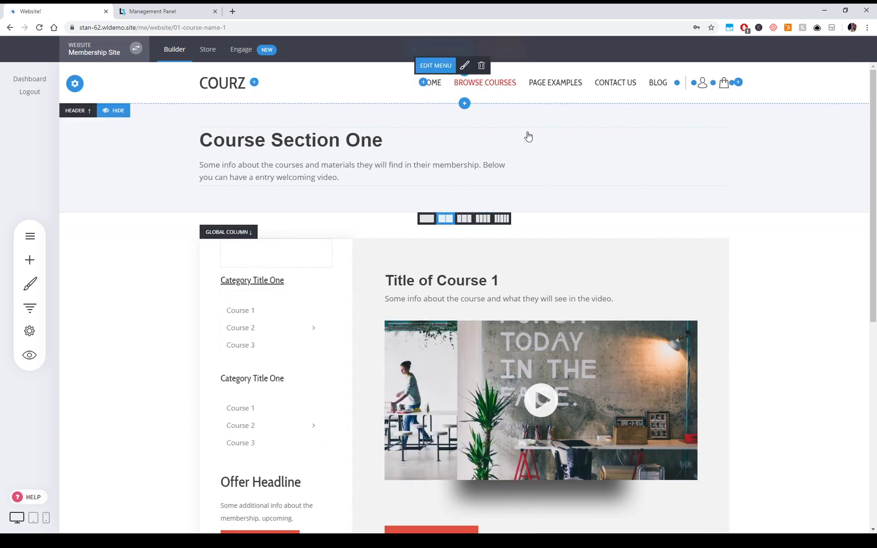
{"action": "left_click", "coordinate": [39, 234]}
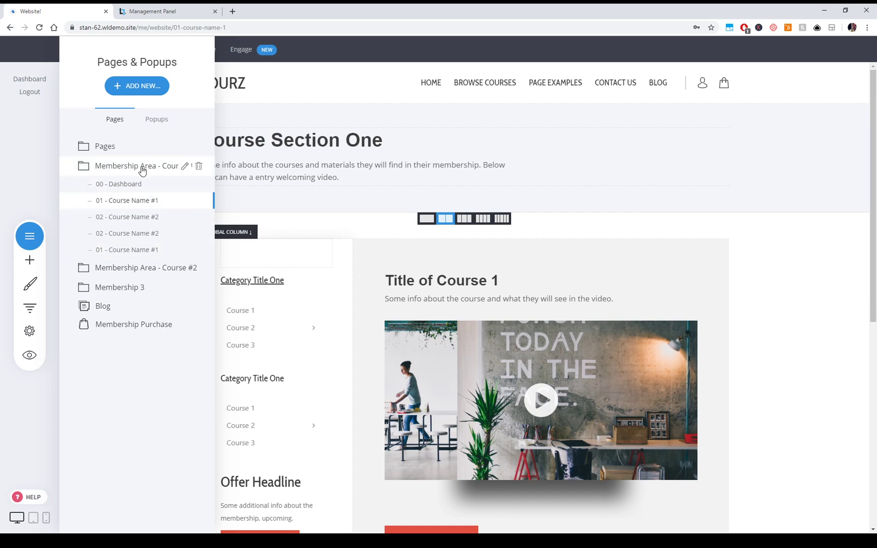
{"action": "left_click", "coordinate": [141, 88]}
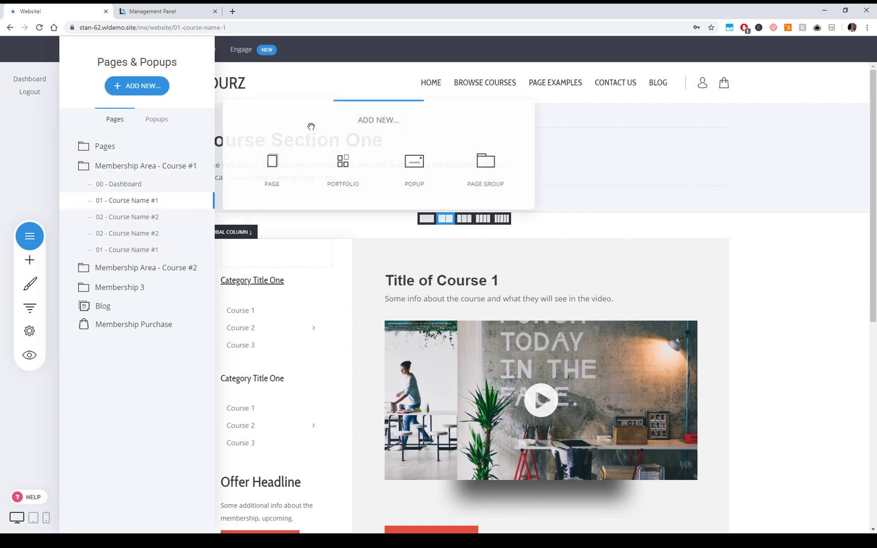
{"action": "left_click", "coordinate": [488, 172]}
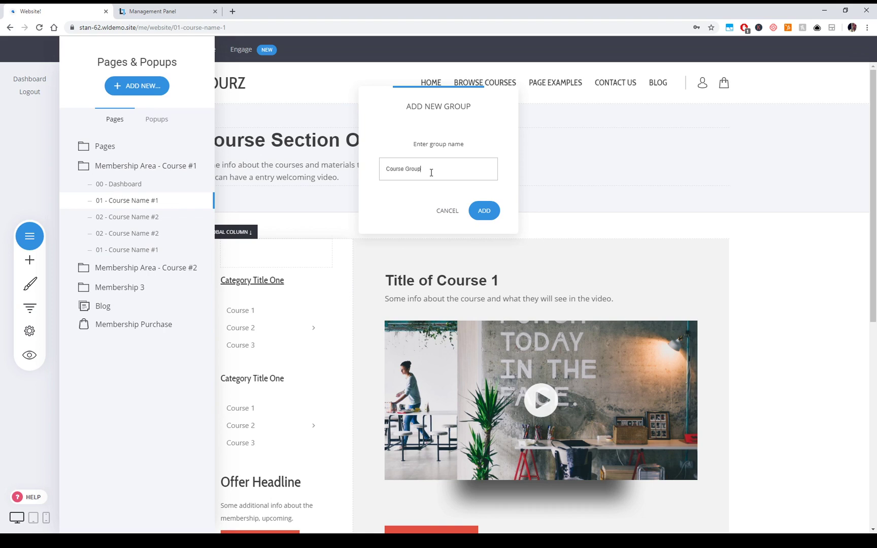
{"action": "left_click", "coordinate": [484, 210]}
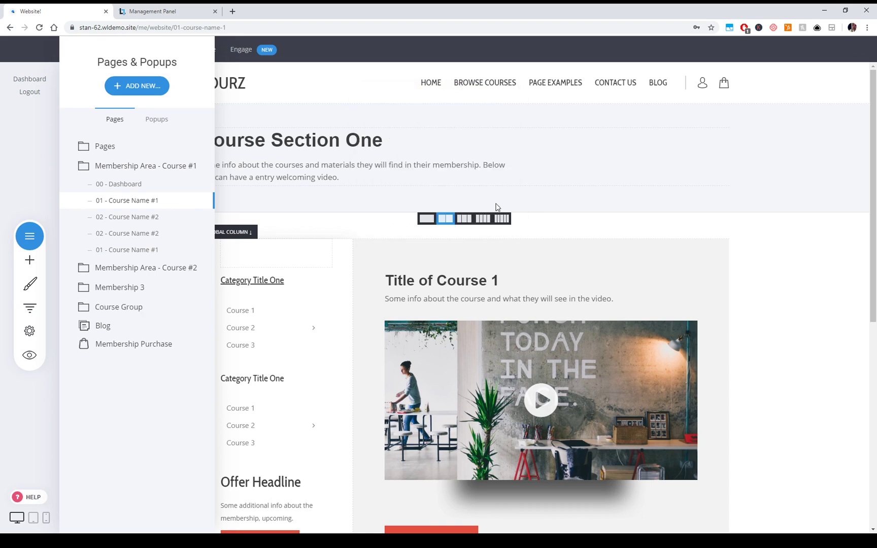
Step: Move the duplicated 01 - Course Name #1 page from Membership Area - Course #1 into Course Group through its page settings
{"action": "left_click", "coordinate": [137, 87]}
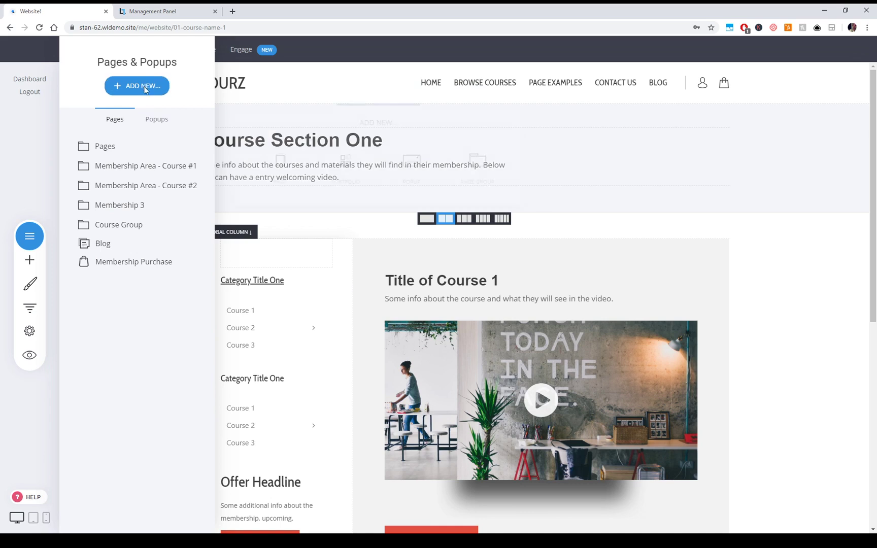
{"action": "left_click", "coordinate": [163, 166]}
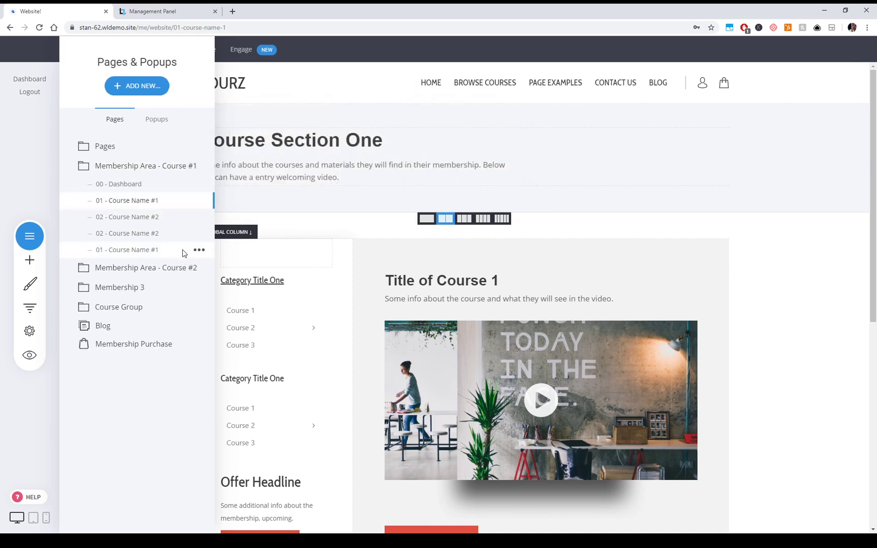
{"action": "left_click", "coordinate": [199, 250]}
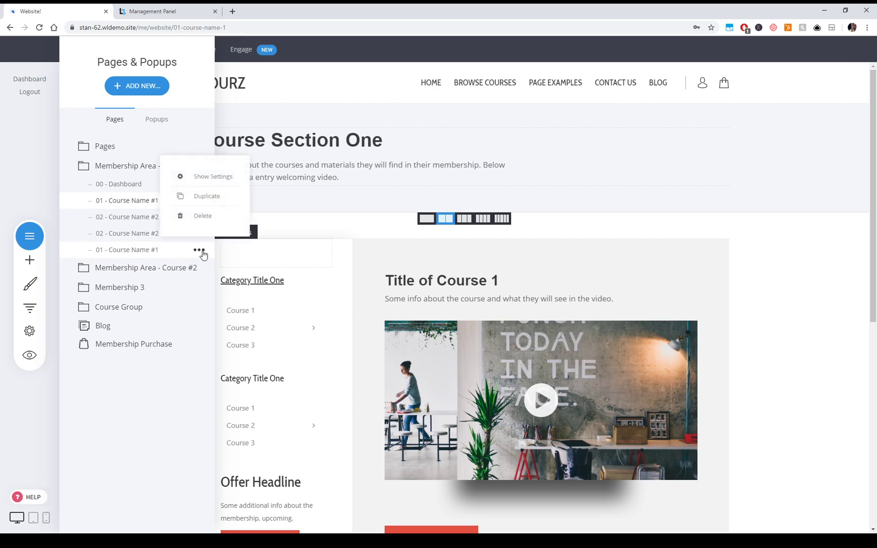
{"action": "left_click", "coordinate": [223, 177]}
{"action": "left_click", "coordinate": [424, 261]}
{"action": "left_click", "coordinate": [395, 313]}
{"action": "left_click", "coordinate": [517, 396]}
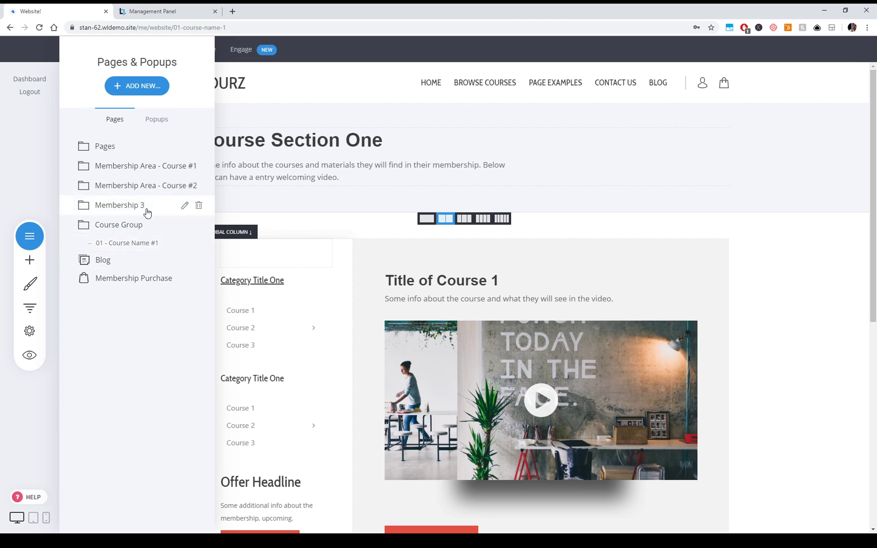
{"action": "left_click", "coordinate": [585, 259]}
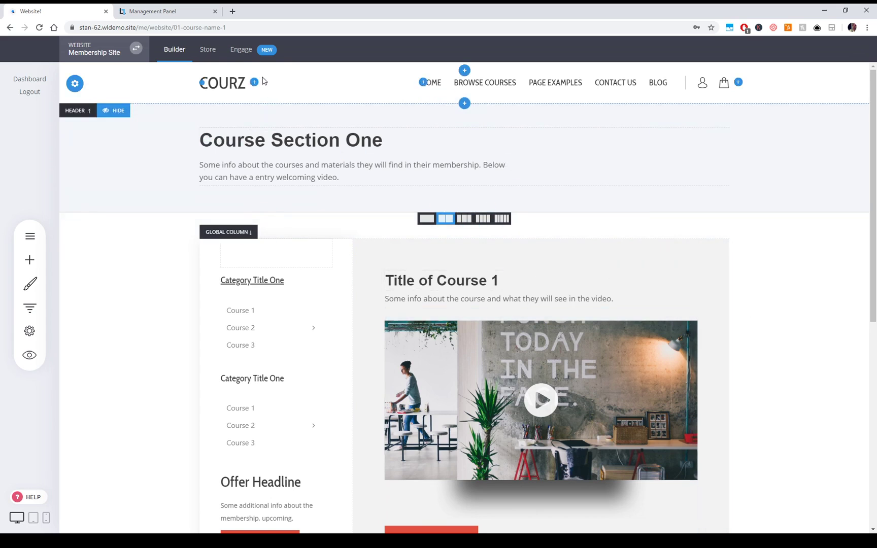
Step: Open the site's Engage section in full screen and add a member group named VIP Members
{"action": "key", "text": "F11"}
{"action": "left_click", "coordinate": [253, 24]}
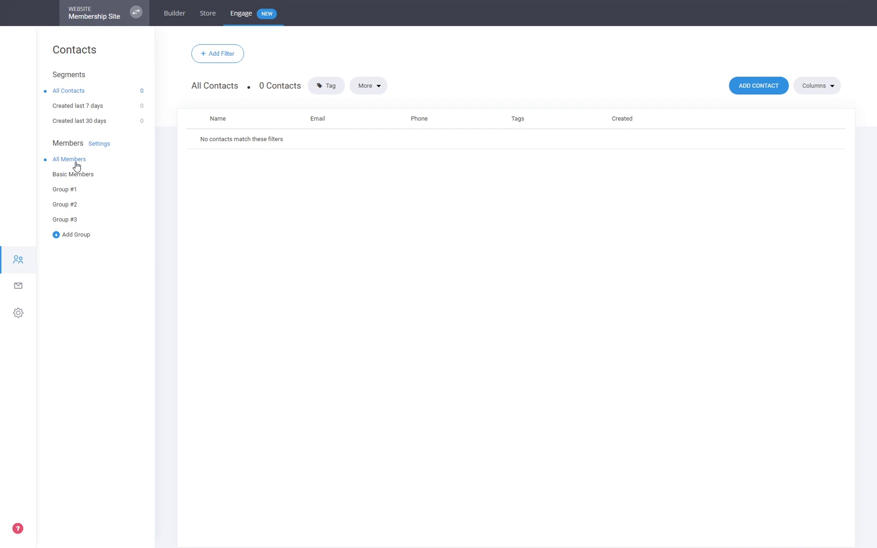
{"action": "left_click", "coordinate": [75, 235]}
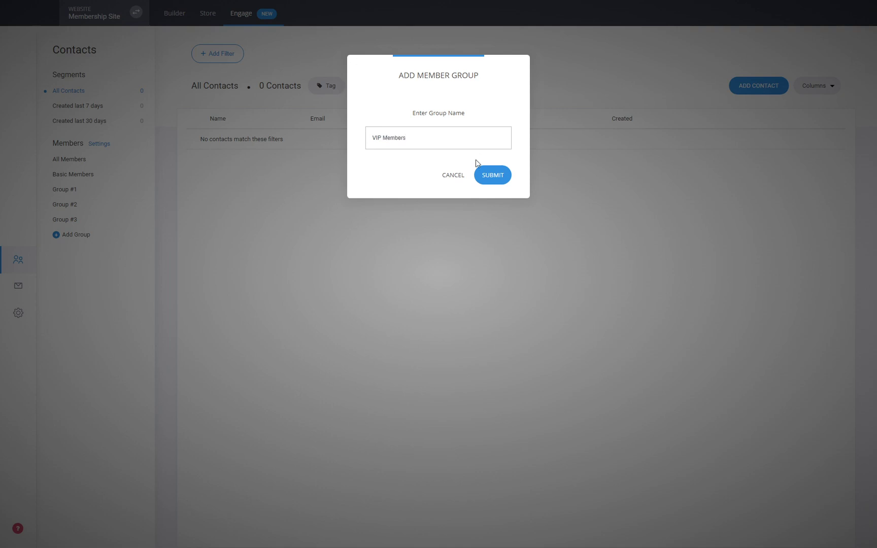
{"action": "left_click", "coordinate": [487, 177]}
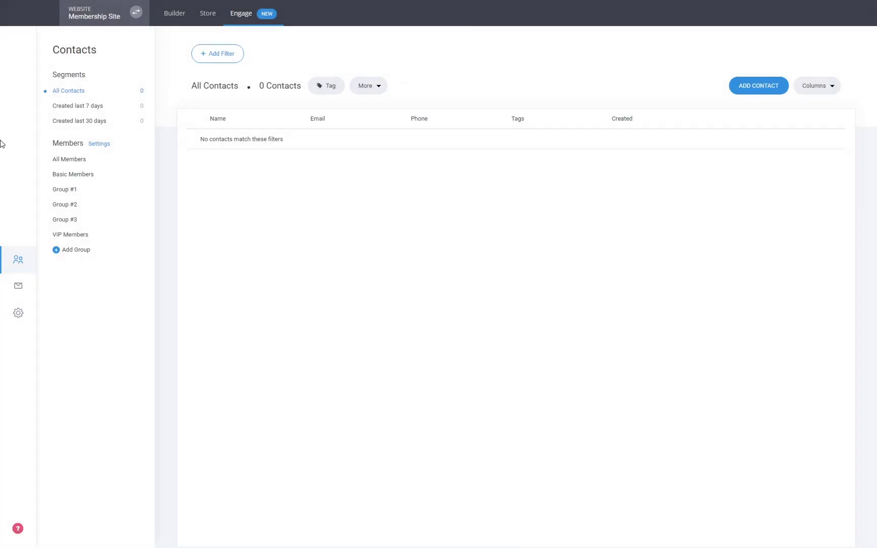
Step: View the VIP Members group, and examine Group #1's settings and the link options of its after-login redirect page
{"action": "left_click", "coordinate": [77, 234]}
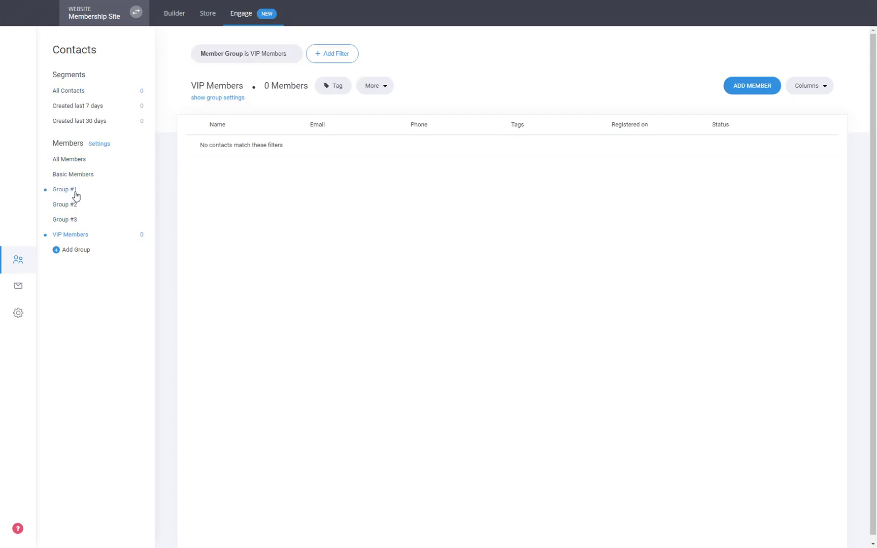
{"action": "left_click", "coordinate": [76, 193]}
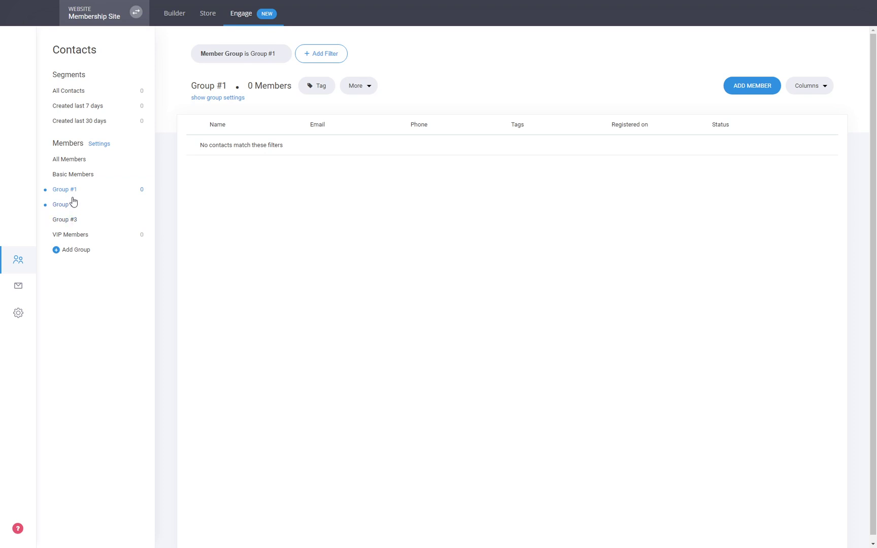
{"action": "left_click", "coordinate": [212, 100]}
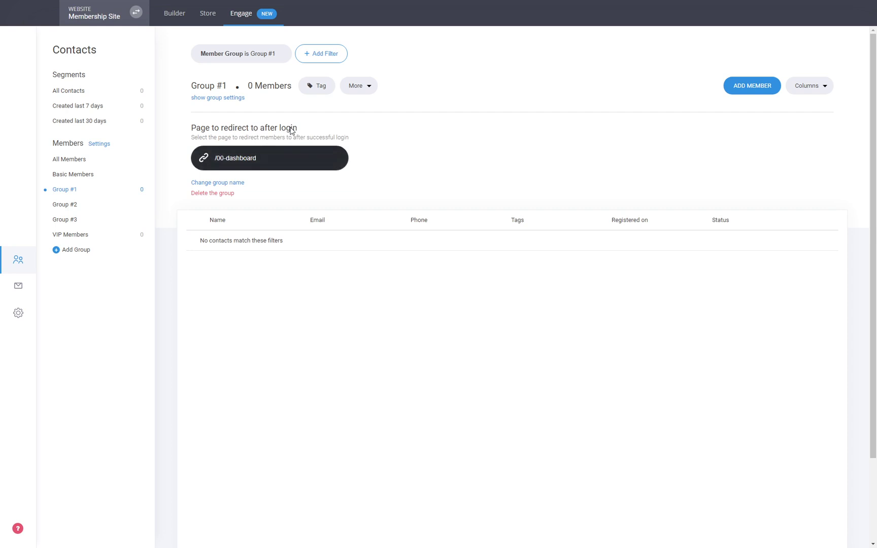
{"action": "left_click", "coordinate": [264, 162]}
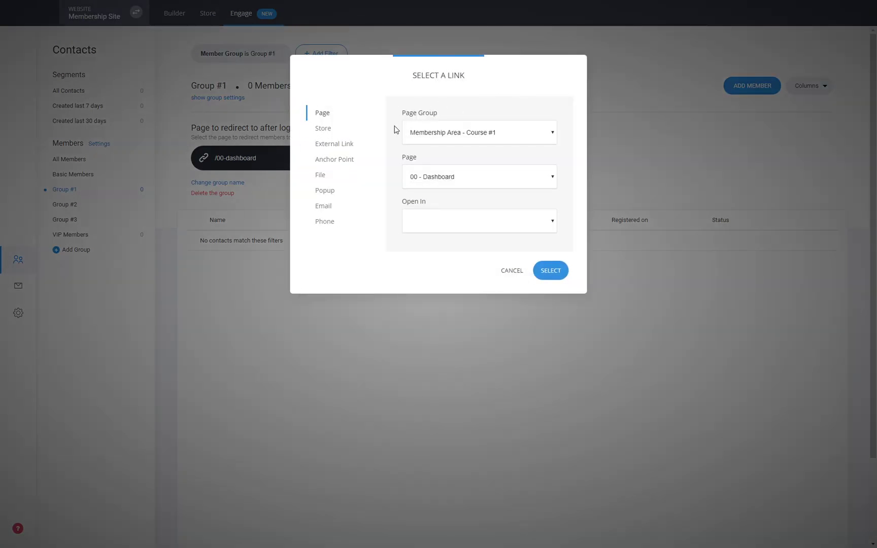
{"action": "left_click", "coordinate": [512, 270]}
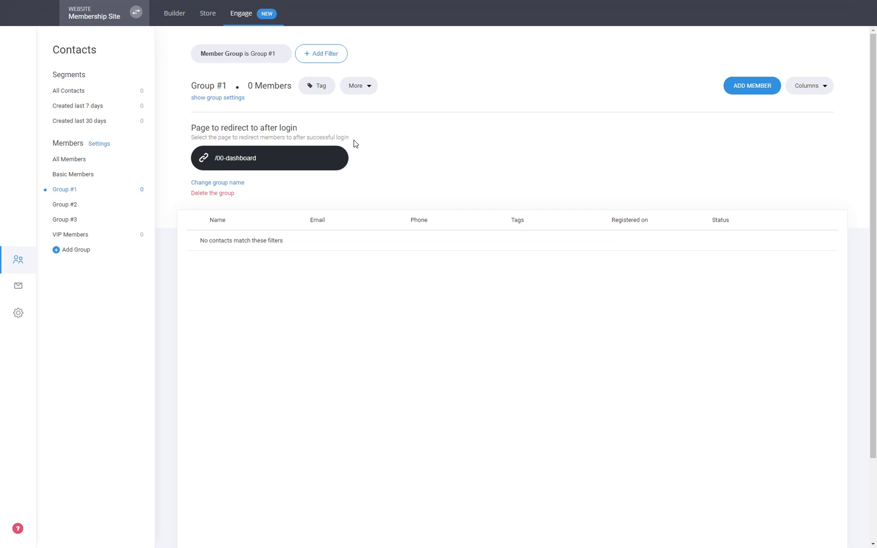
{"action": "left_click", "coordinate": [240, 161]}
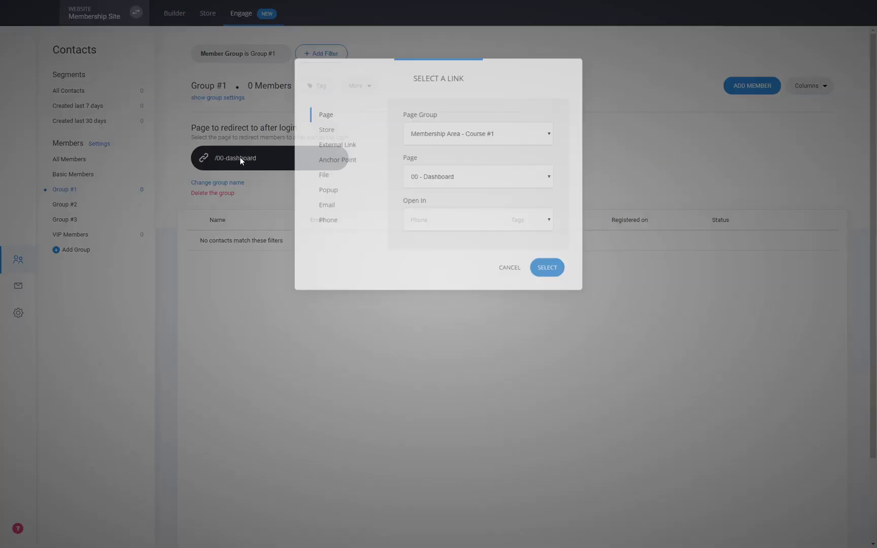
{"action": "left_click", "coordinate": [504, 271]}
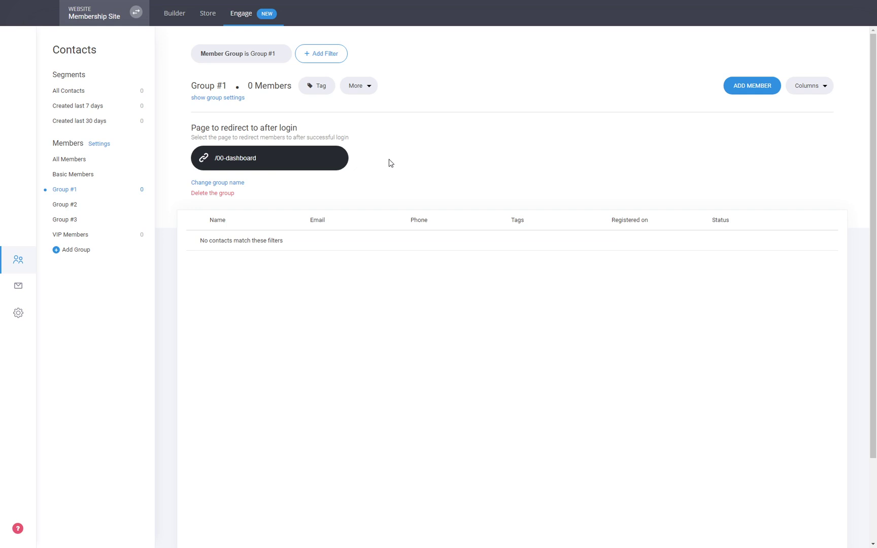
Step: Return to the builder and view the Individual Course Page
{"action": "left_click", "coordinate": [174, 22]}
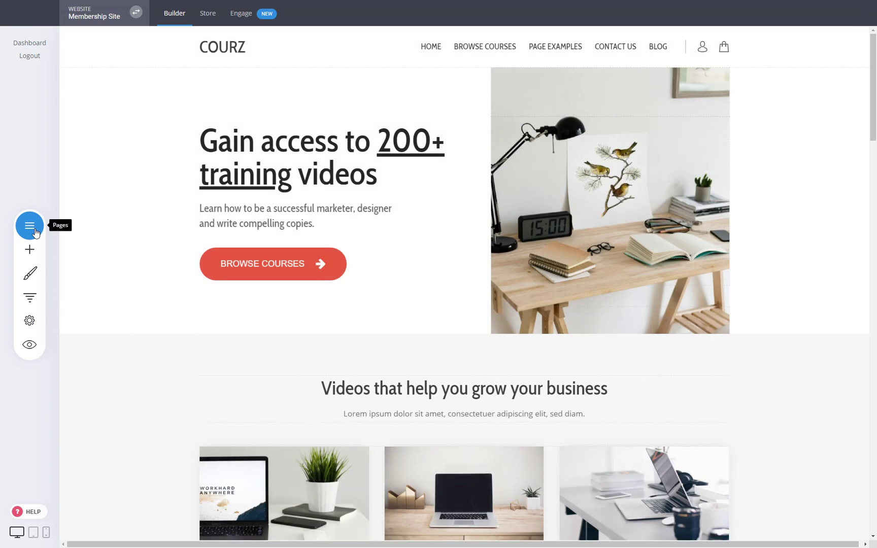
{"action": "left_click", "coordinate": [35, 231]}
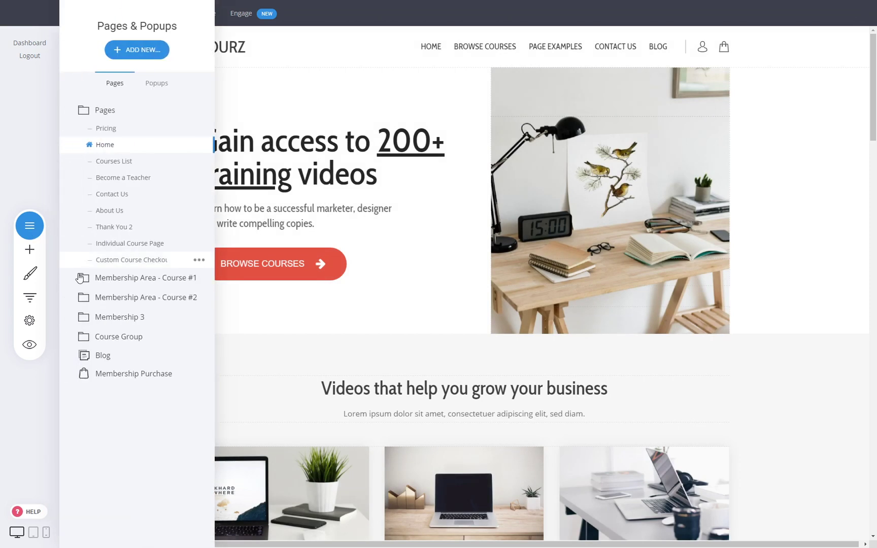
{"action": "left_click", "coordinate": [133, 253]}
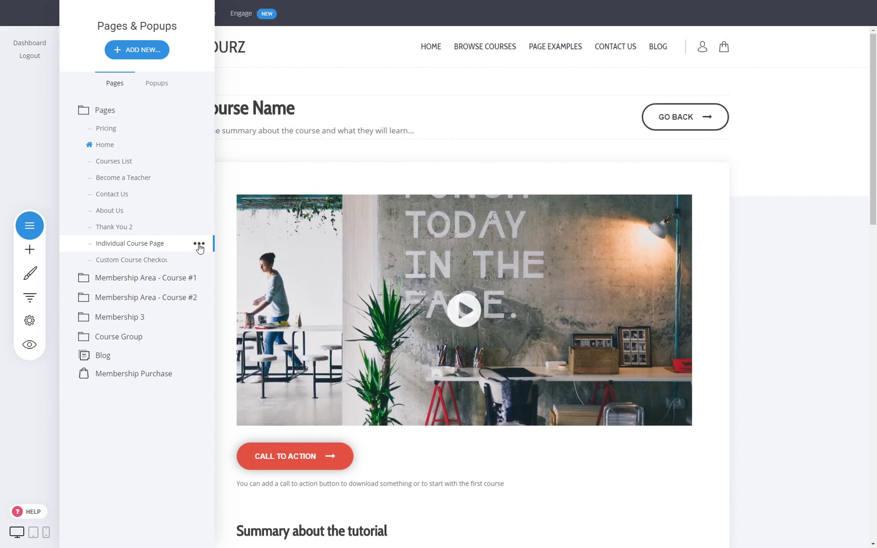
{"action": "left_click", "coordinate": [760, 237]}
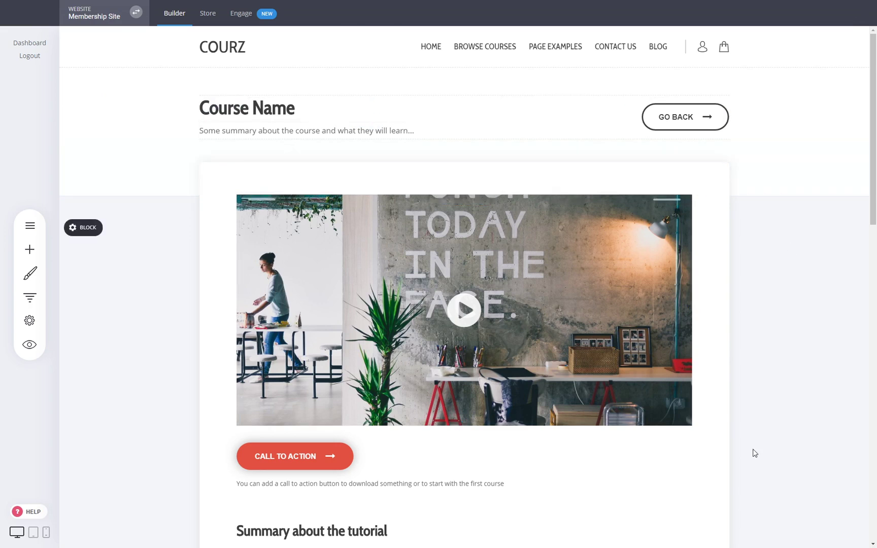
Step: Set Group #2's after-login redirect to the Individual Course Page in the Pages group
{"action": "left_click", "coordinate": [256, 15]}
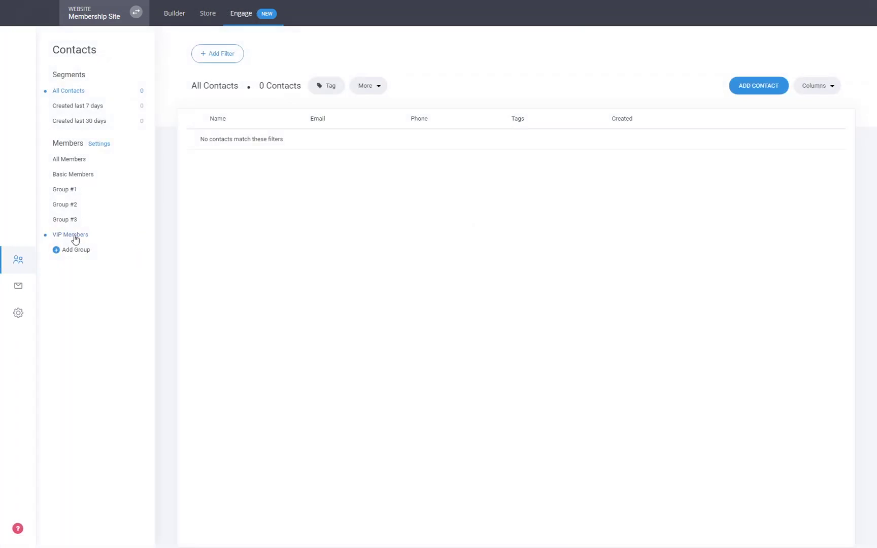
{"action": "left_click", "coordinate": [77, 205]}
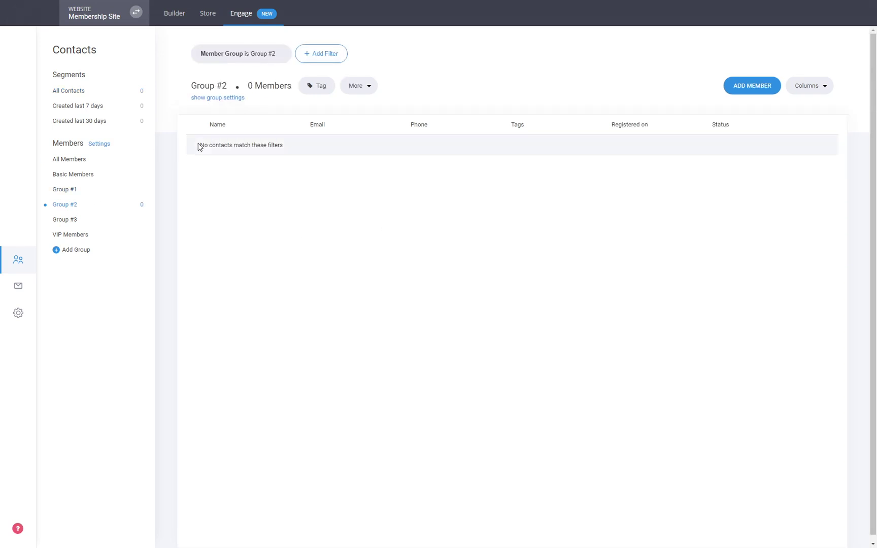
{"action": "left_click", "coordinate": [240, 99]}
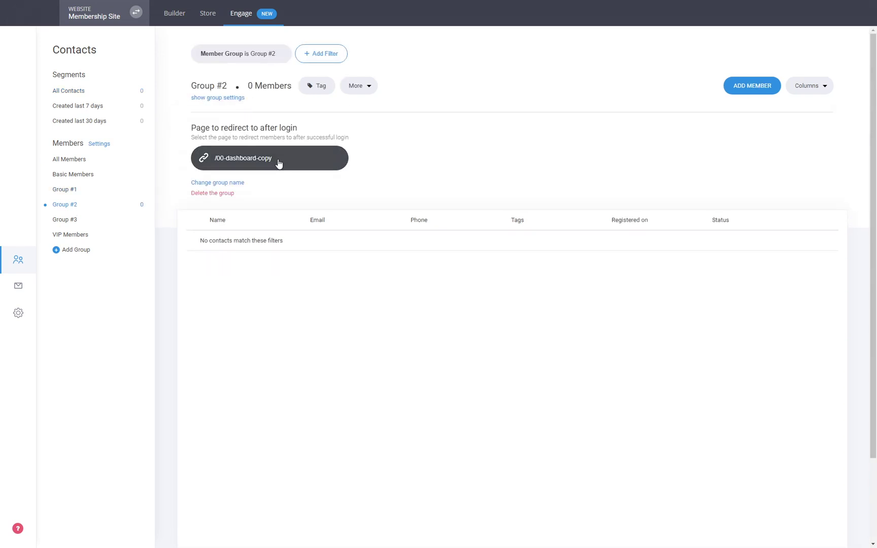
{"action": "left_click", "coordinate": [278, 163]}
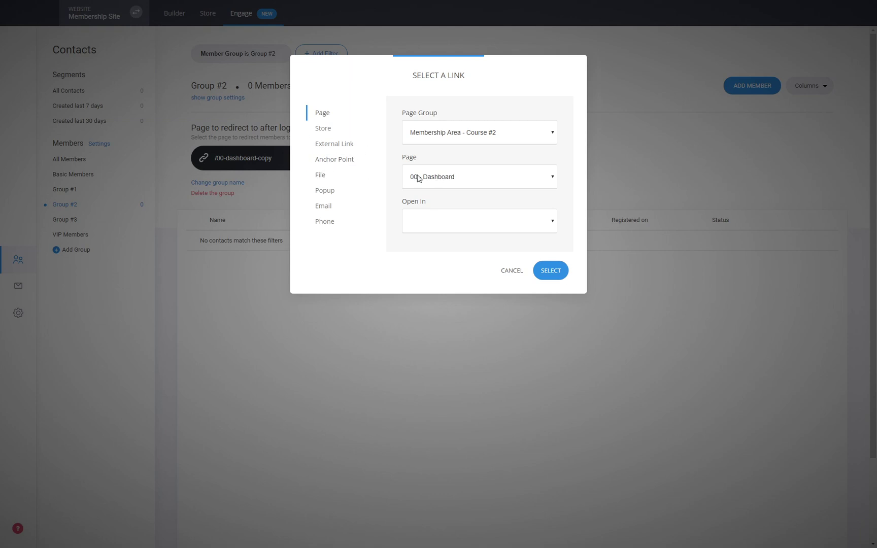
{"action": "left_click", "coordinate": [470, 136]}
{"action": "left_click", "coordinate": [436, 152]}
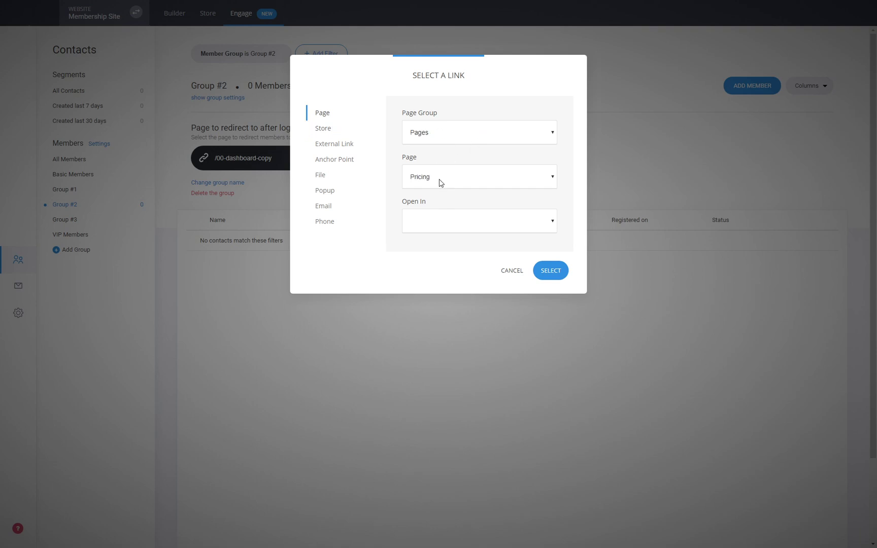
{"action": "left_click", "coordinate": [556, 270]}
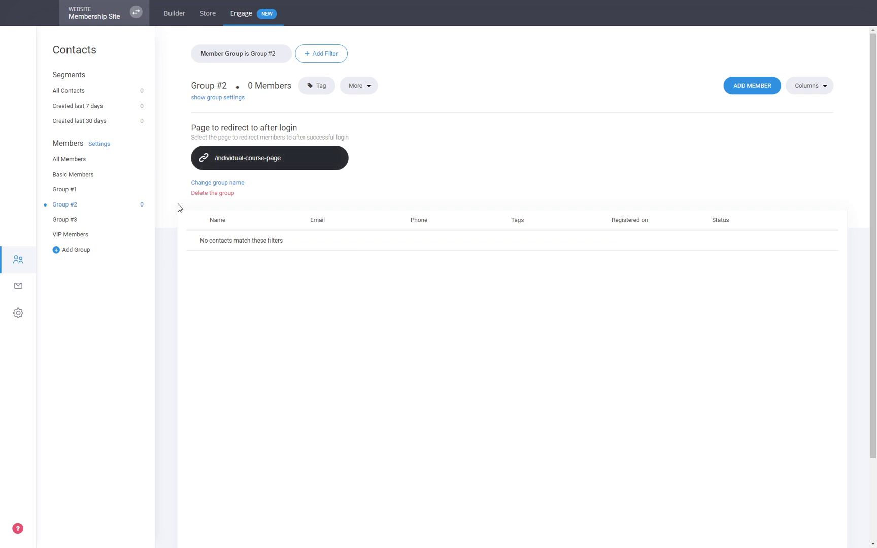
Step: Return to the builder and view the page settings of the Individual Course Page without changing them
{"action": "left_click", "coordinate": [187, 27]}
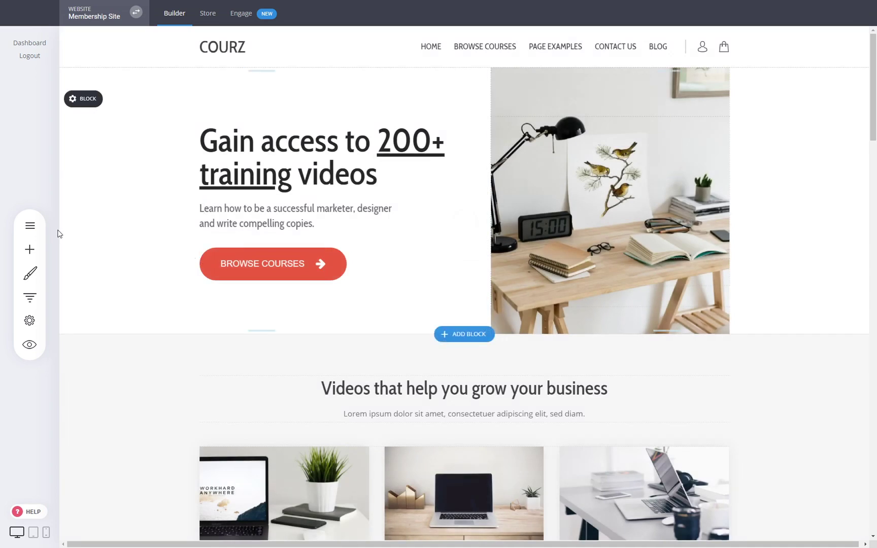
{"action": "left_click", "coordinate": [29, 225]}
{"action": "left_click", "coordinate": [199, 245]}
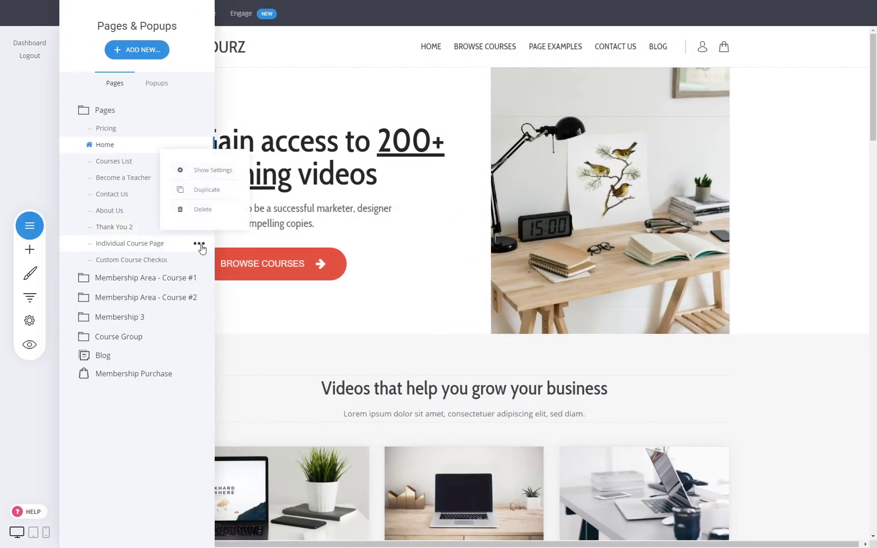
{"action": "left_click", "coordinate": [205, 174]}
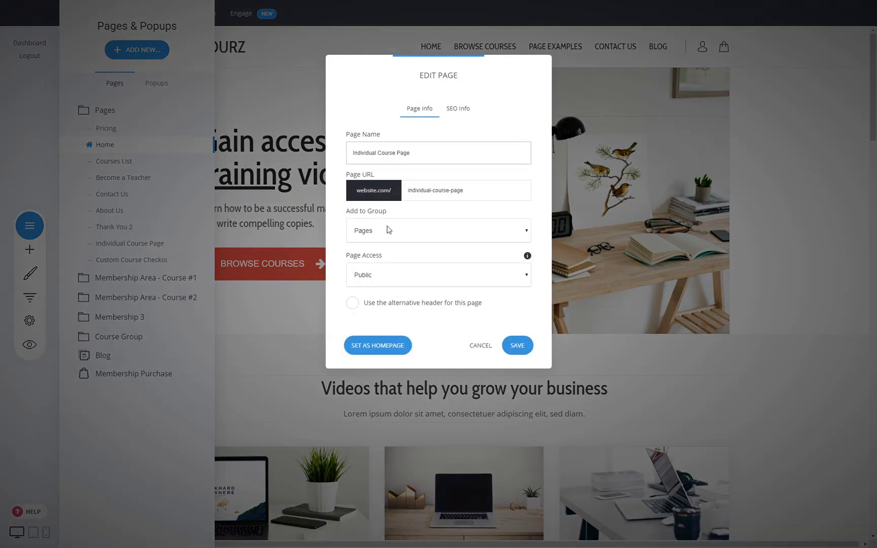
{"action": "left_click", "coordinate": [477, 347]}
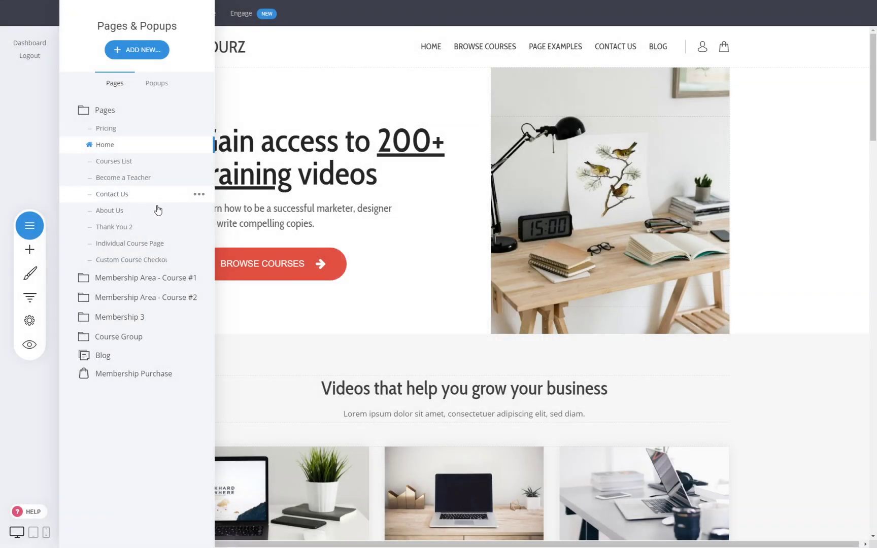
Step: Set the Individual Course Page's access to Members Only, allow Group #2, and save the page settings
{"action": "left_click", "coordinate": [199, 245]}
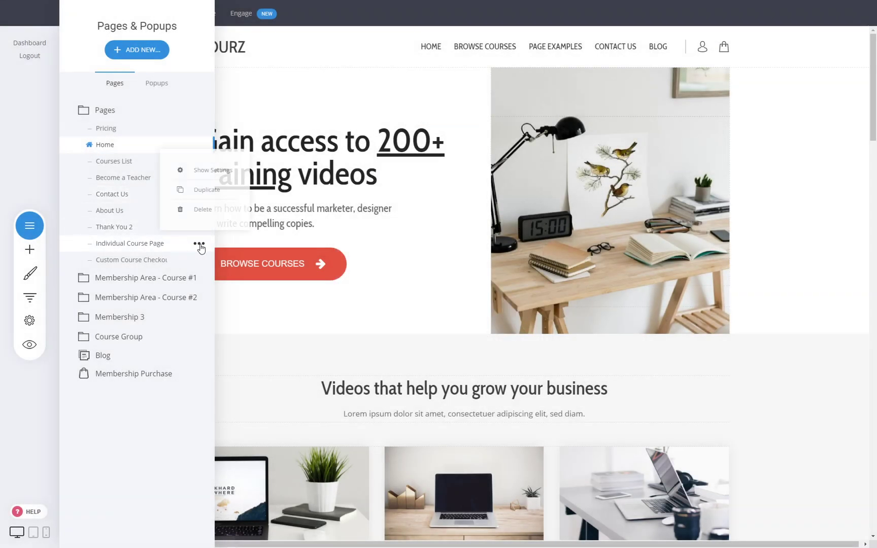
{"action": "left_click", "coordinate": [205, 175]}
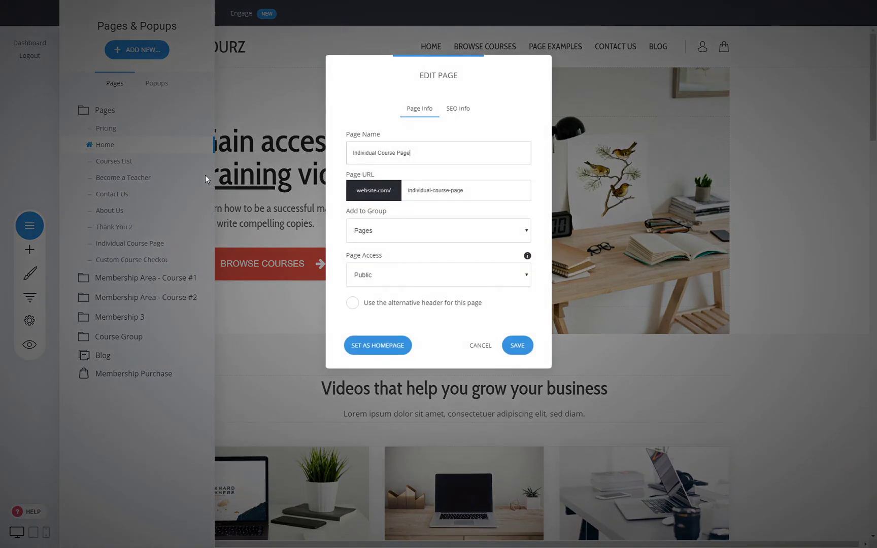
{"action": "left_click", "coordinate": [369, 310]}
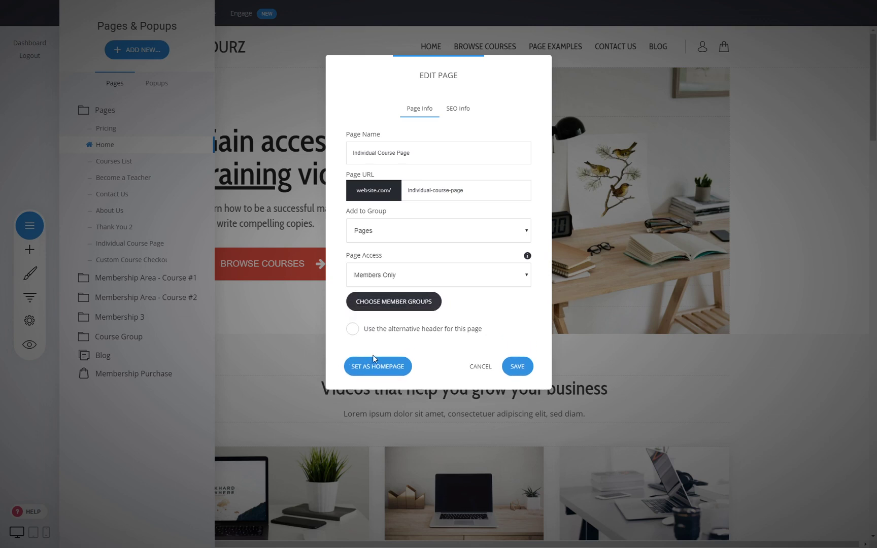
{"action": "left_click", "coordinate": [406, 305]}
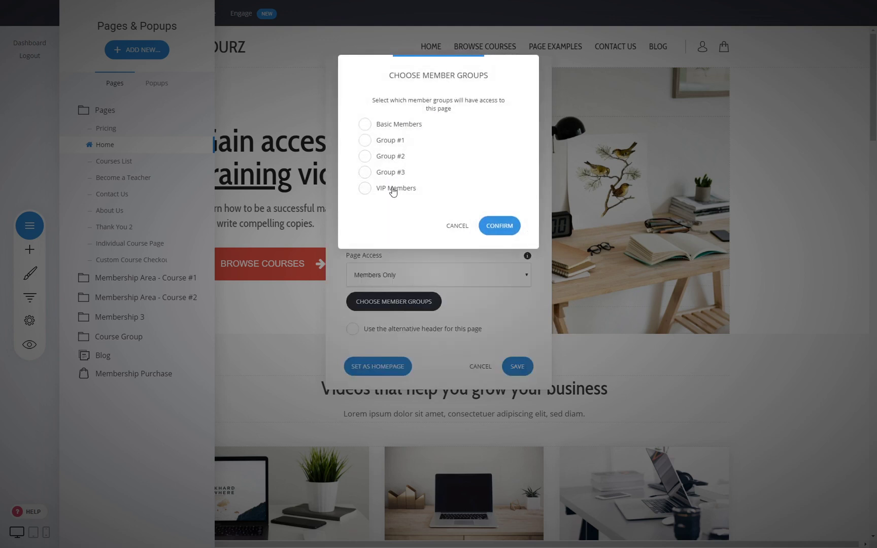
{"action": "left_click", "coordinate": [394, 156]}
{"action": "left_click_drag", "start_coordinate": [429, 80], "coordinate": [597, 101]}
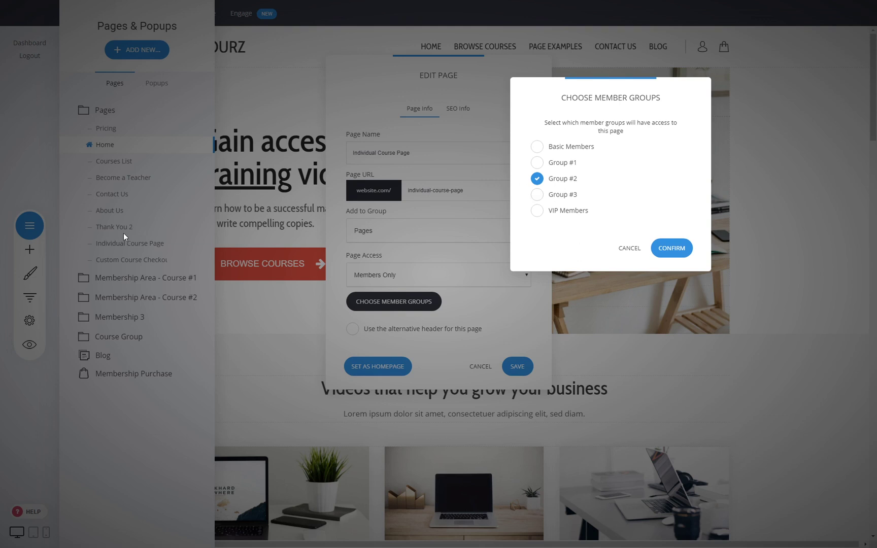
{"action": "left_click", "coordinate": [671, 248]}
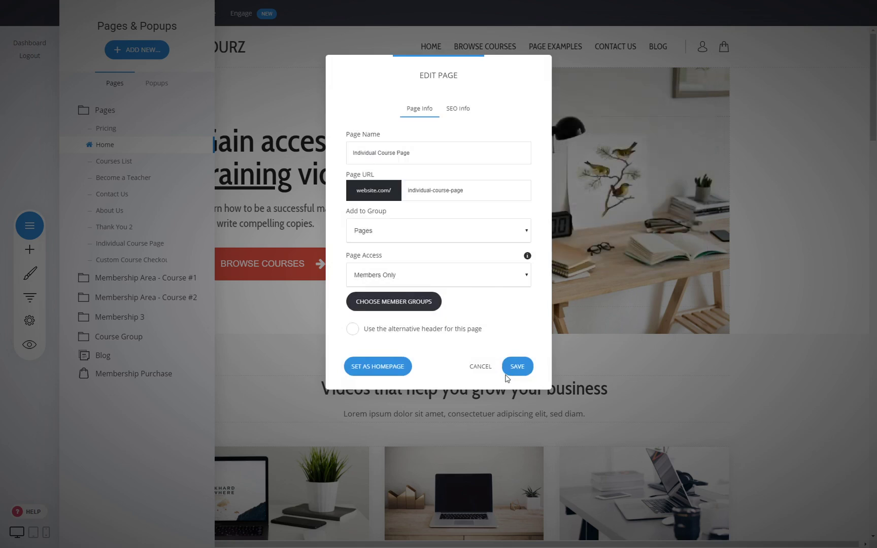
{"action": "left_click", "coordinate": [518, 366]}
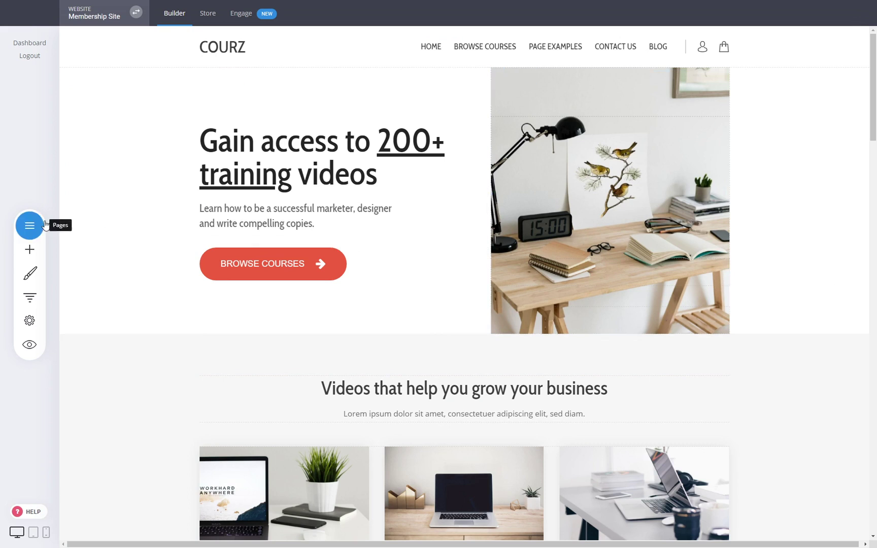
Step: Check which member groups can access the 00 - Dashboard page in Membership Area - Course #1
{"action": "left_click", "coordinate": [29, 225]}
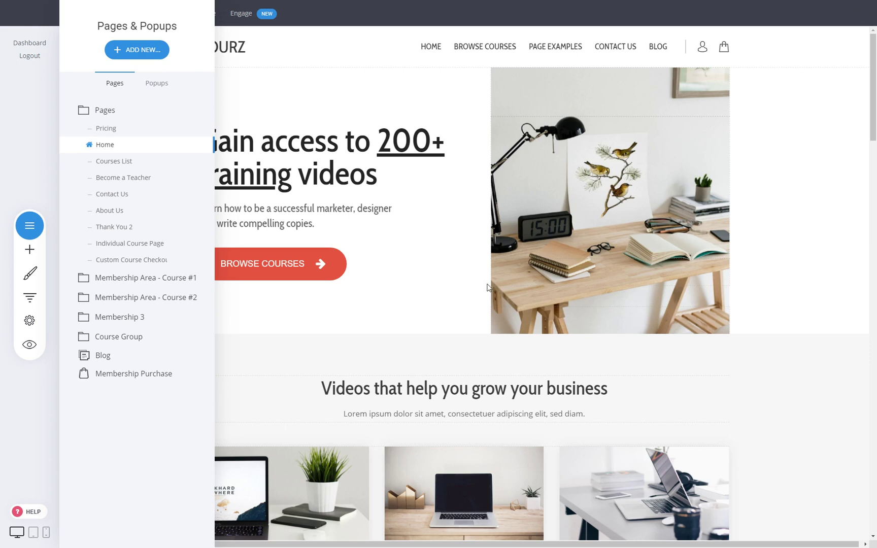
{"action": "left_click", "coordinate": [138, 282]}
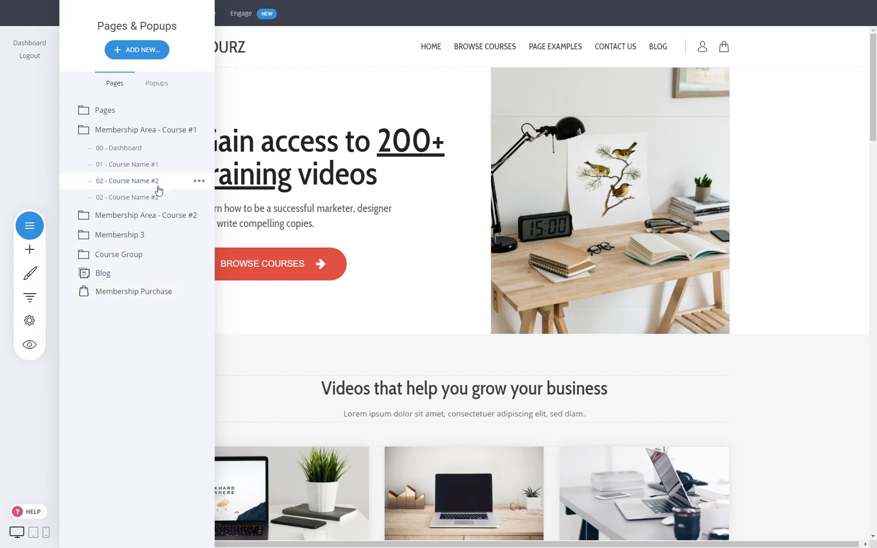
{"action": "left_click", "coordinate": [198, 148]}
{"action": "left_click", "coordinate": [192, 80]}
{"action": "left_click", "coordinate": [385, 301]}
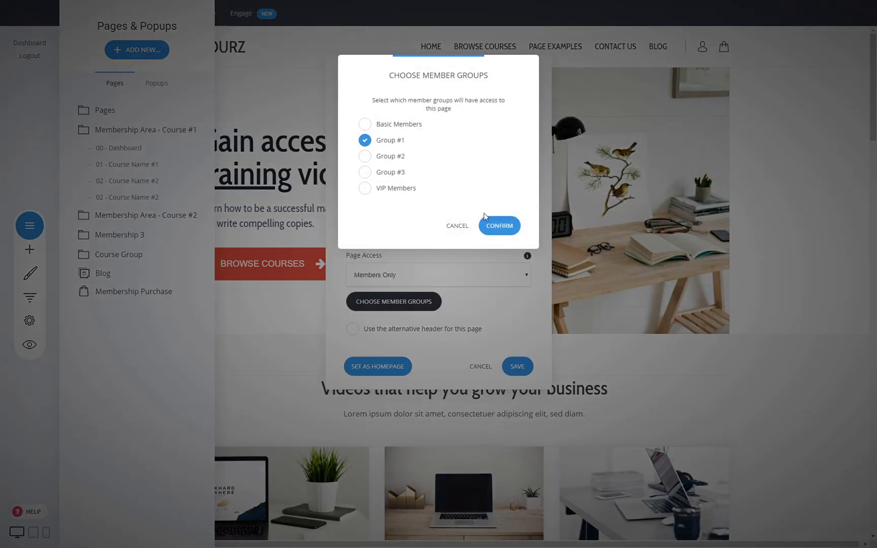
{"action": "left_click", "coordinate": [495, 231]}
{"action": "left_click", "coordinate": [522, 367]}
{"action": "left_click", "coordinate": [822, 386]}
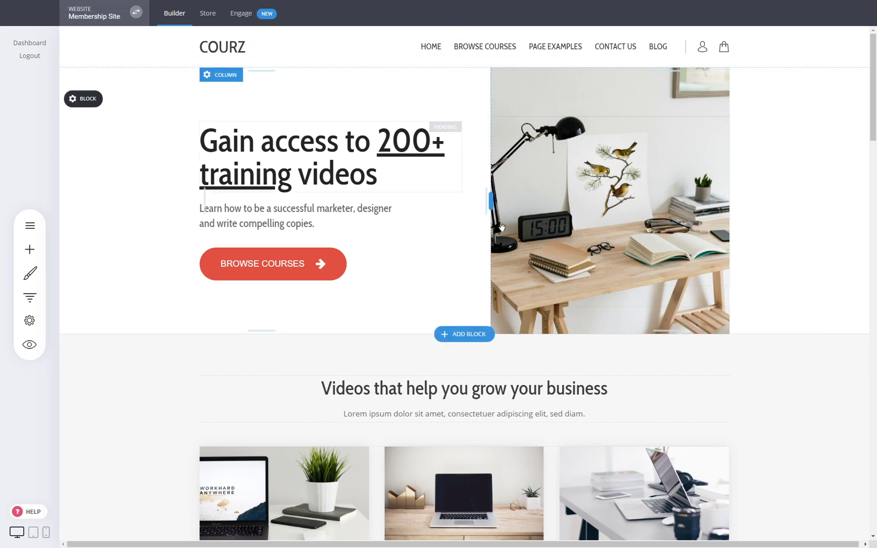
Step: Go to the store's products and start a new product of the Membership type
{"action": "left_click", "coordinate": [207, 15]}
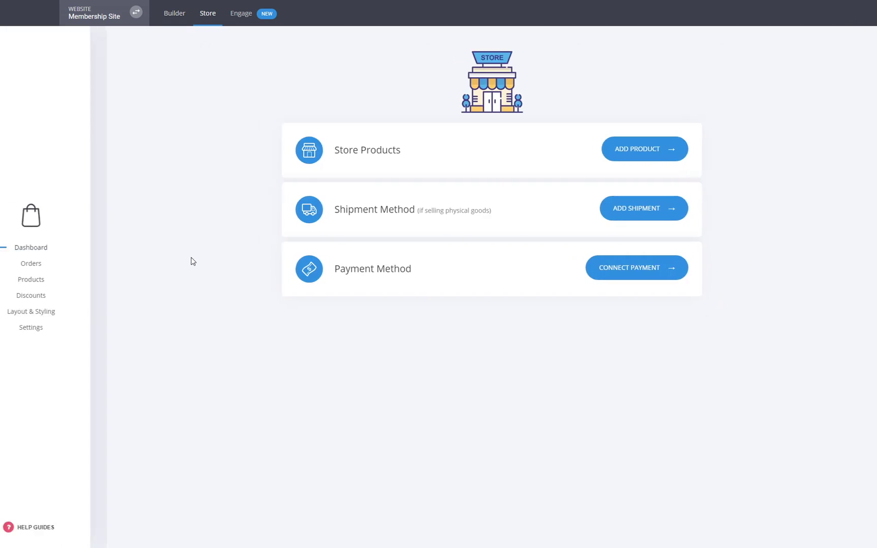
{"action": "left_click", "coordinate": [59, 279]}
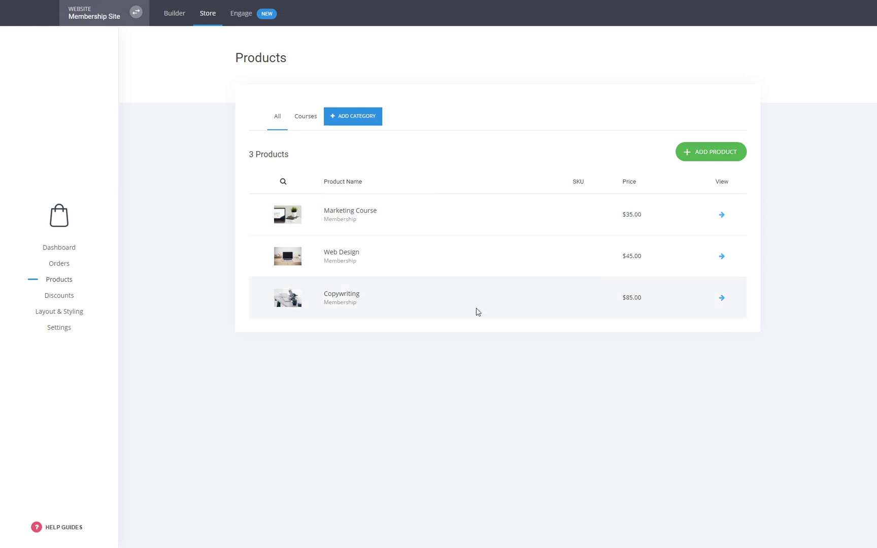
{"action": "left_click", "coordinate": [704, 158]}
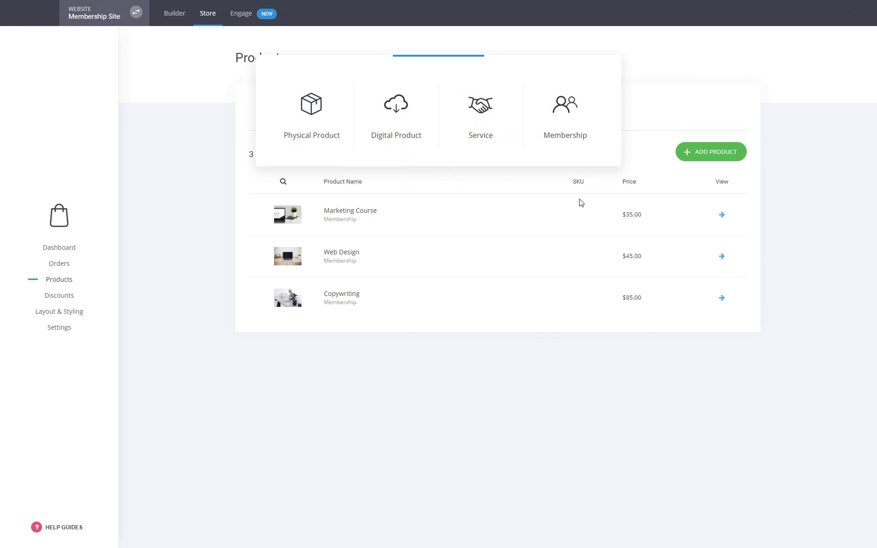
{"action": "left_click", "coordinate": [561, 130]}
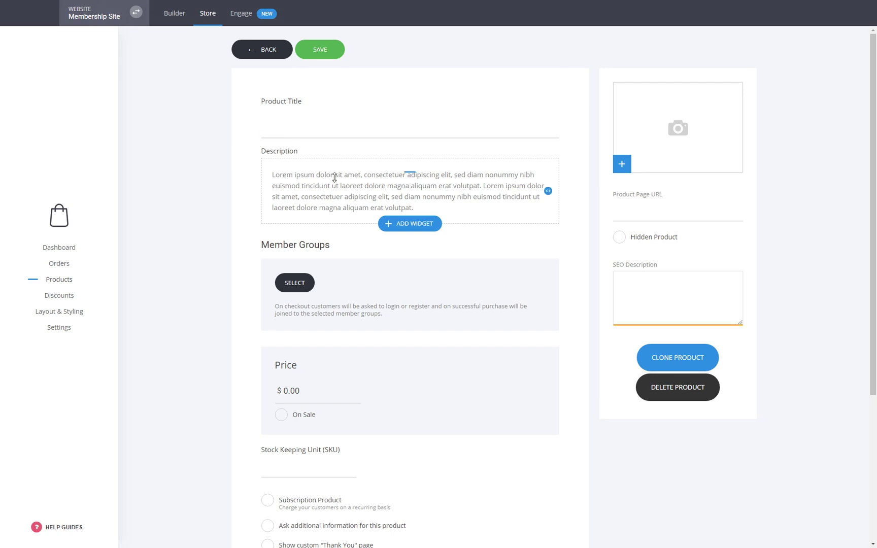
Step: Assign the new membership product to the Group #1 member group
{"action": "left_click", "coordinate": [296, 293]}
{"action": "left_click_drag", "start_coordinate": [445, 80], "coordinate": [574, 118]}
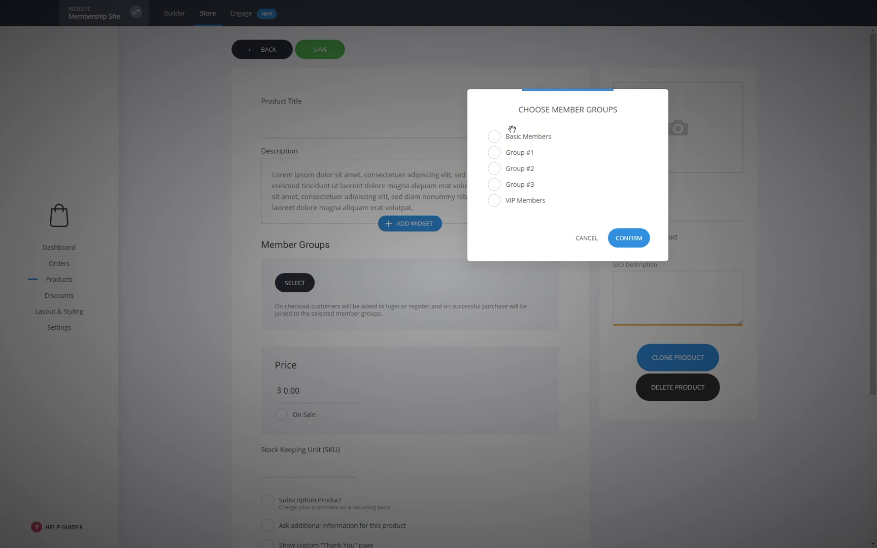
{"action": "left_click", "coordinate": [516, 153]}
{"action": "left_click", "coordinate": [627, 239]}
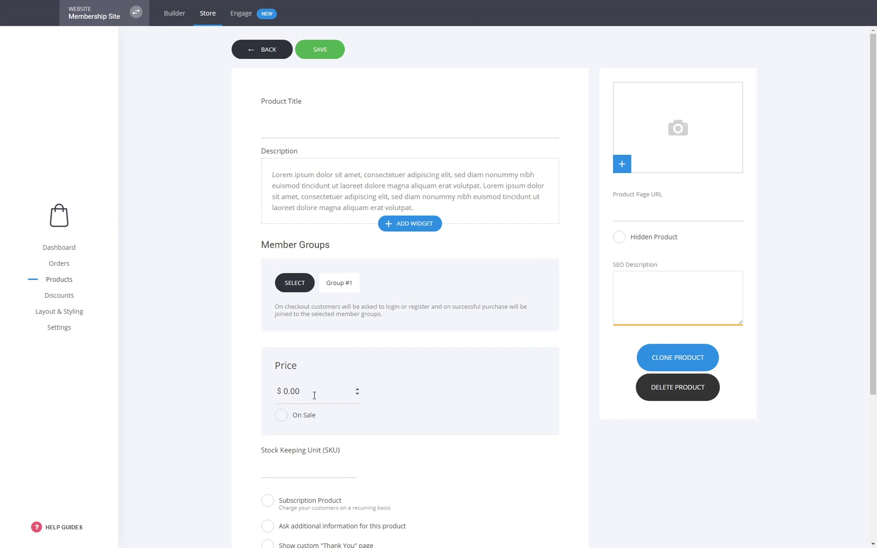
Step: Set the new membership product's price to $30
{"action": "left_click_drag", "start_coordinate": [301, 395], "coordinate": [286, 396]}
{"action": "type", "text": "3"}
{"action": "scroll", "coordinate": [397, 458], "scroll_direction": "down", "scroll_amount": 2}
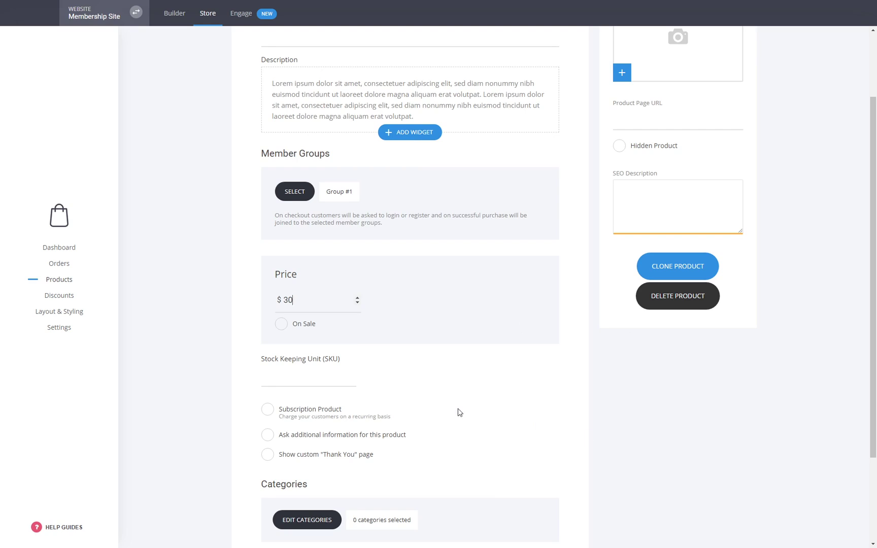
{"action": "left_click_drag", "start_coordinate": [294, 302], "coordinate": [285, 303]}
{"action": "left_click", "coordinate": [604, 397]}
Step: Examine the subscription options for recurring charges on the new product, and cancel without enabling them
{"action": "left_click", "coordinate": [314, 417]}
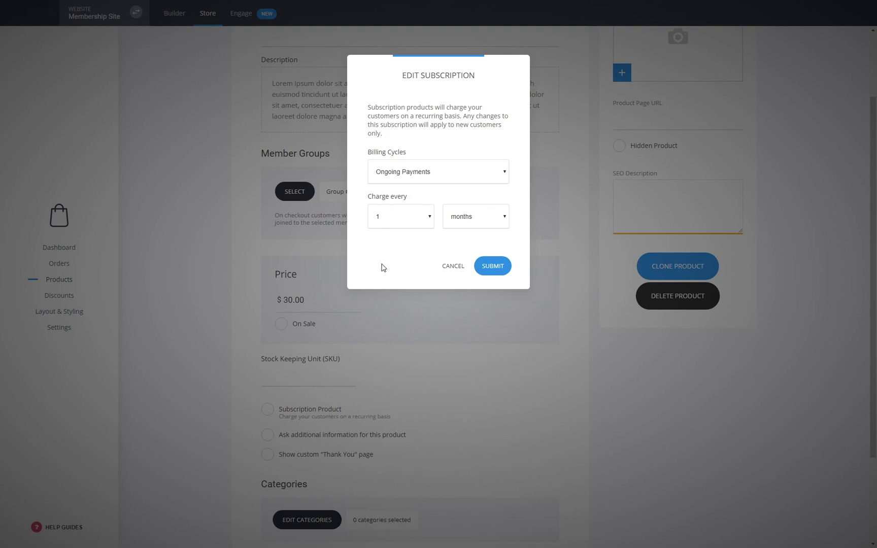
{"action": "left_click", "coordinate": [395, 320]}
{"action": "left_click", "coordinate": [453, 267]}
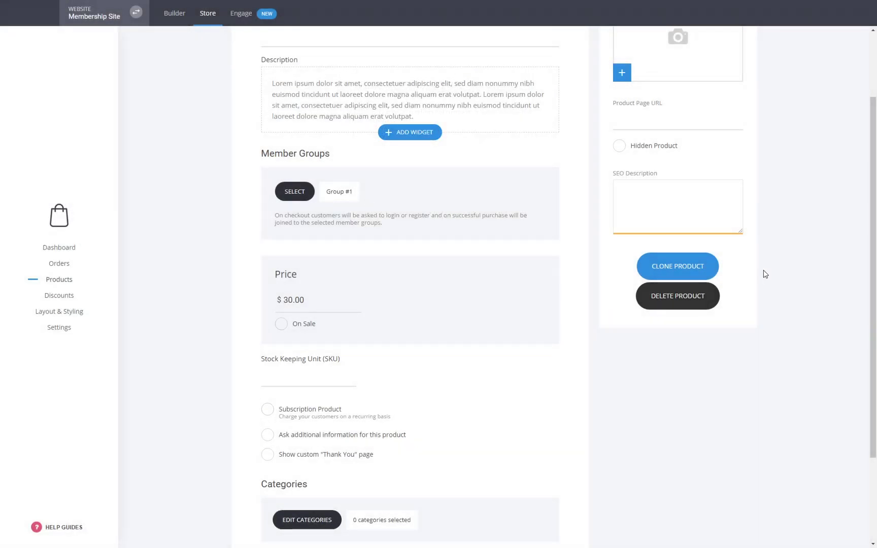
Step: Try the Courses category on the new membership product, cancel it, and leave the product without saving
{"action": "scroll", "coordinate": [739, 280], "scroll_direction": "down", "scroll_amount": 2}
{"action": "left_click", "coordinate": [305, 435]}
{"action": "left_click", "coordinate": [380, 122]}
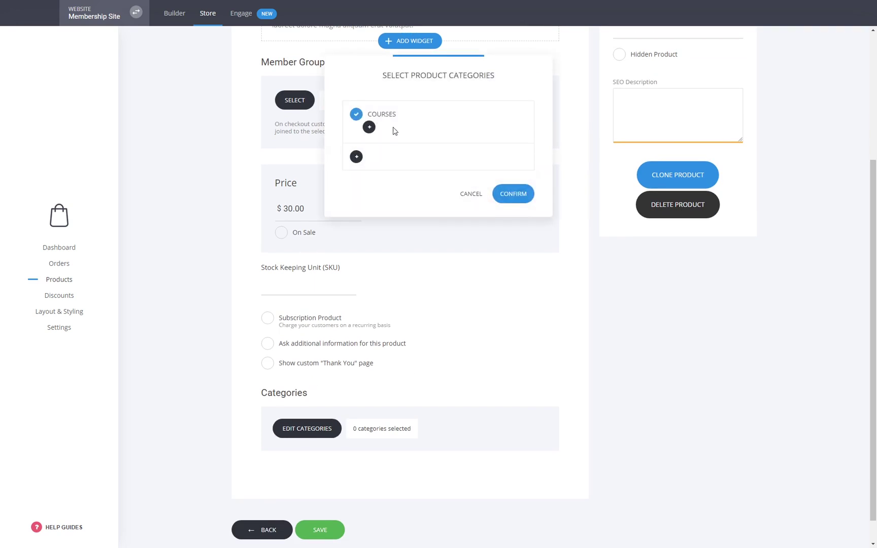
{"action": "left_click", "coordinate": [464, 193]}
{"action": "left_click", "coordinate": [296, 435]}
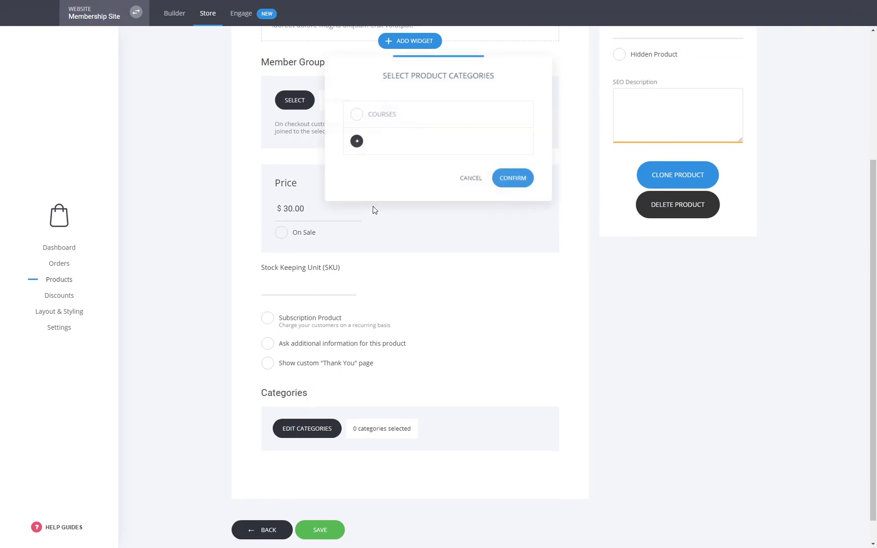
{"action": "left_click", "coordinate": [462, 179]}
{"action": "scroll", "coordinate": [645, 295], "scroll_direction": "up", "scroll_amount": 3}
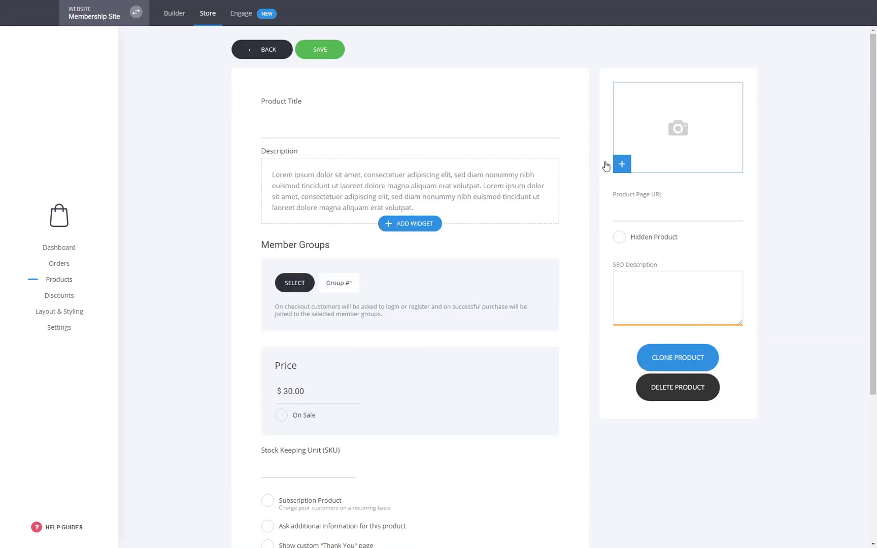
{"action": "left_click", "coordinate": [280, 57]}
Step: Review the Marketing Course product's member group, price and custom thank-you page, and return to the product list
{"action": "left_click", "coordinate": [411, 235]}
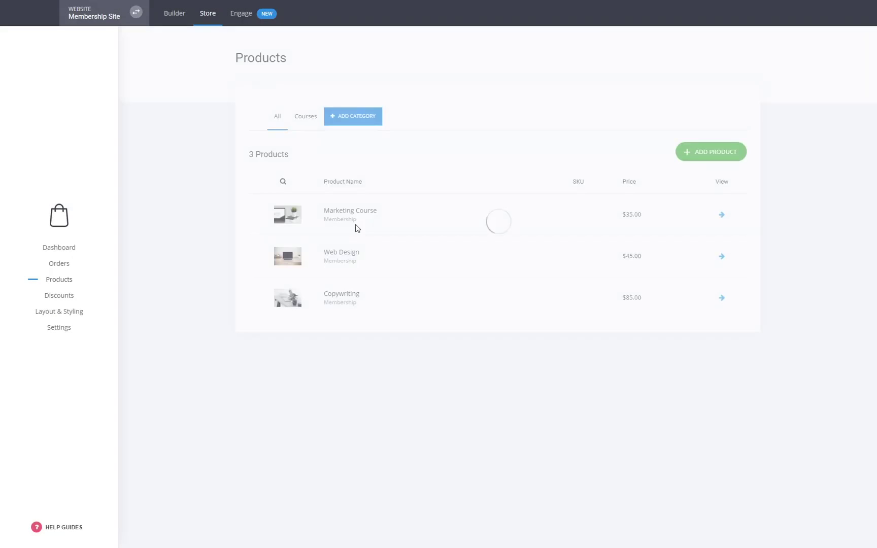
{"action": "left_click", "coordinate": [350, 210]}
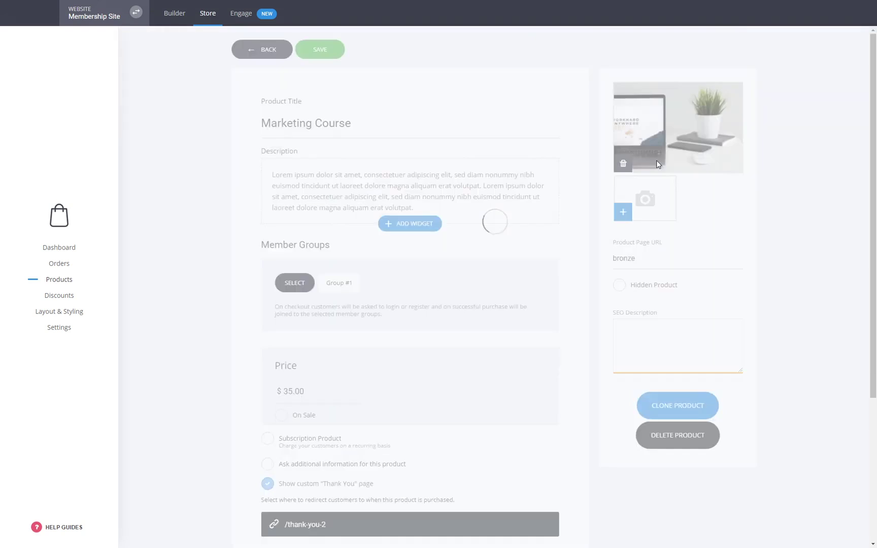
{"action": "scroll", "coordinate": [276, 297], "scroll_direction": "down", "scroll_amount": 5}
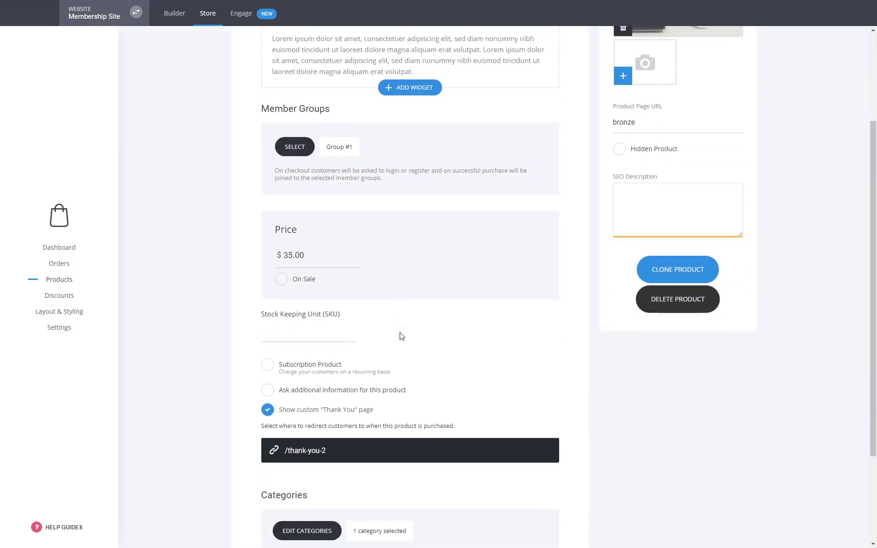
{"action": "scroll", "coordinate": [415, 409], "scroll_direction": "up", "scroll_amount": 5}
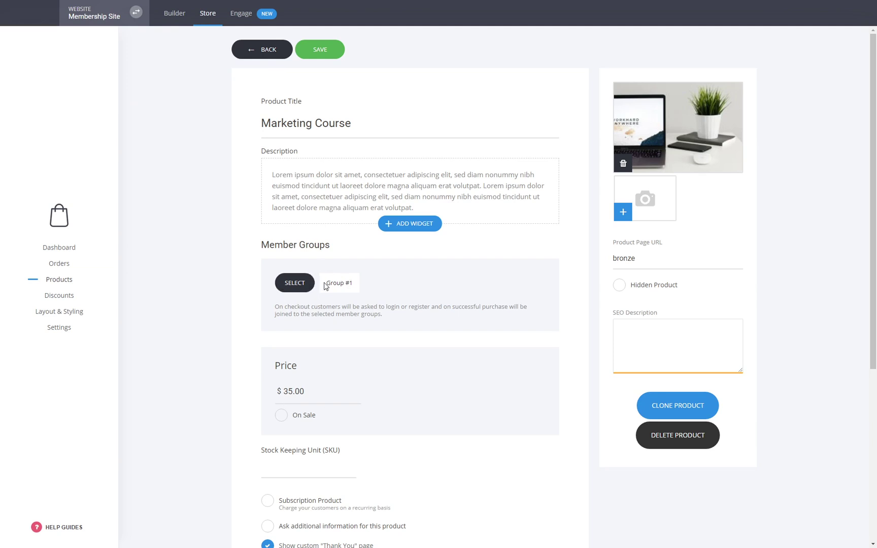
{"action": "left_click", "coordinate": [266, 48]}
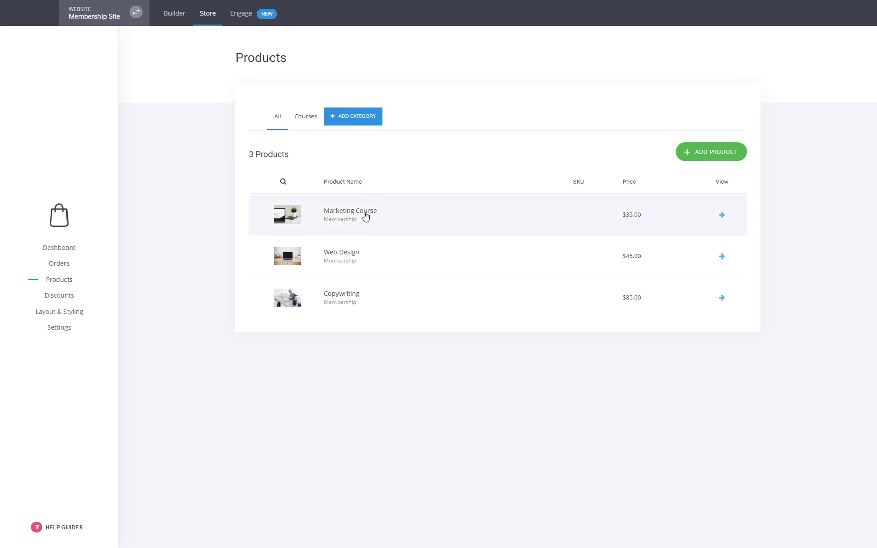
Step: Switch from the store back to the site builder and open the Custom Course Checkout page
{"action": "left_click", "coordinate": [199, 20]}
{"action": "left_click", "coordinate": [185, 15]}
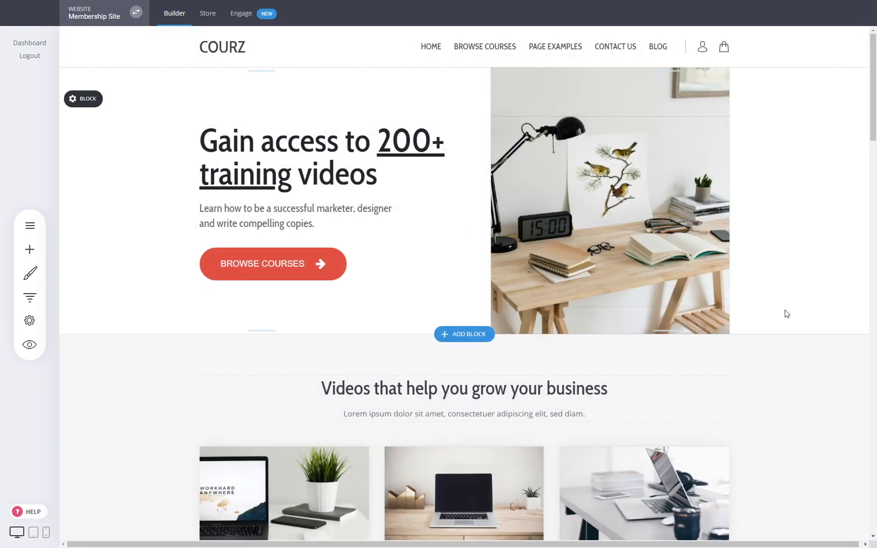
{"action": "scroll", "coordinate": [785, 312], "scroll_direction": "down", "scroll_amount": 5}
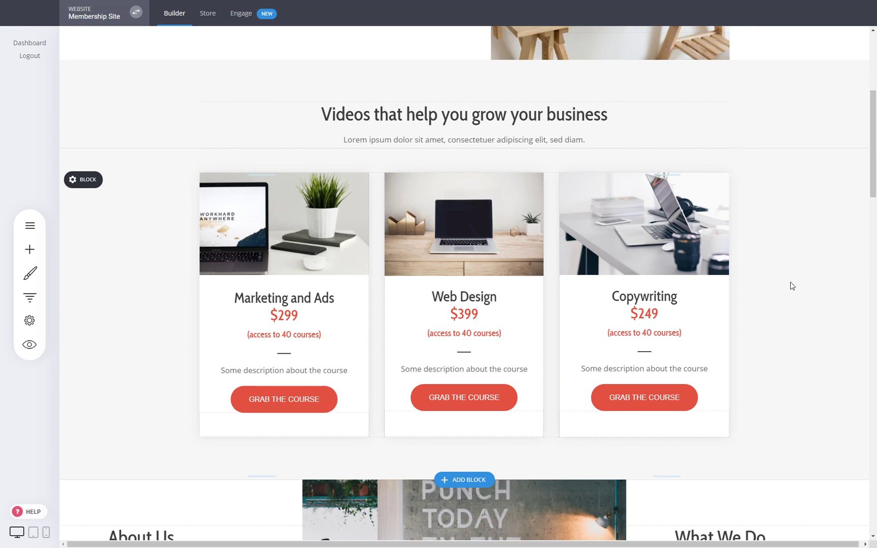
{"action": "left_click", "coordinate": [38, 227]}
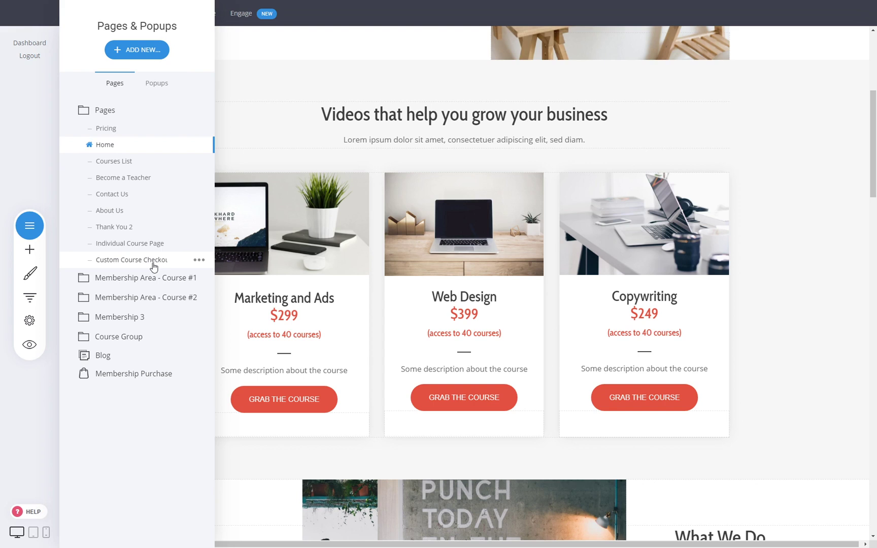
{"action": "left_click", "coordinate": [740, 323]}
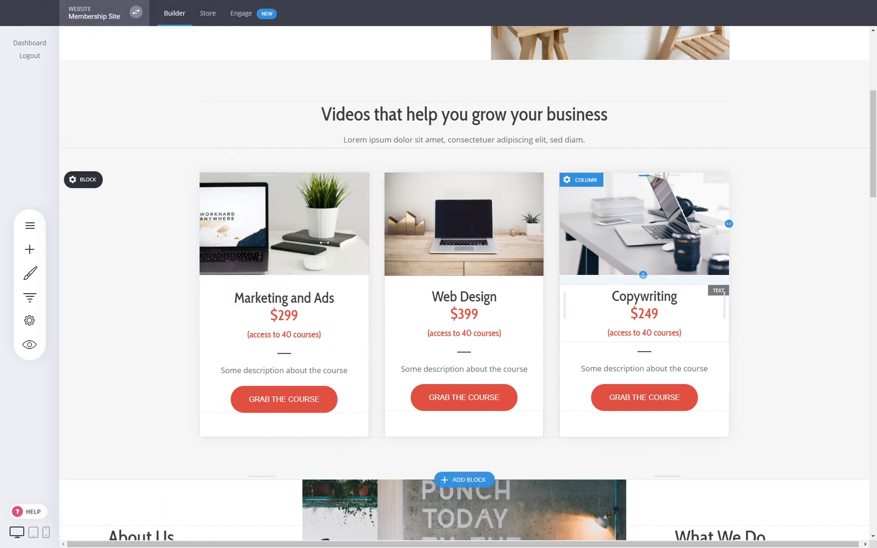
{"action": "left_click", "coordinate": [30, 225]}
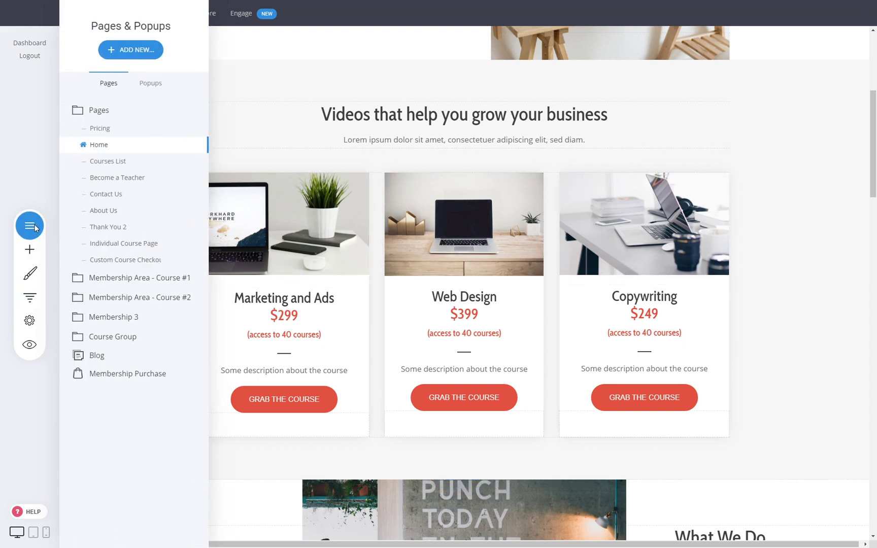
{"action": "left_click", "coordinate": [139, 260]}
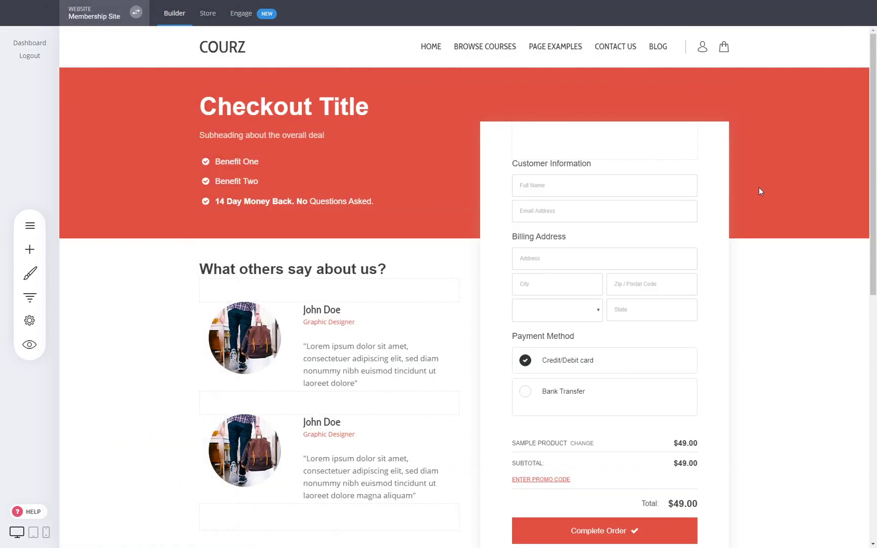
Step: Replace the checkout page's main title with "Course About Digital Marketing" and tighten the title's line spacing
{"action": "triple_click", "coordinate": [312, 110]}
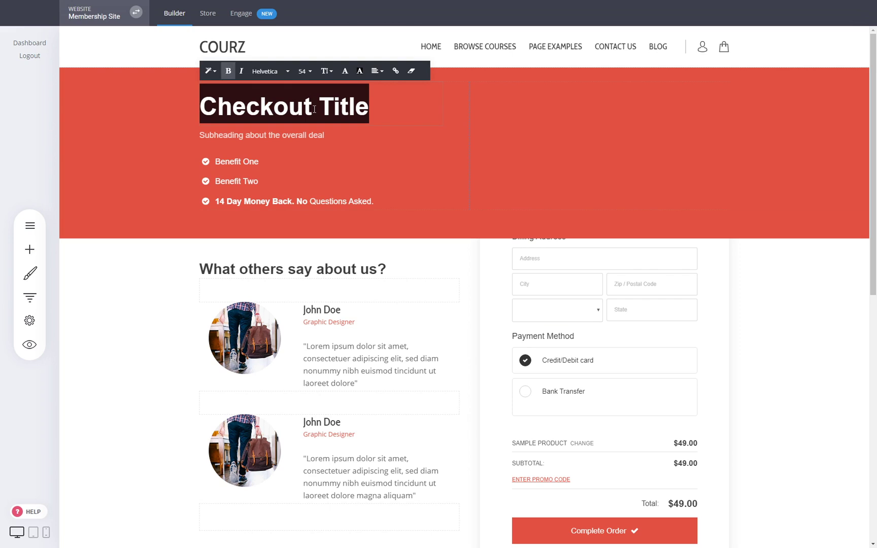
{"action": "type", "text": "Course "}
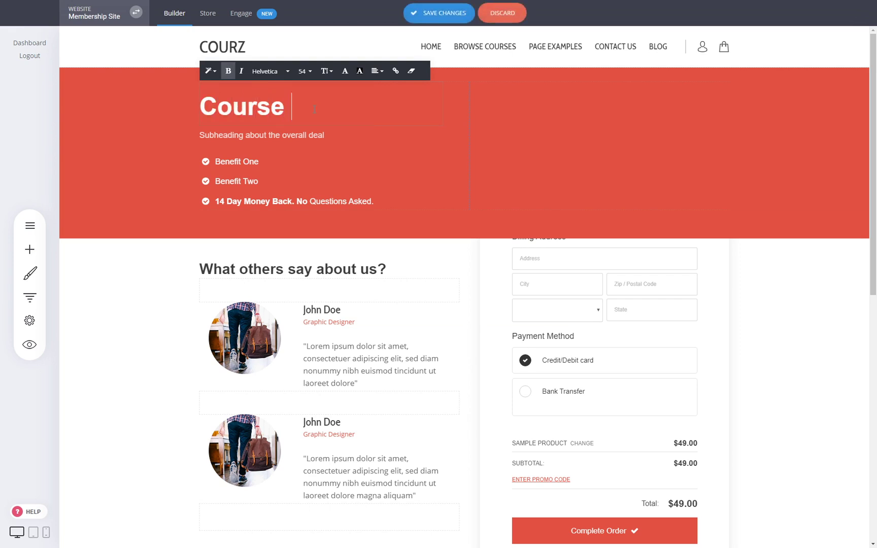
{"action": "type", "text": "About Digital Marketing"}
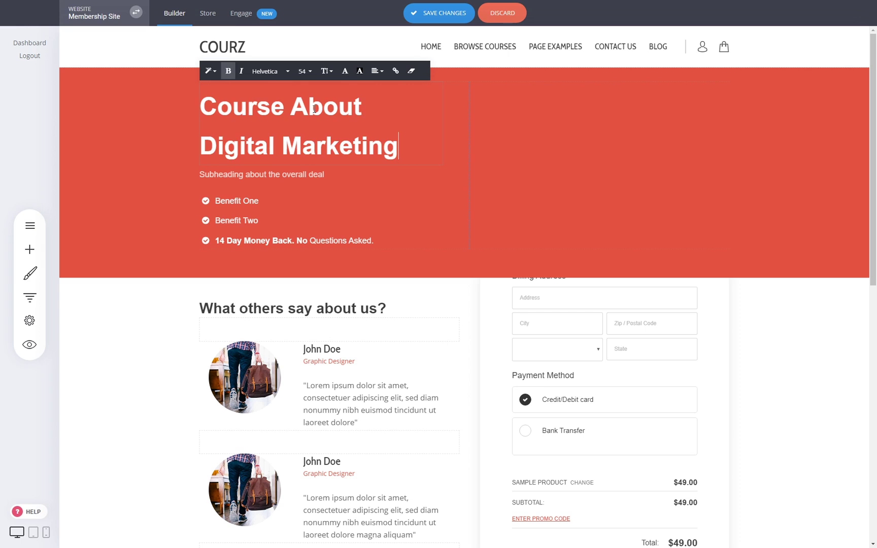
{"action": "key", "text": "ctrl+a"}
{"action": "left_click", "coordinate": [330, 74]}
{"action": "left_click", "coordinate": [339, 113]}
{"action": "left_click", "coordinate": [556, 183]}
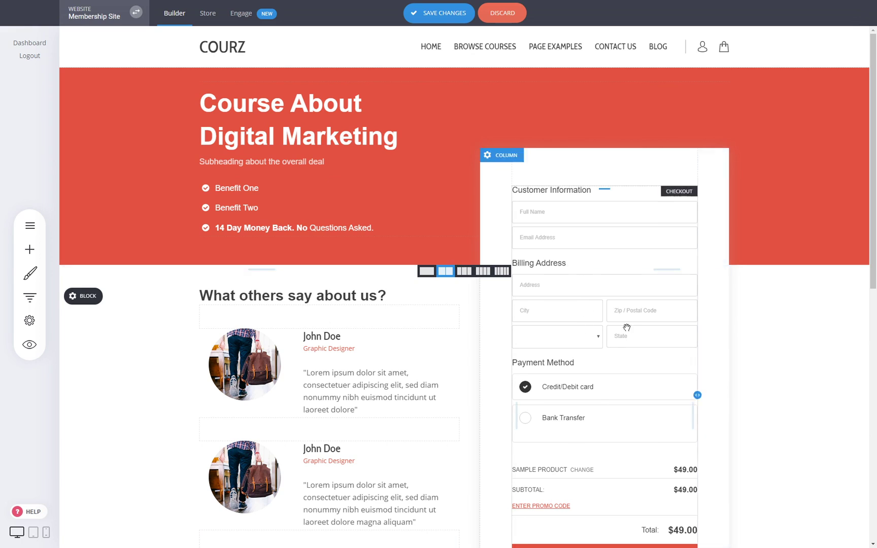
Step: Set the checkout form not to ask for an address when selling digital goods, services or memberships, leave the phone request off, and save the page
{"action": "left_click", "coordinate": [599, 360]}
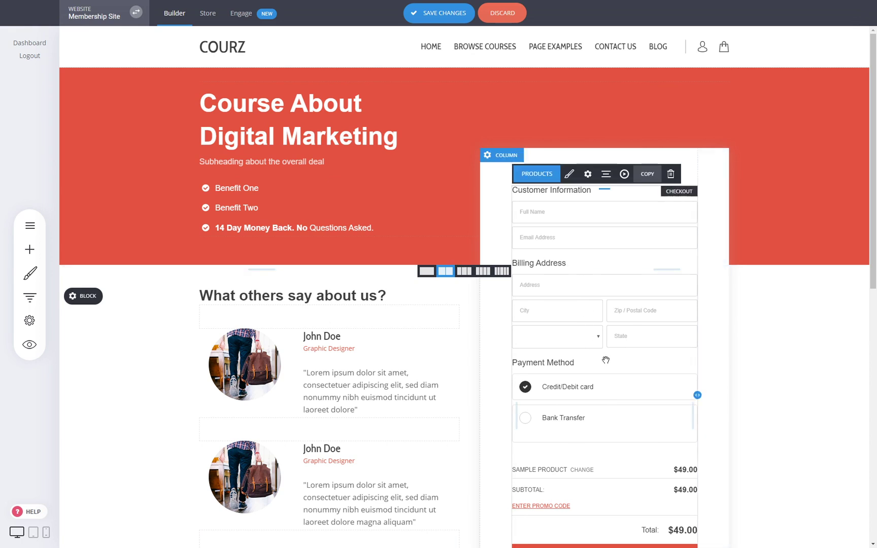
{"action": "left_click", "coordinate": [587, 175]}
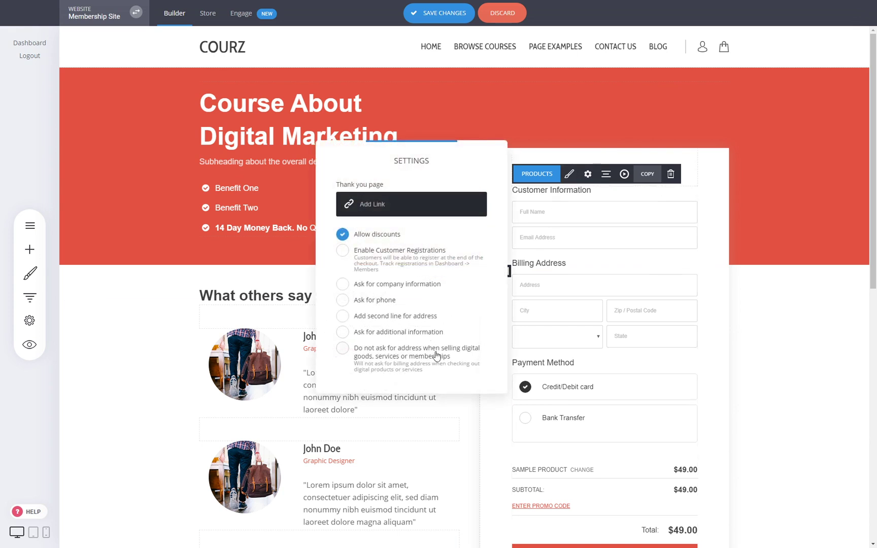
{"action": "left_click", "coordinate": [585, 242]}
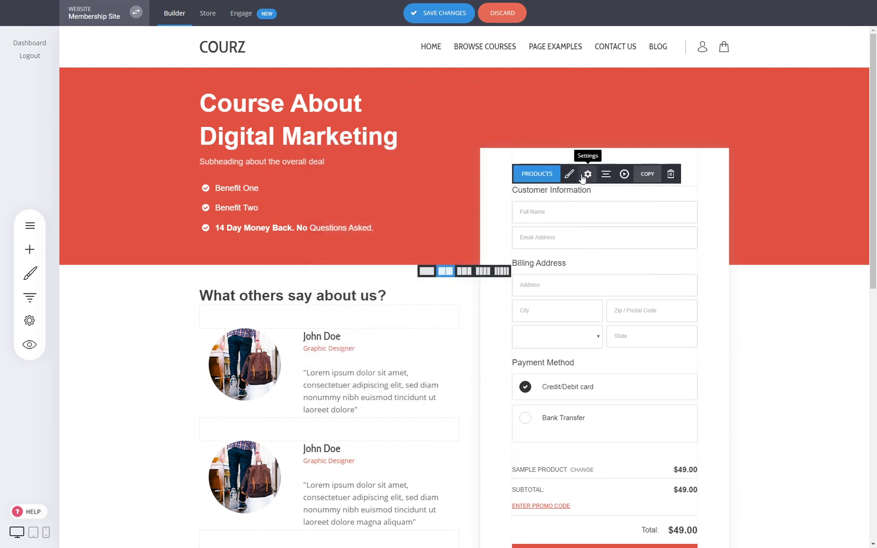
{"action": "left_click", "coordinate": [585, 176]}
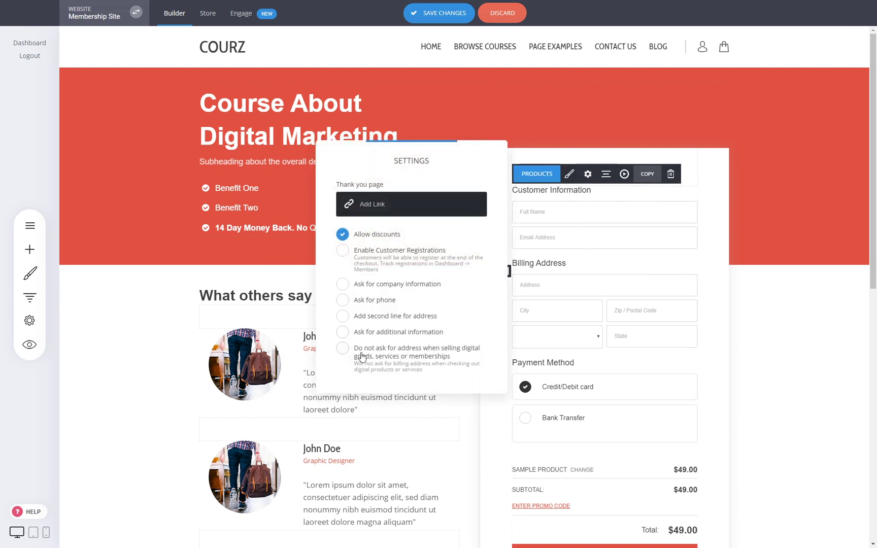
{"action": "left_click", "coordinate": [385, 357]}
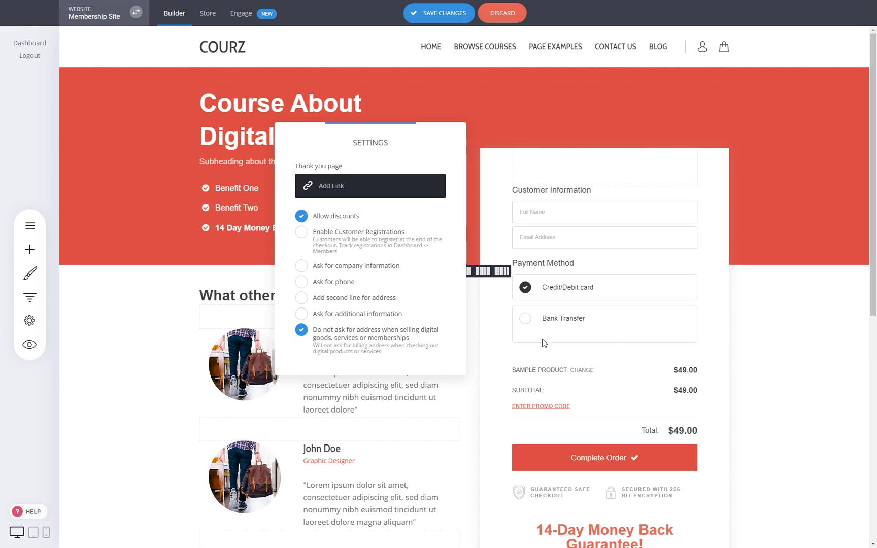
{"action": "left_click", "coordinate": [380, 331]}
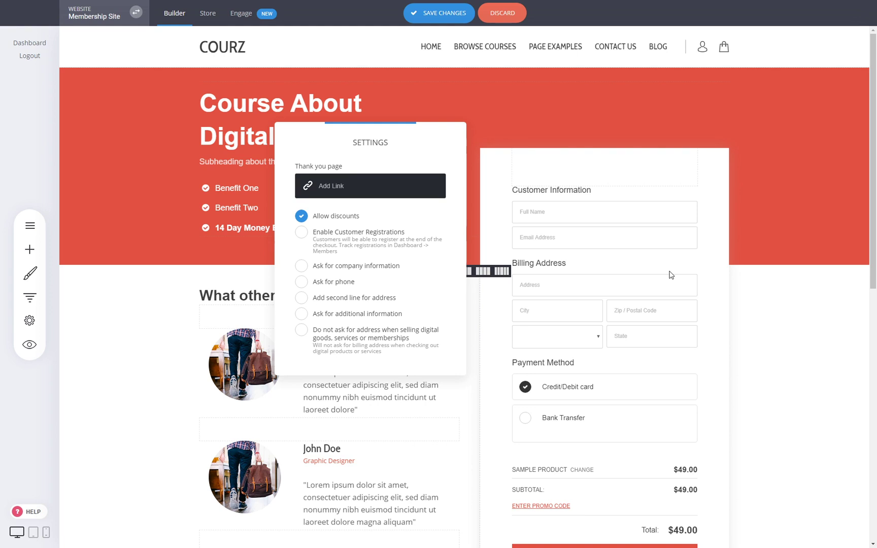
{"action": "left_click", "coordinate": [344, 285]}
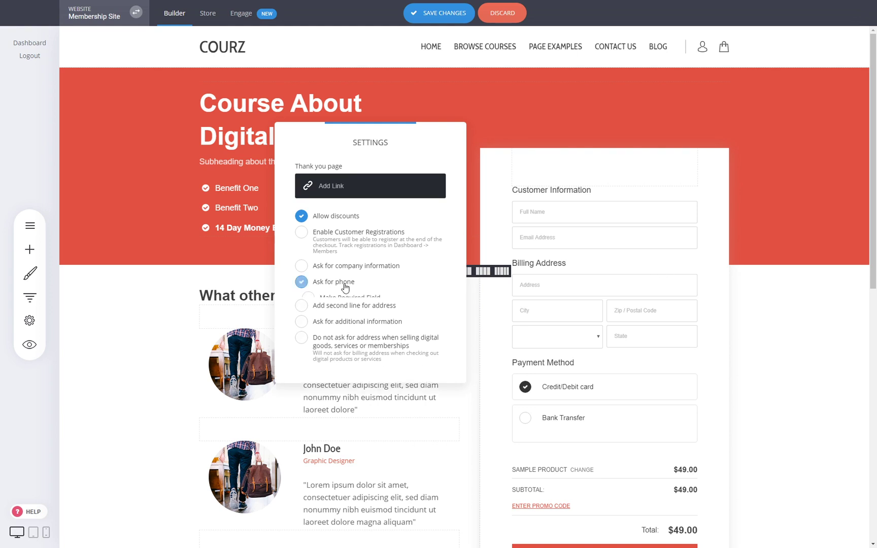
{"action": "left_click", "coordinate": [344, 341]}
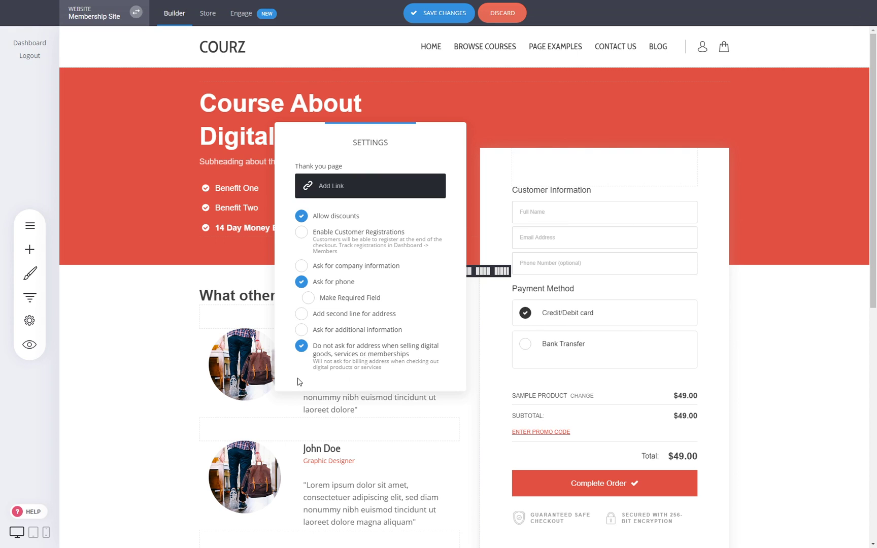
{"action": "left_click", "coordinate": [321, 283]}
{"action": "left_click", "coordinate": [720, 296]}
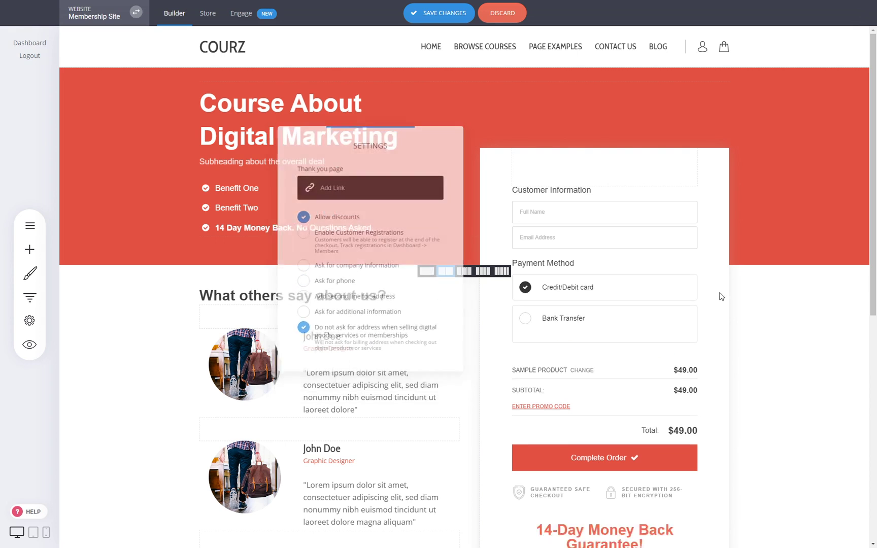
{"action": "left_click", "coordinate": [450, 13]}
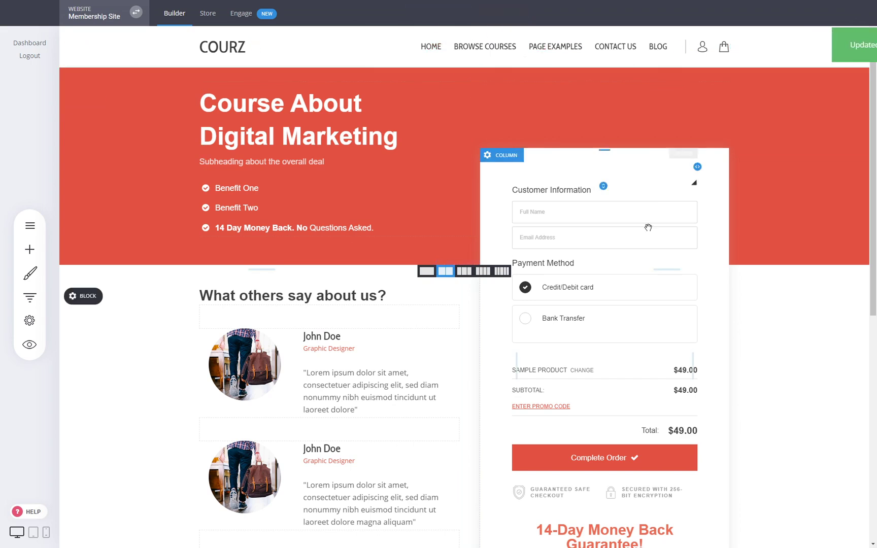
Step: Look over the checkout page, start adding a new page, and browse the Membership / Course templates
{"action": "scroll", "coordinate": [558, 193], "scroll_direction": "down", "scroll_amount": 5}
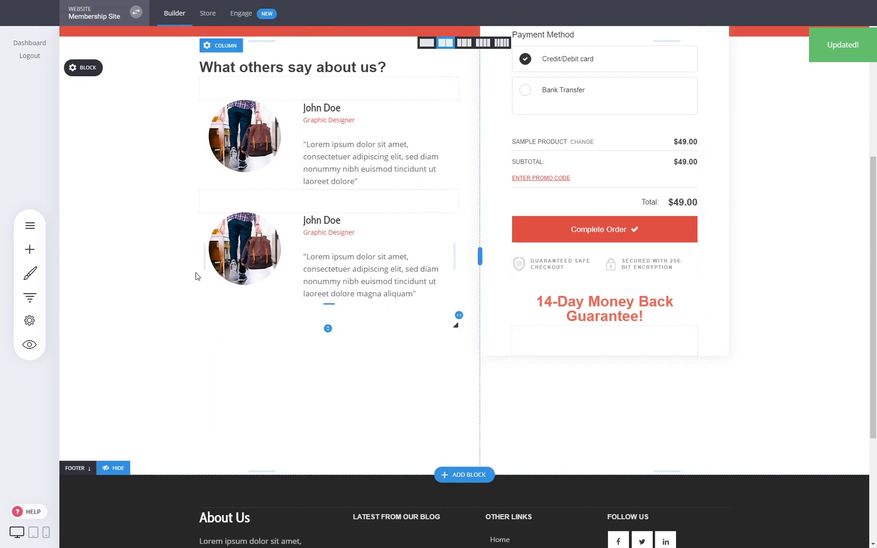
{"action": "scroll", "coordinate": [521, 306], "scroll_direction": "up", "scroll_amount": 3}
{"action": "scroll", "coordinate": [584, 358], "scroll_direction": "down", "scroll_amount": 4}
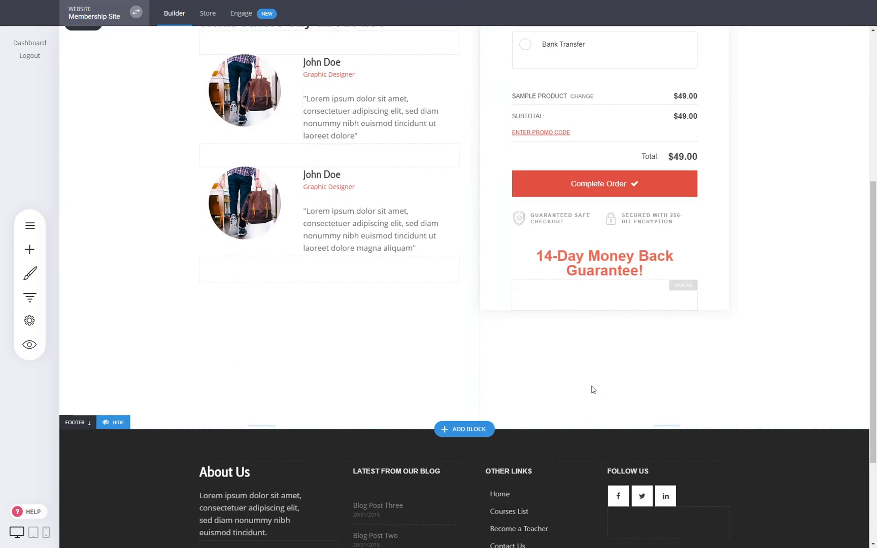
{"action": "scroll", "coordinate": [448, 261], "scroll_direction": "up", "scroll_amount": 6}
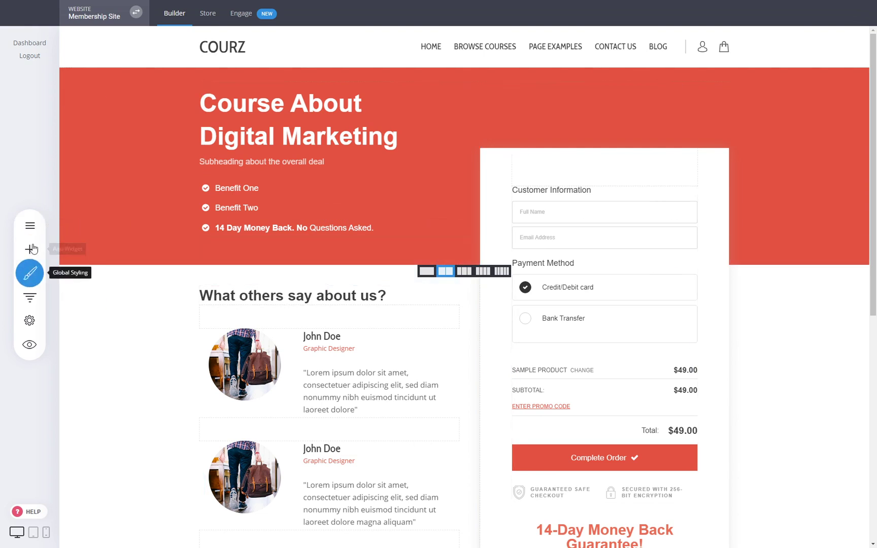
{"action": "left_click", "coordinate": [29, 226]}
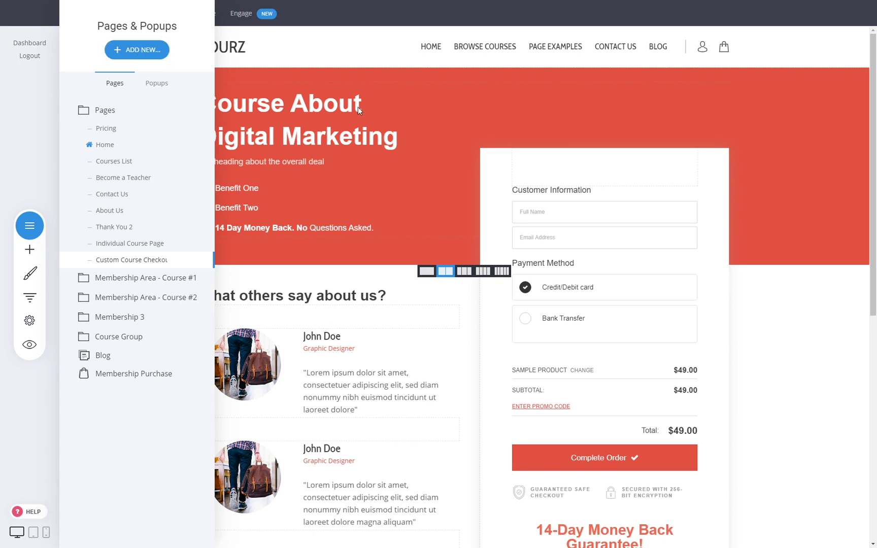
{"action": "left_click", "coordinate": [133, 58]}
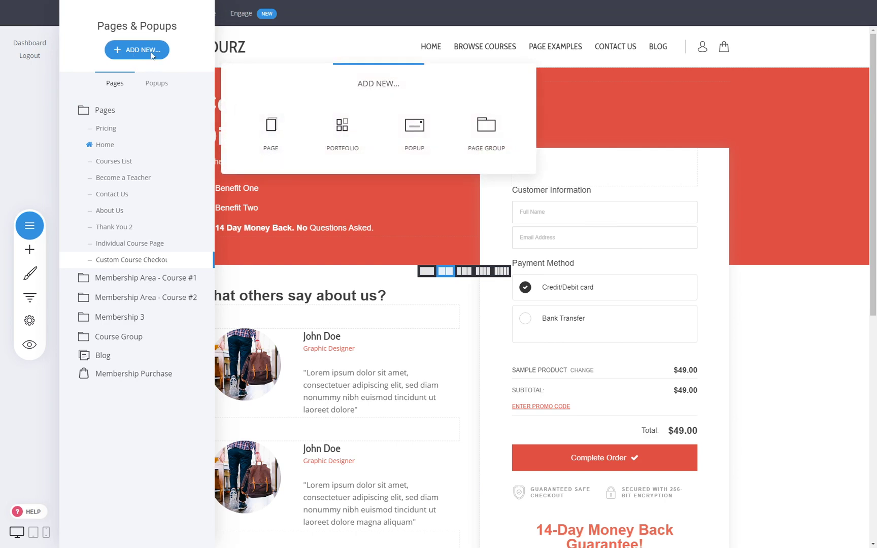
{"action": "left_click", "coordinate": [272, 141]}
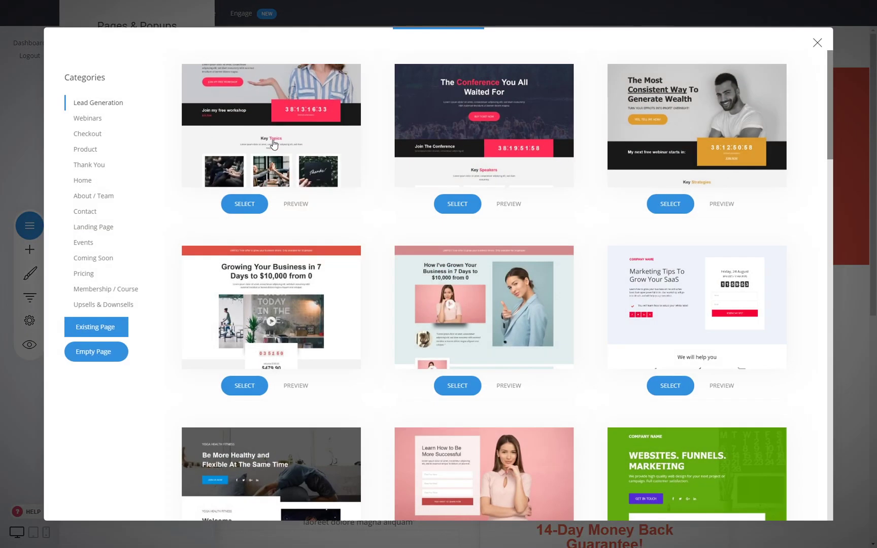
{"action": "left_click", "coordinate": [116, 292]}
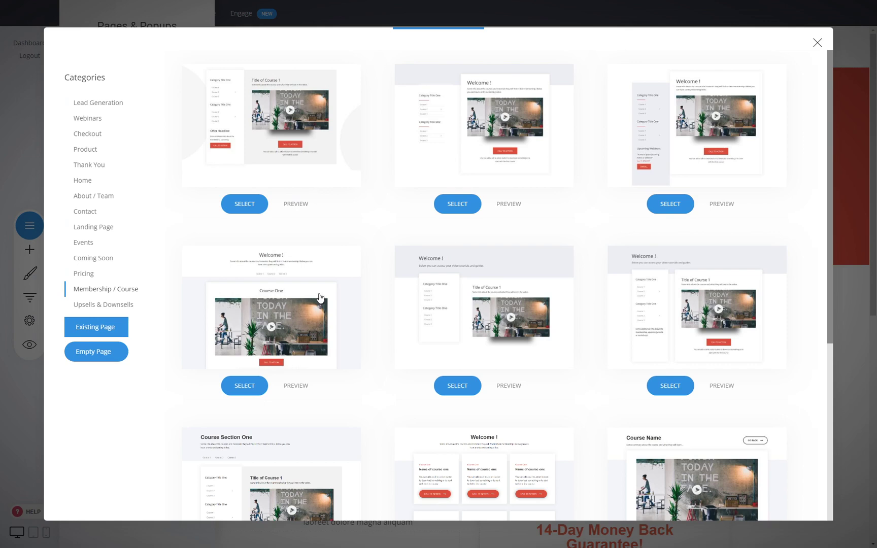
{"action": "scroll", "coordinate": [391, 220], "scroll_direction": "down", "scroll_amount": 4}
{"action": "scroll", "coordinate": [444, 294], "scroll_direction": "up", "scroll_amount": 4}
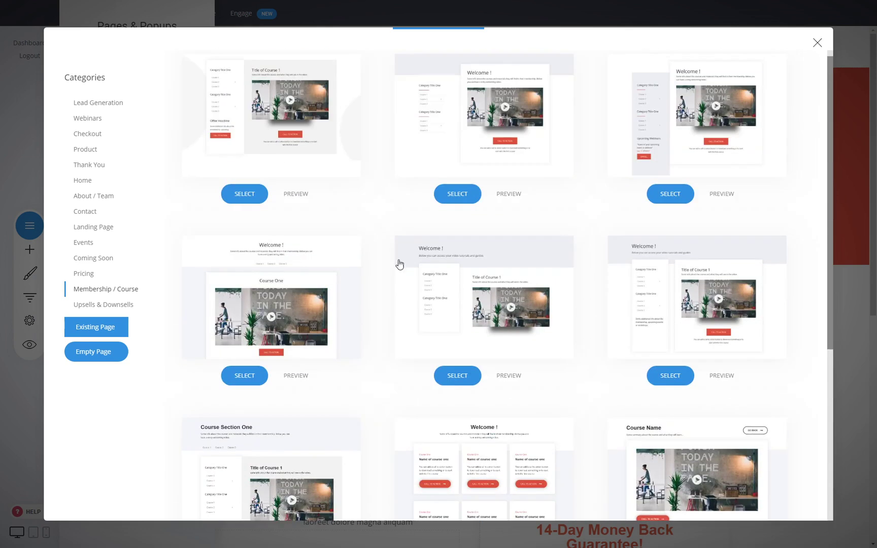
{"action": "scroll", "coordinate": [386, 291], "scroll_direction": "down", "scroll_amount": 3}
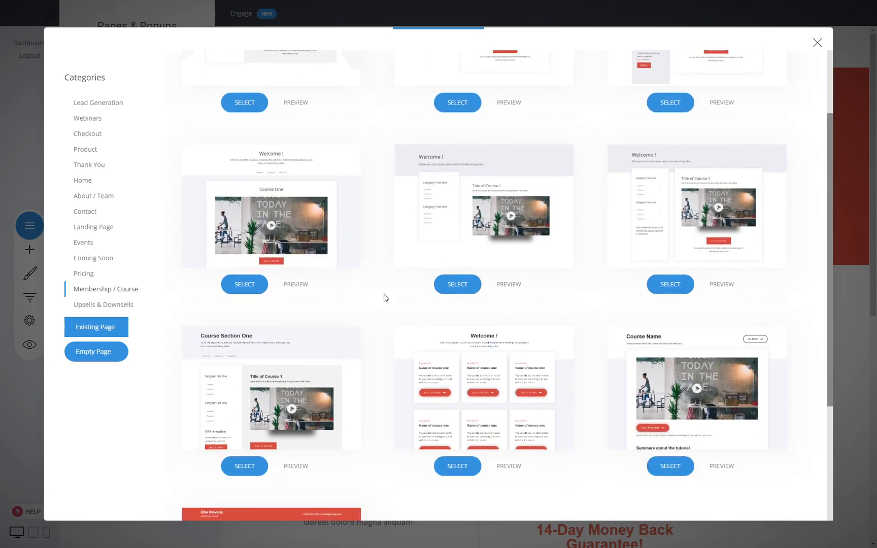
{"action": "scroll", "coordinate": [384, 298], "scroll_direction": "down", "scroll_amount": 3}
Step: Browse the Checkout page templates, and return to the Membership / Course templates to look through them again
{"action": "left_click", "coordinate": [100, 136]}
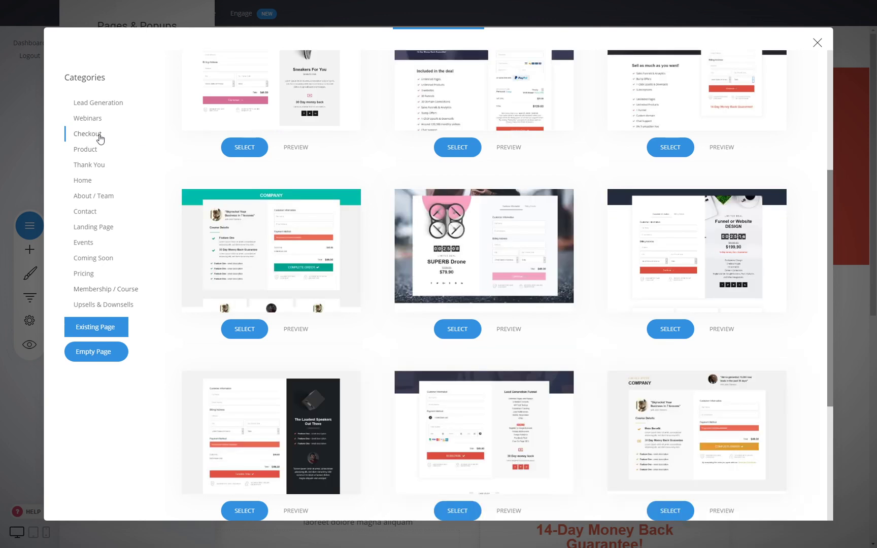
{"action": "scroll", "coordinate": [370, 197], "scroll_direction": "up", "scroll_amount": 1}
{"action": "scroll", "coordinate": [370, 197], "scroll_direction": "up", "scroll_amount": 5}
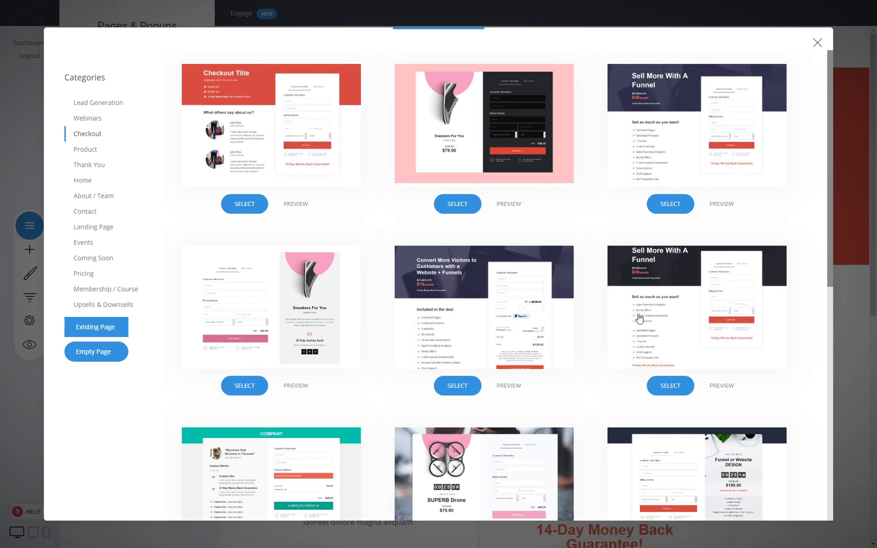
{"action": "scroll", "coordinate": [356, 312], "scroll_direction": "down", "scroll_amount": 5}
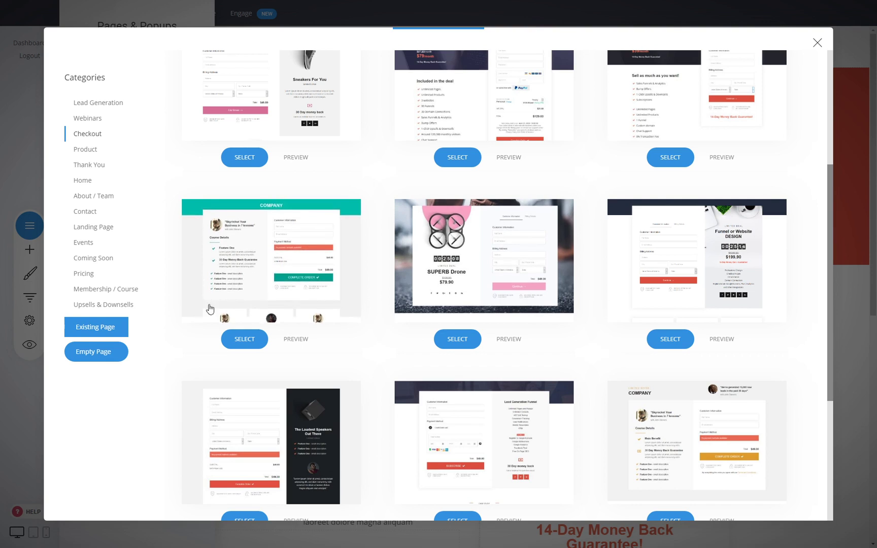
{"action": "left_click", "coordinate": [102, 290]}
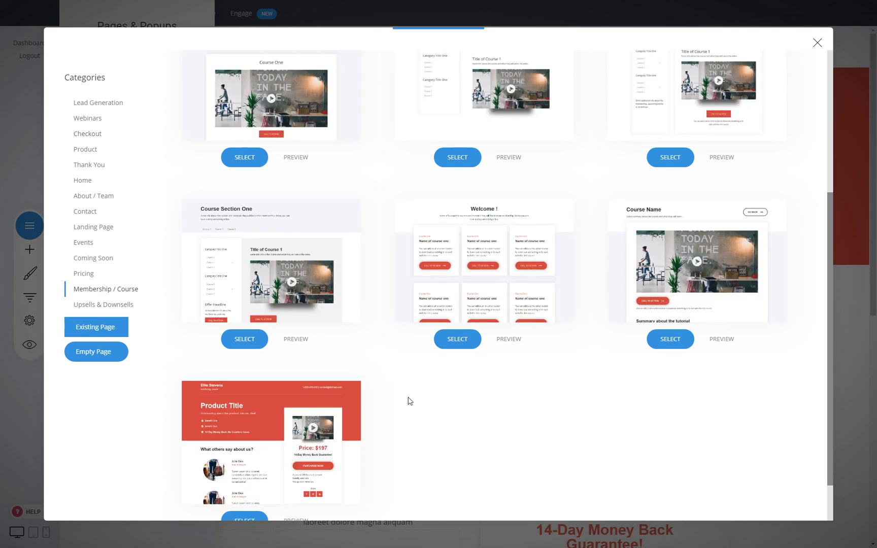
{"action": "scroll", "coordinate": [457, 402], "scroll_direction": "down", "scroll_amount": 1}
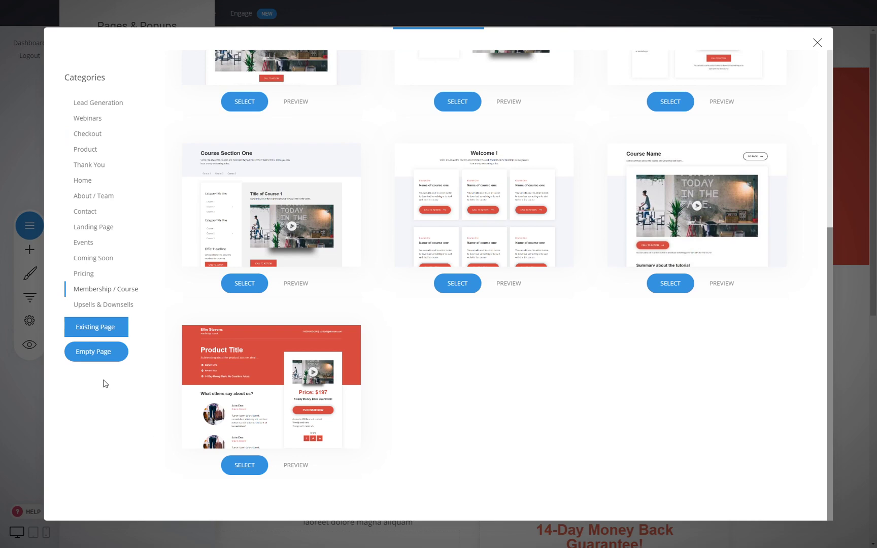
{"action": "scroll", "coordinate": [536, 446], "scroll_direction": "up", "scroll_amount": 5}
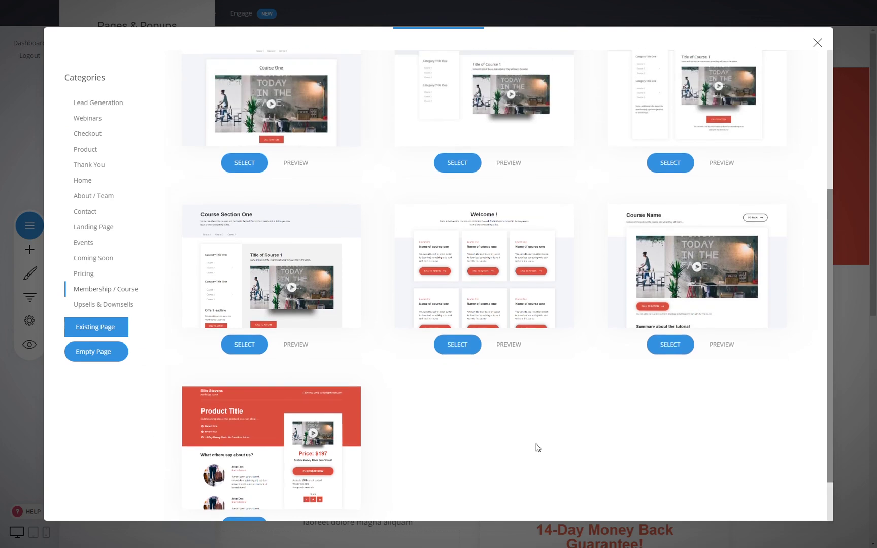
Step: Preview the red Product Title template among the Membership / Course templates and add a page from it named "Dedicated Course Page"
{"action": "scroll", "coordinate": [532, 446], "scroll_direction": "down", "scroll_amount": 5}
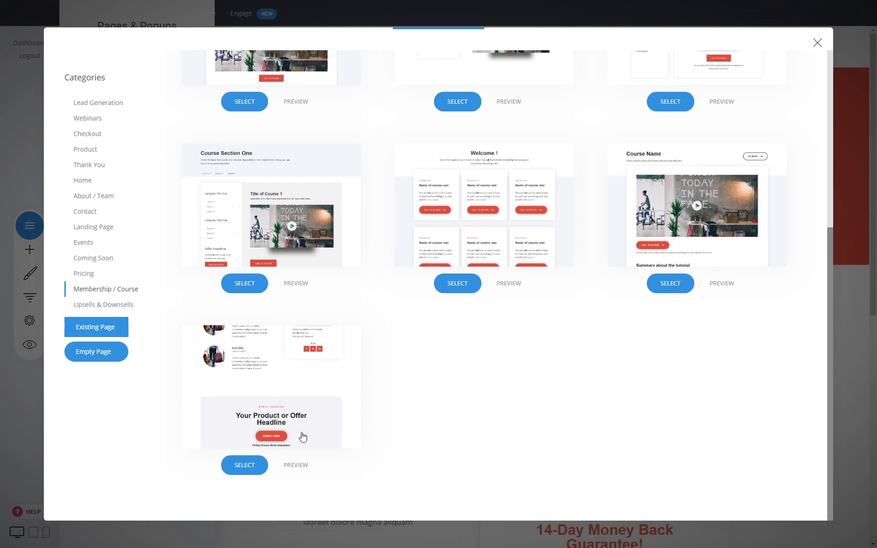
{"action": "left_click", "coordinate": [298, 466]}
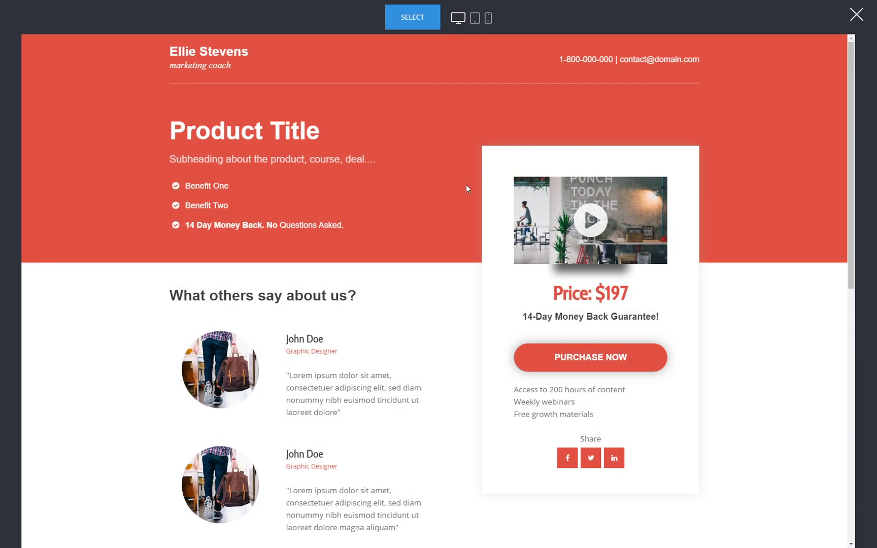
{"action": "scroll", "coordinate": [394, 290], "scroll_direction": "down", "scroll_amount": 5}
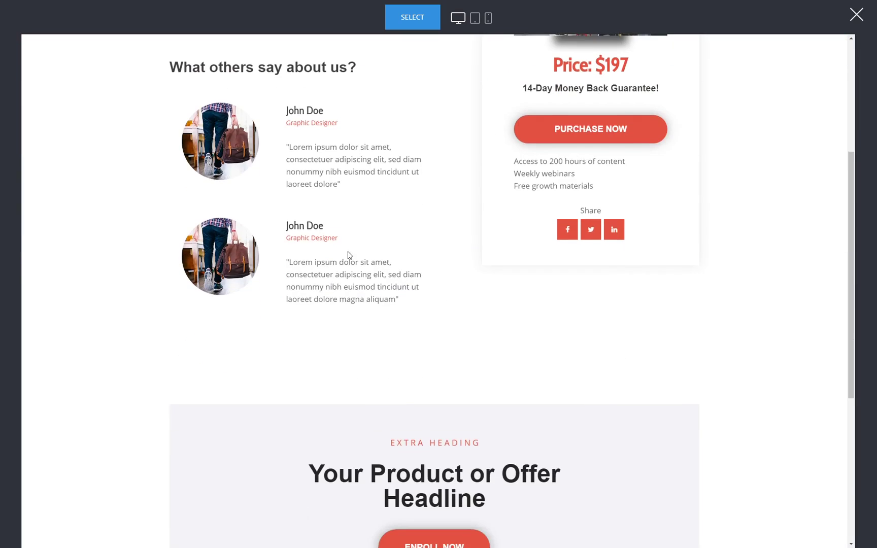
{"action": "scroll", "coordinate": [516, 401], "scroll_direction": "up", "scroll_amount": 5}
{"action": "scroll", "coordinate": [412, 446], "scroll_direction": "down", "scroll_amount": 3}
{"action": "scroll", "coordinate": [645, 231], "scroll_direction": "up", "scroll_amount": 3}
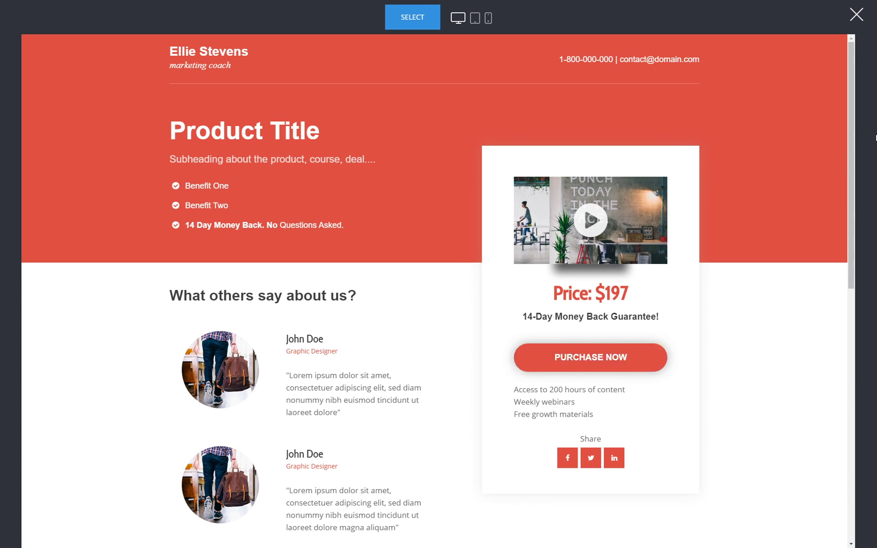
{"action": "left_click", "coordinate": [856, 15]}
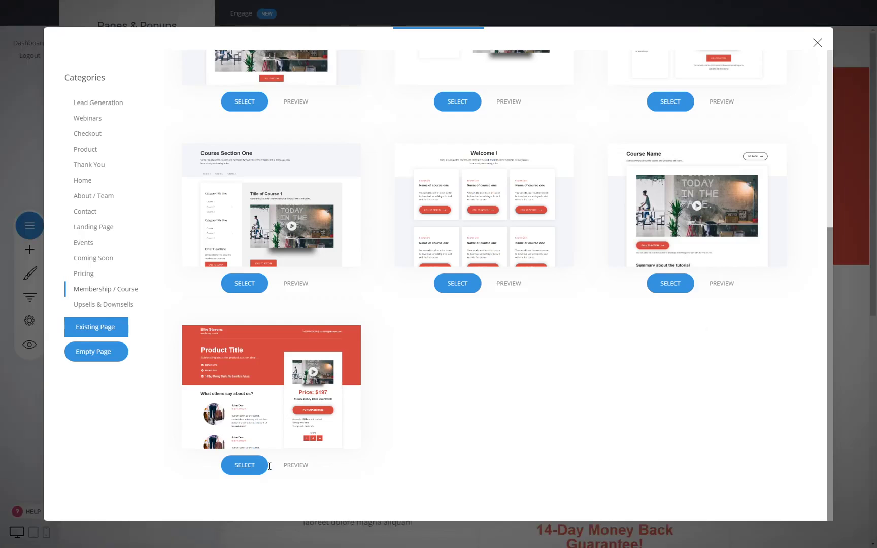
{"action": "left_click", "coordinate": [246, 465]}
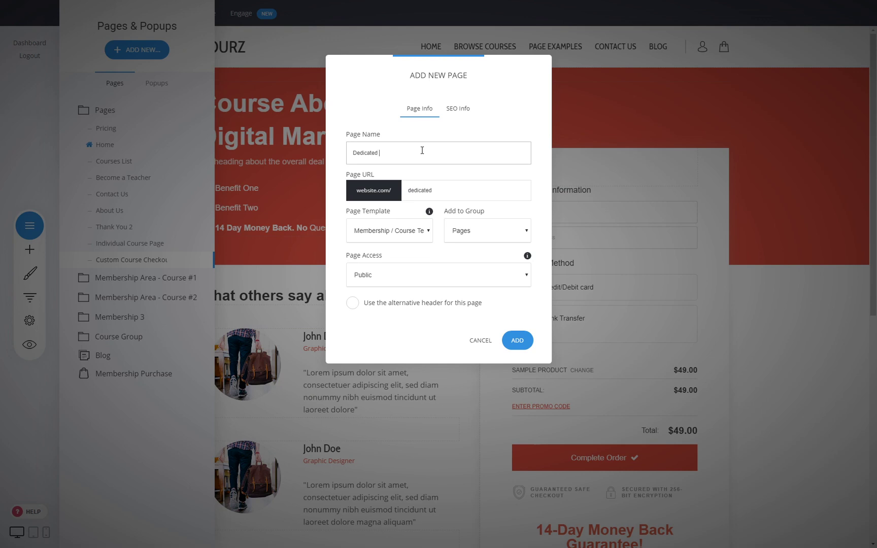
{"action": "left_click", "coordinate": [520, 340]}
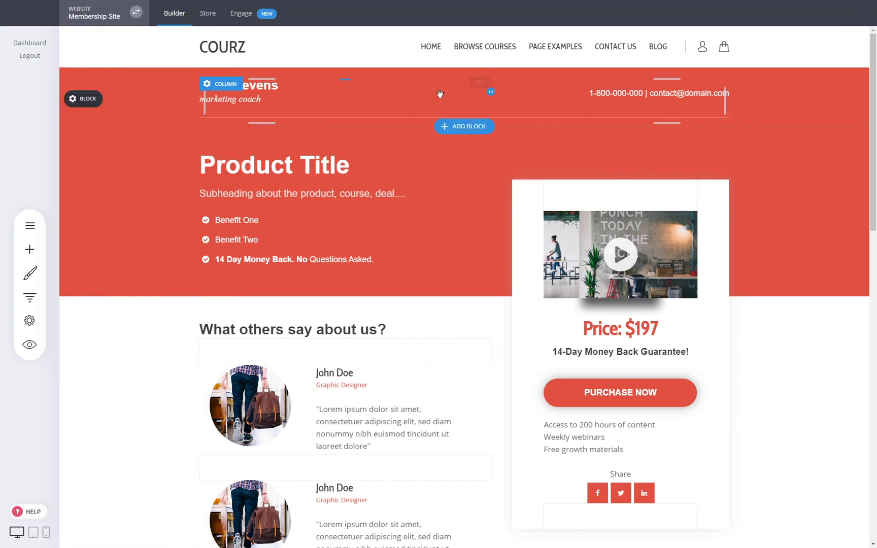
Step: Delete the template's coach name and contact details block above the title and its social links block below the enroll offer
{"action": "mouse_move", "coordinate": [141, 99]}
{"action": "left_click", "coordinate": [189, 100]}
{"action": "left_click", "coordinate": [462, 229]}
{"action": "scroll", "coordinate": [739, 238], "scroll_direction": "down", "scroll_amount": 5}
{"action": "scroll", "coordinate": [739, 238], "scroll_direction": "down", "scroll_amount": 5}
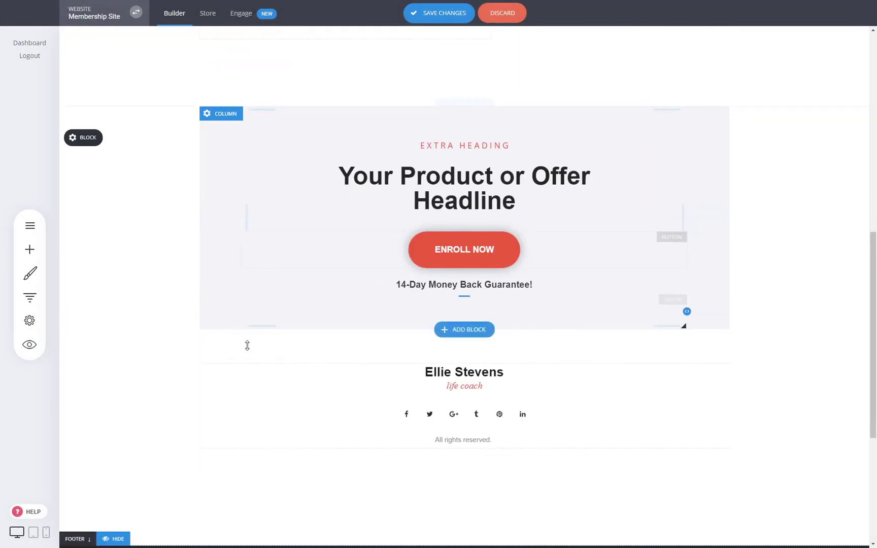
{"action": "mouse_move", "coordinate": [91, 364]}
{"action": "left_click", "coordinate": [196, 365]}
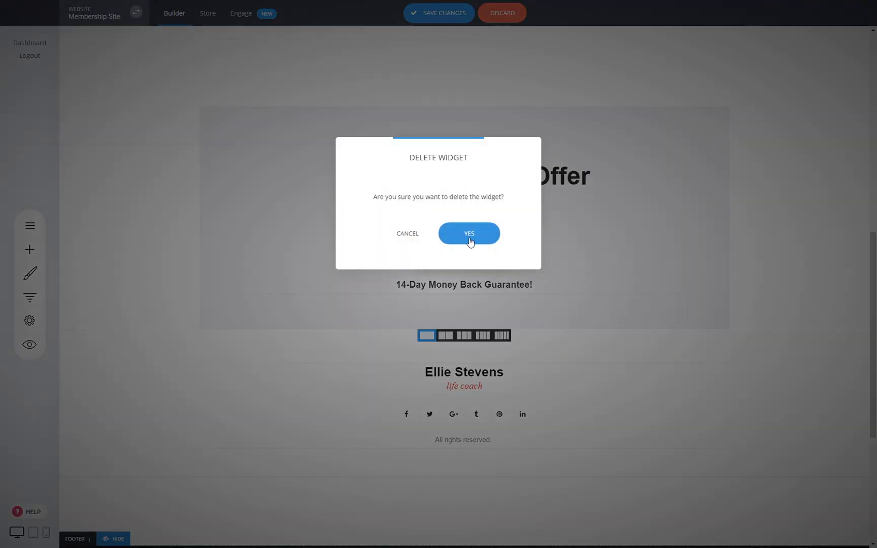
{"action": "left_click", "coordinate": [470, 234]}
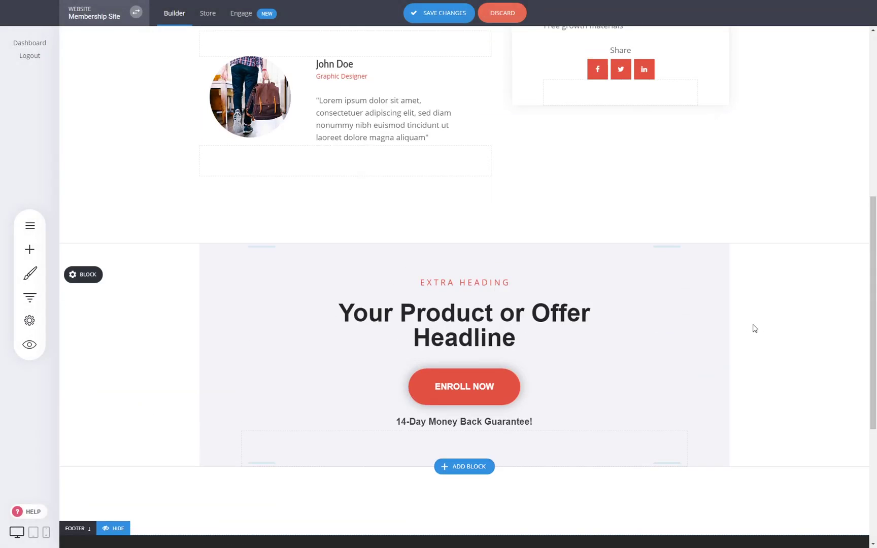
Step: Review the settings of the product video and the PURCHASE NOW button, and save the page
{"action": "scroll", "coordinate": [628, 354], "scroll_direction": "up", "scroll_amount": 10}
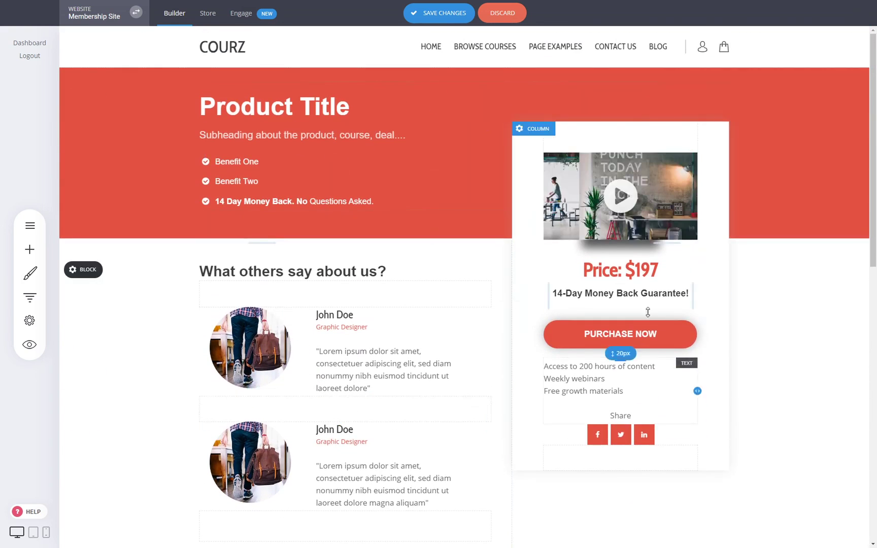
{"action": "left_click", "coordinate": [652, 204]}
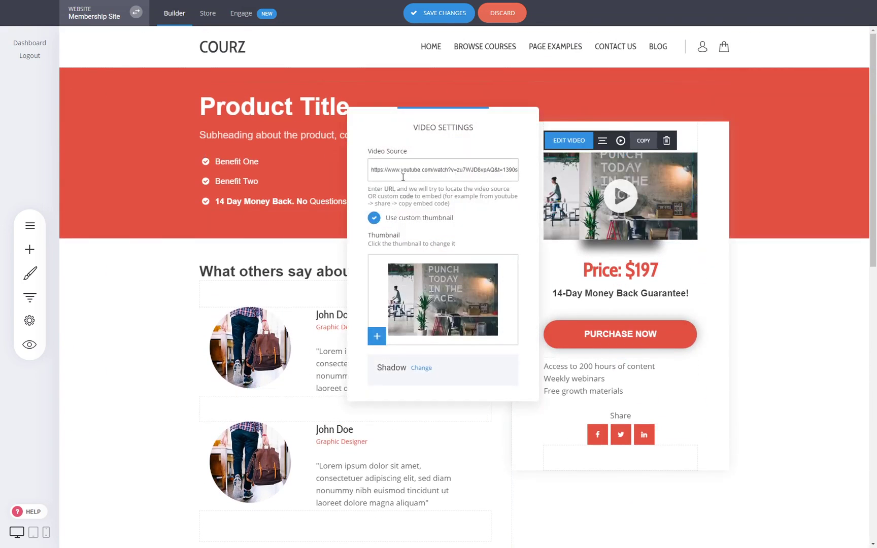
{"action": "left_click", "coordinate": [755, 272]}
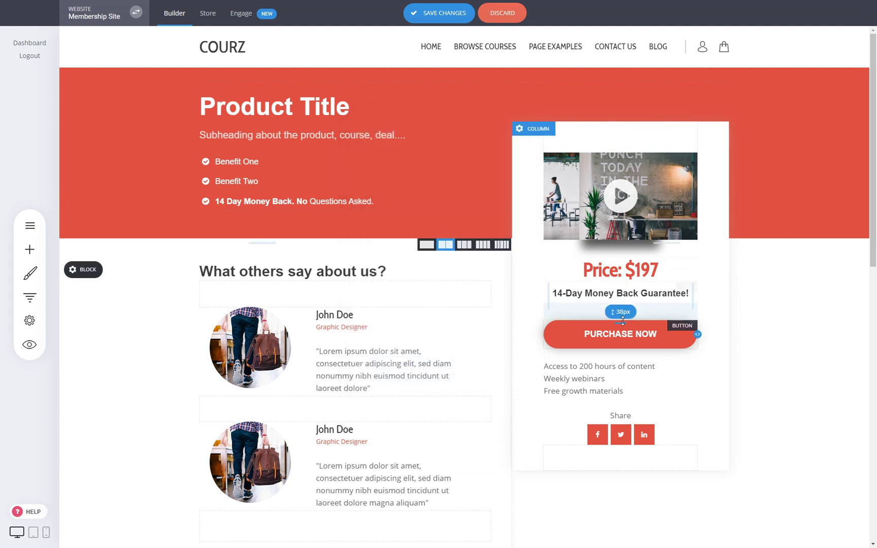
{"action": "left_click", "coordinate": [611, 338]}
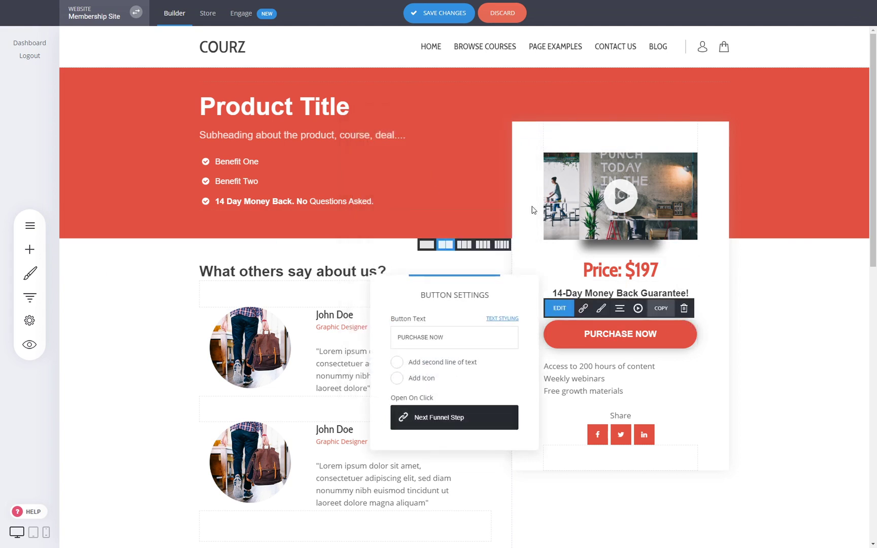
{"action": "left_click", "coordinate": [782, 290]}
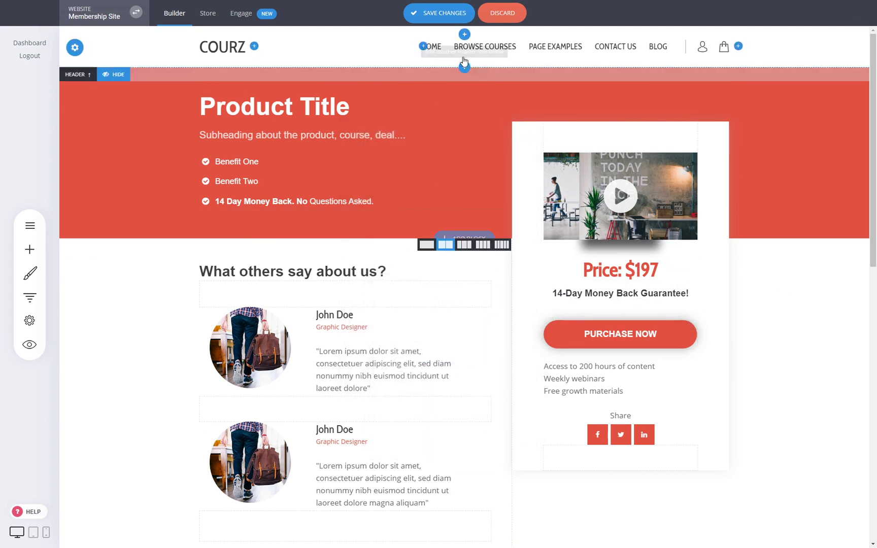
{"action": "left_click", "coordinate": [440, 12]}
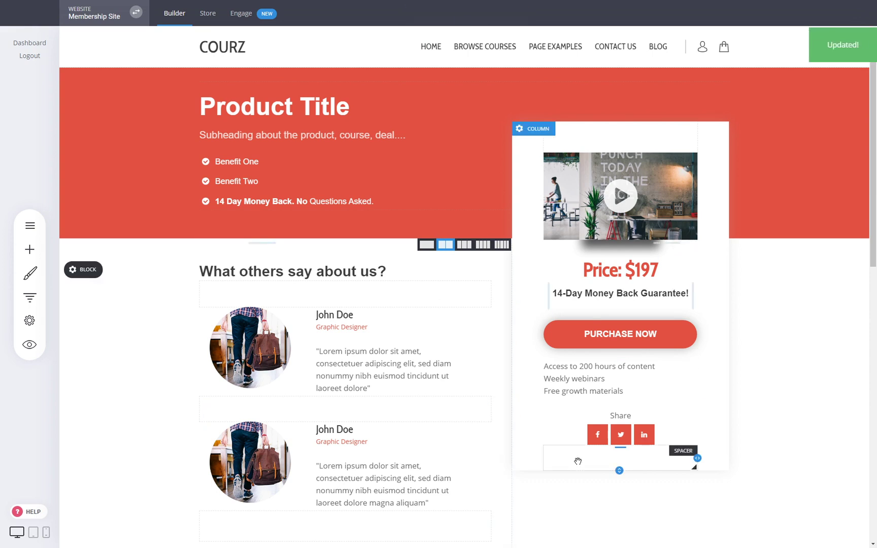
Step: Link the PURCHASE NOW button to the store product Web Design with the action Buy Now (add to cart and go to checkout), and save
{"action": "left_click", "coordinate": [625, 336]}
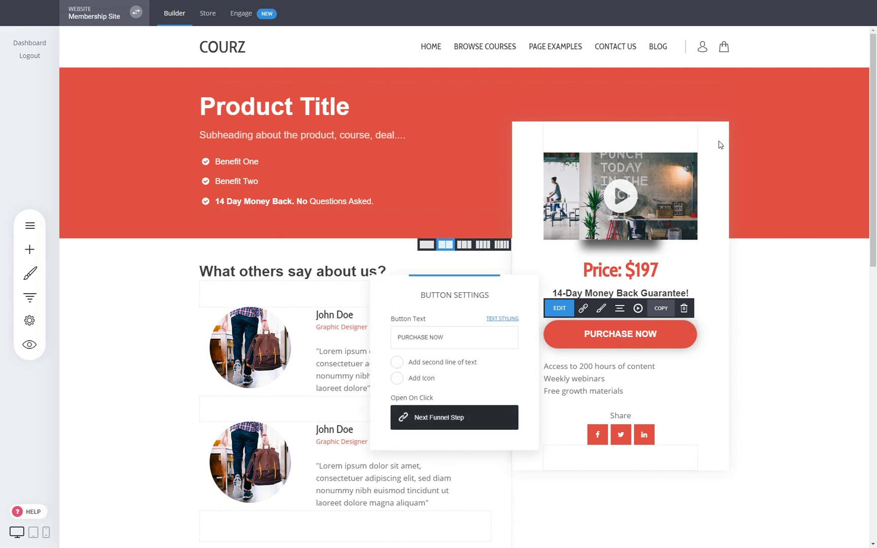
{"action": "left_click", "coordinate": [435, 419]}
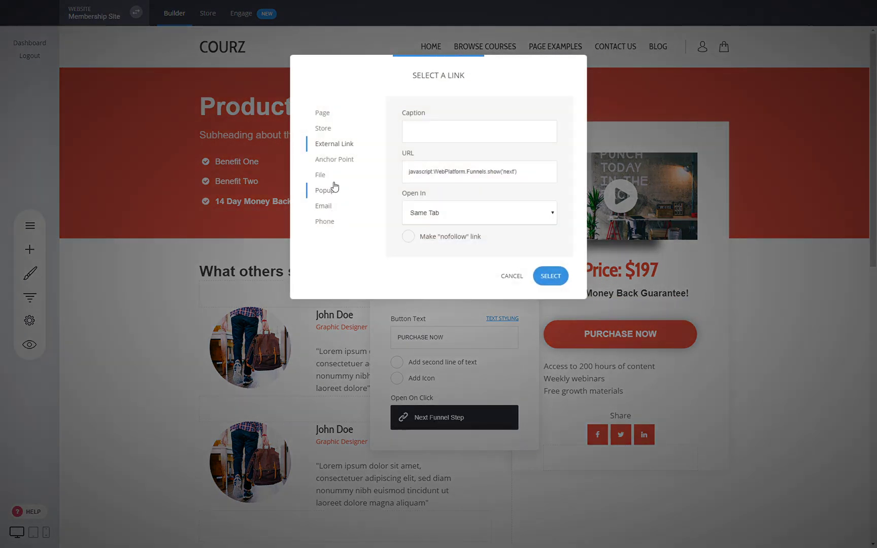
{"action": "left_click", "coordinate": [329, 131]}
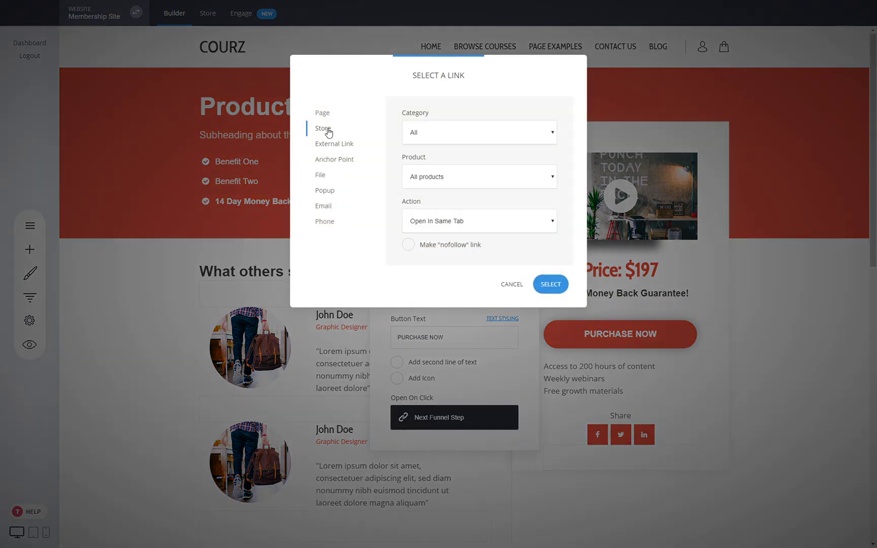
{"action": "left_click", "coordinate": [433, 207]}
{"action": "left_click", "coordinate": [435, 262]}
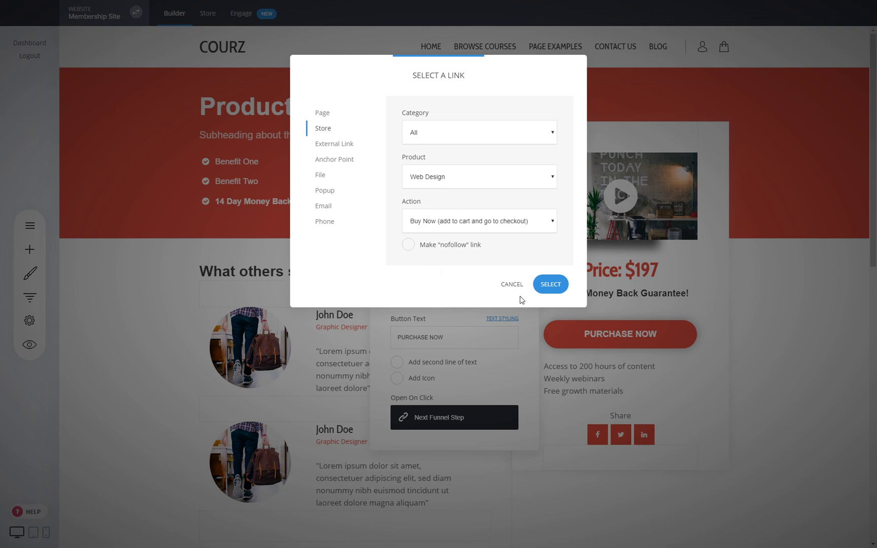
{"action": "left_click", "coordinate": [550, 286]}
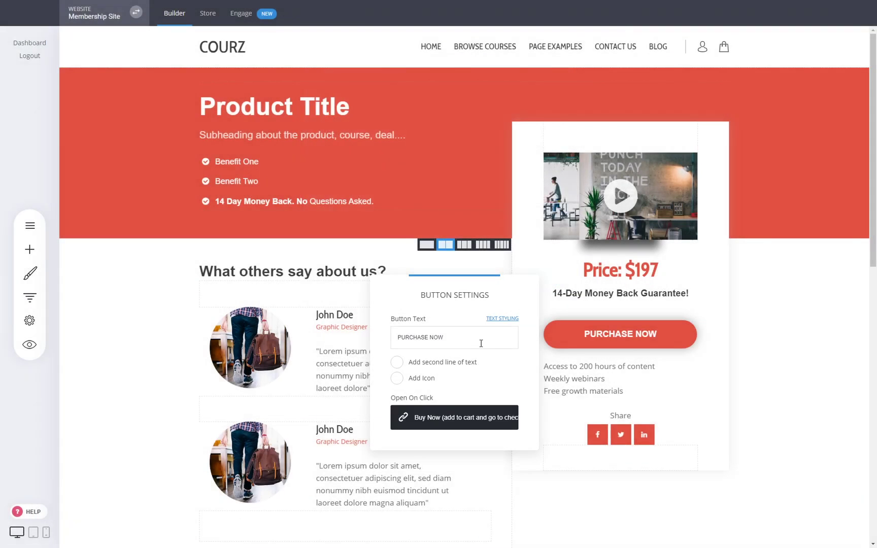
{"action": "left_click", "coordinate": [800, 383]}
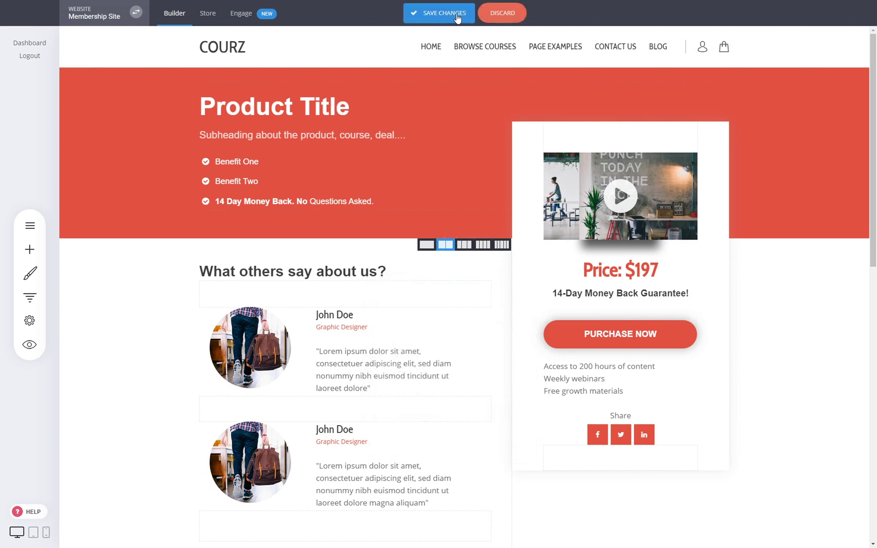
Step: Preview the course page, follow its PURCHASE NOW button to the checkout, and check the shopping cart from the home page
{"action": "scroll", "coordinate": [585, 384], "scroll_direction": "down", "scroll_amount": 3}
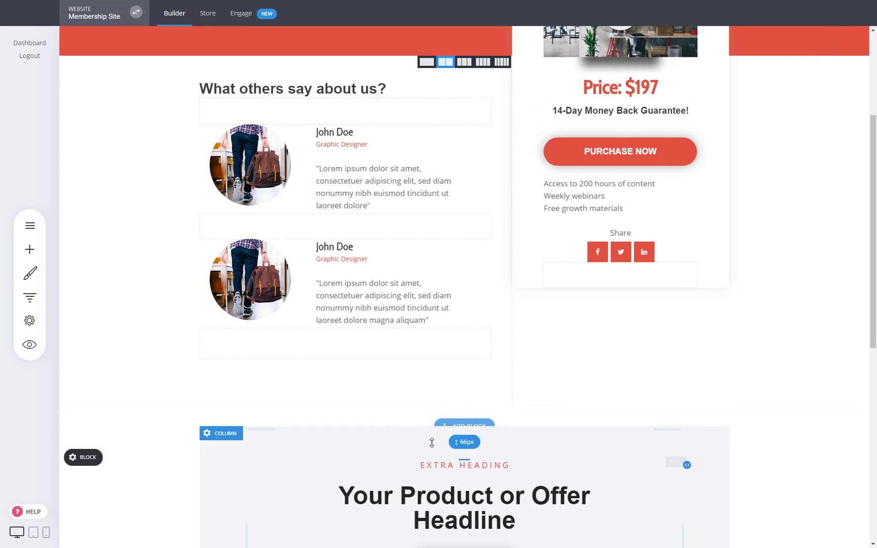
{"action": "scroll", "coordinate": [767, 233], "scroll_direction": "up", "scroll_amount": 3}
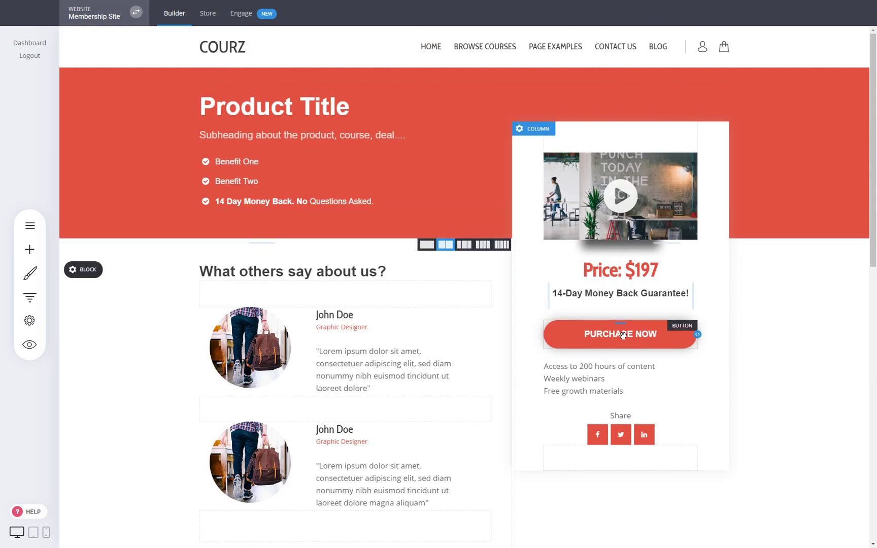
{"action": "scroll", "coordinate": [622, 335], "scroll_direction": "down", "scroll_amount": 5}
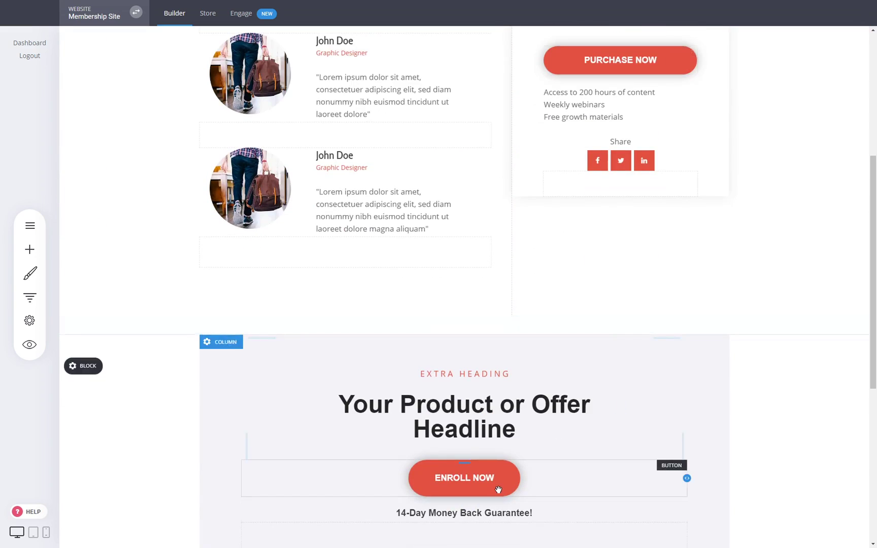
{"action": "scroll", "coordinate": [604, 380], "scroll_direction": "up", "scroll_amount": 5}
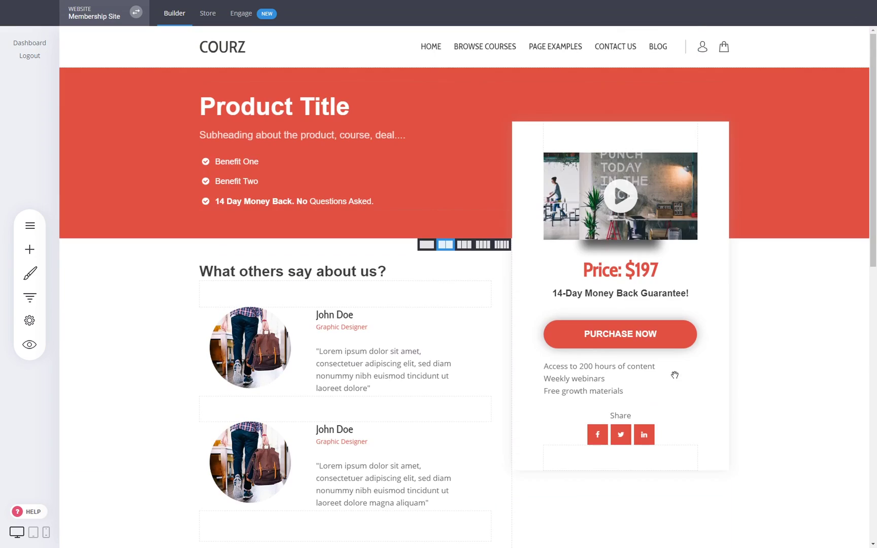
{"action": "left_click", "coordinate": [28, 354]}
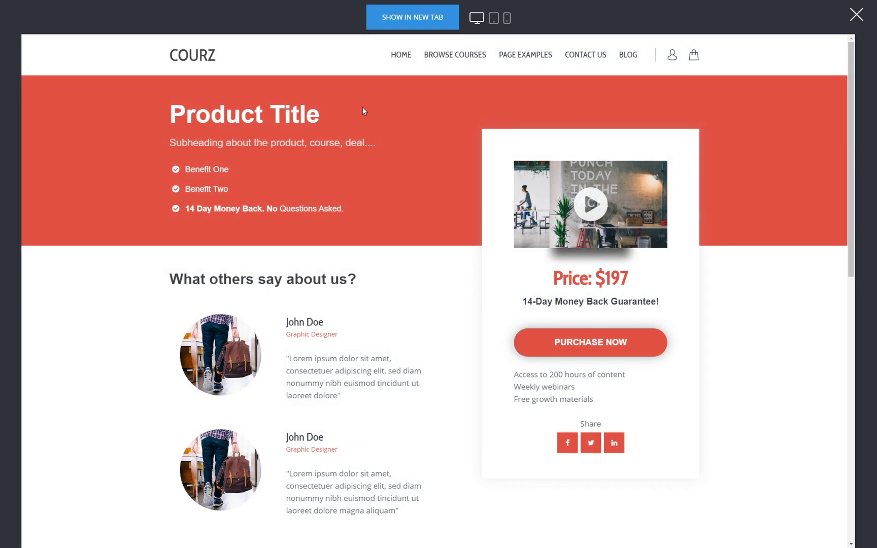
{"action": "left_click", "coordinate": [598, 348]}
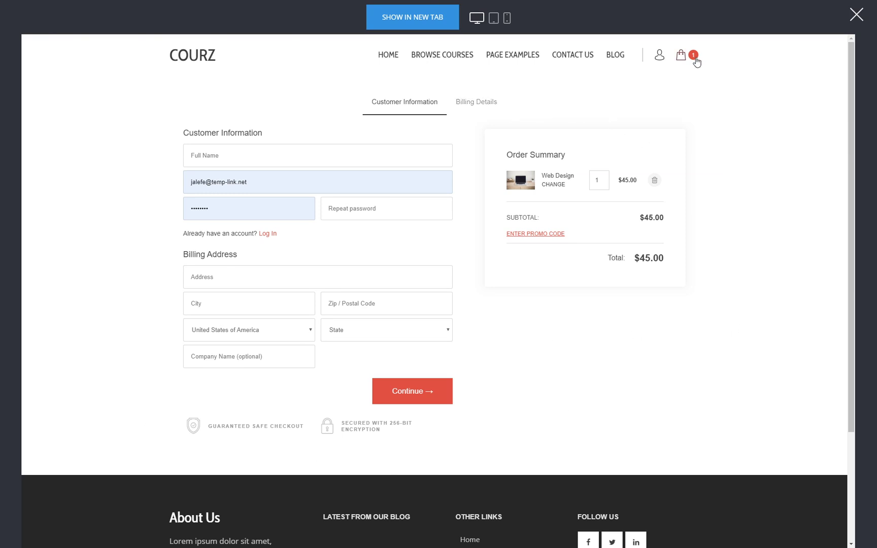
{"action": "left_click", "coordinate": [394, 57]}
{"action": "left_click", "coordinate": [692, 58]}
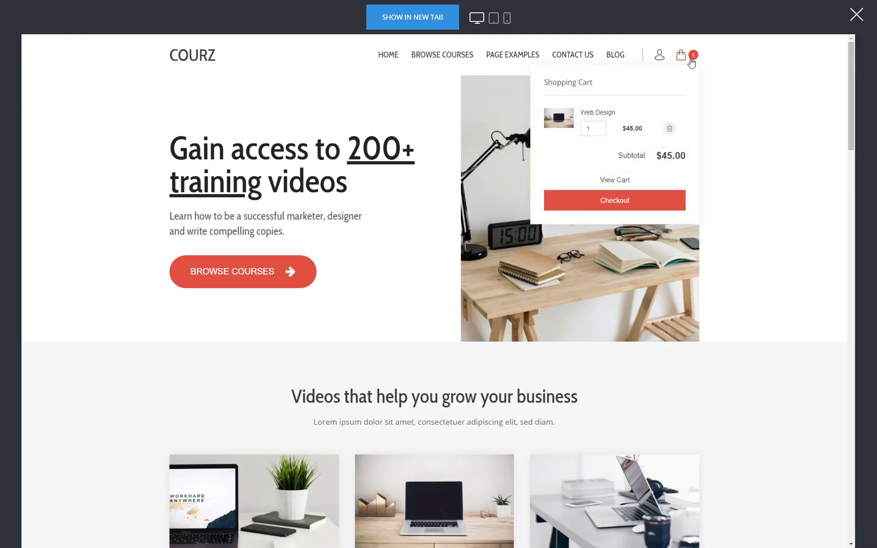
{"action": "left_click", "coordinate": [853, 15]}
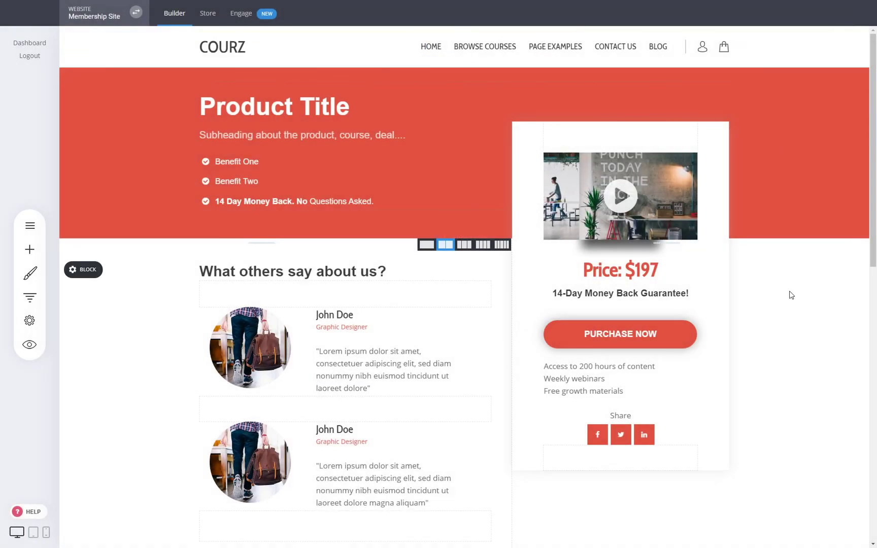
Step: Go to the Custom Course Checkout page and preview it with its built-in checkout form
{"action": "left_click", "coordinate": [41, 236]}
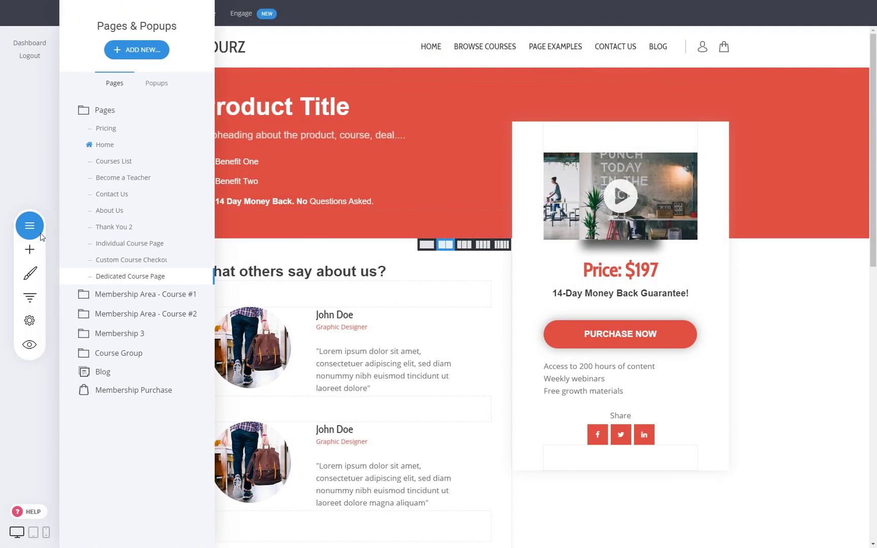
{"action": "left_click", "coordinate": [155, 266]}
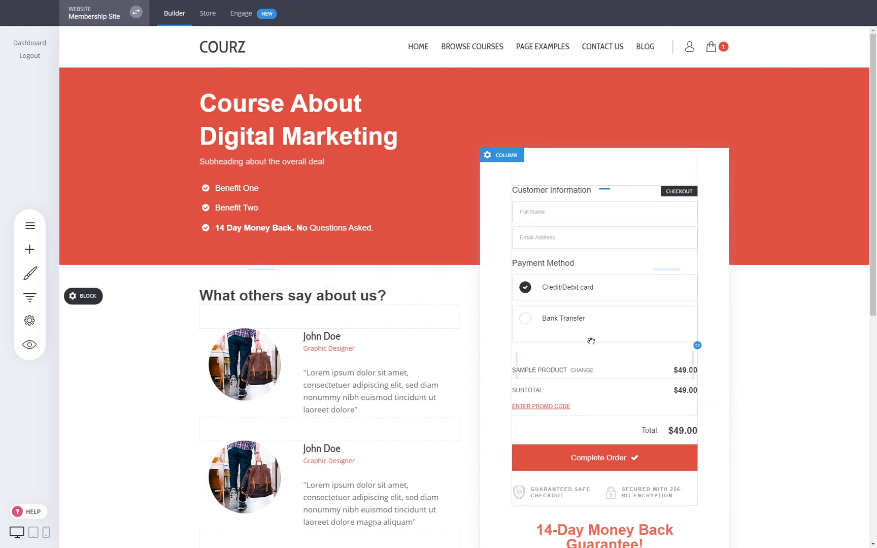
{"action": "left_click", "coordinate": [29, 344]}
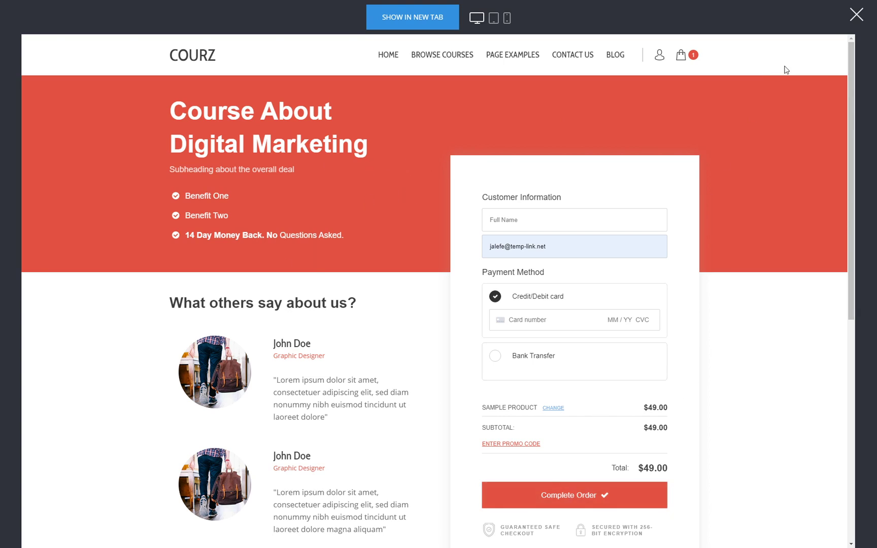
{"action": "left_click", "coordinate": [856, 19]}
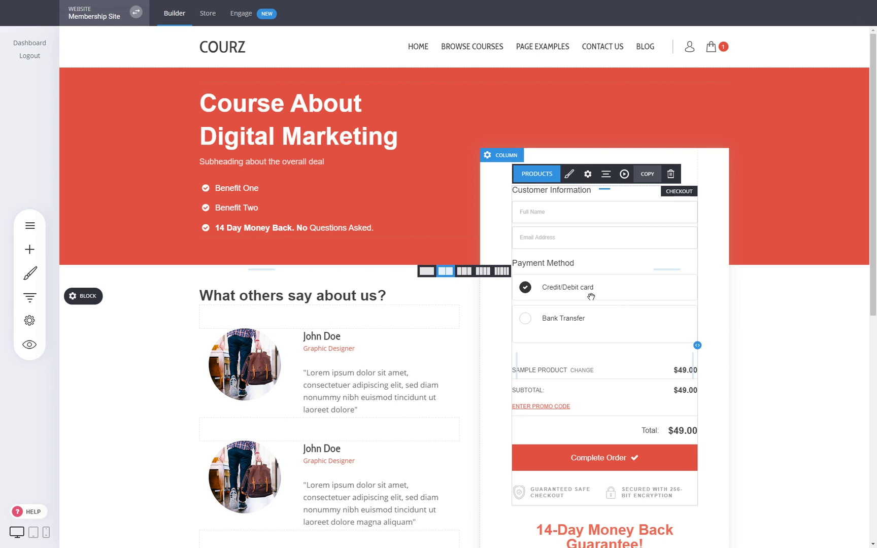
Step: Set Web Design as the main product of the checkout form
{"action": "left_click", "coordinate": [547, 175]}
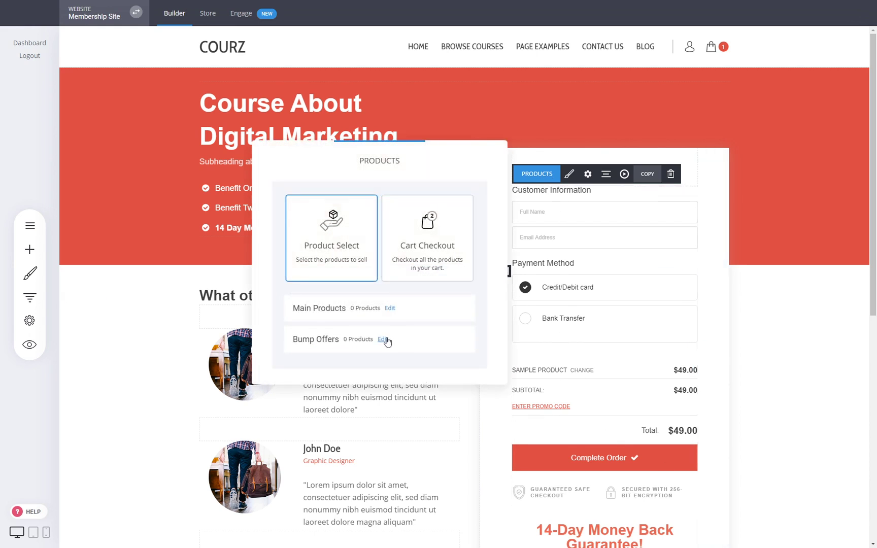
{"action": "left_click", "coordinate": [389, 309]}
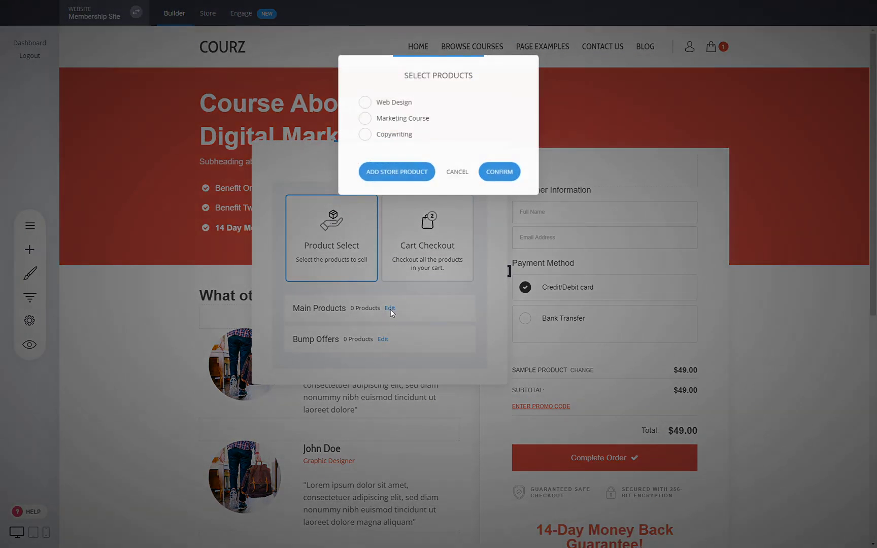
{"action": "left_click", "coordinate": [458, 174]}
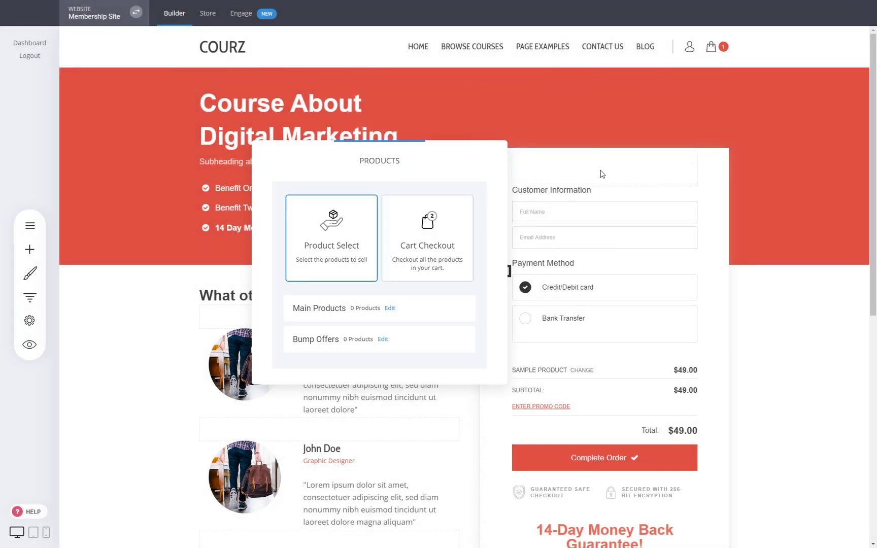
{"action": "left_click", "coordinate": [389, 308]}
{"action": "left_click", "coordinate": [401, 105]}
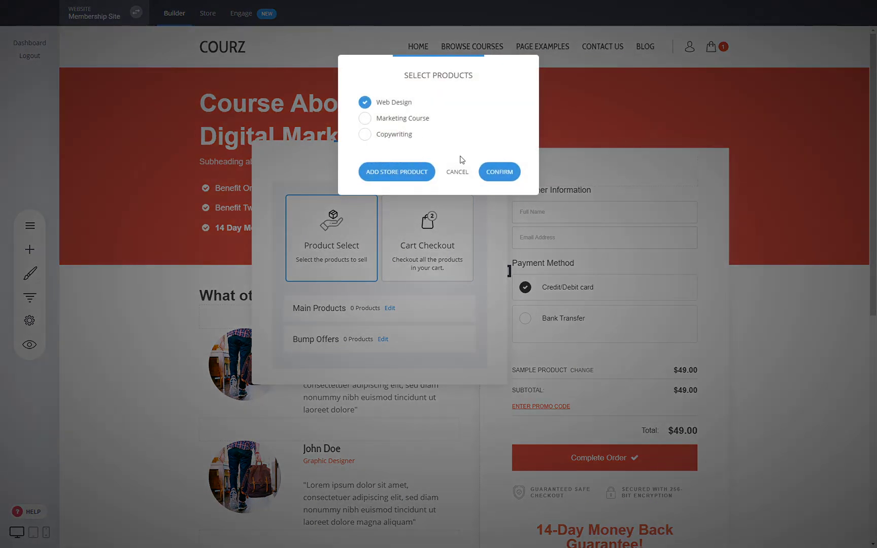
{"action": "left_click", "coordinate": [499, 173]}
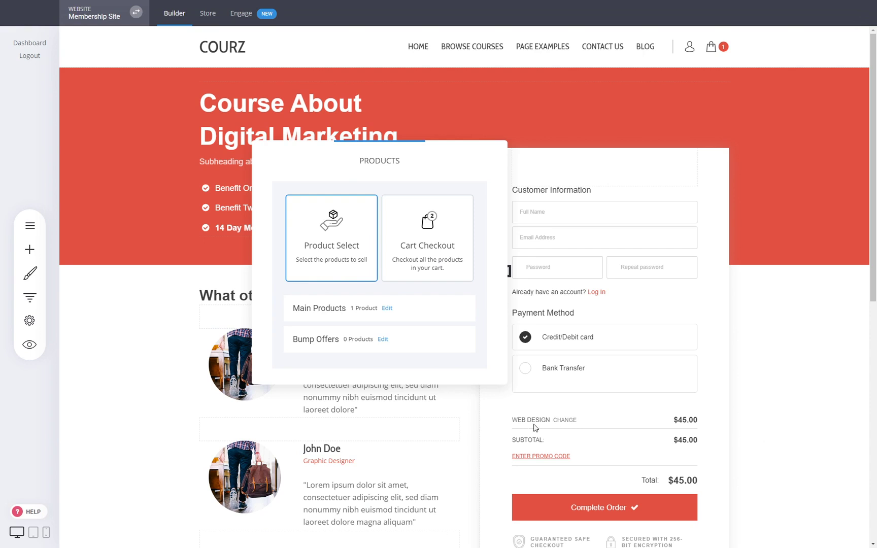
Step: Add a bump offer for the Copywriting product with the headline "Yes, I want to write compelling texts"
{"action": "left_click", "coordinate": [384, 340]}
{"action": "left_click", "coordinate": [439, 154]}
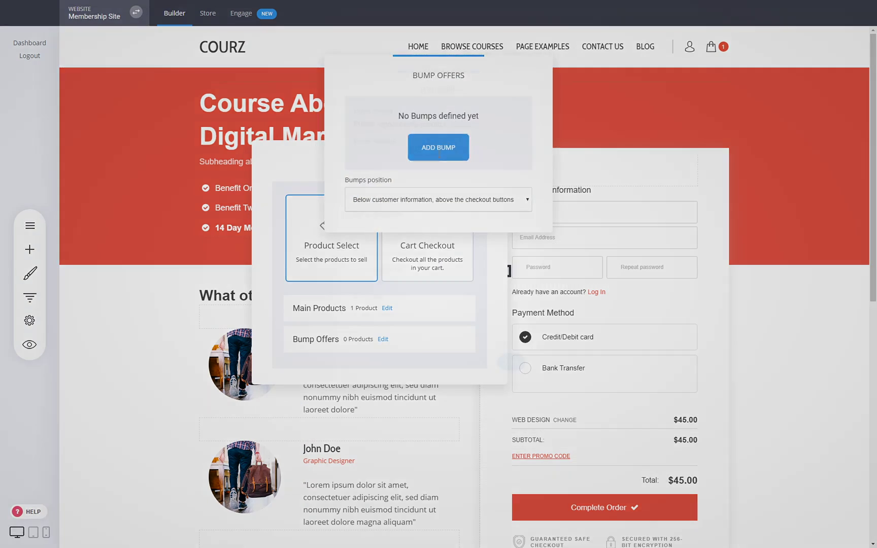
{"action": "left_click", "coordinate": [454, 113]}
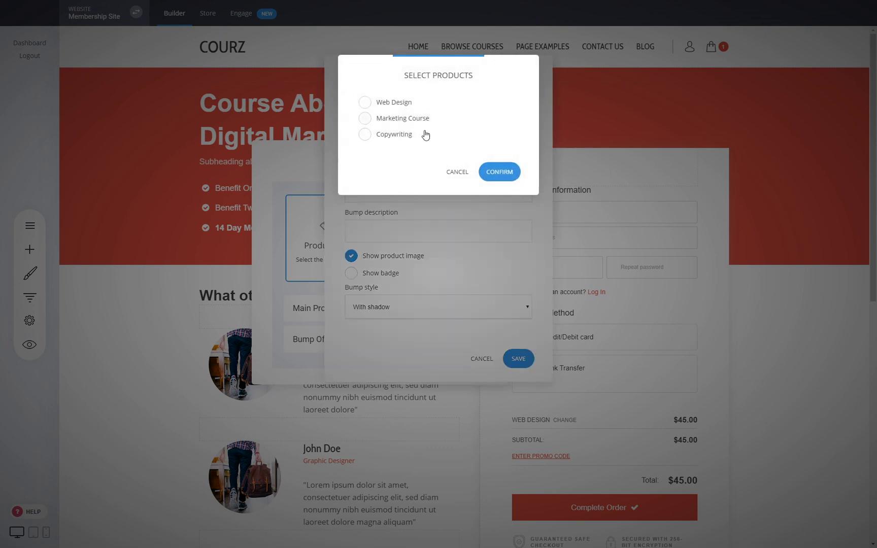
{"action": "left_click", "coordinate": [386, 136]}
{"action": "left_click", "coordinate": [505, 171]}
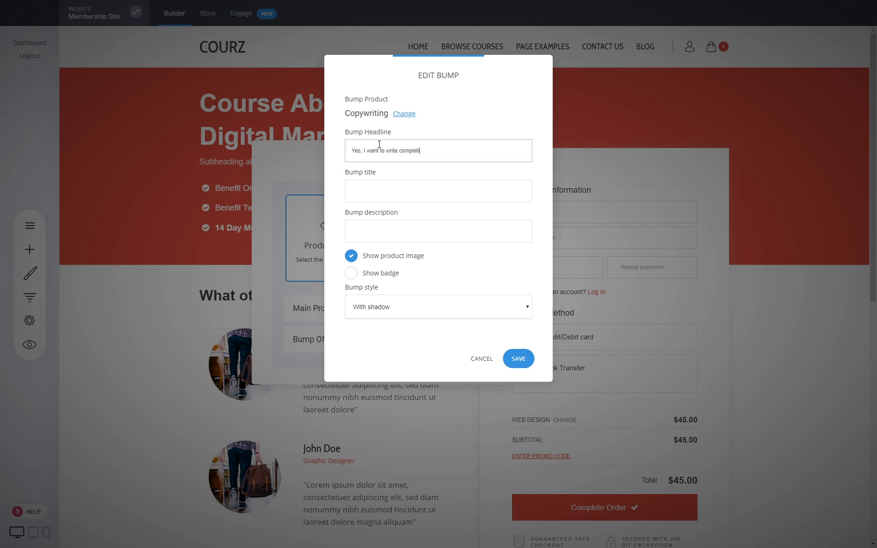
Step: Title the bump offer "Copyrwriting Course", save it, and save the checkout page
{"action": "left_click", "coordinate": [373, 188]}
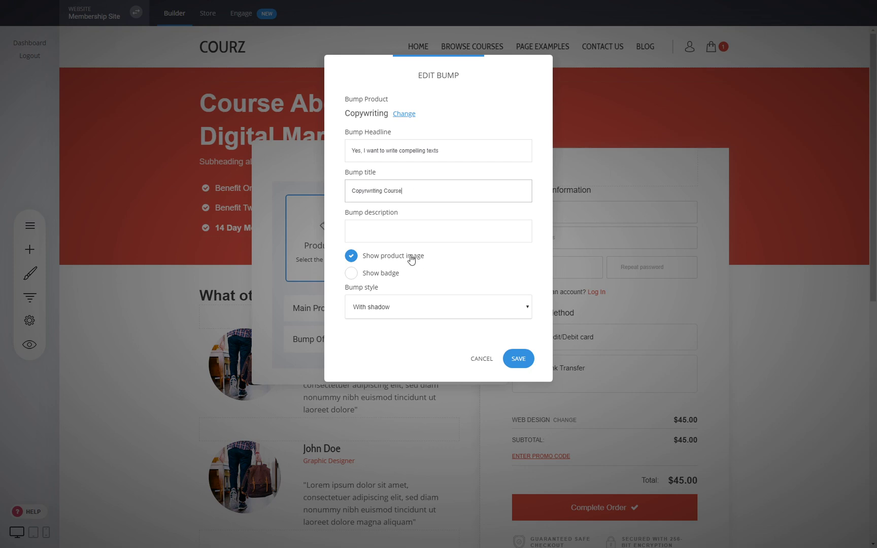
{"action": "left_click", "coordinate": [524, 361]}
{"action": "left_click", "coordinate": [490, 293]}
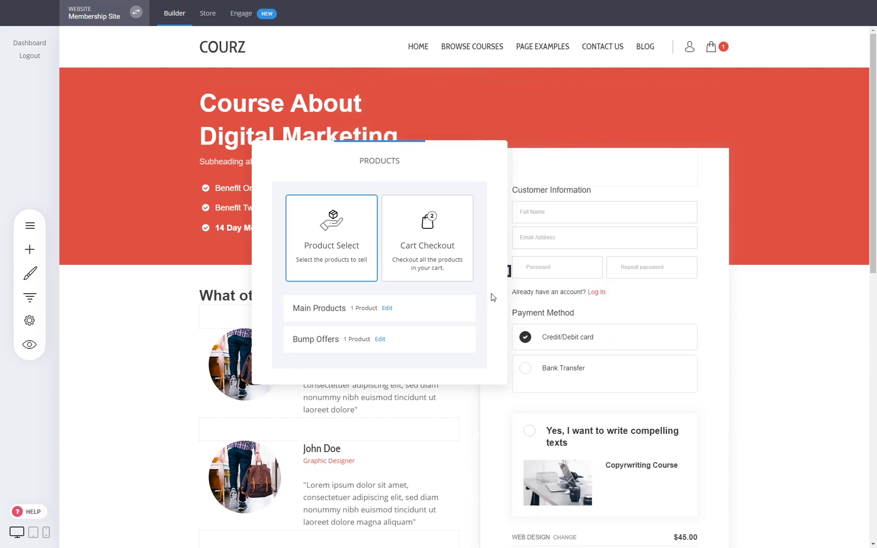
{"action": "left_click", "coordinate": [728, 349]}
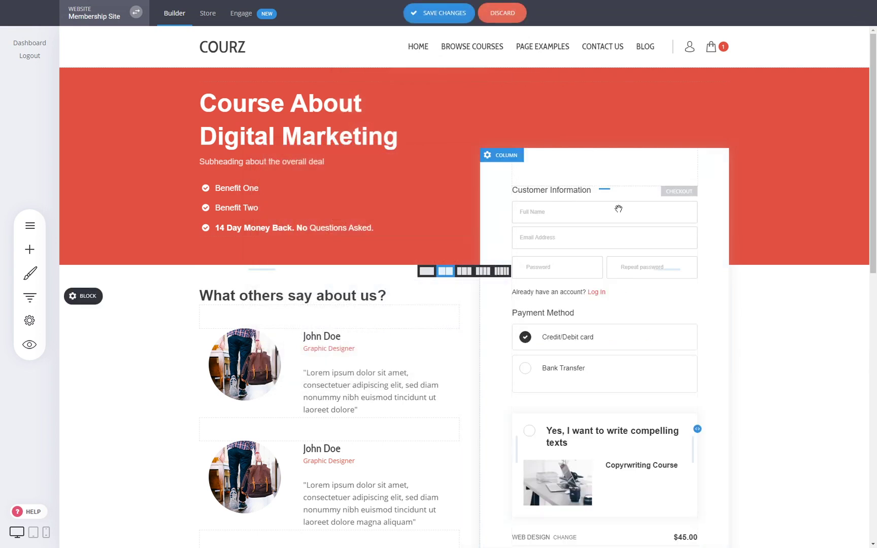
{"action": "scroll", "coordinate": [647, 249], "scroll_direction": "down", "scroll_amount": 2}
{"action": "scroll", "coordinate": [647, 248], "scroll_direction": "down", "scroll_amount": 1}
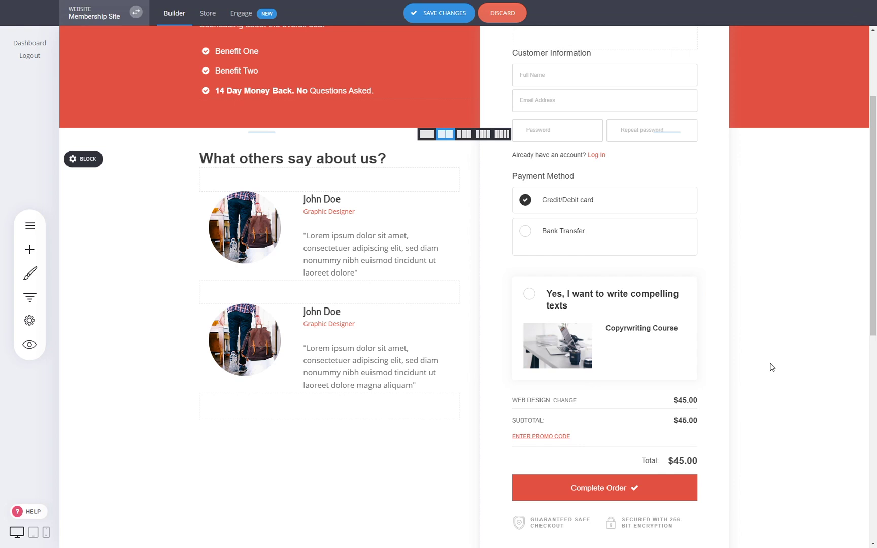
{"action": "left_click", "coordinate": [432, 20]}
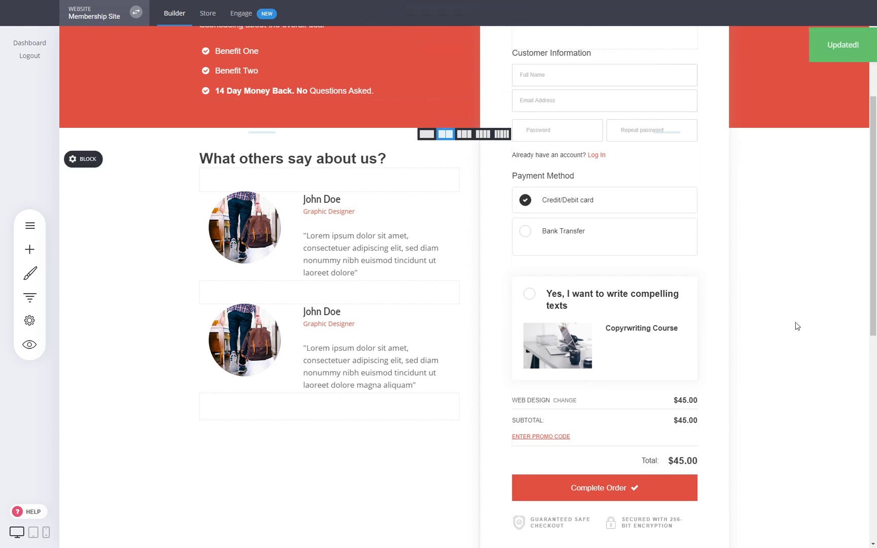
{"action": "scroll", "coordinate": [791, 329], "scroll_direction": "up", "scroll_amount": 3}
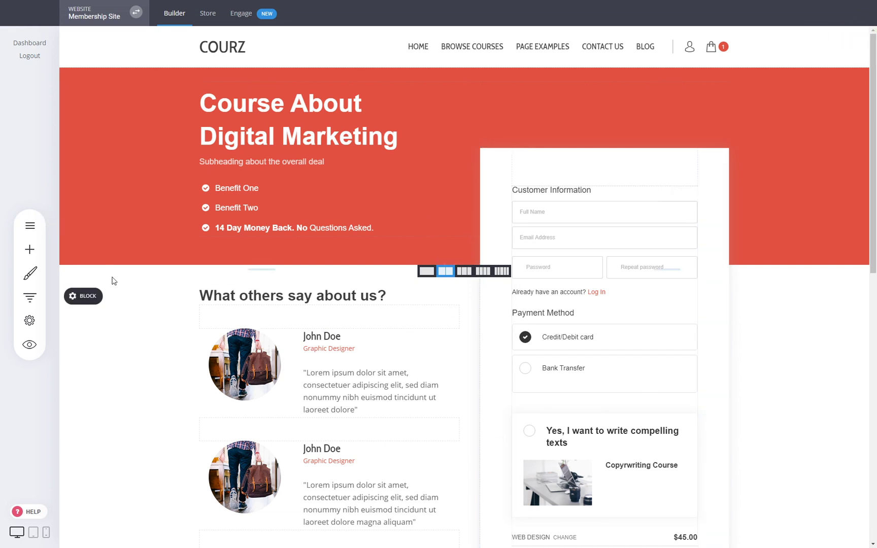
{"action": "left_click", "coordinate": [27, 226]}
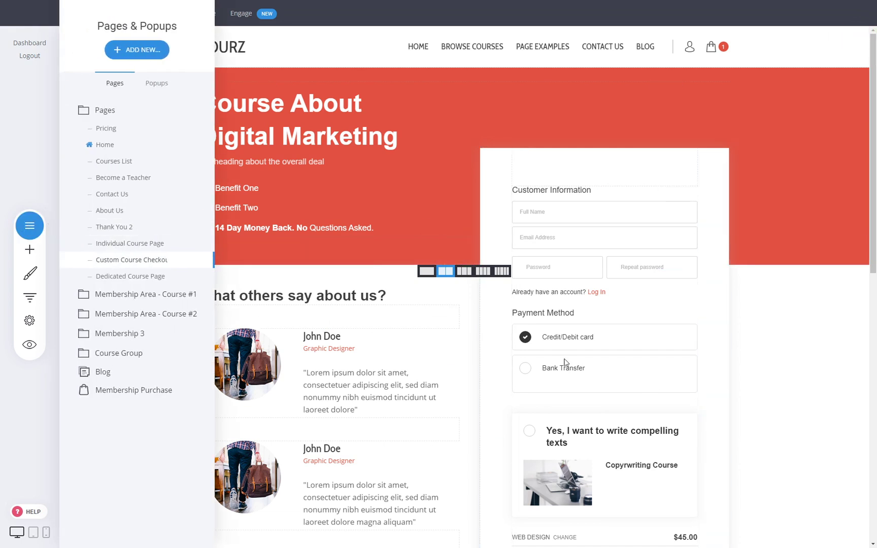
{"action": "left_click", "coordinate": [575, 356]}
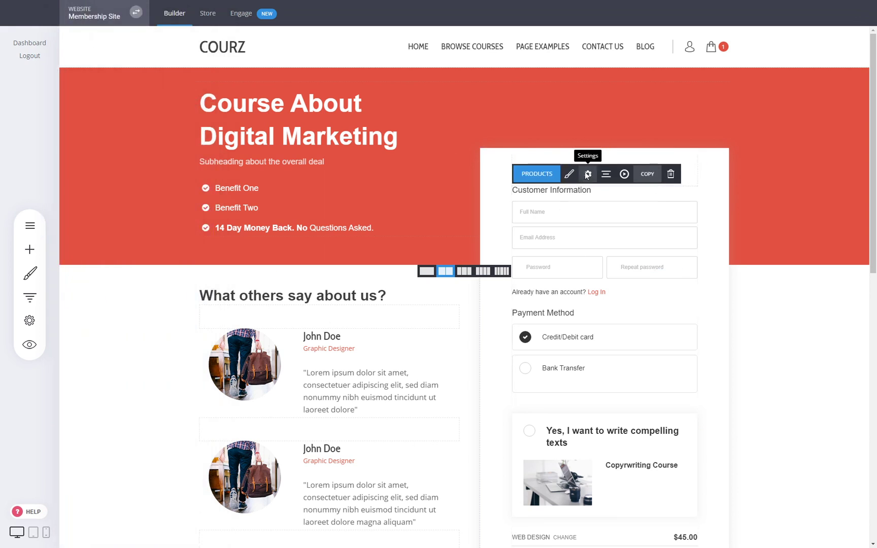
{"action": "left_click", "coordinate": [586, 175]}
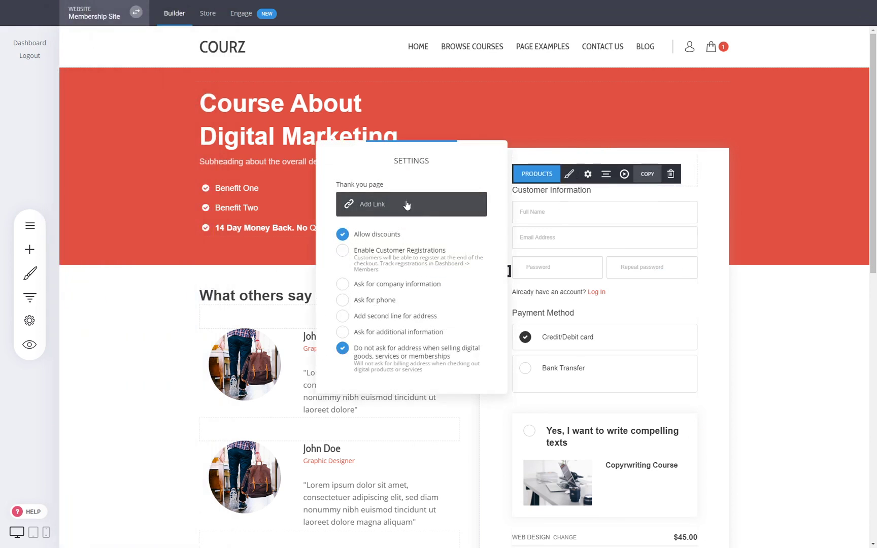
{"action": "left_click", "coordinate": [361, 203]}
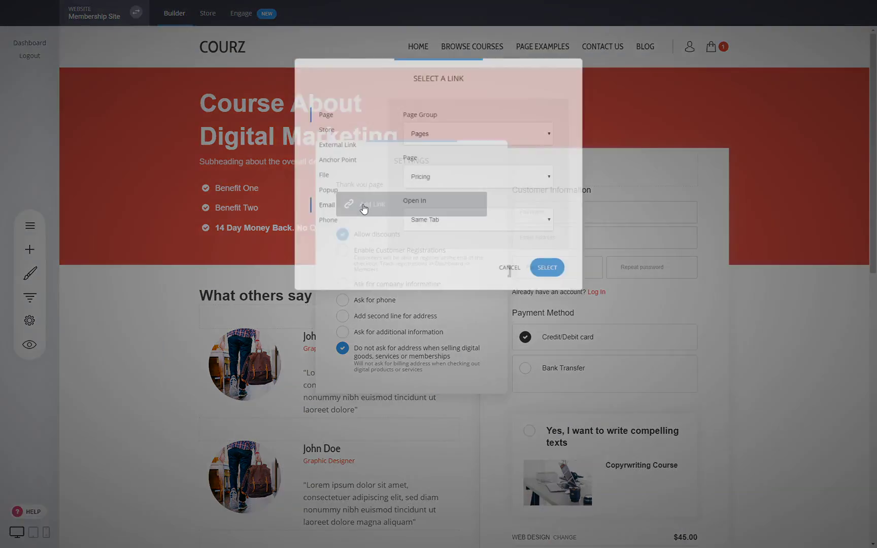
{"action": "left_click", "coordinate": [517, 274]}
{"action": "left_click", "coordinate": [521, 294]}
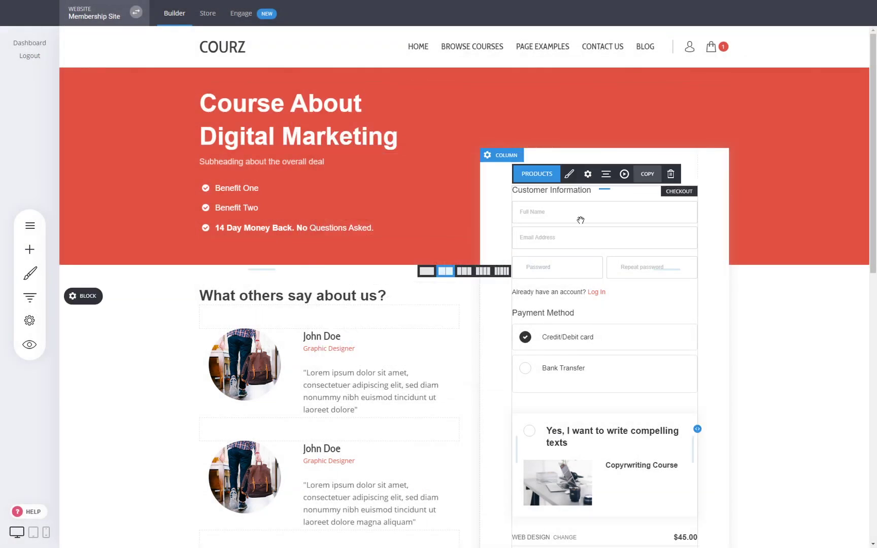
Step: Link the checkout form's thank you page to a page in the Pages group, opening in the same tab, and save
{"action": "left_click", "coordinate": [587, 177]}
{"action": "left_click", "coordinate": [418, 202]}
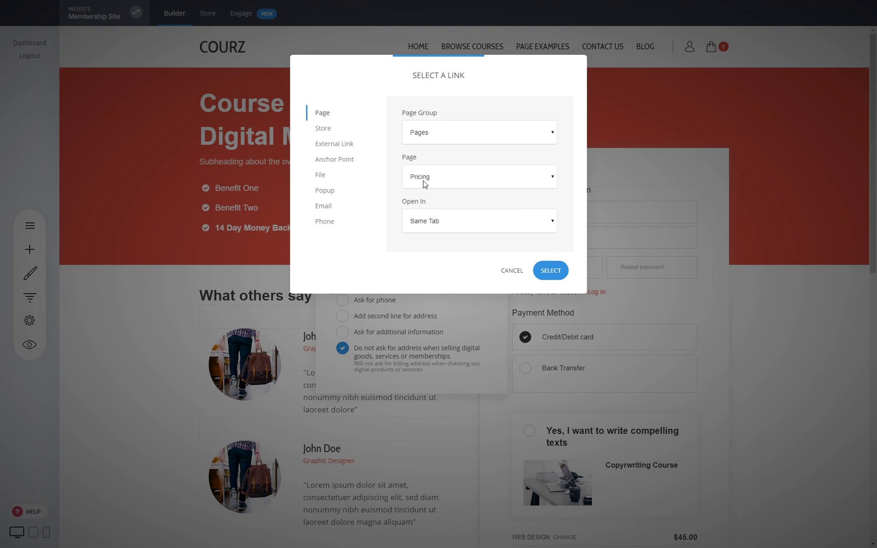
{"action": "left_click", "coordinate": [433, 157]}
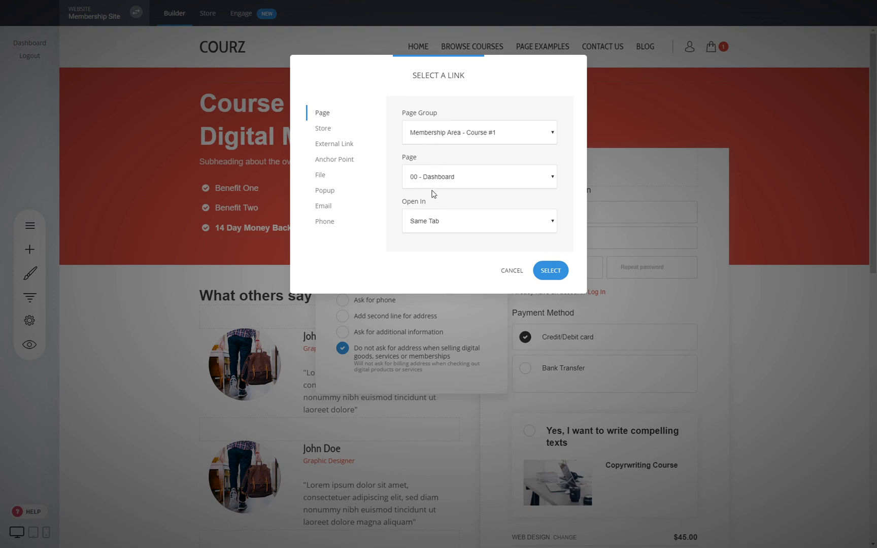
{"action": "left_click", "coordinate": [436, 157]}
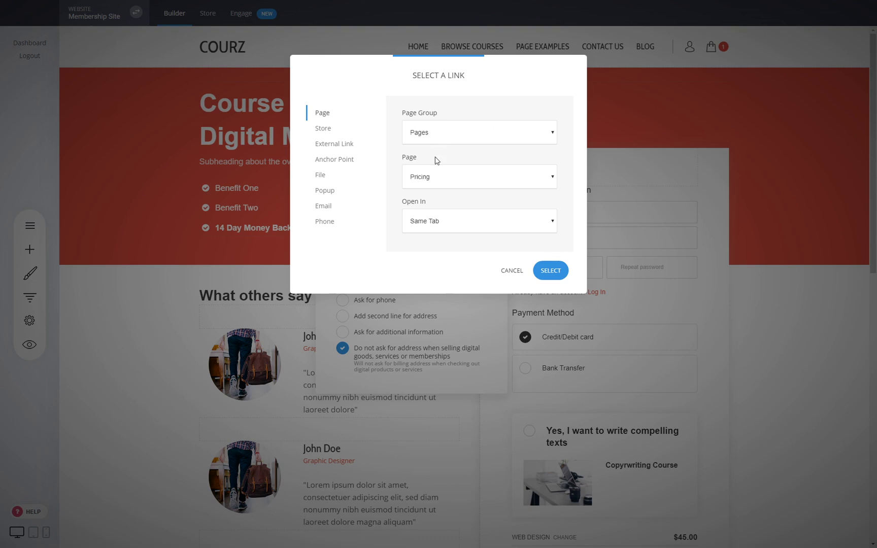
{"action": "left_click", "coordinate": [434, 243]}
{"action": "left_click", "coordinate": [551, 270]}
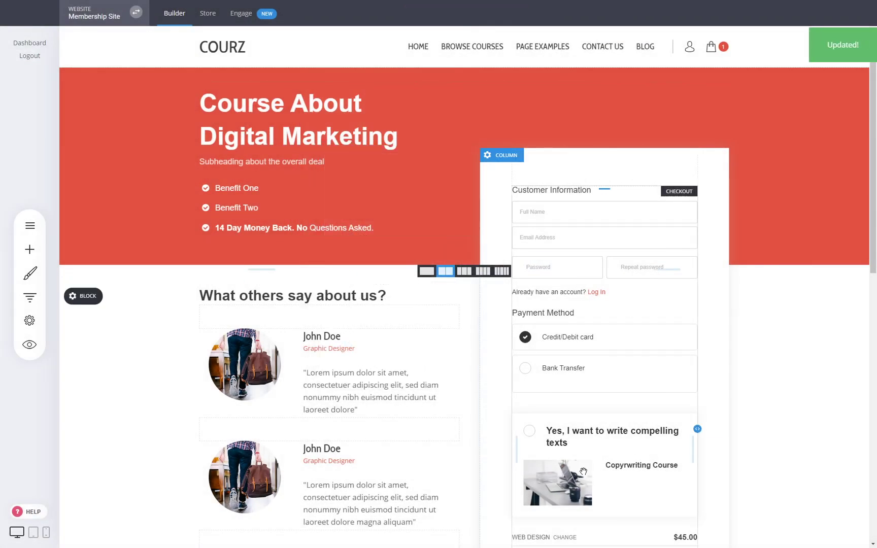
Step: Browse the Thank You page templates available for a new page, and close the template gallery
{"action": "left_click", "coordinate": [26, 237]}
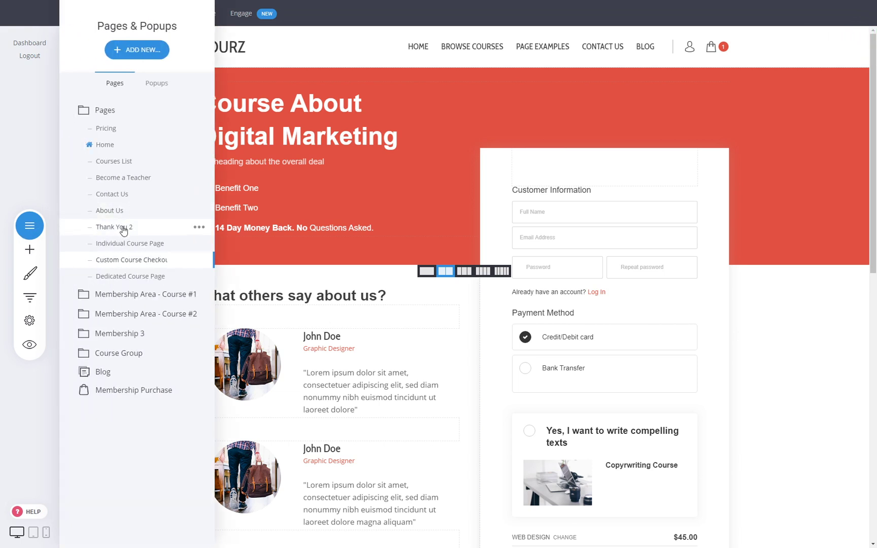
{"action": "left_click", "coordinate": [137, 49]}
{"action": "left_click", "coordinate": [276, 127]}
{"action": "left_click", "coordinate": [99, 166]}
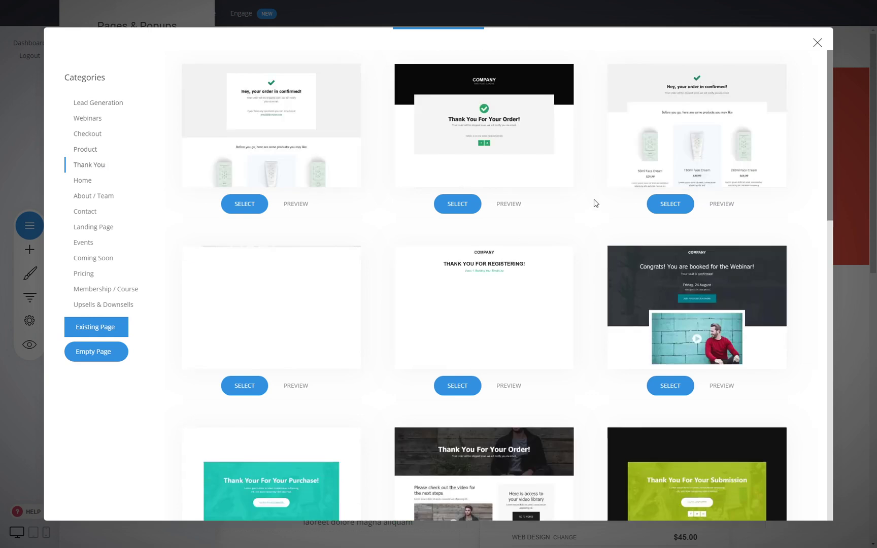
{"action": "scroll", "coordinate": [595, 203], "scroll_direction": "down", "scroll_amount": 5}
{"action": "scroll", "coordinate": [595, 230], "scroll_direction": "down", "scroll_amount": 4}
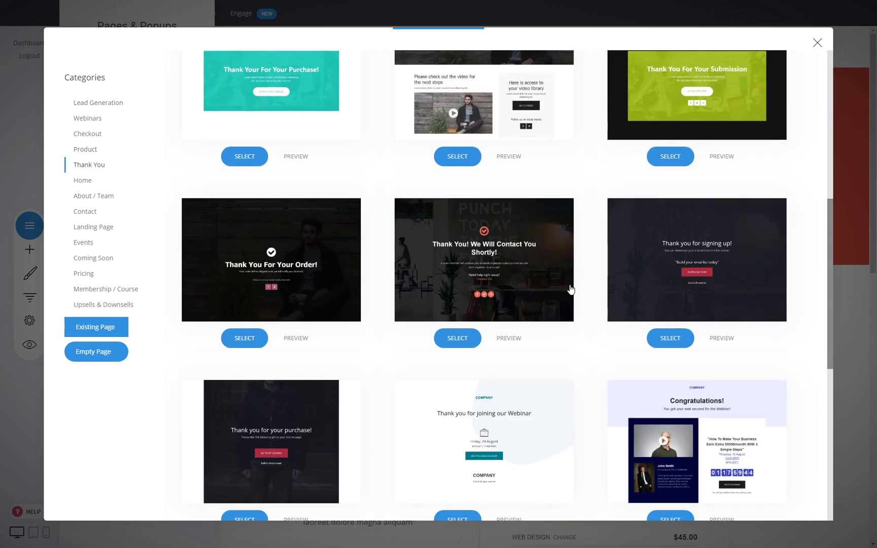
{"action": "scroll", "coordinate": [532, 346], "scroll_direction": "up", "scroll_amount": 5}
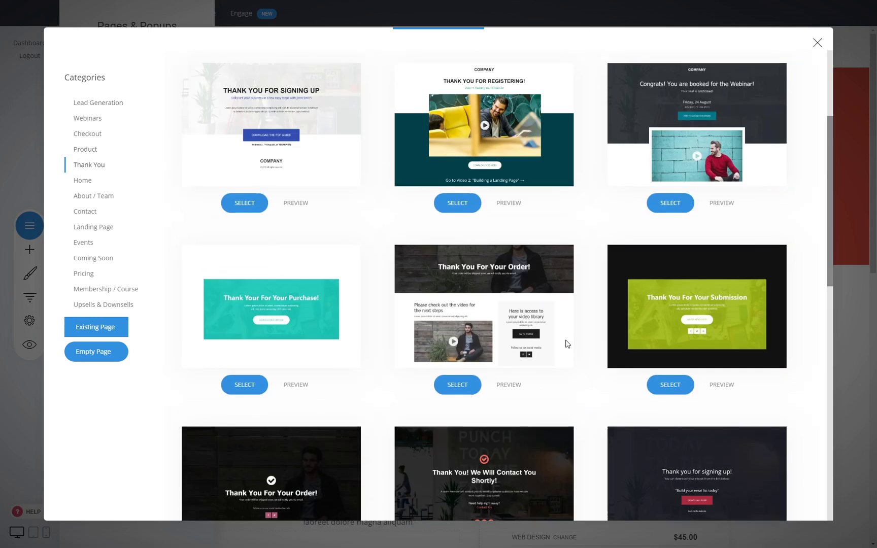
{"action": "left_click", "coordinate": [817, 44]}
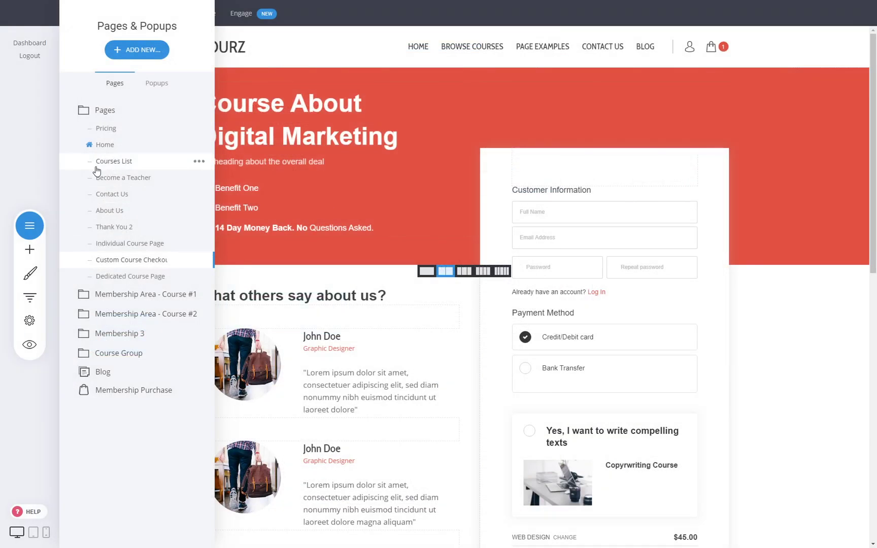
Step: On the Thank You 2 page, link the GO TO YOUR COURSES button to 00 - Dashboard in Membership Area - Course #1, and save
{"action": "left_click", "coordinate": [126, 233]}
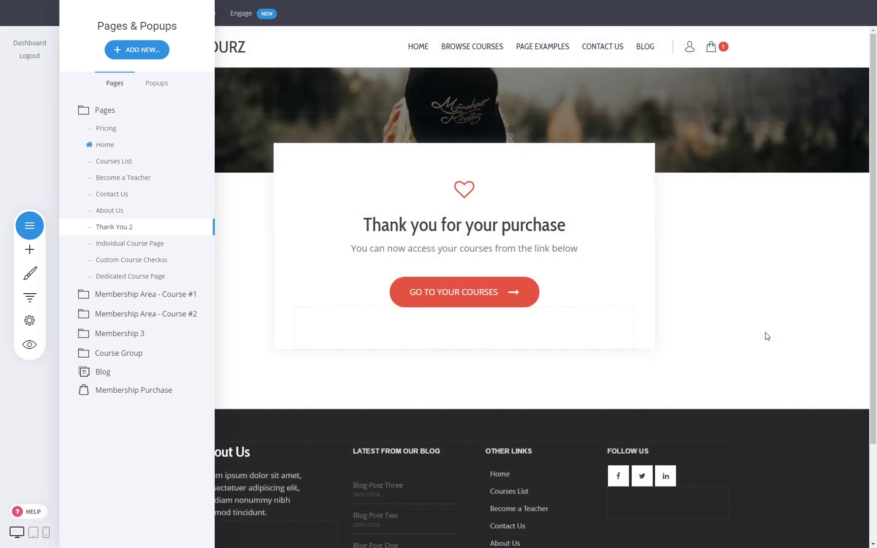
{"action": "left_click", "coordinate": [514, 297]}
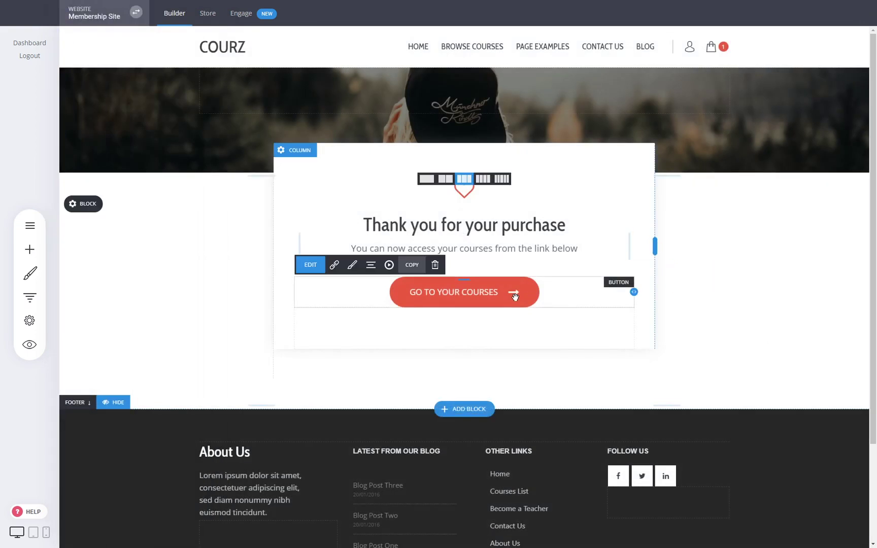
{"action": "left_click", "coordinate": [333, 271]}
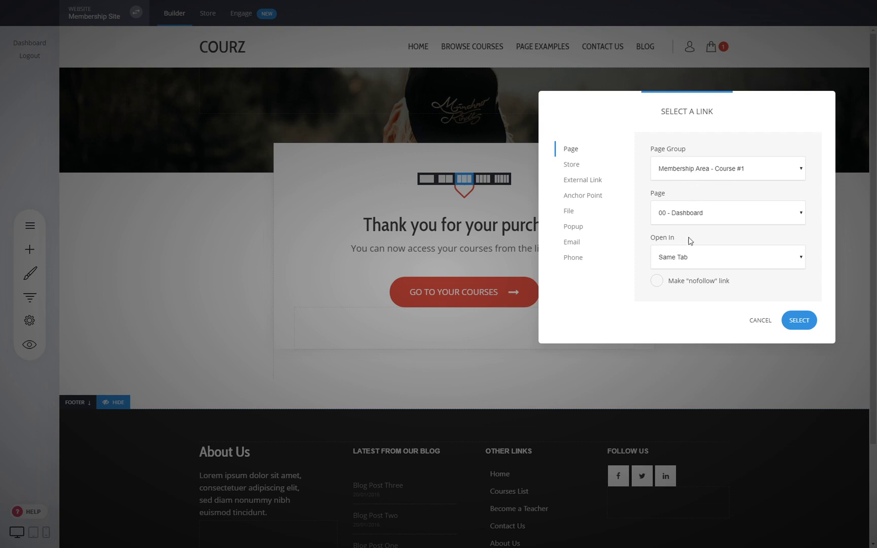
{"action": "left_click", "coordinate": [796, 326]}
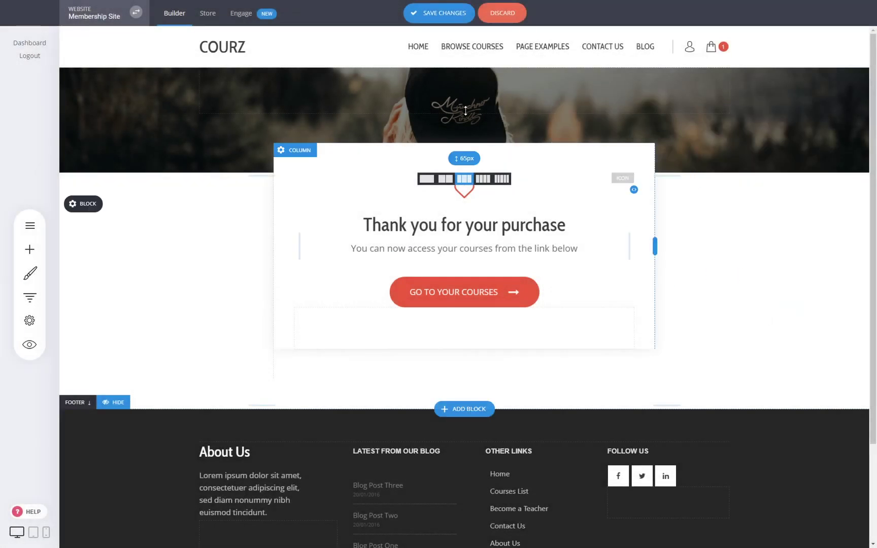
{"action": "left_click", "coordinate": [455, 14]}
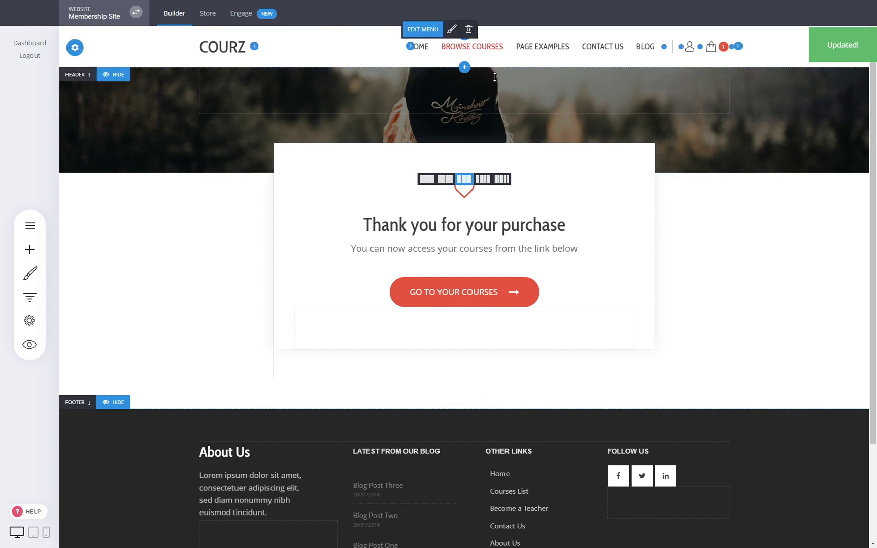
Step: Return to the Home page, preview the site, and open the checkout for the Web Design course
{"action": "left_click", "coordinate": [425, 50]}
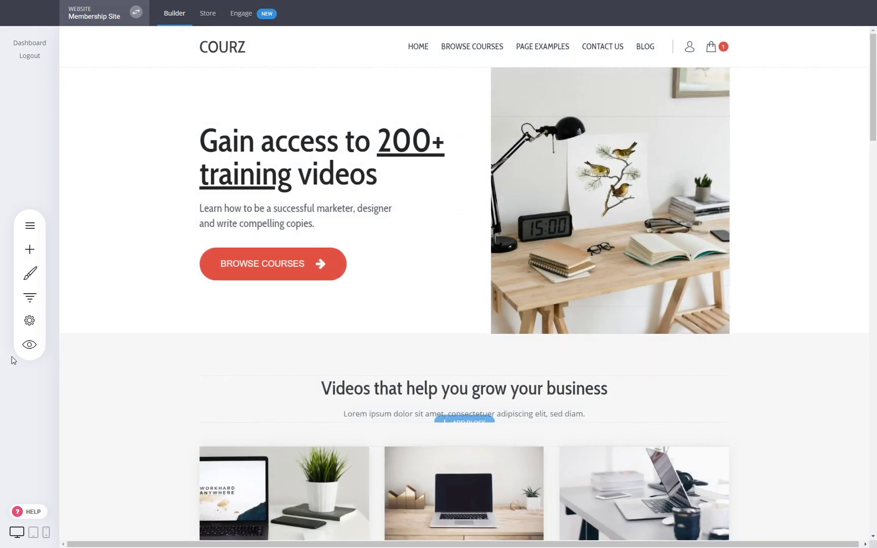
{"action": "scroll", "coordinate": [303, 337], "scroll_direction": "down", "scroll_amount": 5}
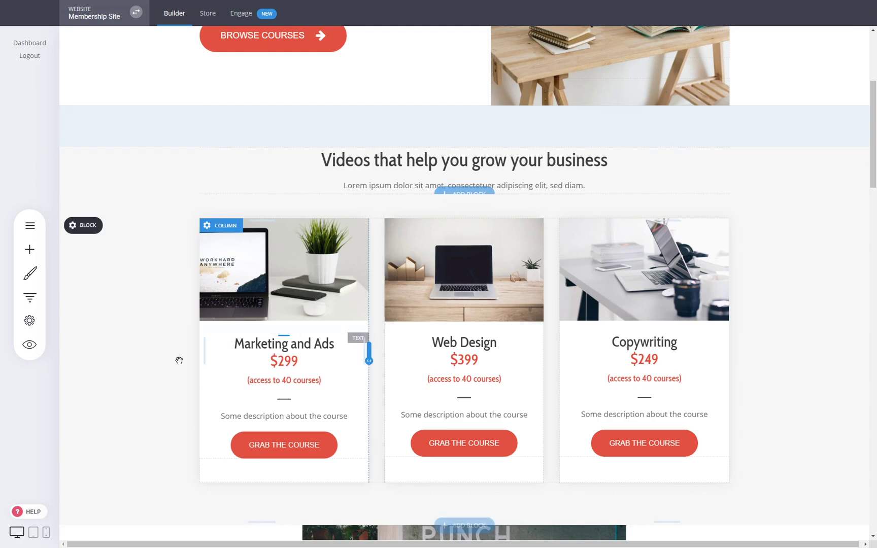
{"action": "left_click", "coordinate": [29, 344]}
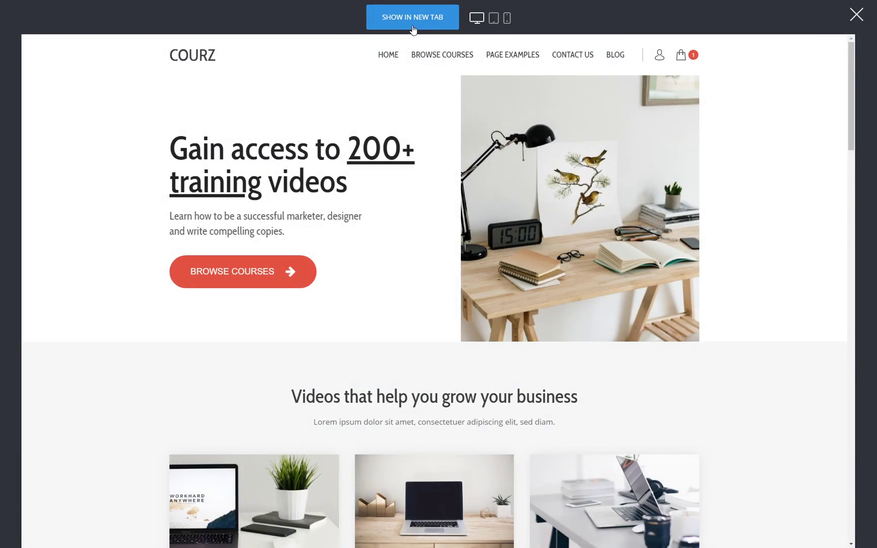
{"action": "scroll", "coordinate": [347, 193], "scroll_direction": "down", "scroll_amount": 3}
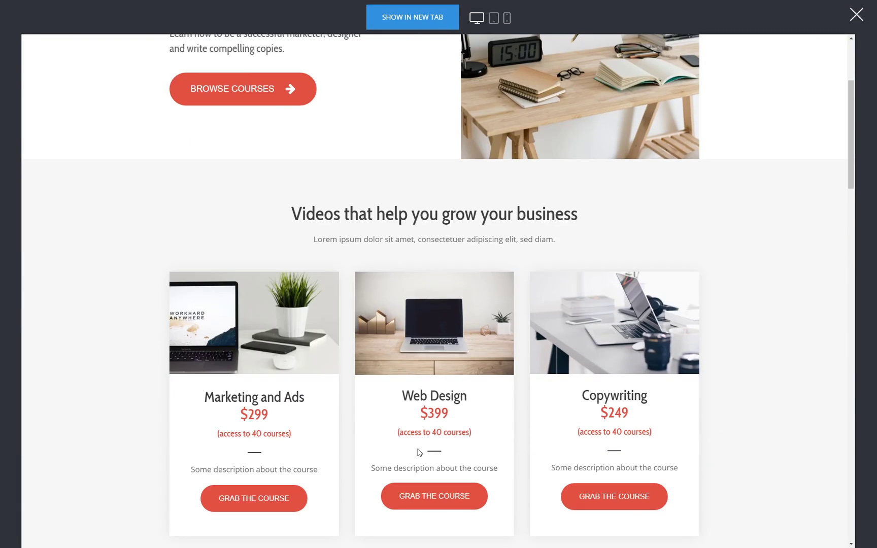
{"action": "left_click", "coordinate": [427, 503]}
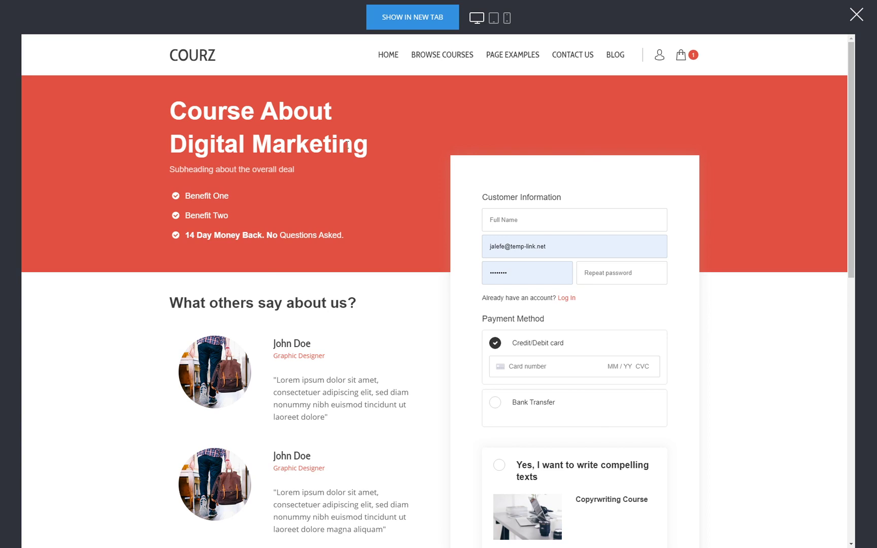
Step: Fill in the checkout form with the customer's full name, the account password and its repeat, and the credit card details
{"action": "left_click", "coordinate": [535, 211]}
{"action": "type", "text": "dasdasda"}
{"action": "left_click_drag", "start_coordinate": [517, 278], "coordinate": [398, 274]}
{"action": "type", "text": "••••••"}
{"action": "left_click", "coordinate": [593, 269]}
{"action": "type", "text": "••••••"}
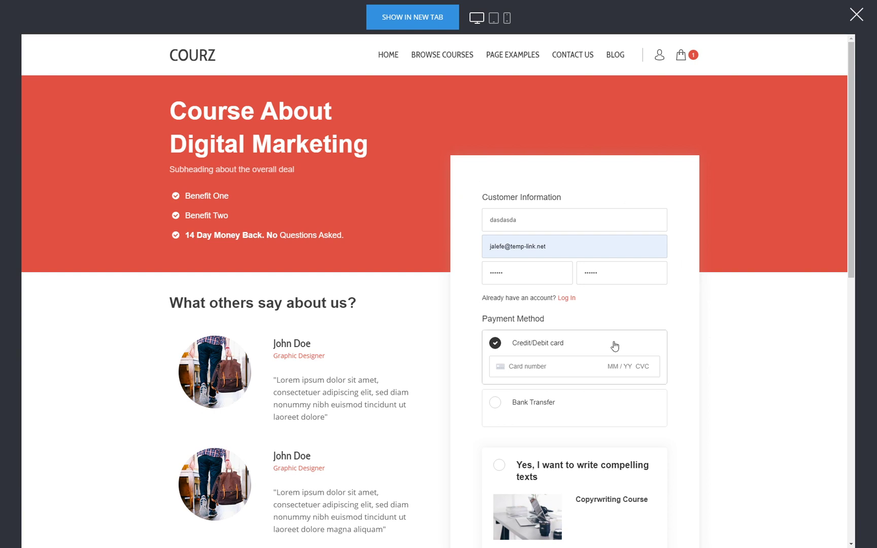
{"action": "left_click", "coordinate": [553, 369]}
{"action": "type", "text": "42424242424242420424242"}
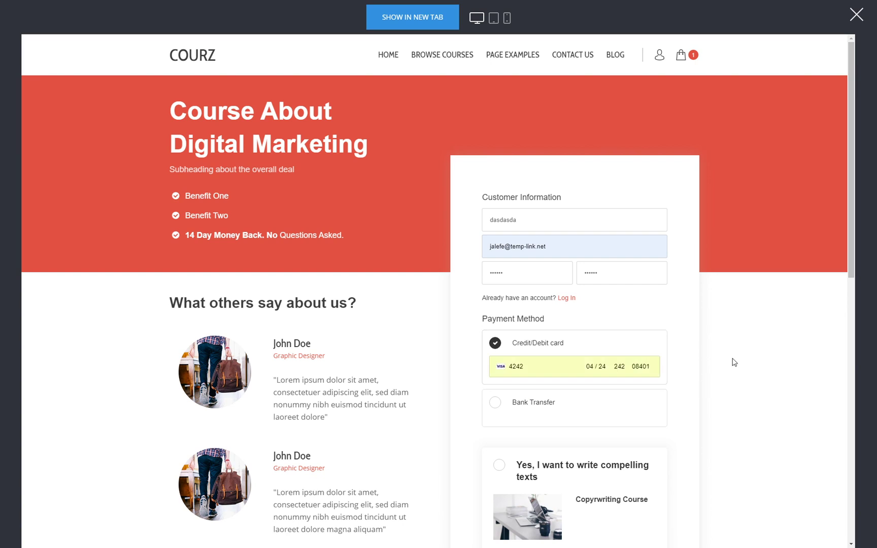
Step: Accept the Copyrwriting Course bump offer and complete the order
{"action": "scroll", "coordinate": [756, 339], "scroll_direction": "down", "scroll_amount": 3}
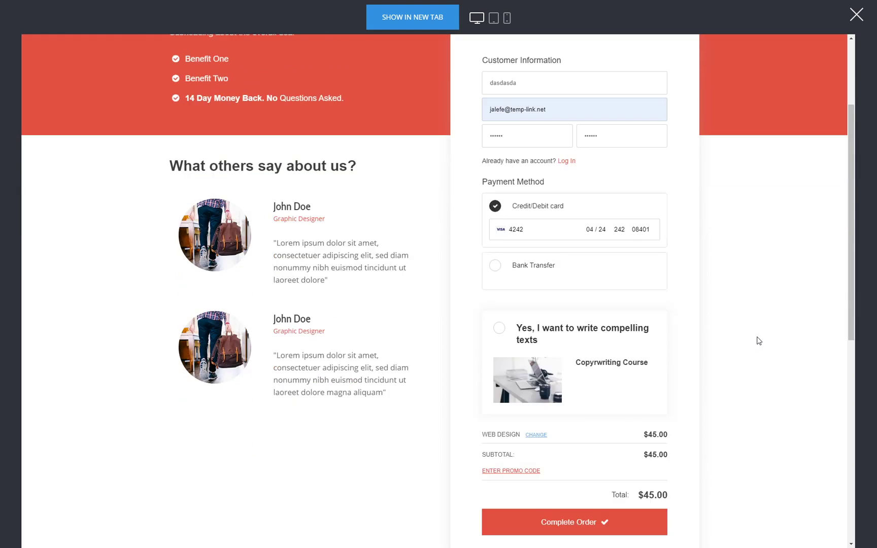
{"action": "left_click", "coordinate": [545, 334]}
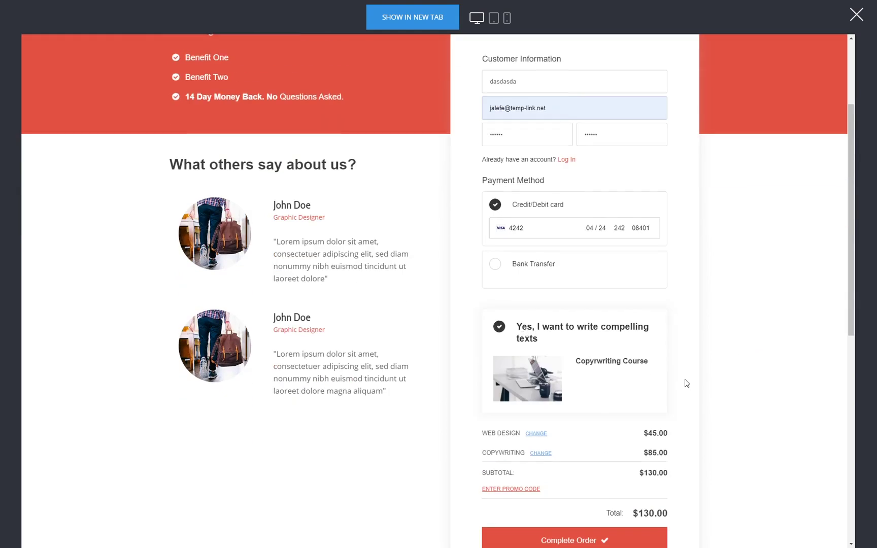
{"action": "scroll", "coordinate": [686, 382], "scroll_direction": "down", "scroll_amount": 3}
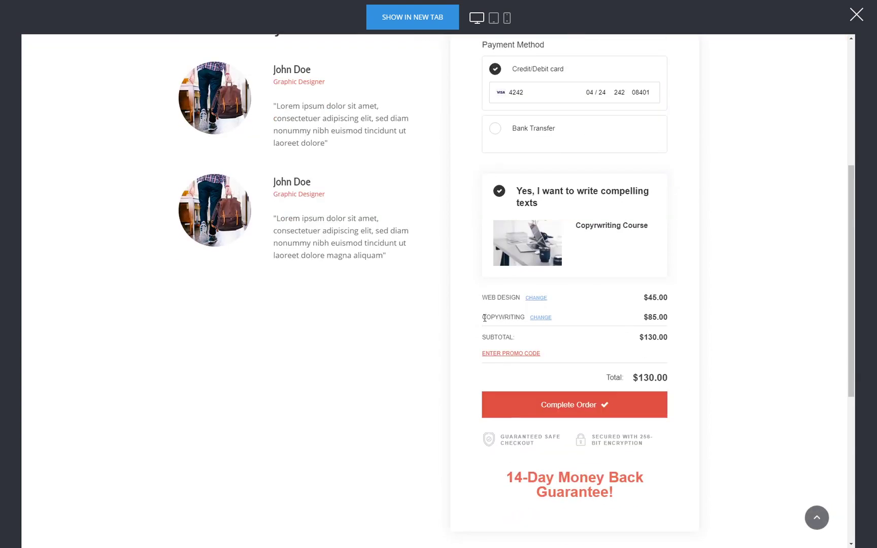
{"action": "left_click", "coordinate": [589, 411]}
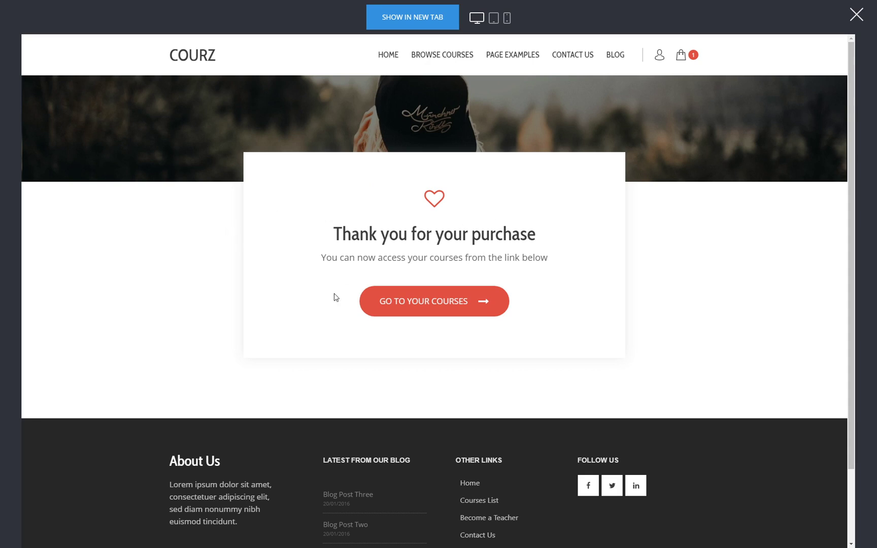
Step: Go to the purchased courses from the thank you page, look through the course dashboard, and open the first course
{"action": "left_click", "coordinate": [438, 308]}
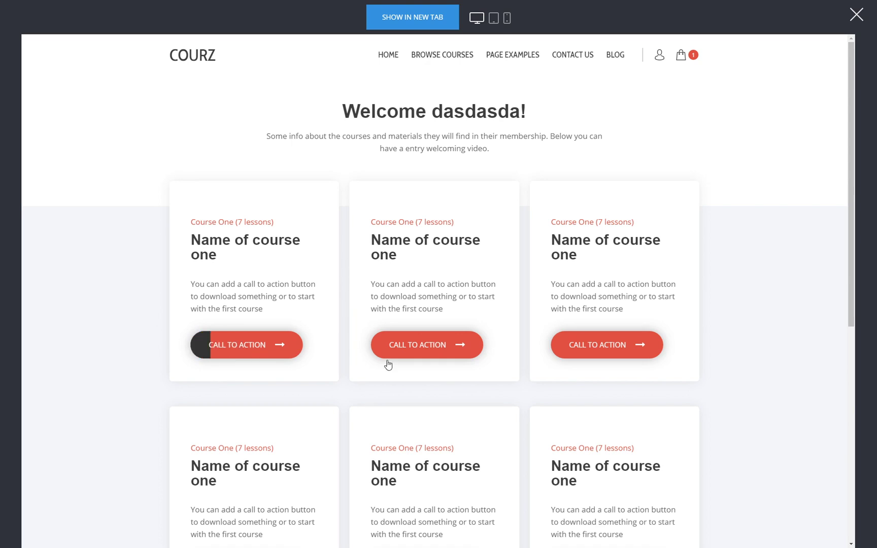
{"action": "scroll", "coordinate": [558, 355], "scroll_direction": "down", "scroll_amount": 5}
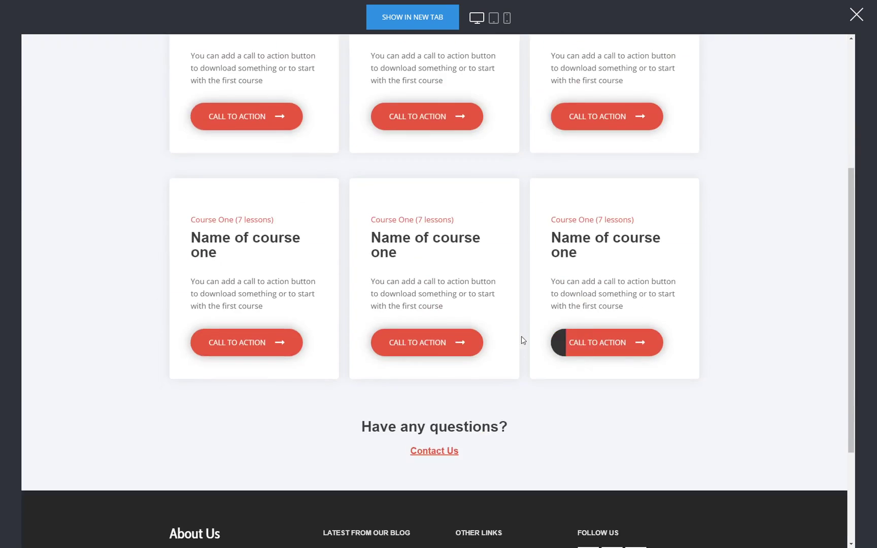
{"action": "scroll", "coordinate": [406, 320], "scroll_direction": "up", "scroll_amount": 4}
{"action": "left_click", "coordinate": [258, 303]}
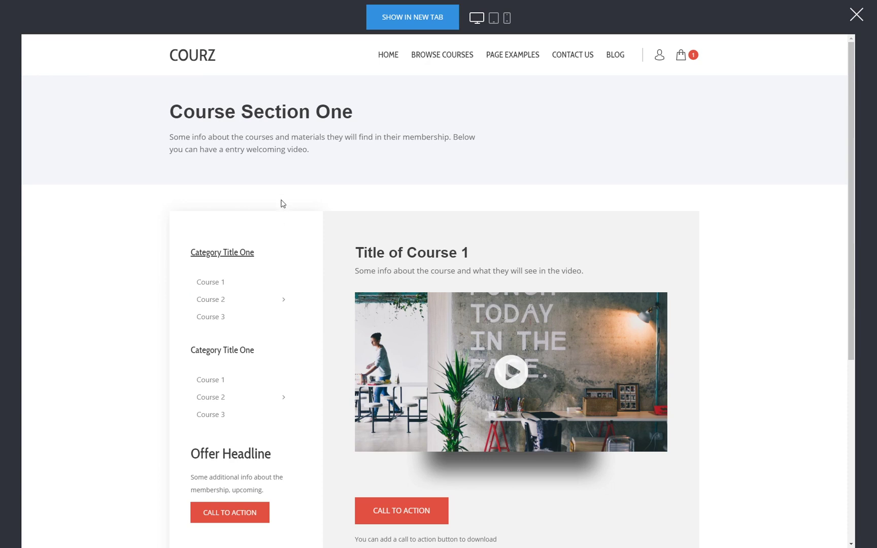
Step: Open the member's account and show the details of the completed order in Order History
{"action": "left_click", "coordinate": [661, 56]}
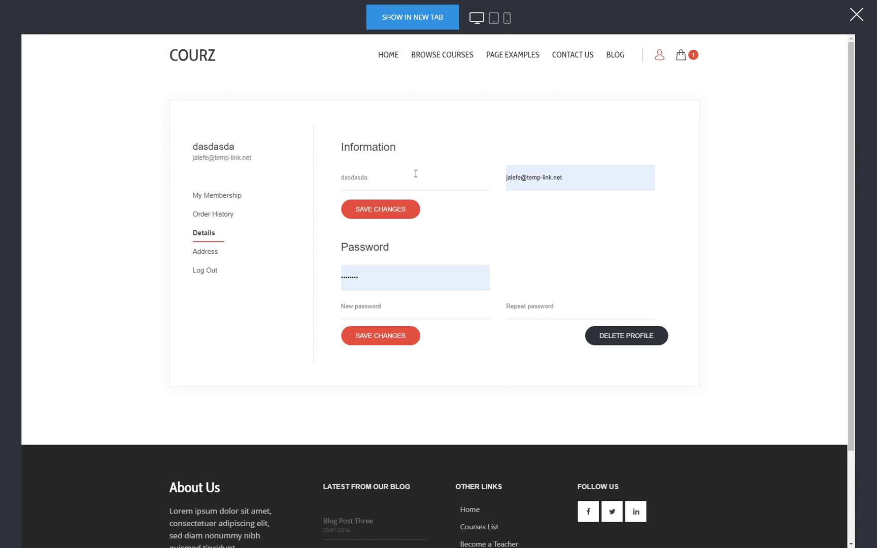
{"action": "left_click", "coordinate": [217, 224]}
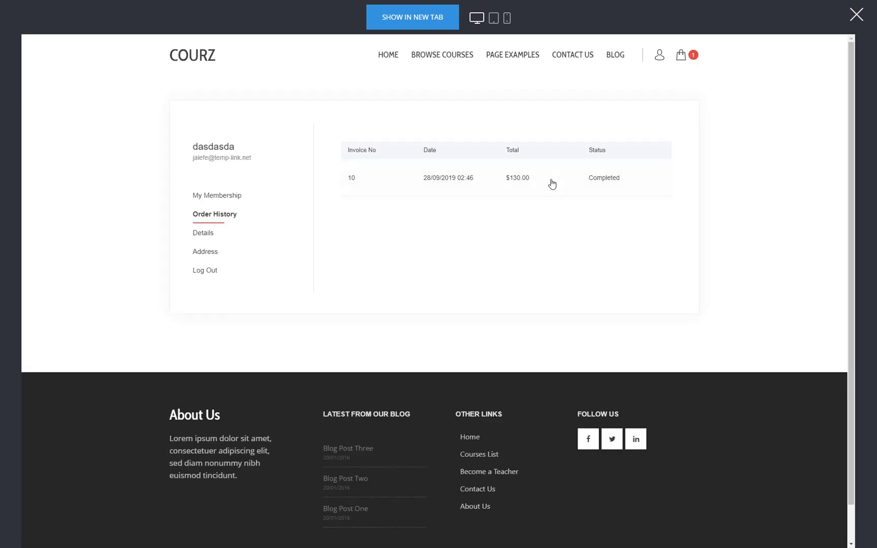
{"action": "left_click", "coordinate": [507, 180]}
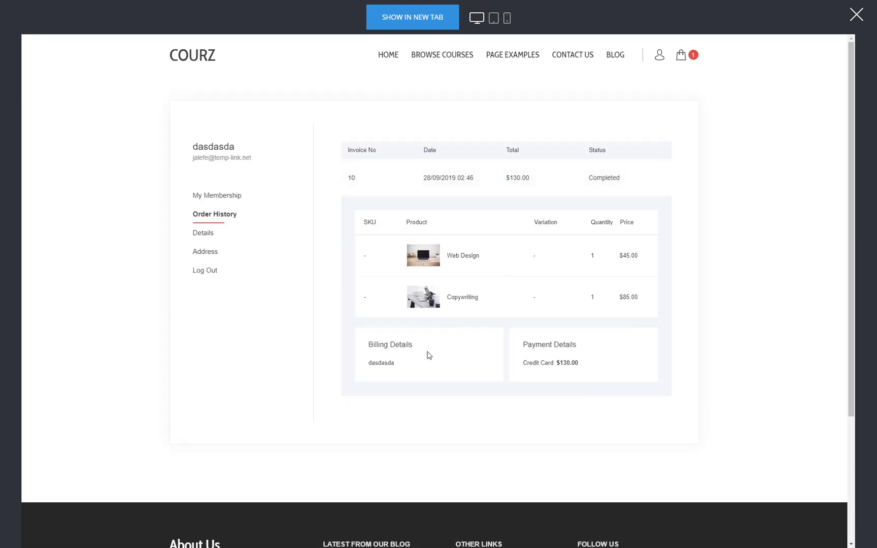
Step: View the Group #1 and Group #2 course pages from My Membership in the member's account
{"action": "left_click", "coordinate": [234, 201]}
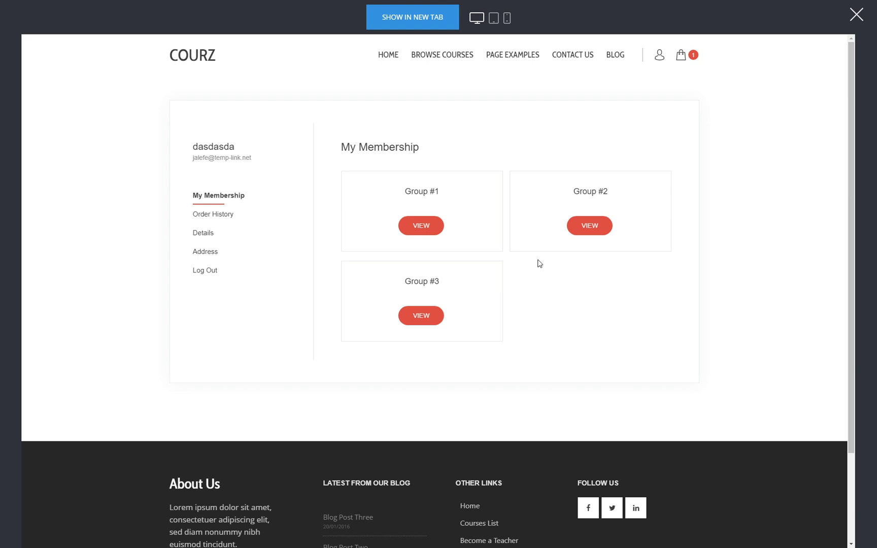
{"action": "left_click", "coordinate": [433, 231]}
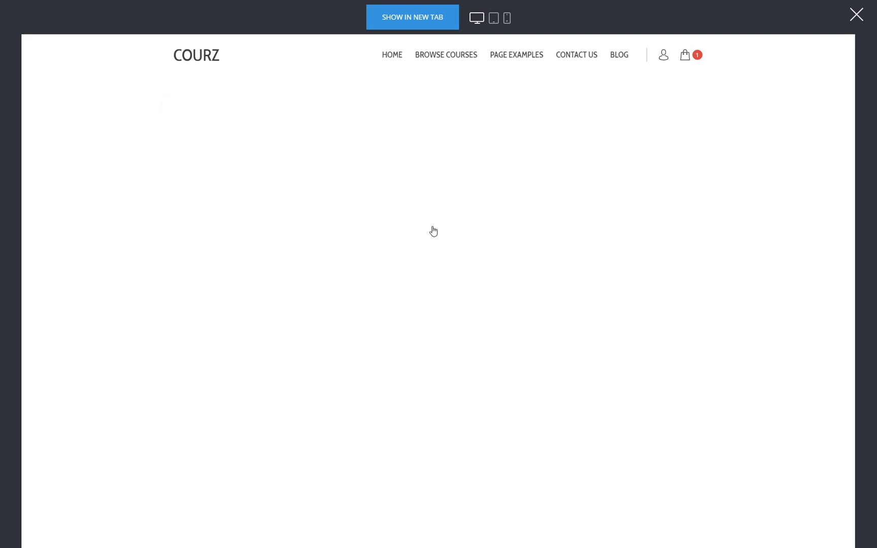
{"action": "left_click", "coordinate": [660, 55]}
{"action": "left_click", "coordinate": [230, 195]}
{"action": "left_click", "coordinate": [584, 231]}
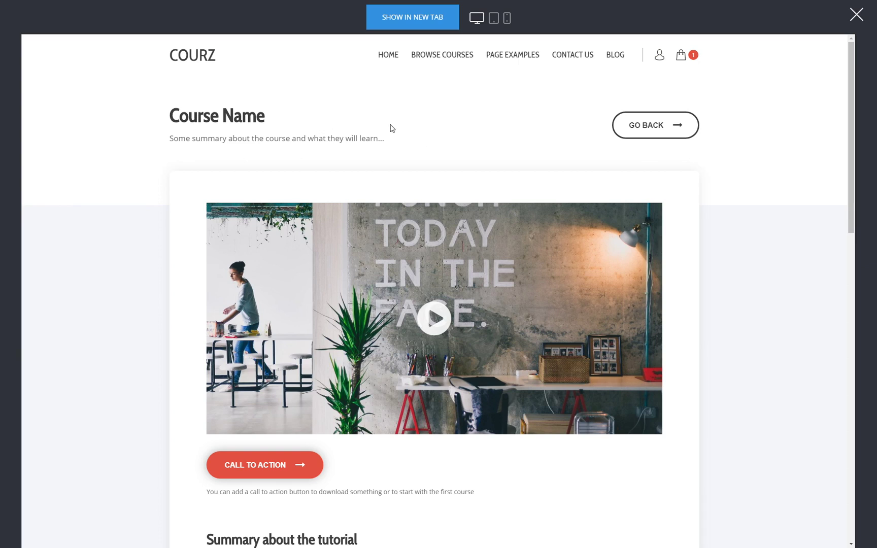
{"action": "scroll", "coordinate": [507, 254], "scroll_direction": "down", "scroll_amount": 3}
{"action": "scroll", "coordinate": [664, 382], "scroll_direction": "up", "scroll_amount": 2}
{"action": "scroll", "coordinate": [664, 382], "scroll_direction": "up", "scroll_amount": 2}
Step: Return to My Membership in the member's account and view the Group #3 course page
{"action": "left_click", "coordinate": [661, 59]}
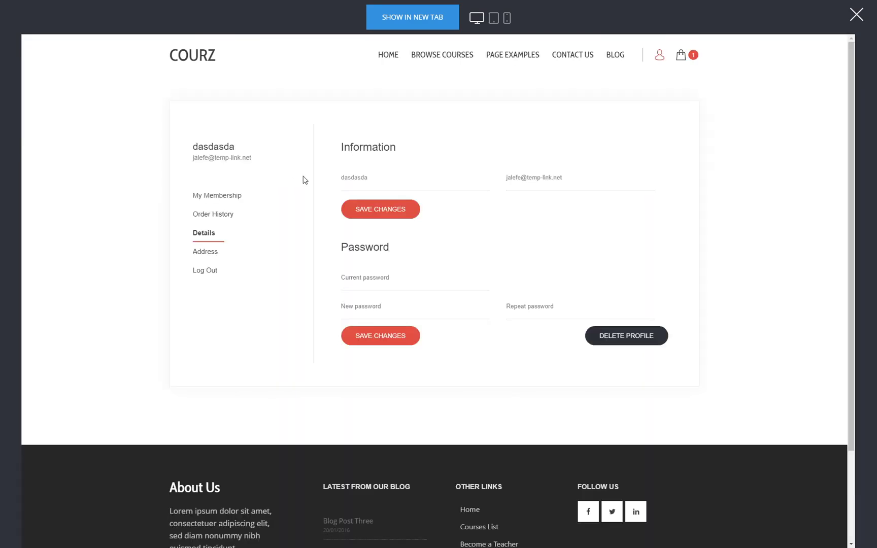
{"action": "left_click", "coordinate": [222, 197]}
{"action": "left_click", "coordinate": [424, 319]}
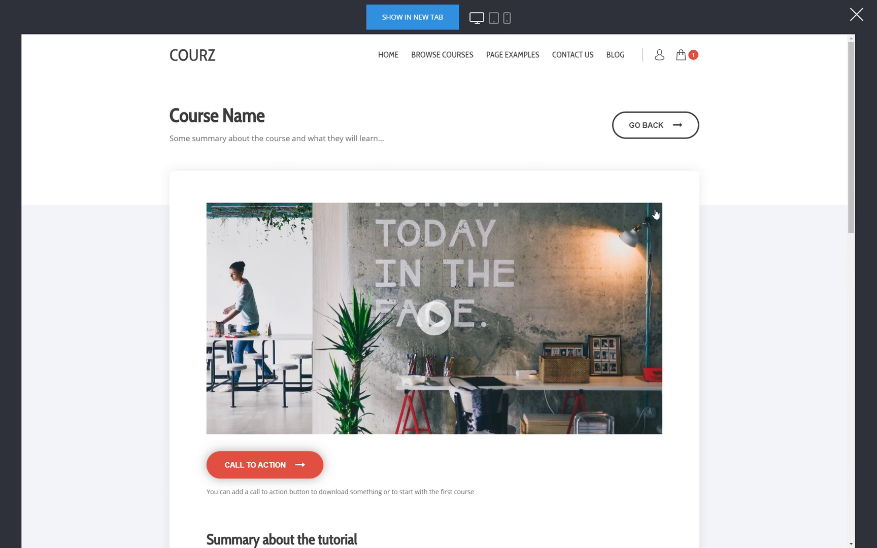
Step: Look over the course page preview, close it and go to the Engage contacts area
{"action": "scroll", "coordinate": [646, 234], "scroll_direction": "down", "scroll_amount": 3}
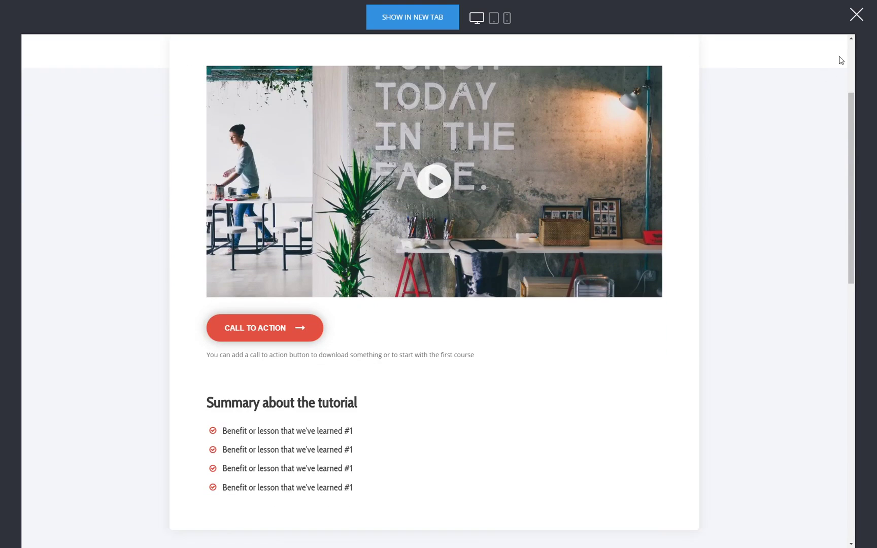
{"action": "left_click", "coordinate": [856, 15]}
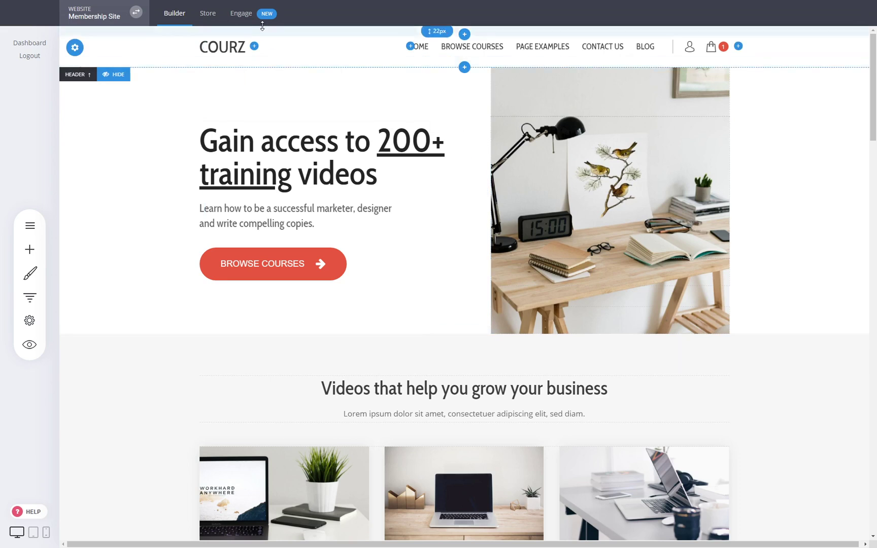
{"action": "left_click", "coordinate": [259, 24]}
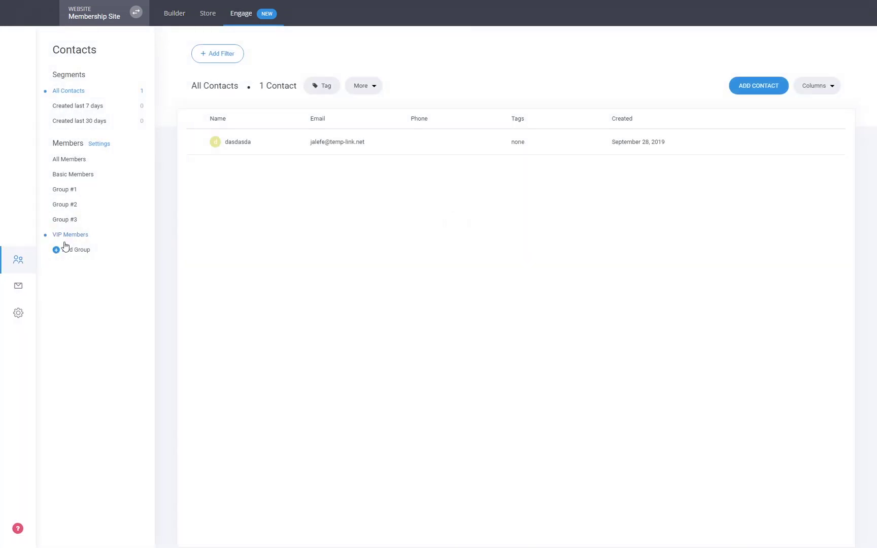
Step: Review the after-login redirect page settings of member groups Group #1, Group #2 and Group #3
{"action": "left_click", "coordinate": [71, 194]}
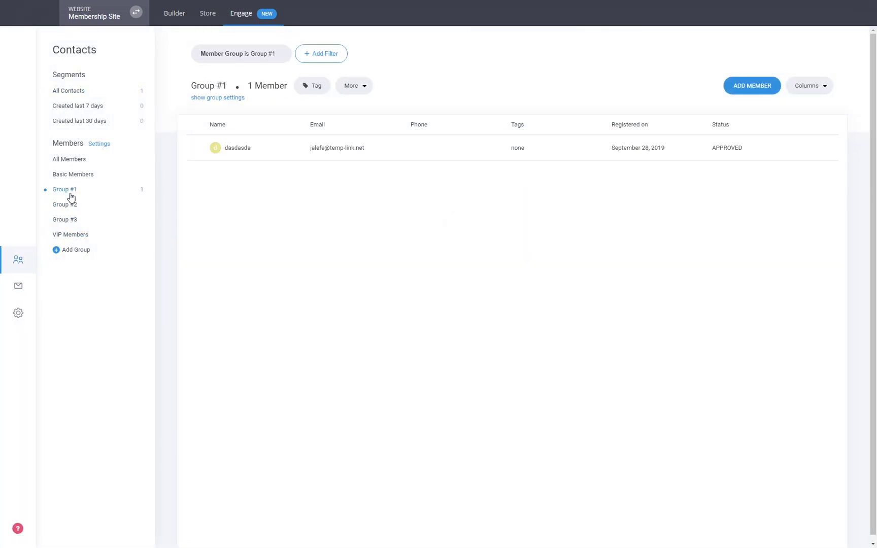
{"action": "left_click", "coordinate": [221, 98]}
{"action": "left_click", "coordinate": [74, 206]}
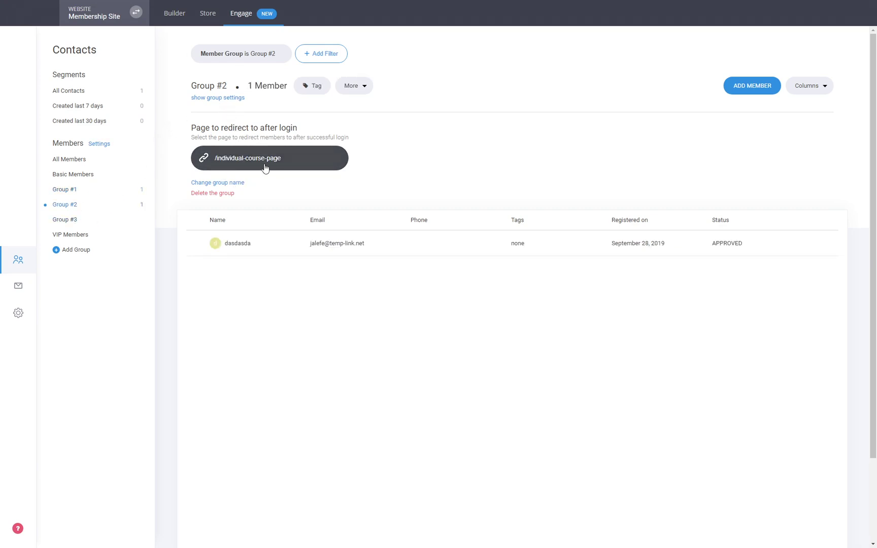
{"action": "left_click", "coordinate": [79, 222]}
{"action": "left_click", "coordinate": [267, 151]}
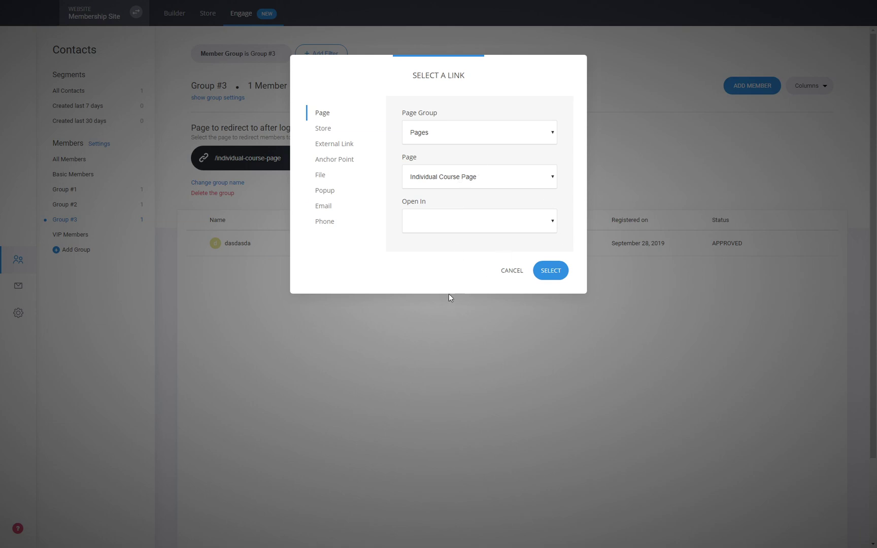
{"action": "left_click", "coordinate": [513, 272]}
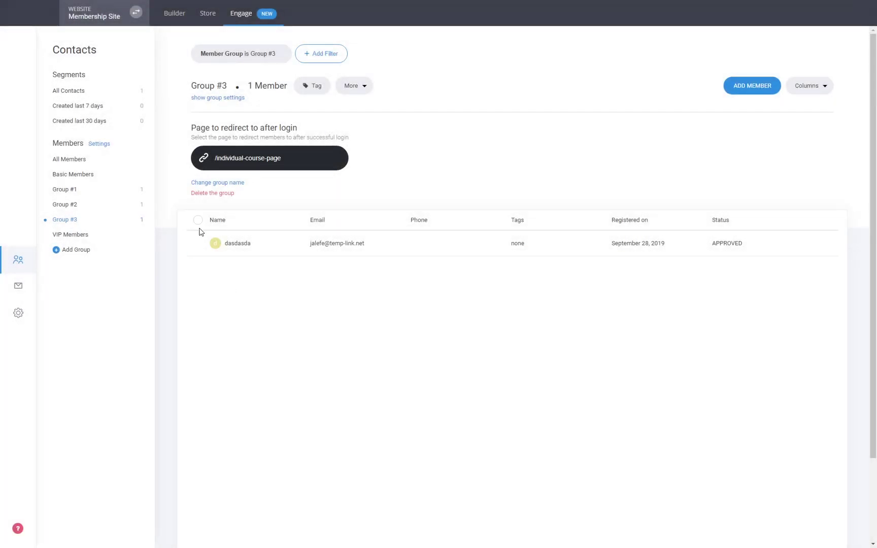
{"action": "left_click", "coordinate": [80, 191]}
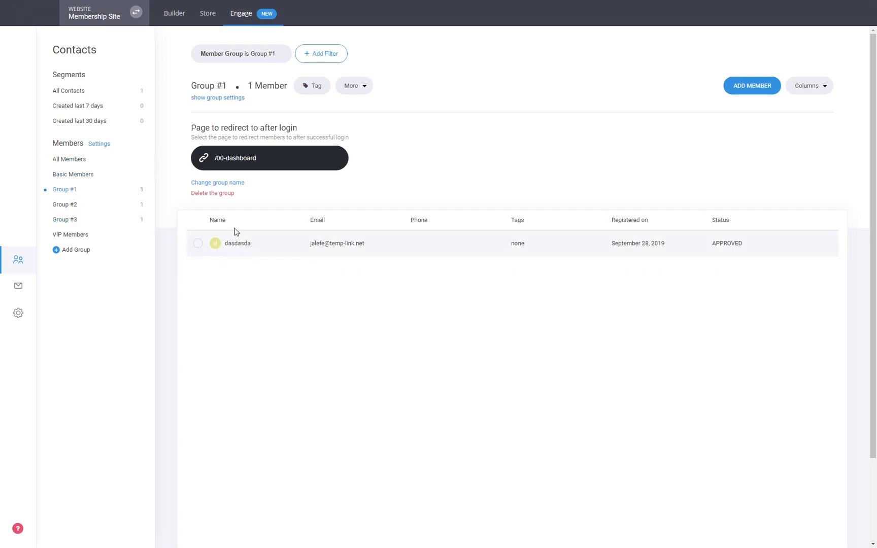
{"action": "left_click", "coordinate": [226, 99]}
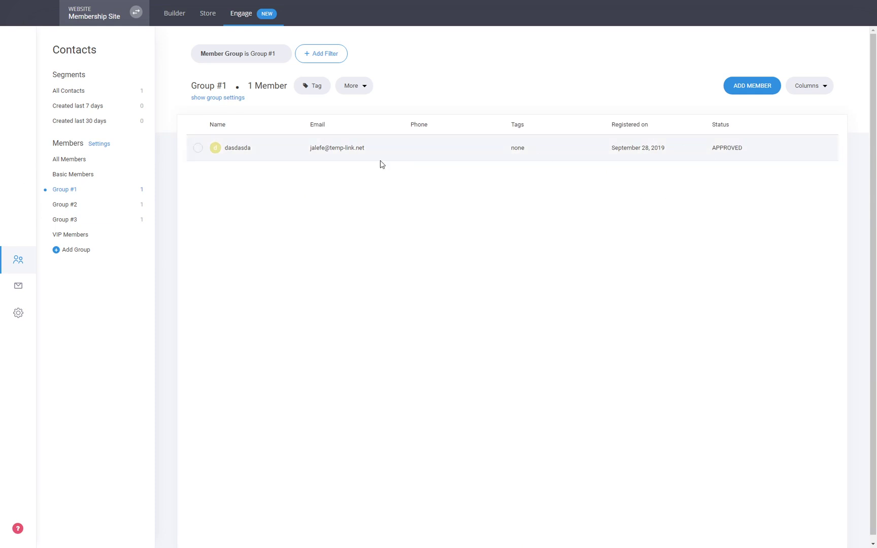
Step: Examine the Group #1 member's profile and assigned groups, and return to the contact list
{"action": "left_click", "coordinate": [237, 148]}
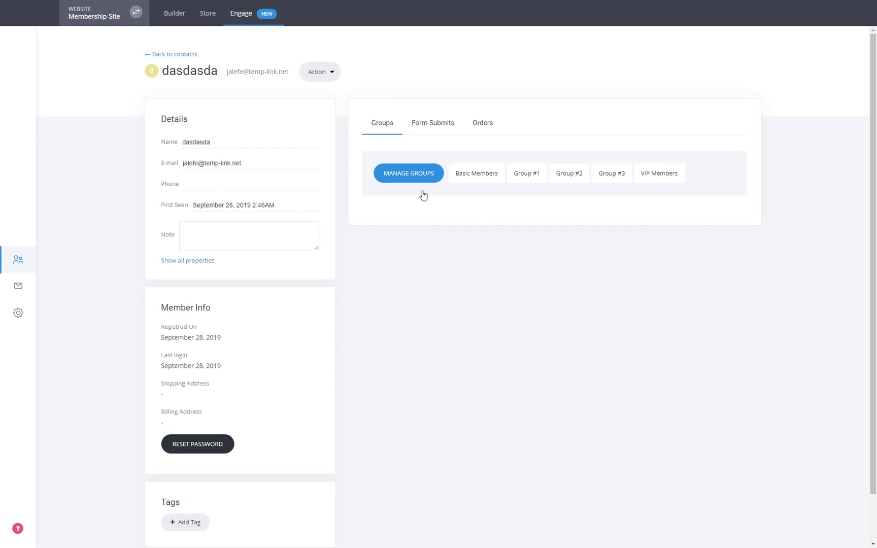
{"action": "scroll", "coordinate": [403, 337], "scroll_direction": "down", "scroll_amount": 1}
{"action": "scroll", "coordinate": [578, 450], "scroll_direction": "up", "scroll_amount": 1}
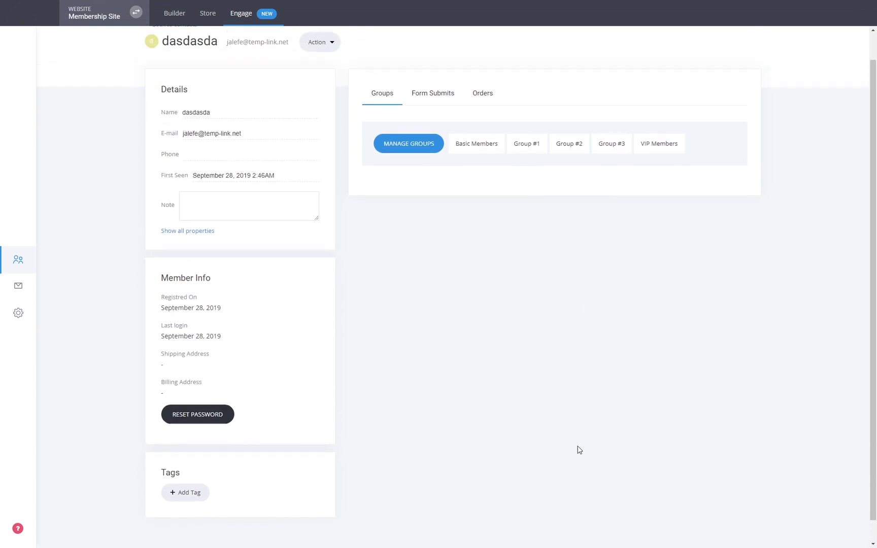
{"action": "left_click", "coordinate": [181, 55]}
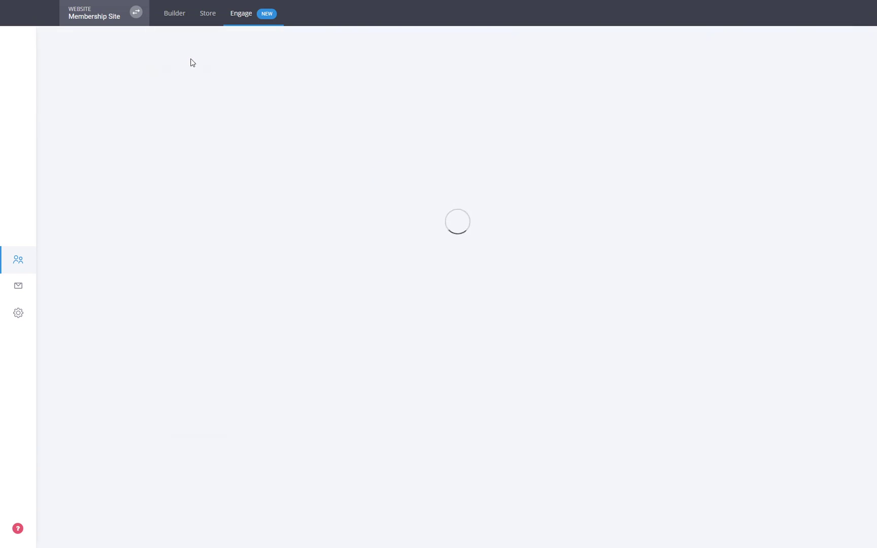
Step: Check the members of Group #1 and Group #2, view the listed member's profile again and go back to the contacts
{"action": "left_click", "coordinate": [82, 225]}
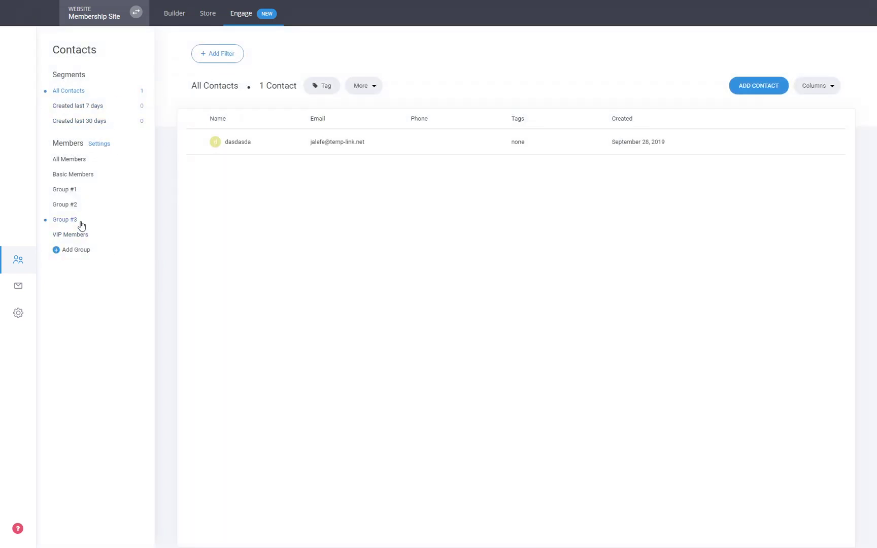
{"action": "left_click", "coordinate": [64, 191]}
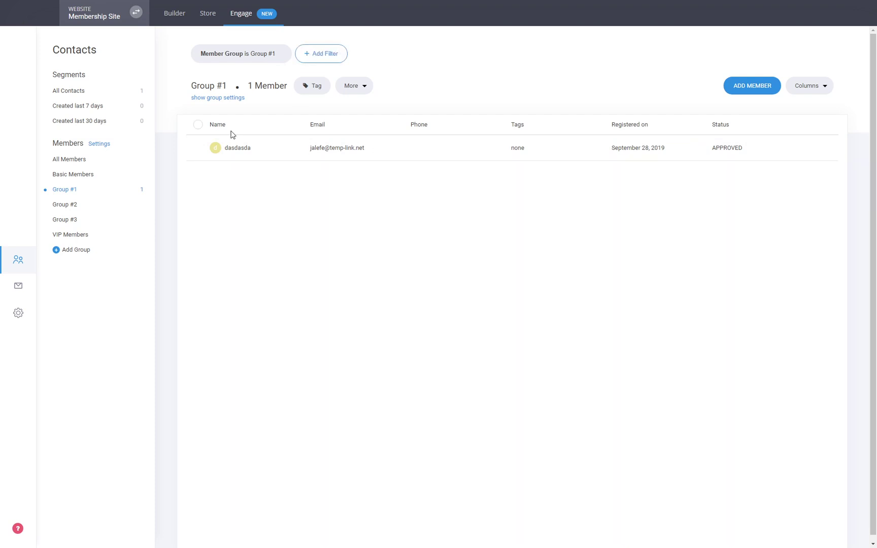
{"action": "left_click", "coordinate": [66, 205]}
{"action": "left_click", "coordinate": [244, 148]}
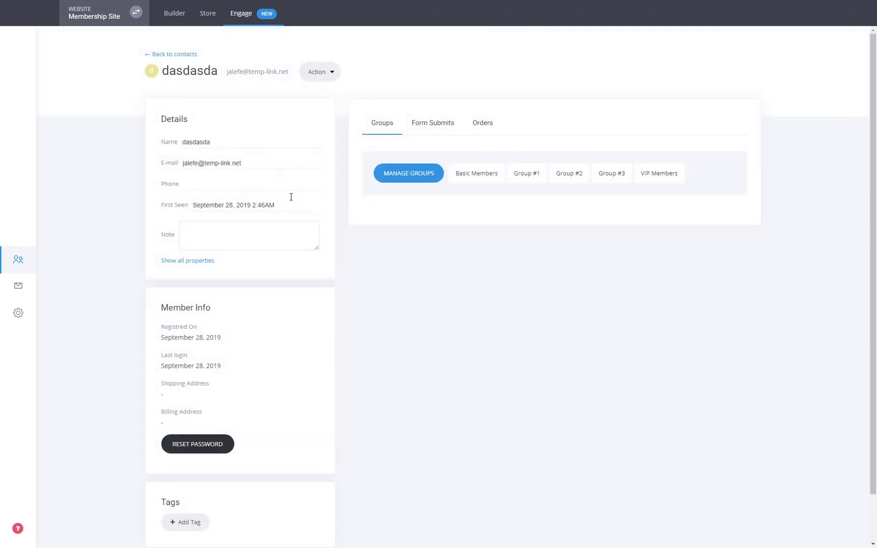
{"action": "left_click", "coordinate": [172, 55]}
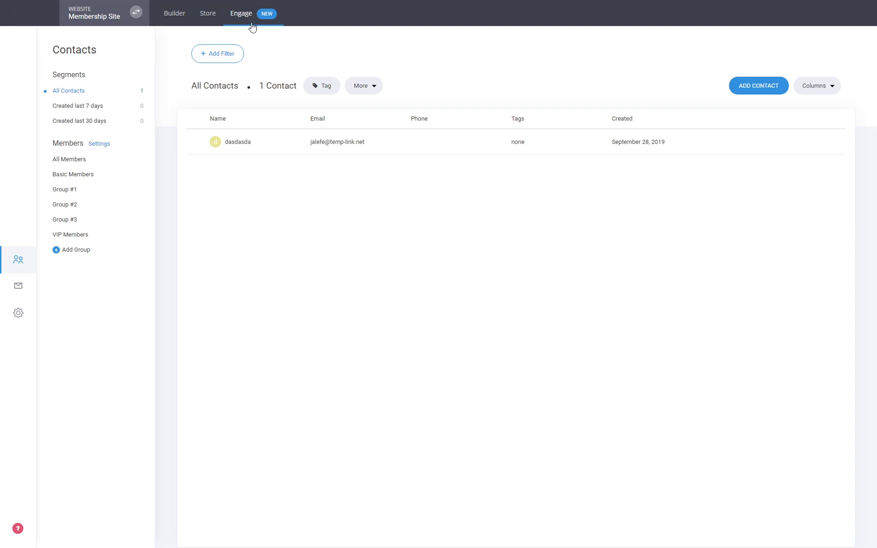
Step: Examine the site's page list and the course offers on the Home page in the Builder
{"action": "left_click", "coordinate": [182, 20]}
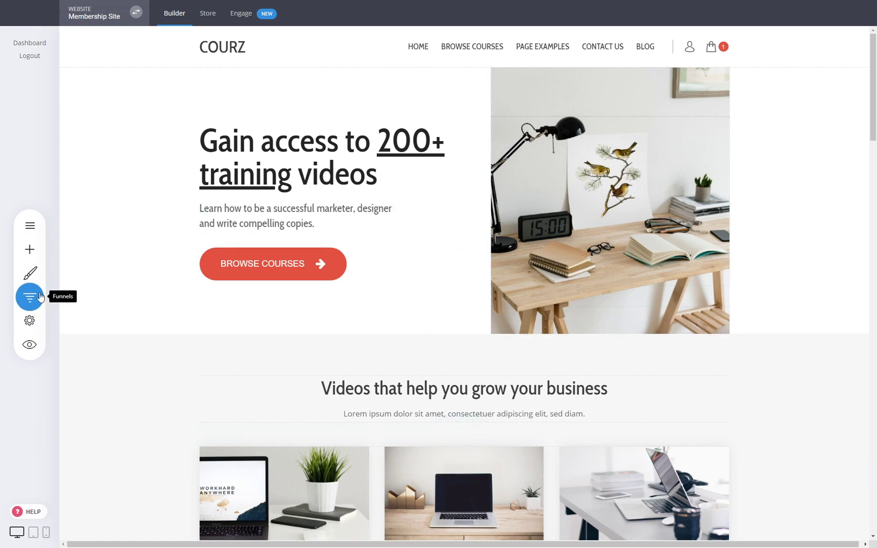
{"action": "left_click", "coordinate": [30, 226]}
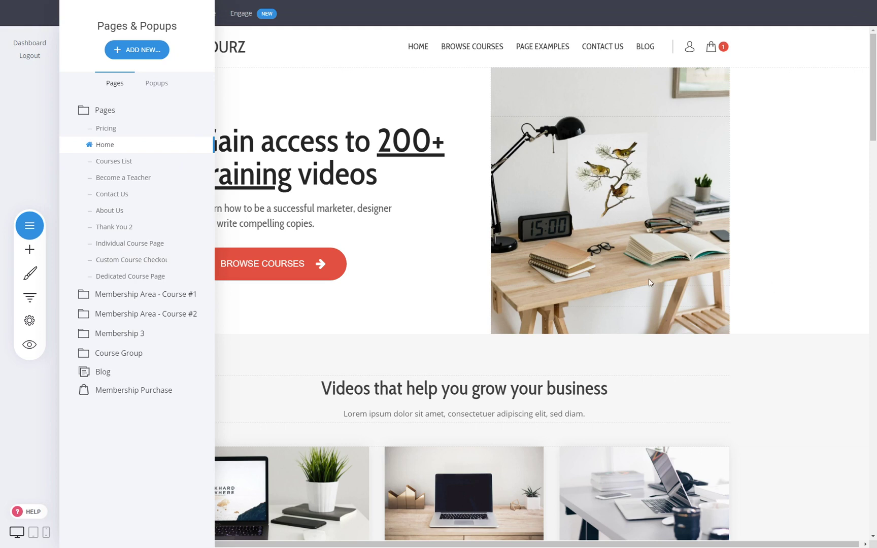
{"action": "left_click", "coordinate": [802, 271]}
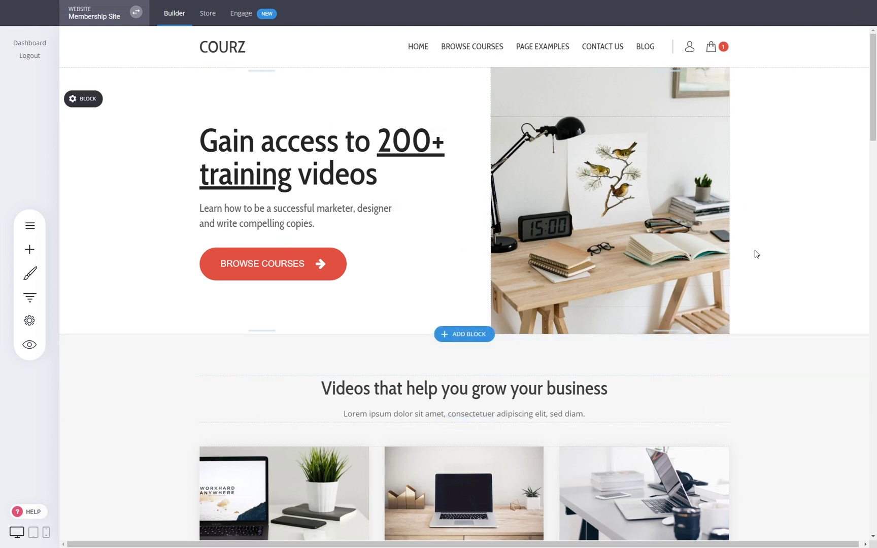
{"action": "scroll", "coordinate": [763, 242], "scroll_direction": "down", "scroll_amount": 5}
{"action": "scroll", "coordinate": [763, 243], "scroll_direction": "down", "scroll_amount": 2}
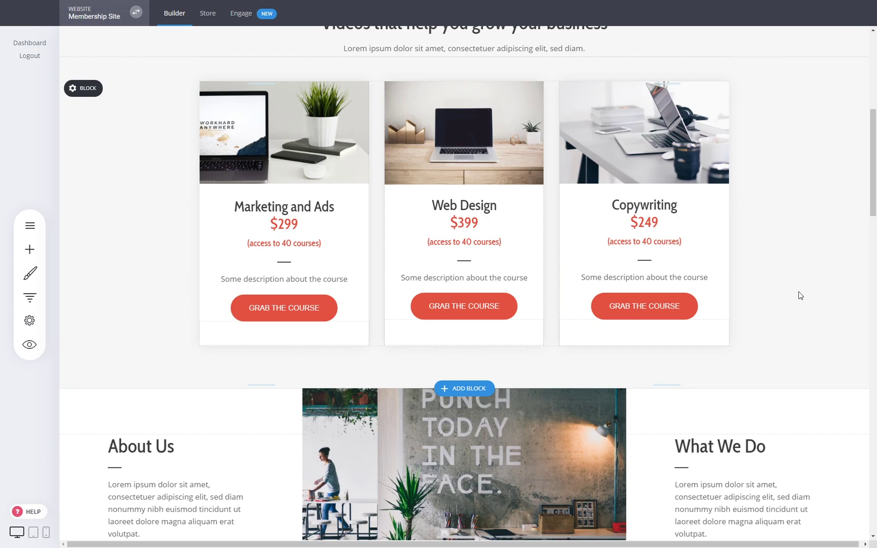
{"action": "scroll", "coordinate": [856, 242], "scroll_direction": "up", "scroll_amount": 7}
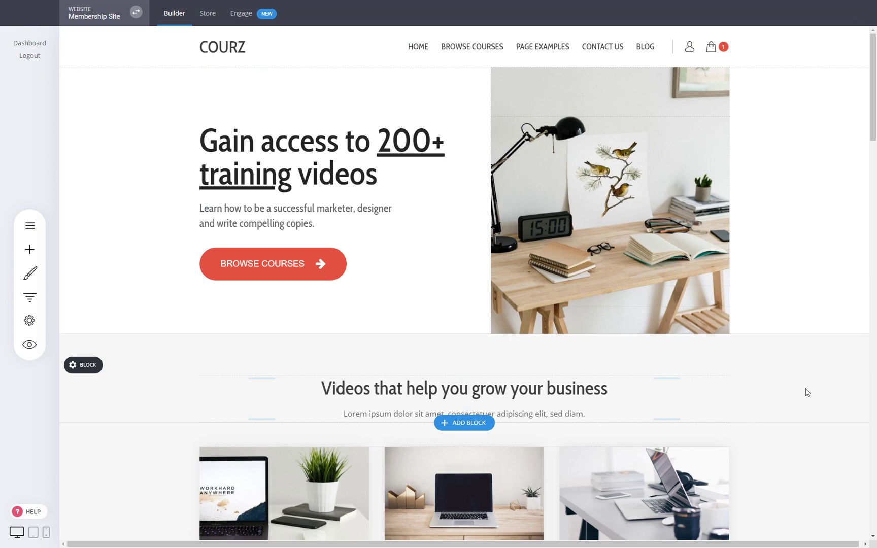
{"action": "left_click", "coordinate": [29, 226]}
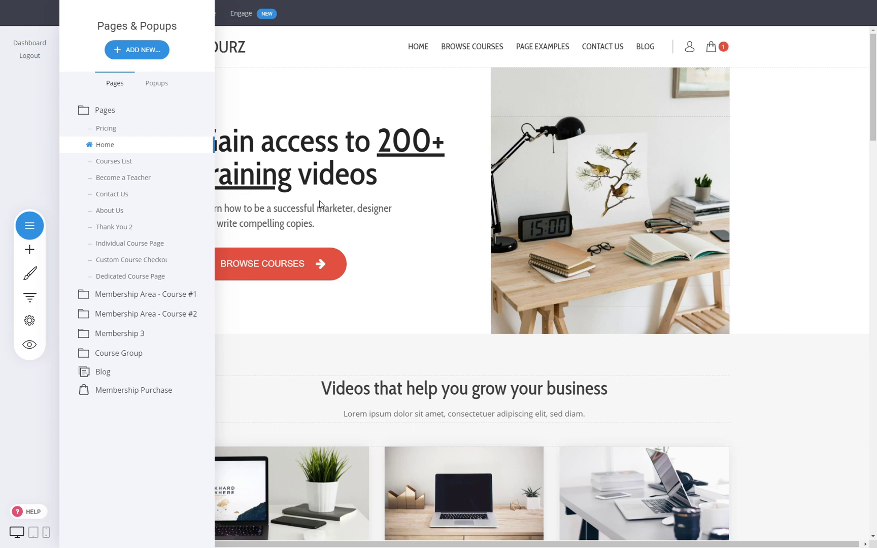
{"action": "left_click", "coordinate": [410, 160]}
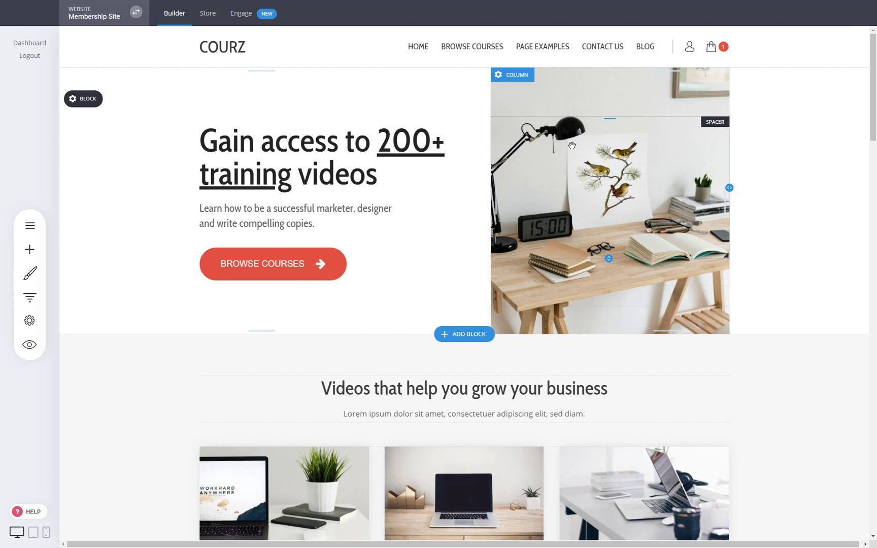
Step: Make the Marketing Course store product a subscription with ongoing payments charged every 1 month and save it
{"action": "left_click", "coordinate": [208, 15]}
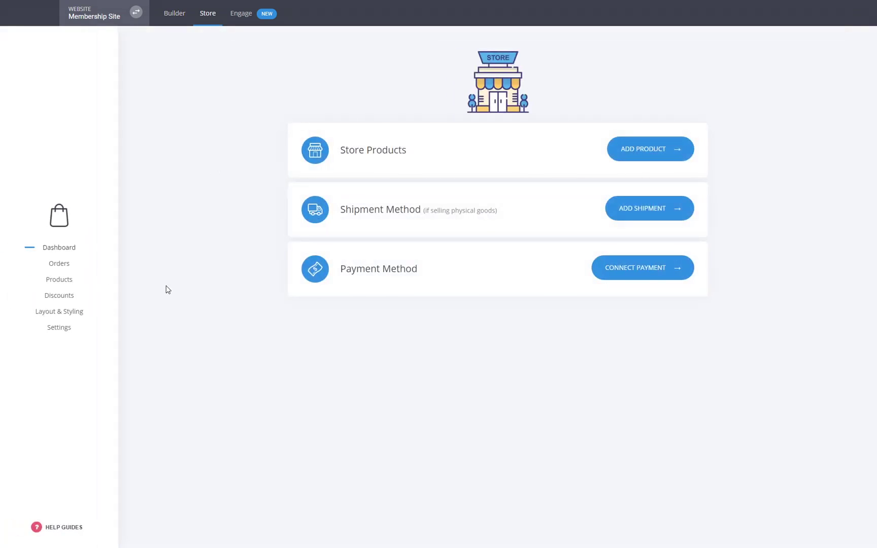
{"action": "left_click", "coordinate": [59, 279]}
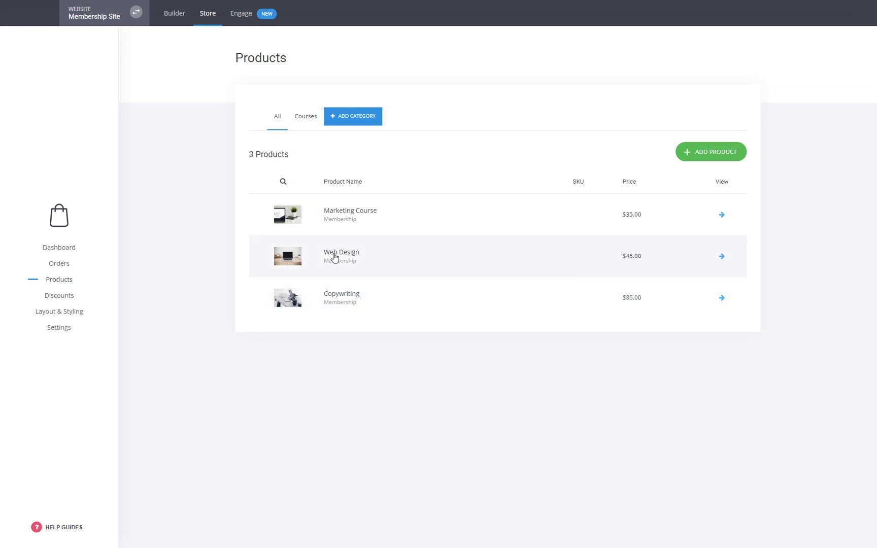
{"action": "left_click", "coordinate": [348, 211]}
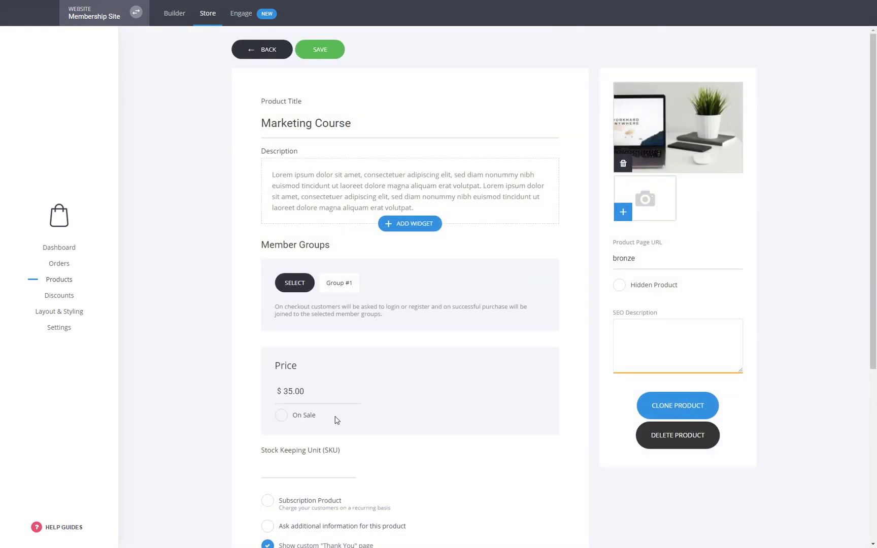
{"action": "scroll", "coordinate": [401, 405], "scroll_direction": "down", "scroll_amount": 3}
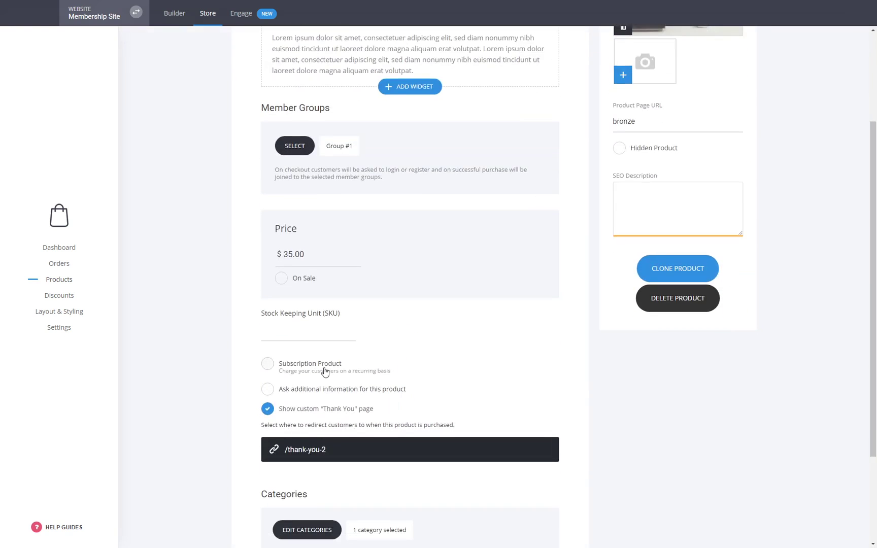
{"action": "left_click", "coordinate": [325, 372]}
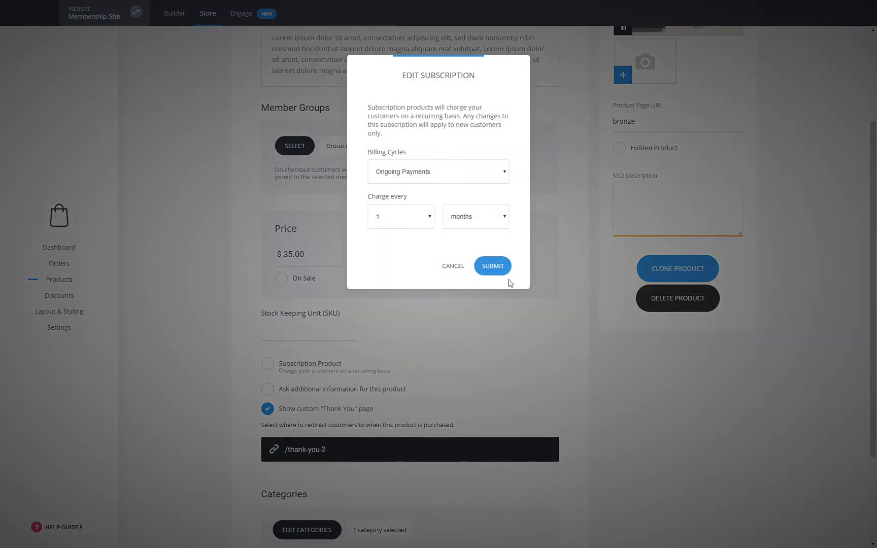
{"action": "left_click", "coordinate": [493, 266]}
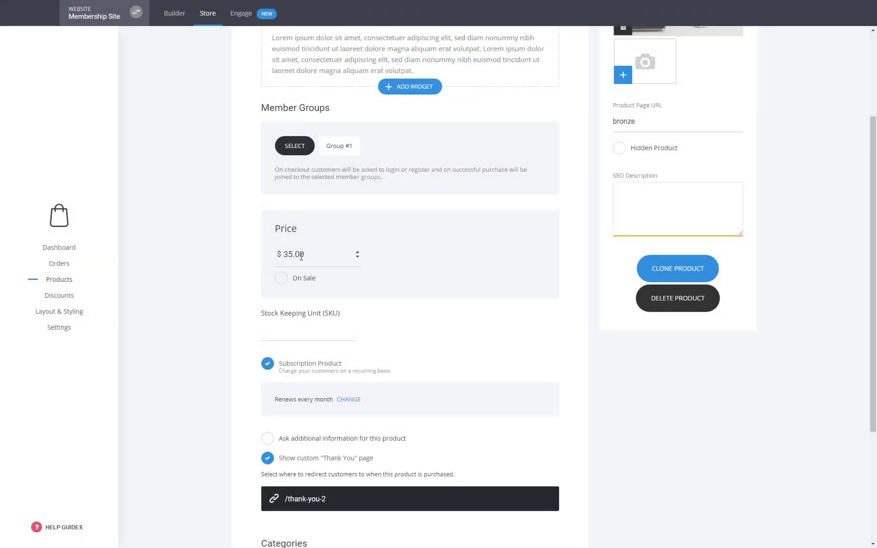
{"action": "scroll", "coordinate": [405, 338], "scroll_direction": "up", "scroll_amount": 3}
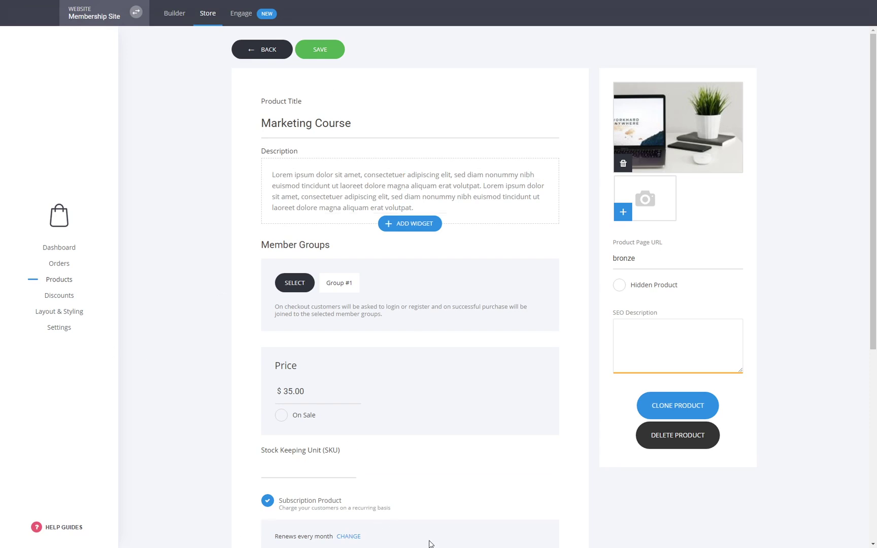
{"action": "left_click", "coordinate": [333, 52]}
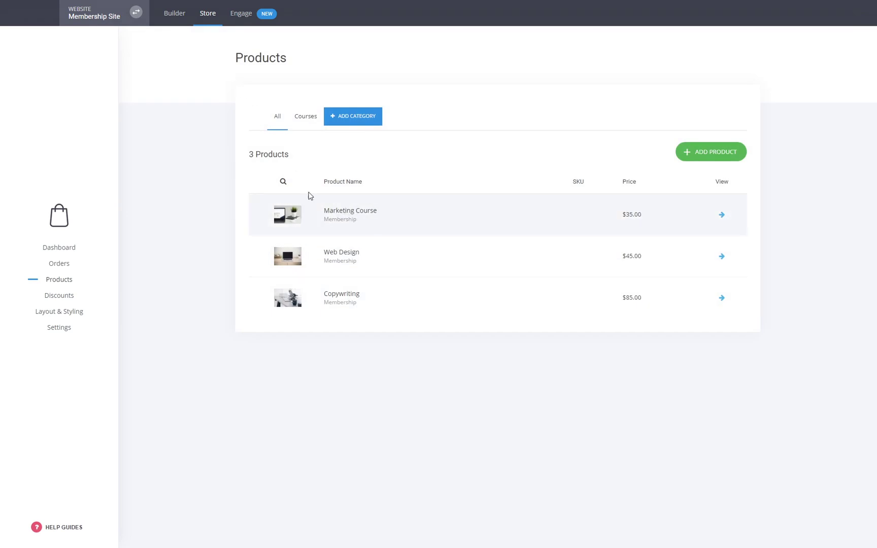
Step: Set the main product of the Custom Course Checkout page's checkout form to Marketing Course in the Builder and save the changes
{"action": "left_click", "coordinate": [183, 24]}
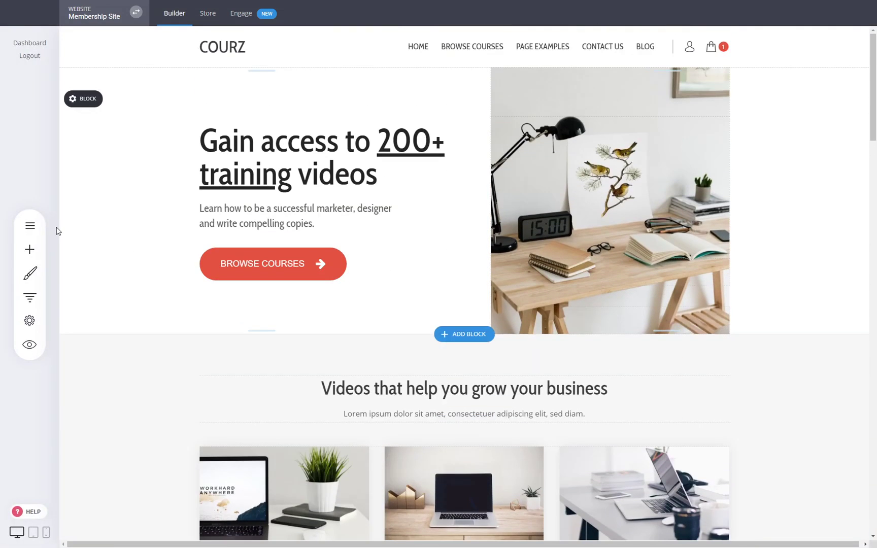
{"action": "left_click", "coordinate": [30, 226]}
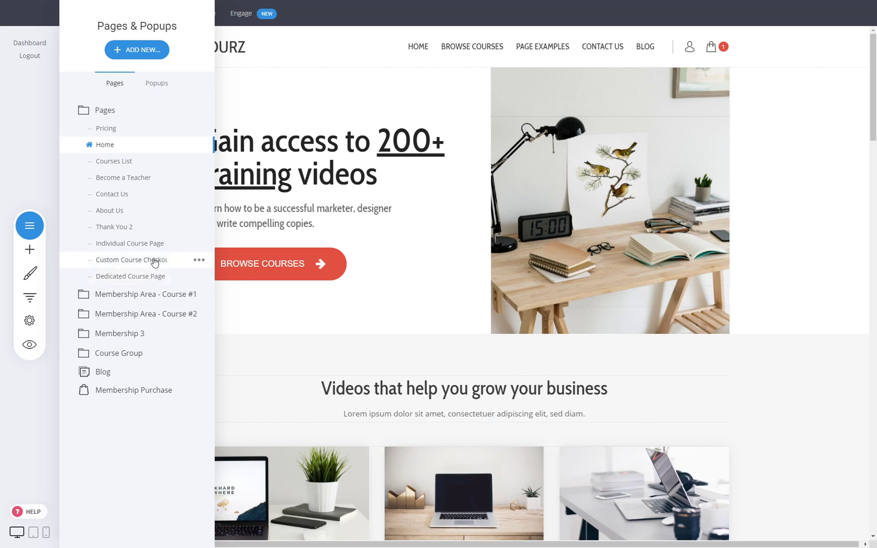
{"action": "left_click", "coordinate": [152, 261]}
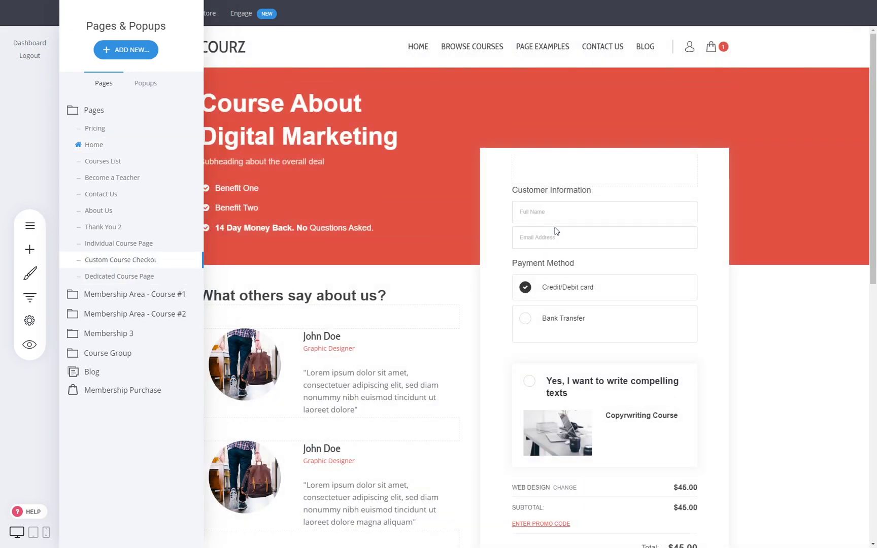
{"action": "left_click", "coordinate": [554, 279]}
{"action": "left_click", "coordinate": [538, 177]}
{"action": "left_click", "coordinate": [387, 308]}
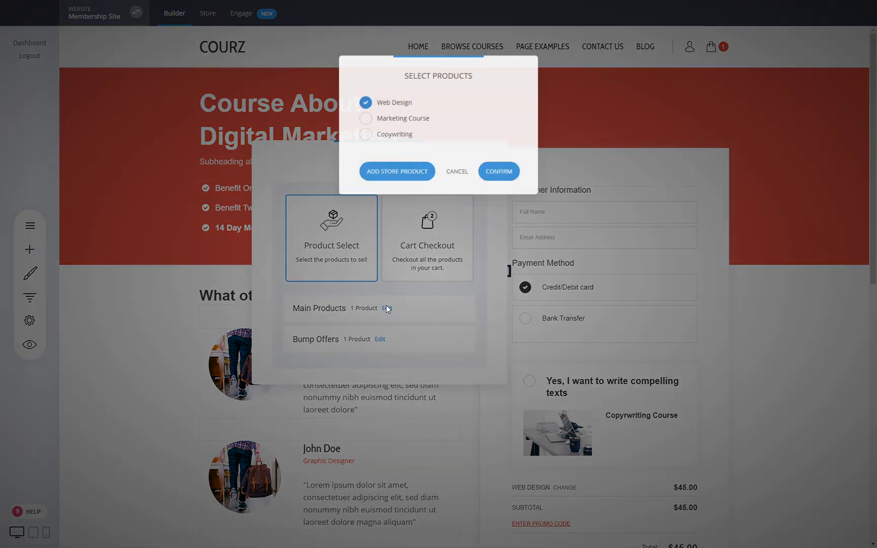
{"action": "left_click", "coordinate": [403, 119]}
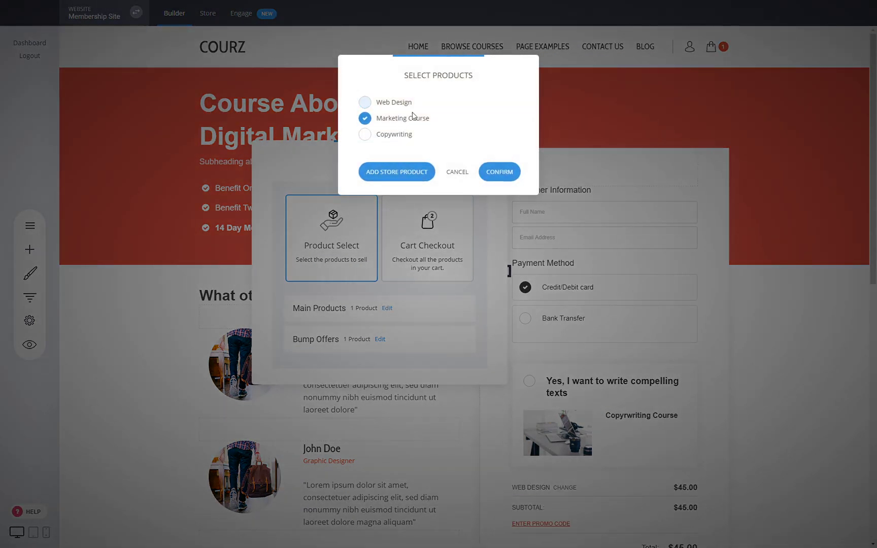
{"action": "left_click", "coordinate": [499, 172]}
{"action": "left_click", "coordinate": [763, 344]}
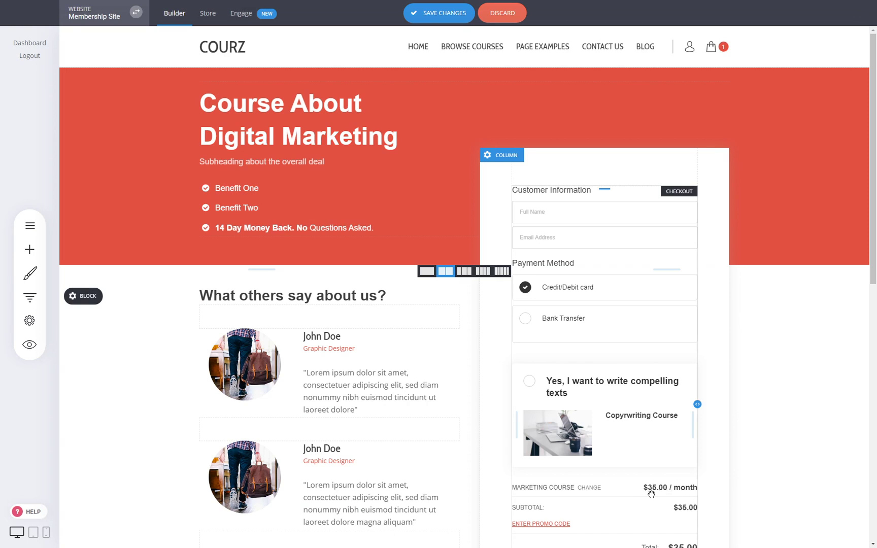
{"action": "left_click", "coordinate": [440, 13]}
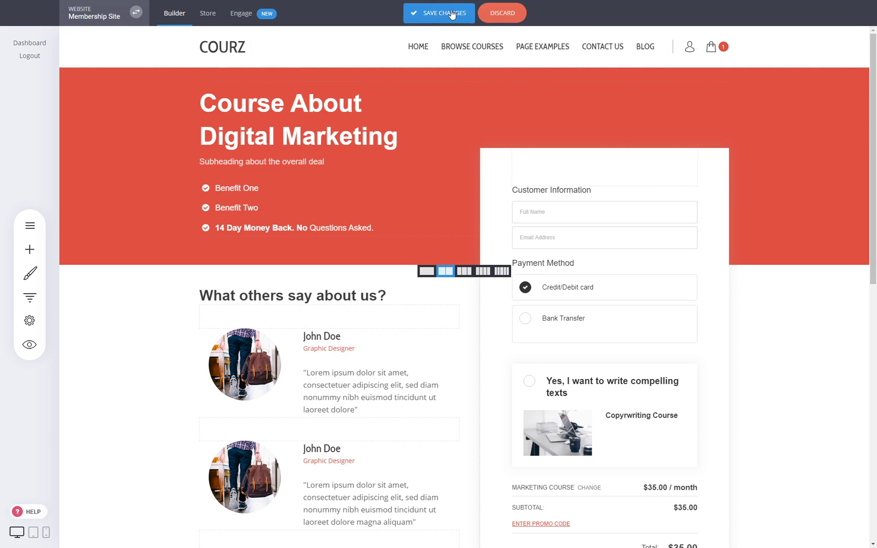
Step: Preview the checkout page, enter the credit card number, expiry date, security code and postal code, and try to complete the order
{"action": "left_click", "coordinate": [31, 355]}
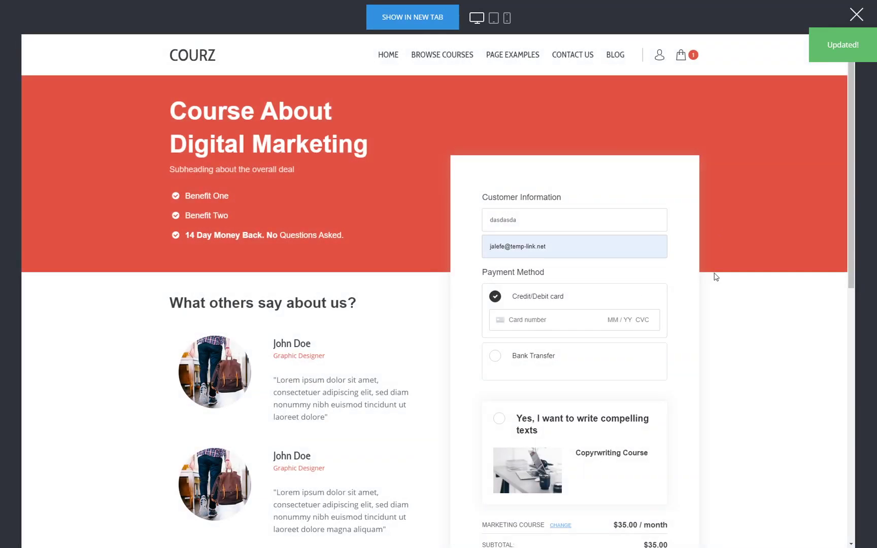
{"action": "left_click", "coordinate": [600, 325]}
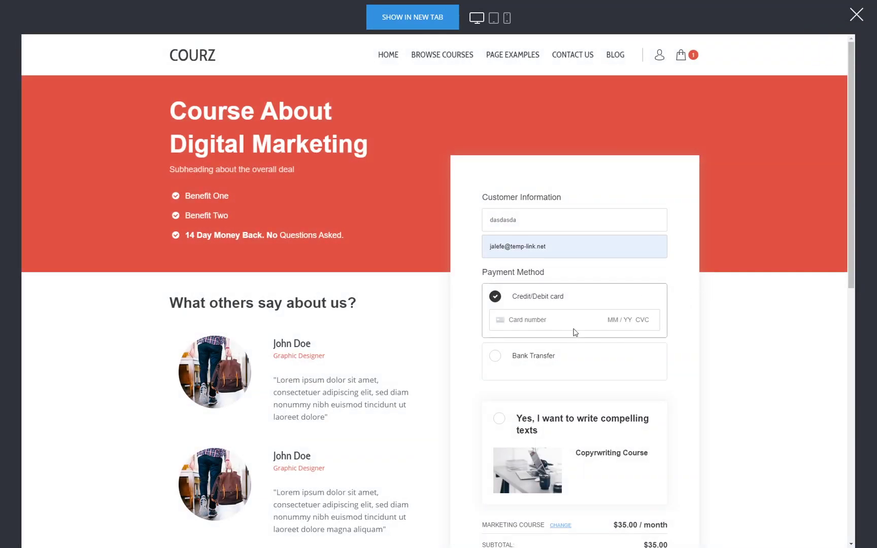
{"action": "type", "text": "4242 42"}
{"action": "key", "text": "ctrl+a"}
{"action": "type", "text": "424242424242424204242"}
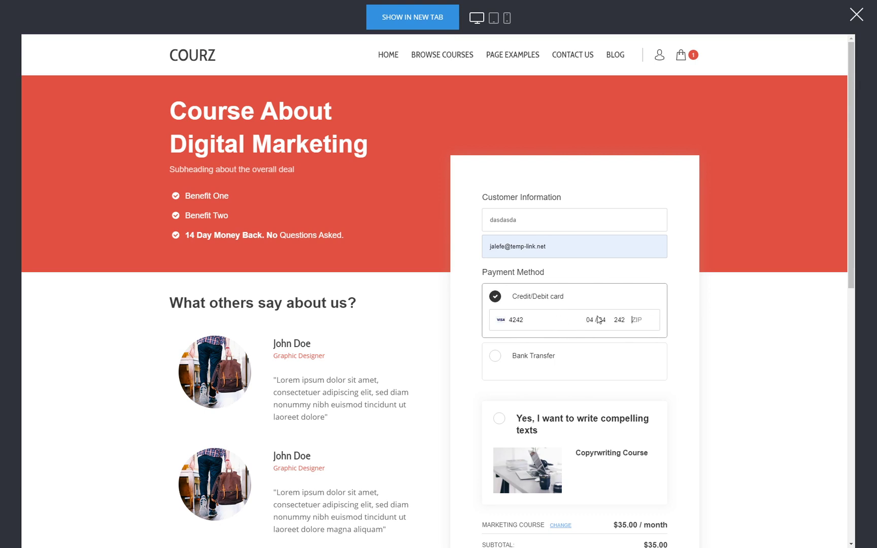
{"action": "left_click", "coordinate": [777, 353]}
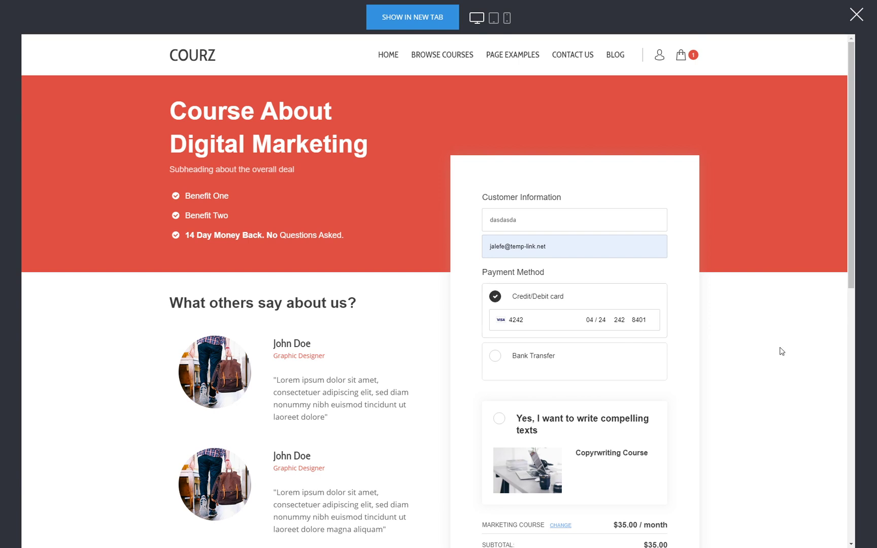
{"action": "scroll", "coordinate": [777, 352], "scroll_direction": "down", "scroll_amount": 3}
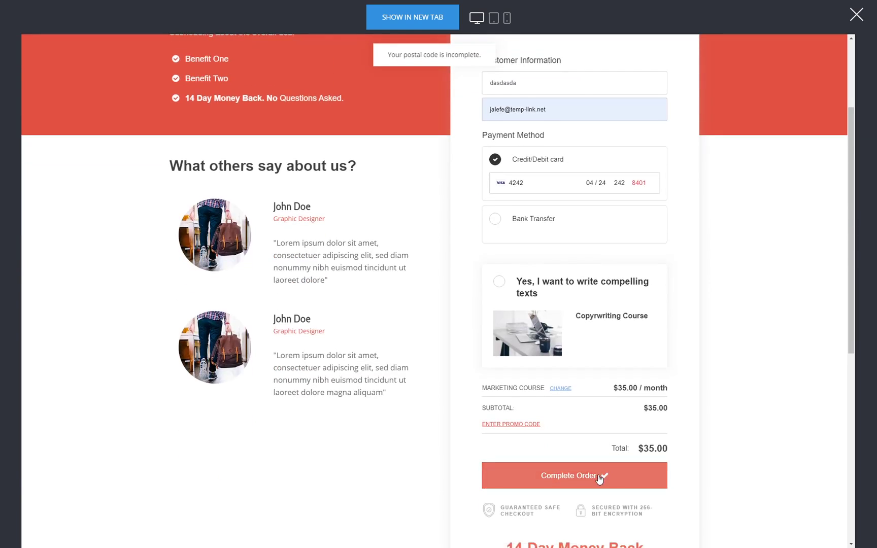
{"action": "left_click", "coordinate": [608, 479]}
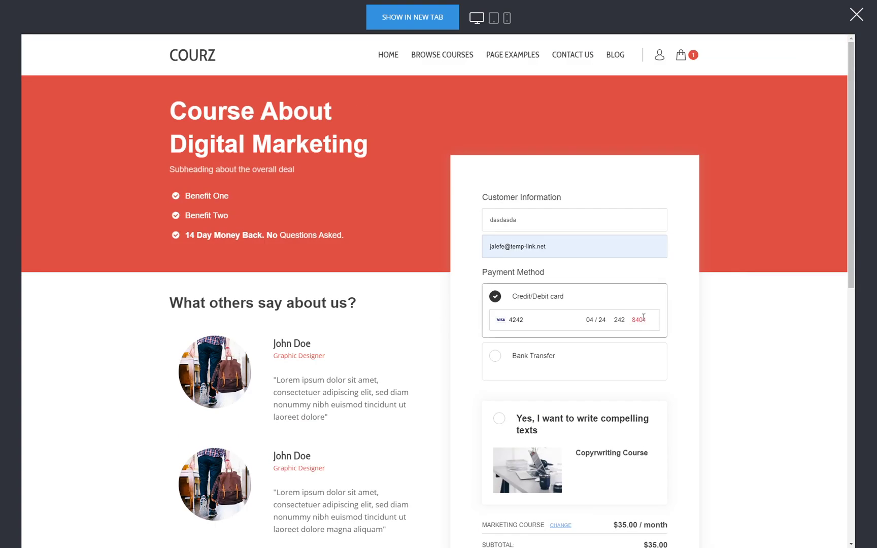
Step: Re-enter the credit card number and correct the card details in the payment form
{"action": "left_click", "coordinate": [547, 326]}
{"action": "left_click", "coordinate": [643, 321]}
{"action": "scroll", "coordinate": [603, 392], "scroll_direction": "down", "scroll_amount": 5}
{"action": "left_click", "coordinate": [587, 346]}
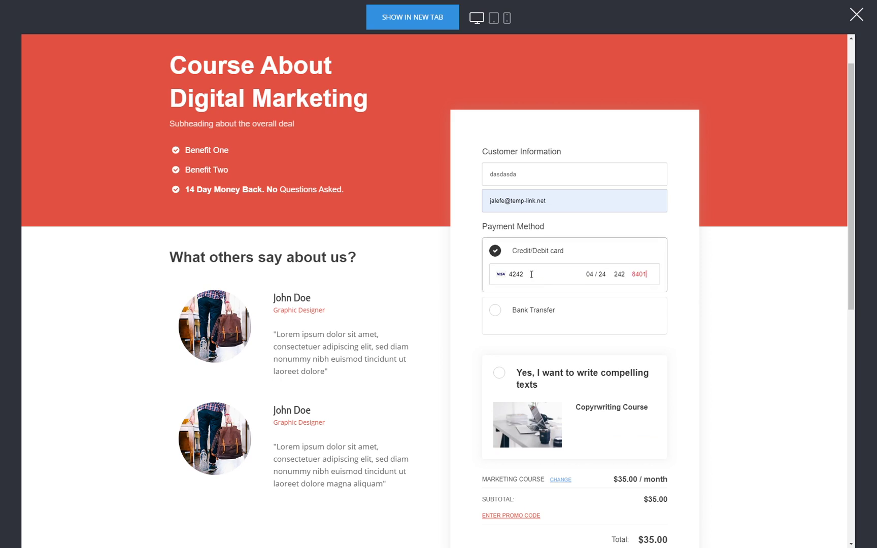
{"action": "left_click_drag", "start_coordinate": [531, 275], "coordinate": [442, 274]}
{"action": "left_click", "coordinate": [577, 273]}
Step: Choose Bank Transfer as the payment method and complete the Marketing Course order
{"action": "left_click", "coordinate": [502, 320]}
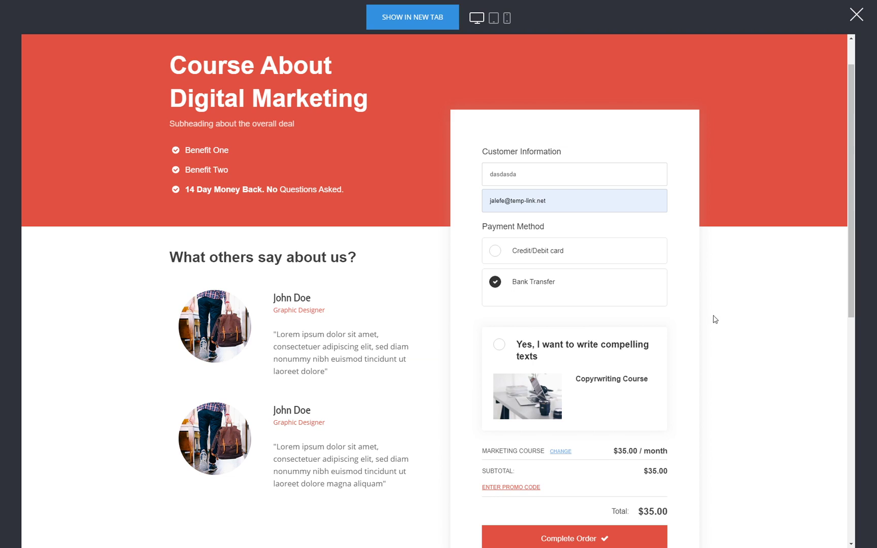
{"action": "left_click", "coordinate": [556, 256]}
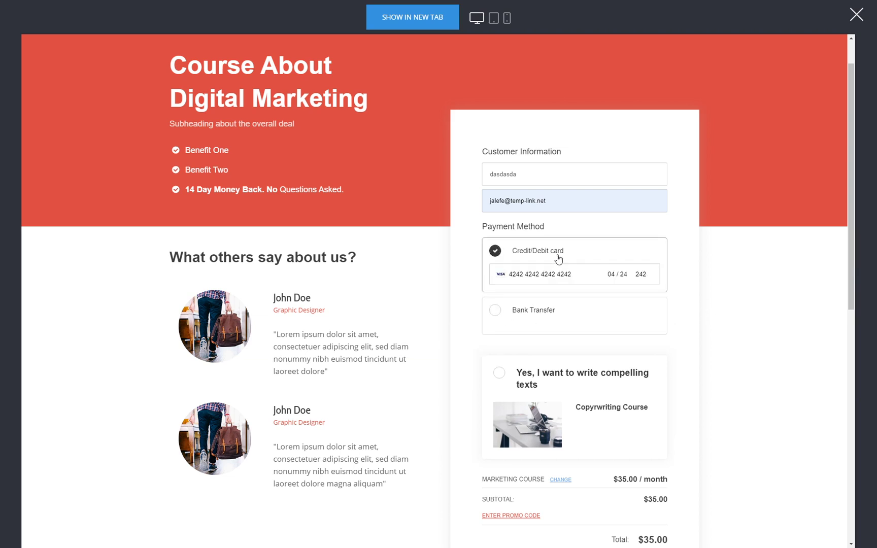
{"action": "left_click", "coordinate": [586, 306]}
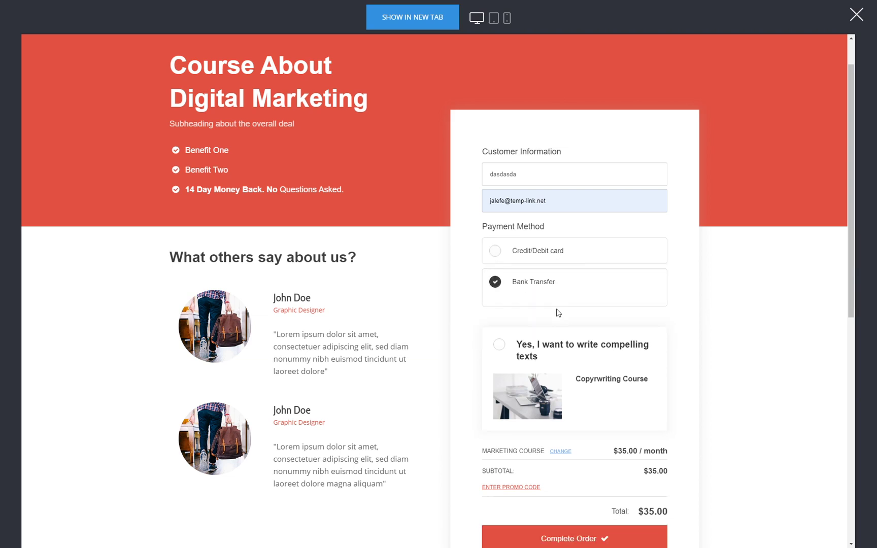
{"action": "scroll", "coordinate": [734, 295], "scroll_direction": "down", "scroll_amount": 1}
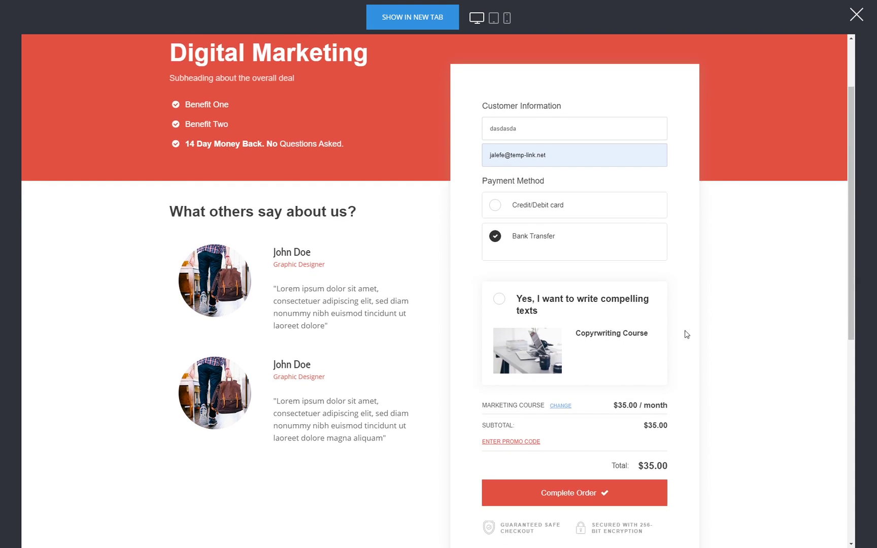
{"action": "left_click", "coordinate": [609, 494]}
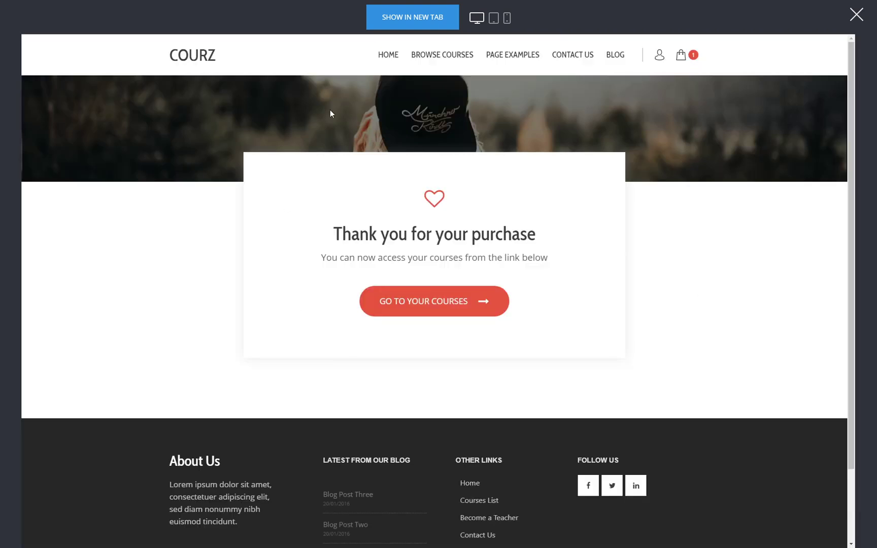
Step: Examine the buyer's course page, subscription details and membership groups in the customer account, and close the preview
{"action": "left_click", "coordinate": [438, 306]}
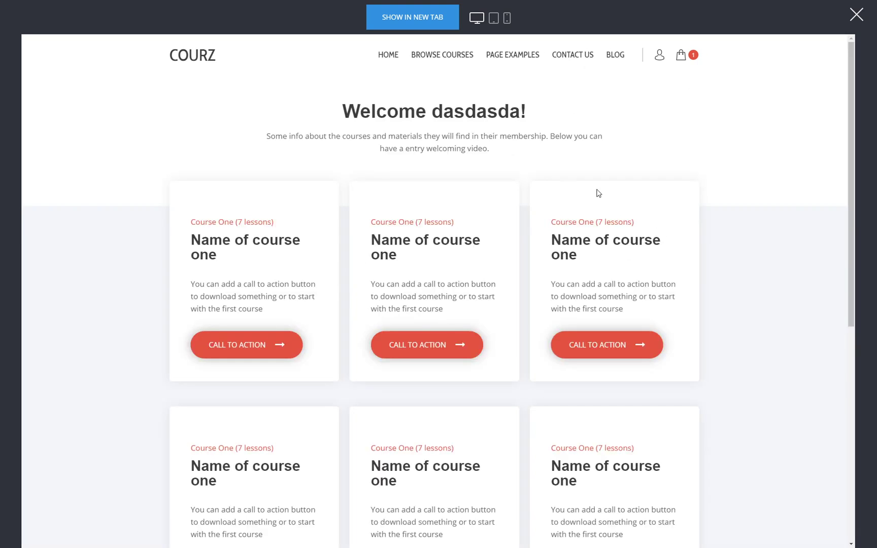
{"action": "left_click", "coordinate": [660, 56]}
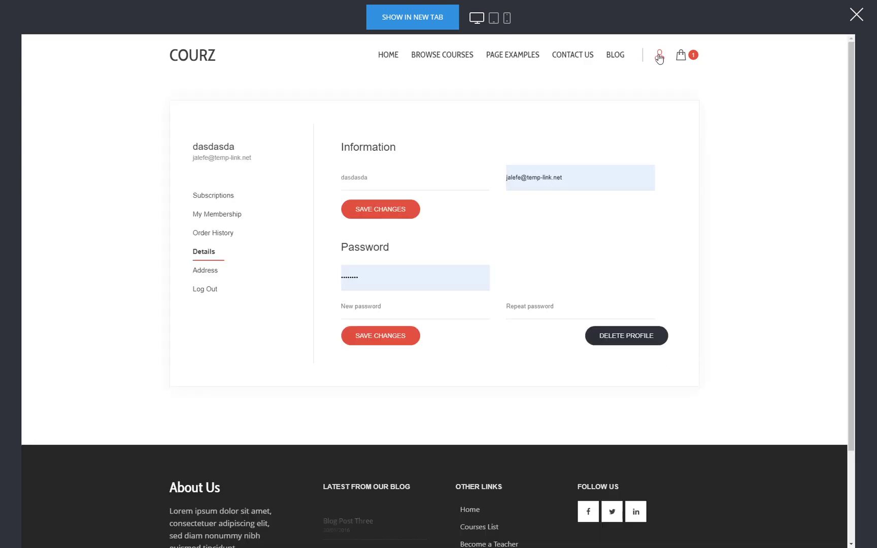
{"action": "left_click", "coordinate": [238, 201]}
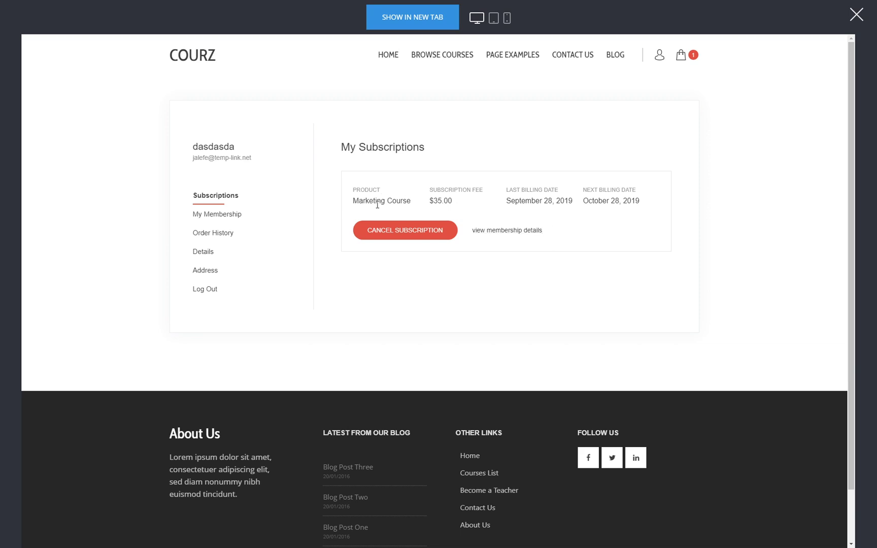
{"action": "left_click_drag", "start_coordinate": [406, 202], "coordinate": [354, 203]}
{"action": "left_click_drag", "start_coordinate": [434, 201], "coordinate": [461, 201]}
{"action": "left_click", "coordinate": [446, 201]}
{"action": "left_click", "coordinate": [521, 232]}
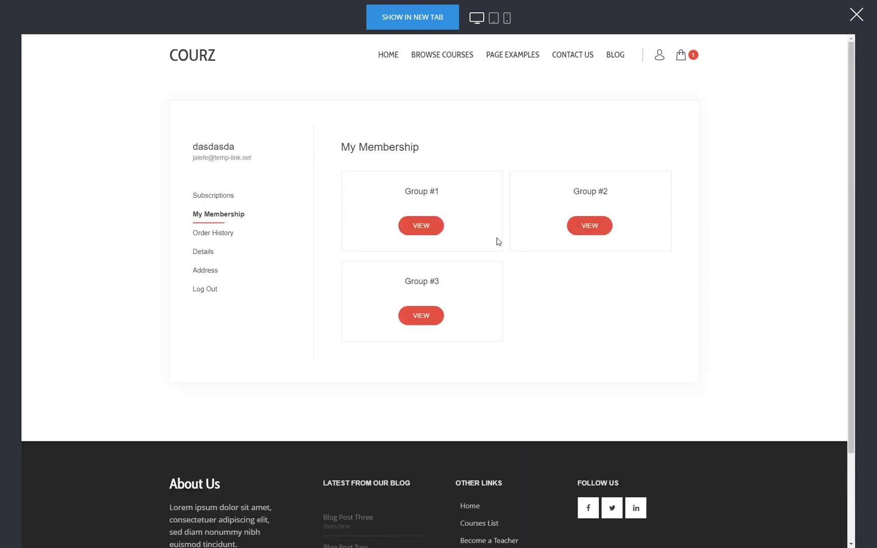
{"action": "left_click", "coordinate": [849, 23]}
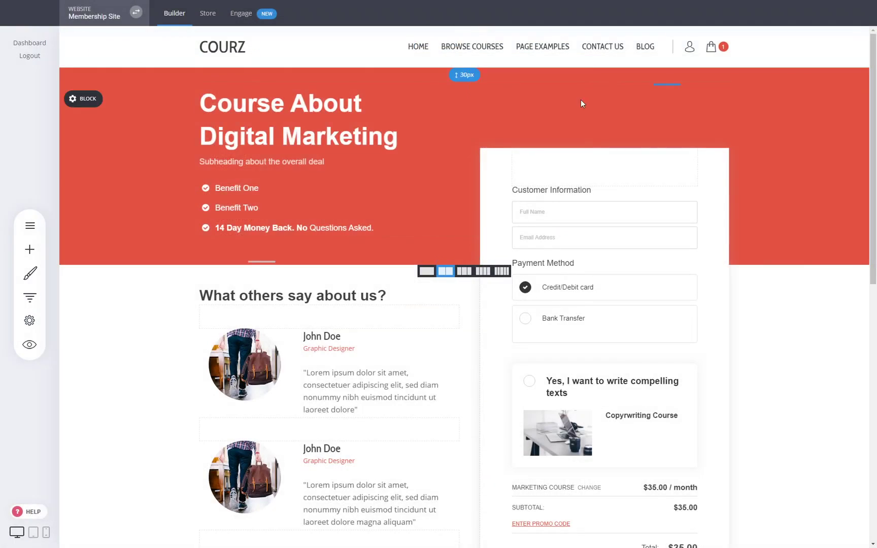
Step: Examine the product types offered for a new store product and dismiss the choice without adding one
{"action": "left_click", "coordinate": [215, 23]}
{"action": "left_click", "coordinate": [67, 283]}
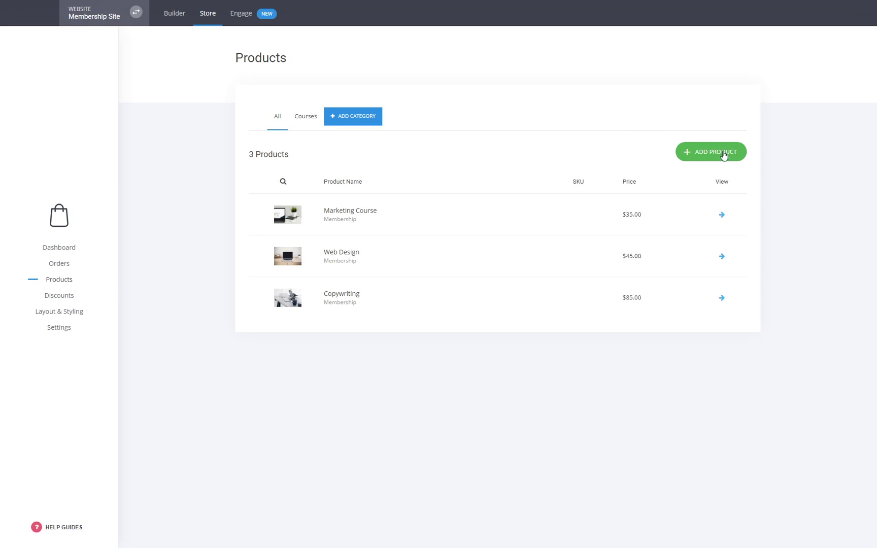
{"action": "left_click", "coordinate": [723, 154]}
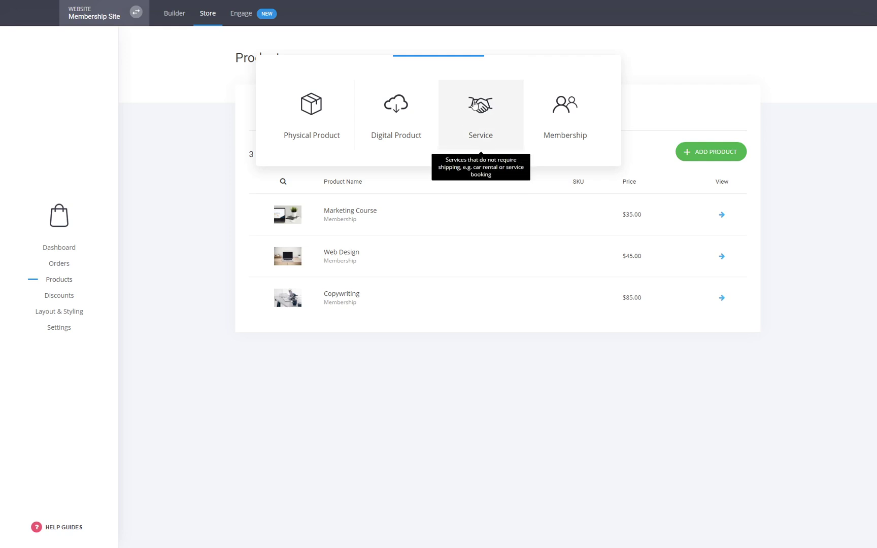
{"action": "left_click", "coordinate": [395, 387]}
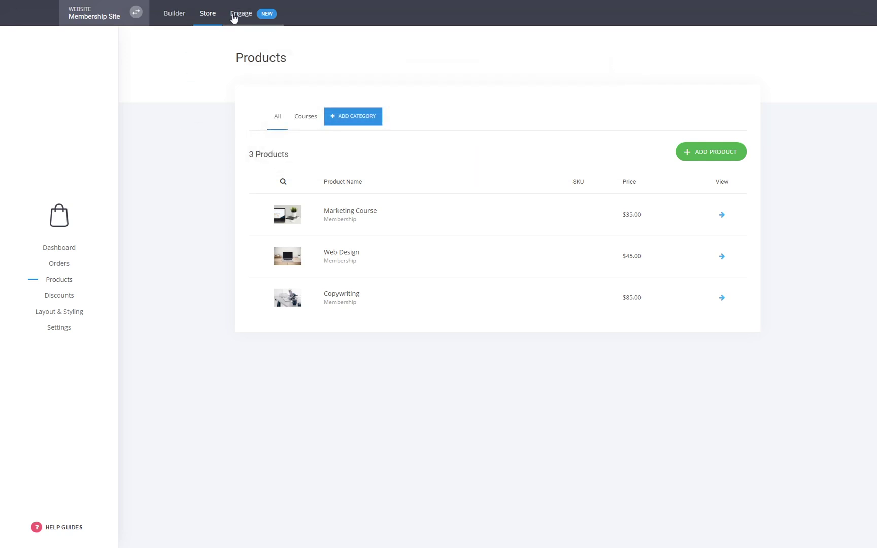
Step: Start adding a new page in the Builder and examine the Membership / Course and Checkout page templates
{"action": "left_click", "coordinate": [175, 14]}
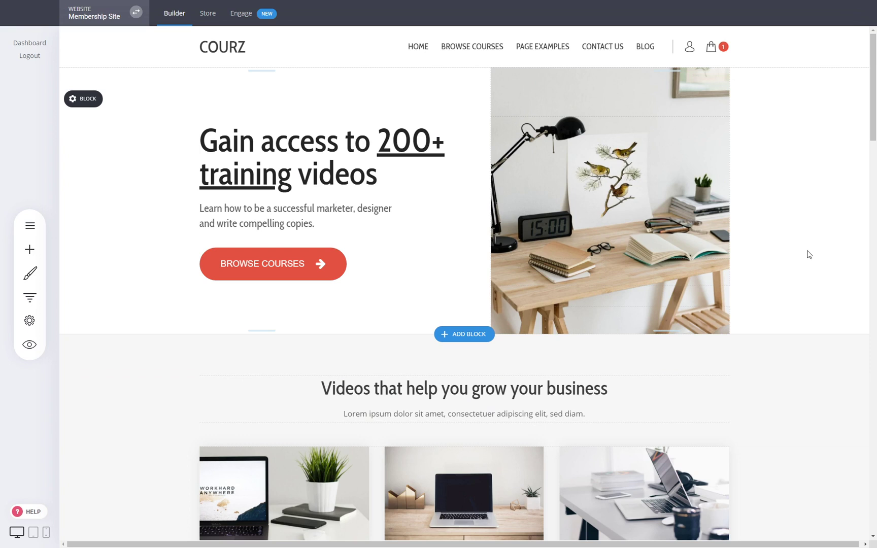
{"action": "left_click", "coordinate": [28, 224]}
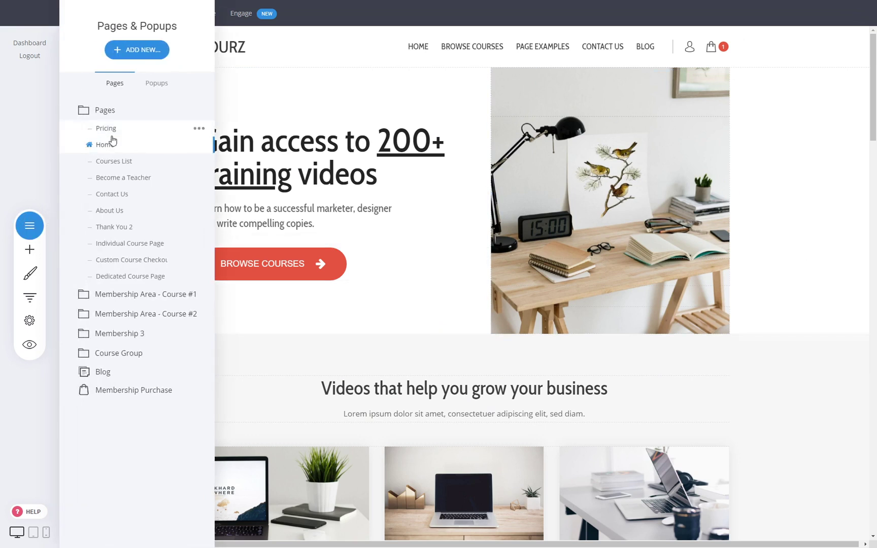
{"action": "left_click", "coordinate": [137, 51]}
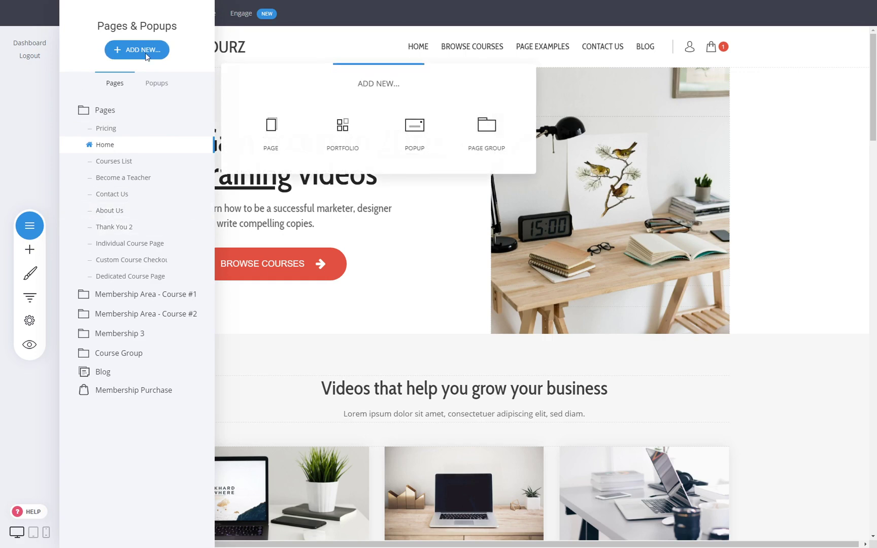
{"action": "left_click", "coordinate": [270, 136]}
{"action": "left_click", "coordinate": [113, 291]}
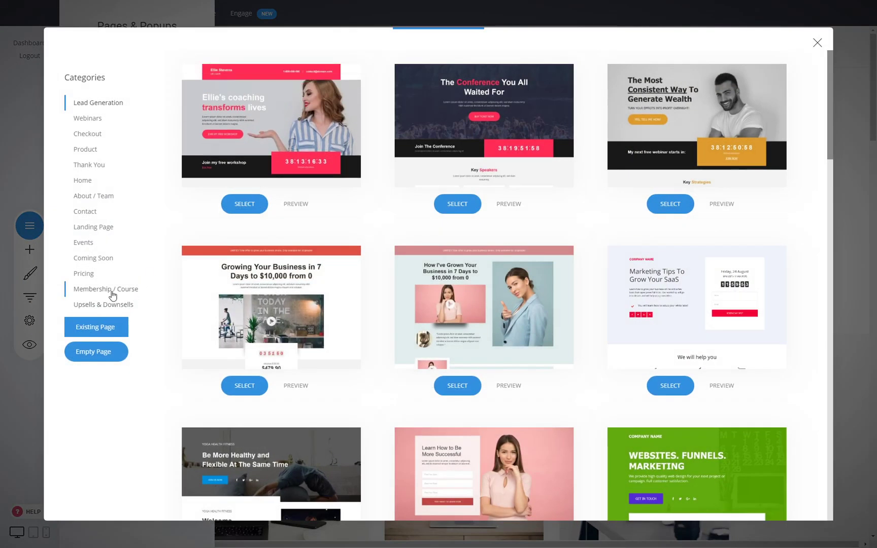
{"action": "scroll", "coordinate": [406, 279], "scroll_direction": "down", "scroll_amount": 3}
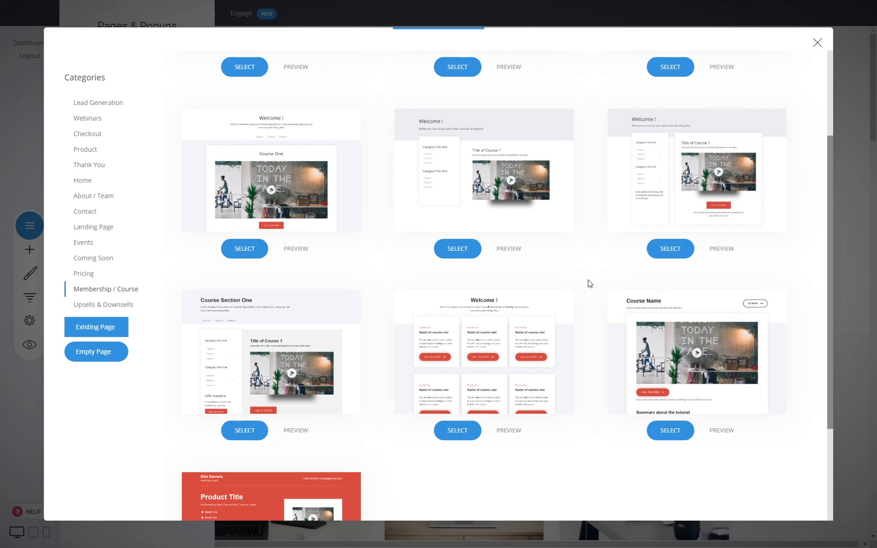
{"action": "scroll", "coordinate": [589, 282], "scroll_direction": "up", "scroll_amount": 3}
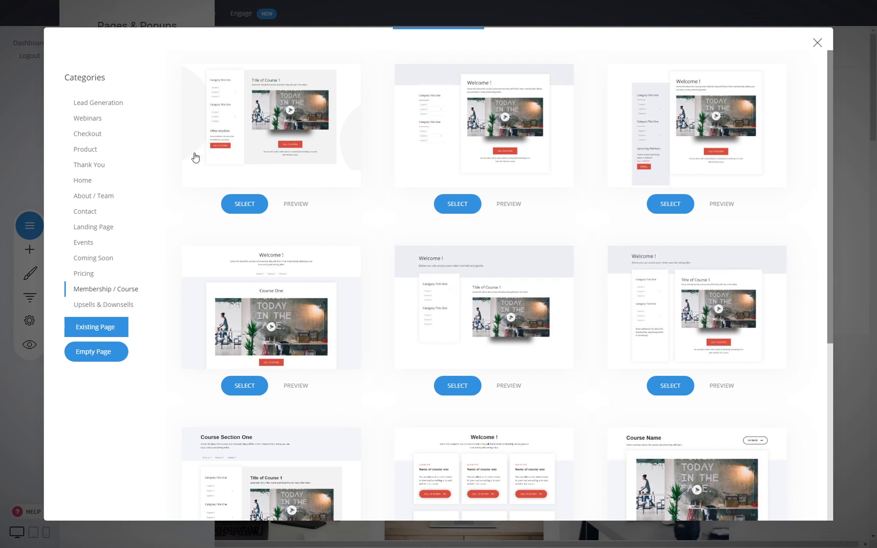
{"action": "left_click", "coordinate": [88, 137]}
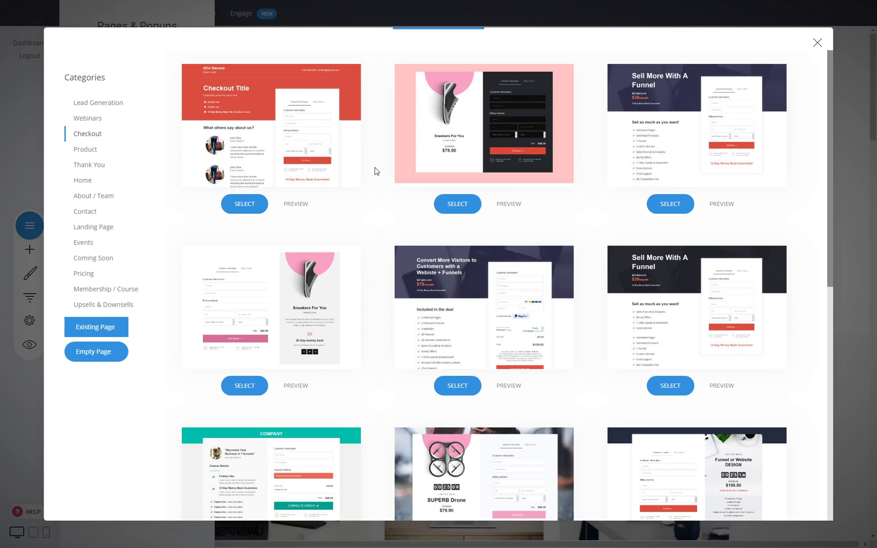
{"action": "left_click", "coordinate": [110, 289]}
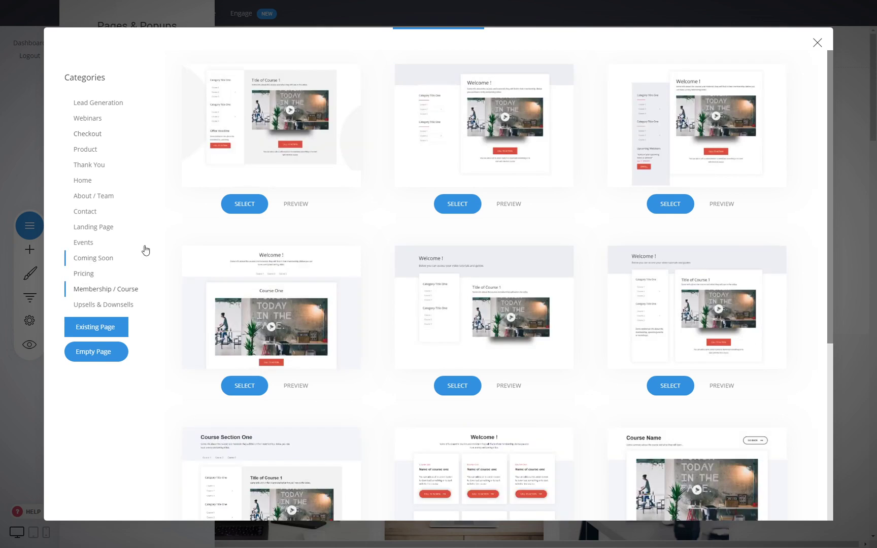
Step: Review the remaining Membership / Course page templates and close the template gallery without adding a page
{"action": "scroll", "coordinate": [342, 288], "scroll_direction": "down", "scroll_amount": 5}
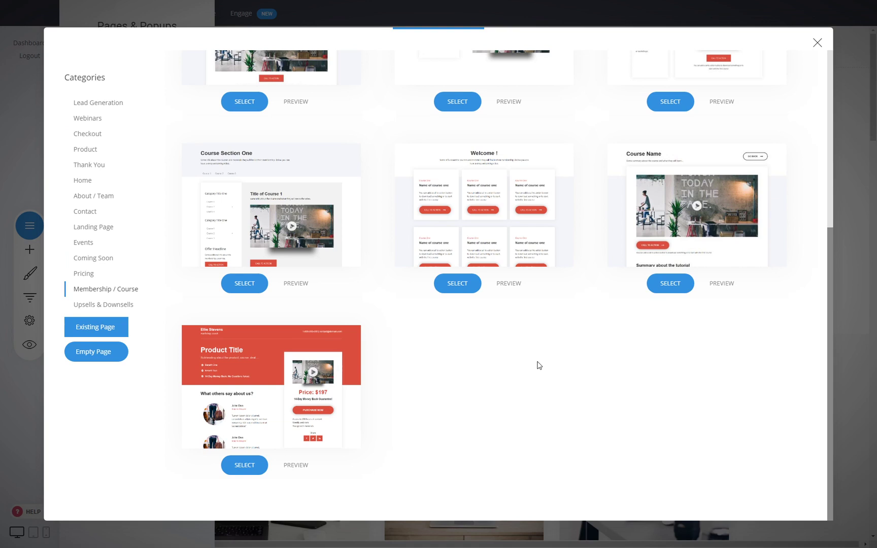
{"action": "left_click", "coordinate": [816, 43]}
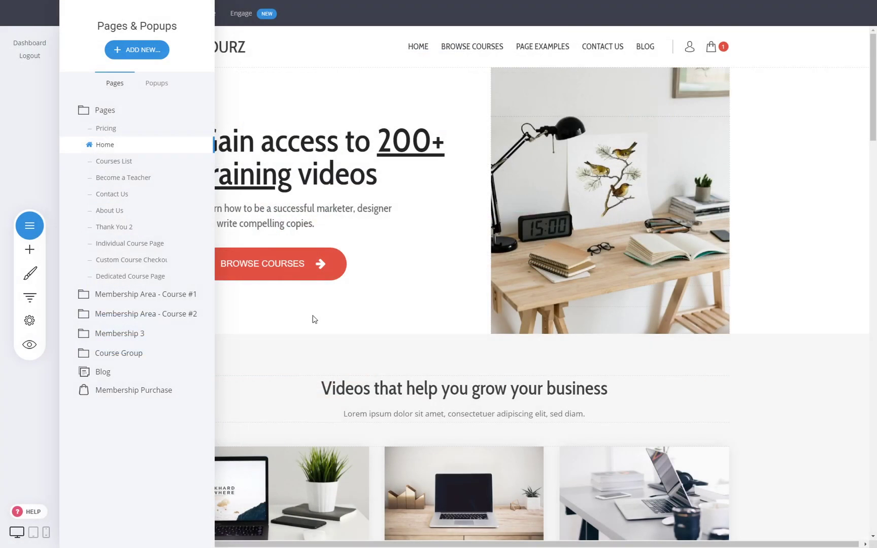
{"action": "left_click", "coordinate": [387, 224]}
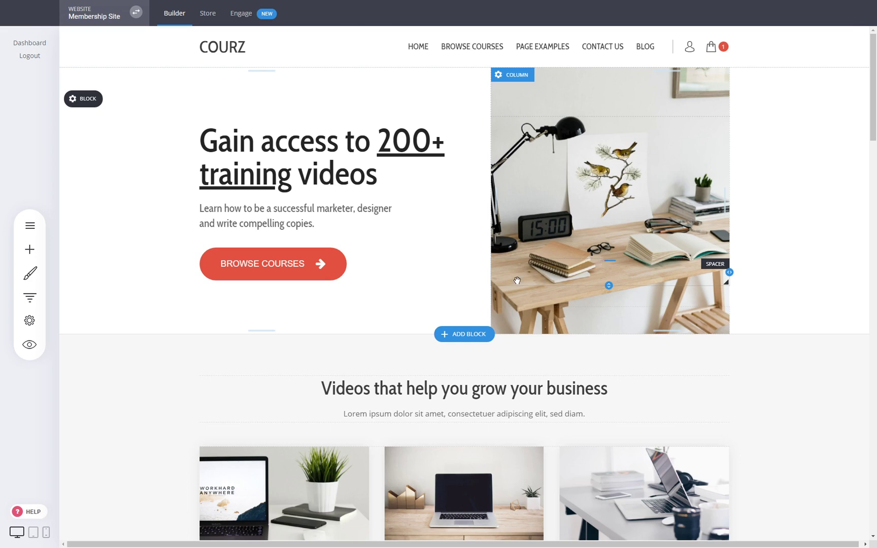
Step: Examine the Courses List page with its course offers and bundle deal, return to the Home page and check the page list
{"action": "left_click", "coordinate": [30, 229]}
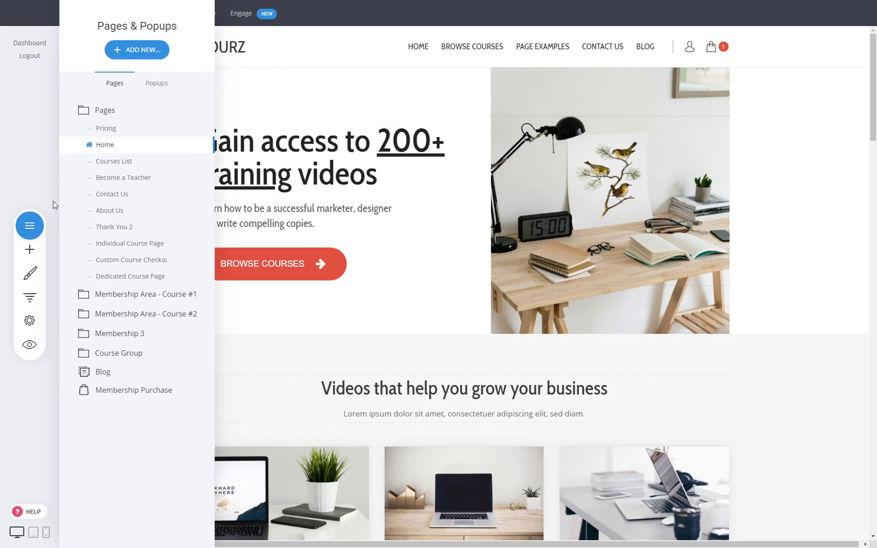
{"action": "left_click", "coordinate": [128, 167]}
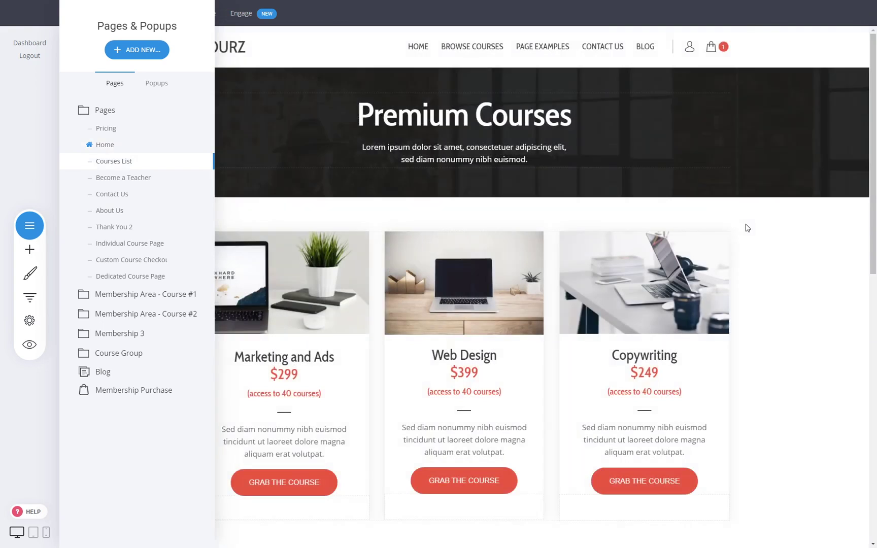
{"action": "left_click", "coordinate": [747, 228]}
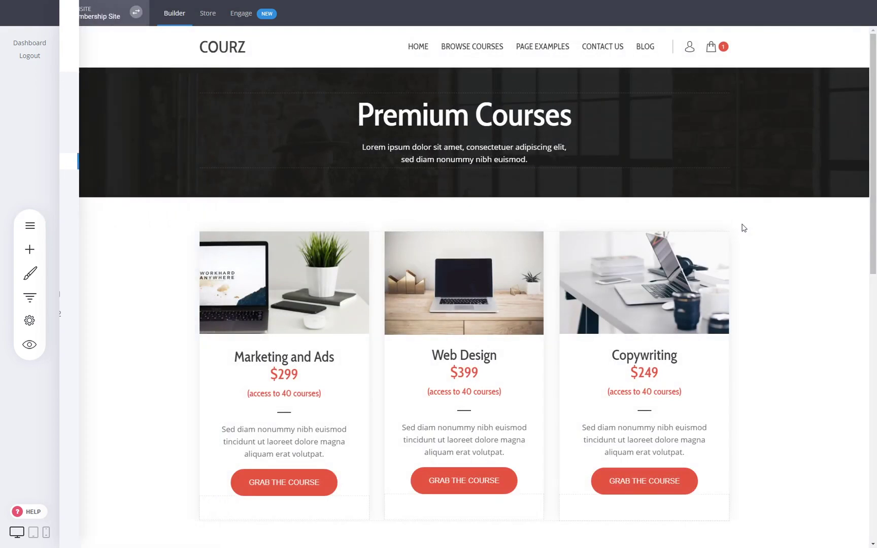
{"action": "scroll", "coordinate": [789, 364], "scroll_direction": "down", "scroll_amount": 5}
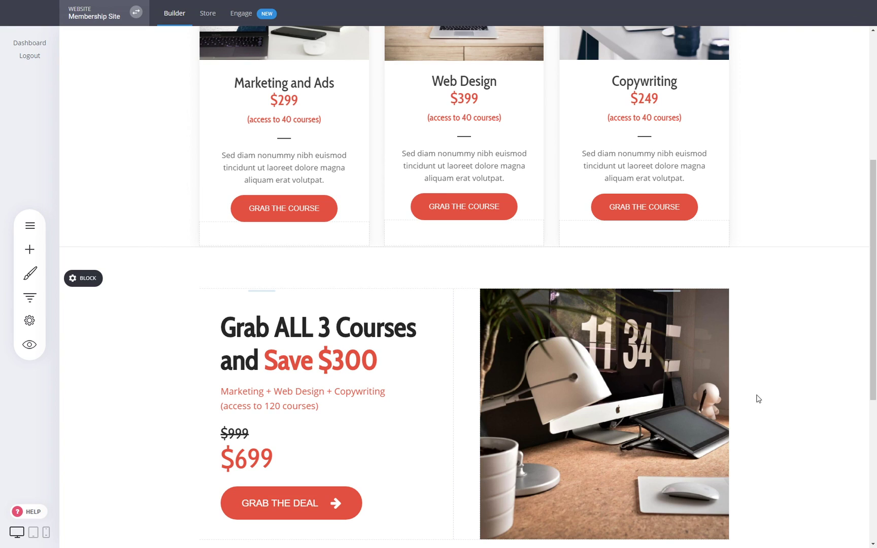
{"action": "scroll", "coordinate": [758, 397], "scroll_direction": "up", "scroll_amount": 5}
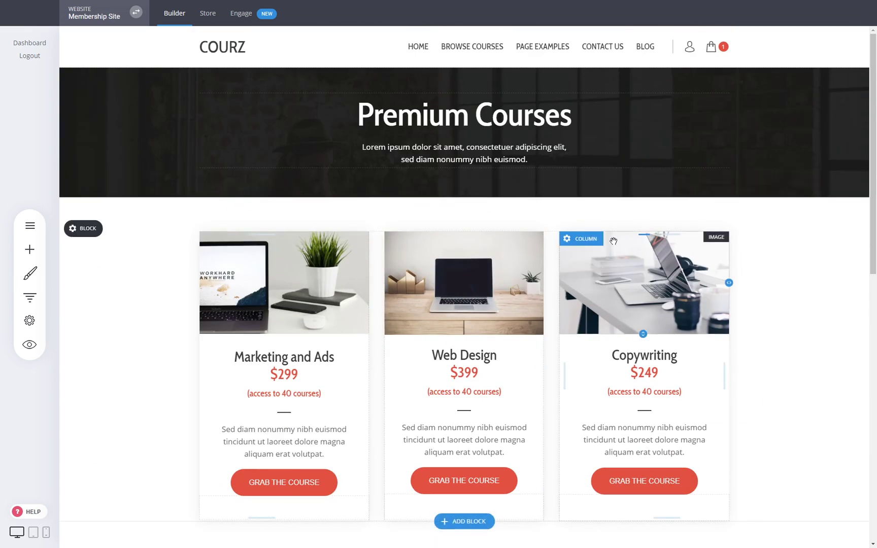
{"action": "left_click", "coordinate": [428, 50]}
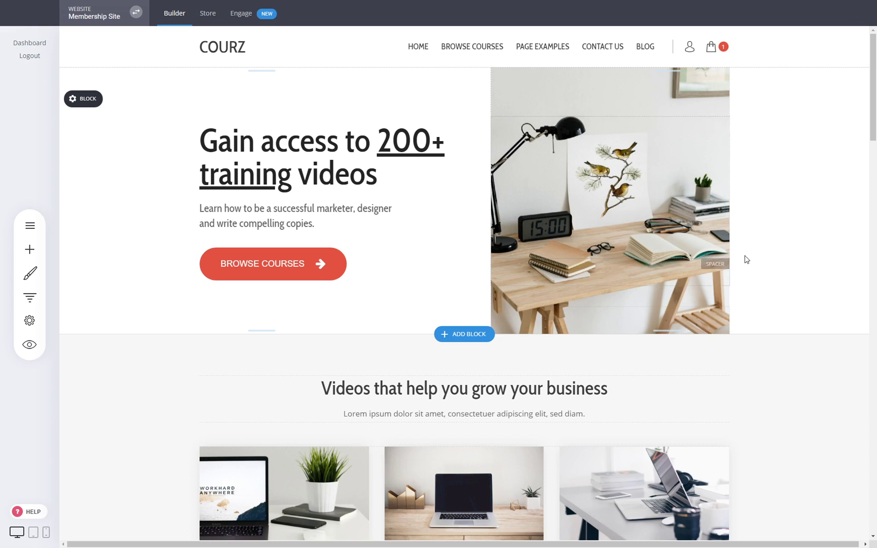
{"action": "left_click", "coordinate": [22, 229]}
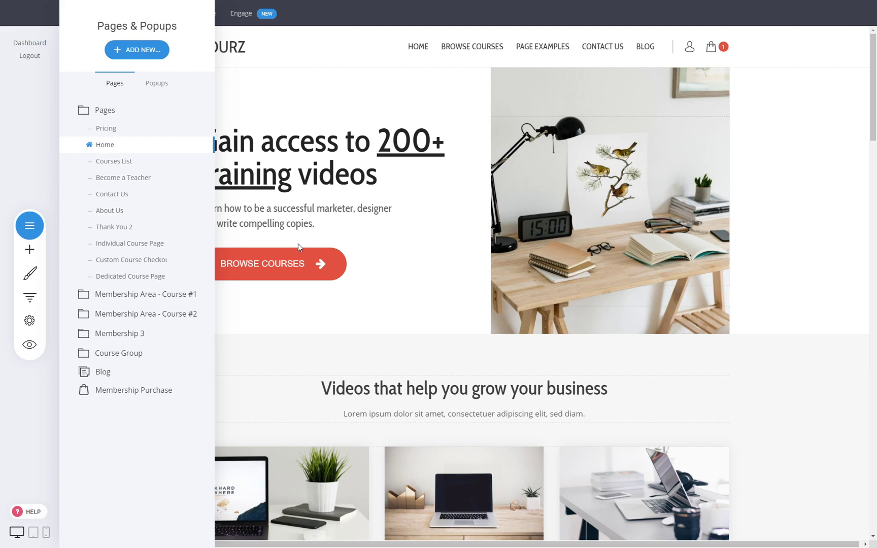
{"action": "left_click", "coordinate": [279, 253]}
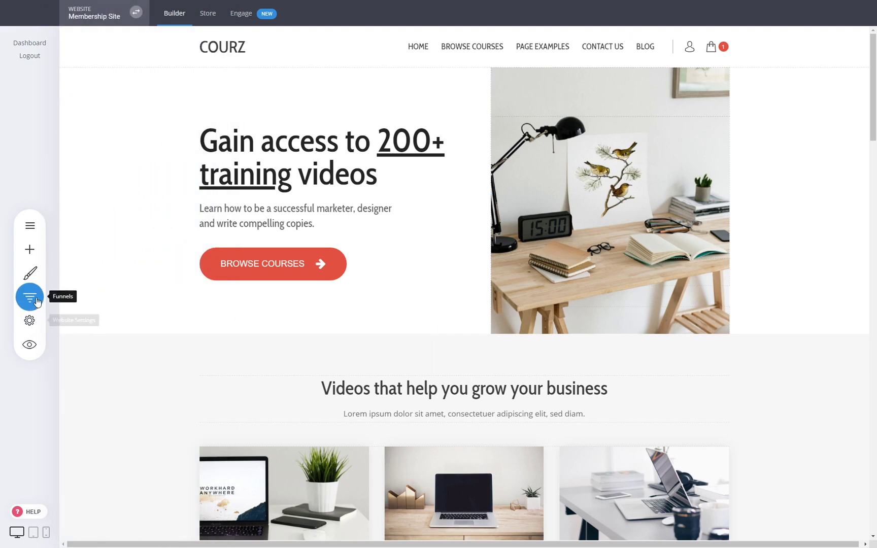
Step: Start creating a funnel and examine the Sales / Product funnel templates
{"action": "left_click", "coordinate": [23, 301]}
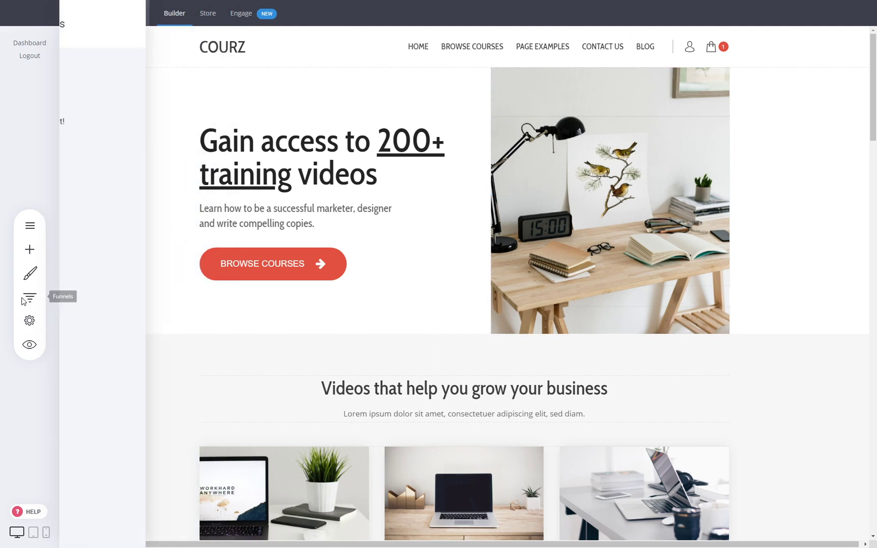
{"action": "left_click", "coordinate": [197, 92]}
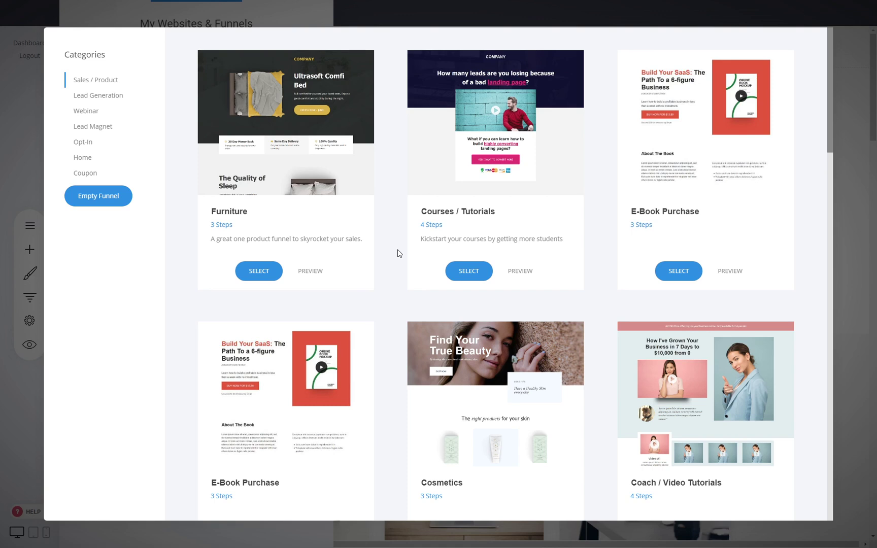
{"action": "scroll", "coordinate": [398, 252], "scroll_direction": "down", "scroll_amount": 8}
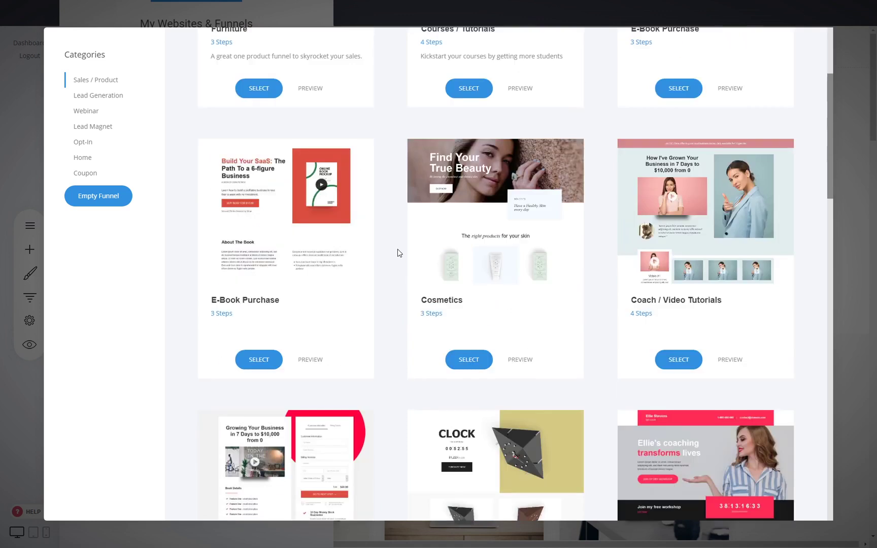
{"action": "scroll", "coordinate": [399, 252], "scroll_direction": "up", "scroll_amount": 8}
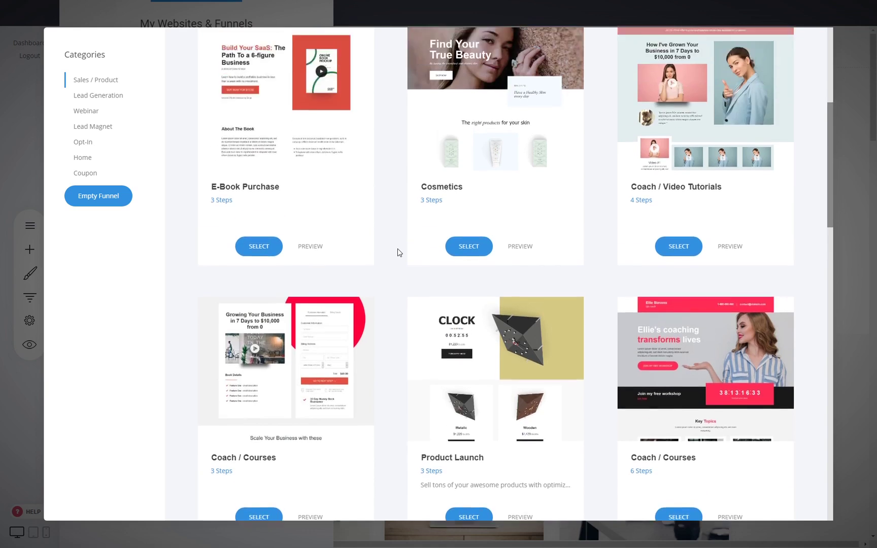
{"action": "scroll", "coordinate": [398, 252], "scroll_direction": "down", "scroll_amount": 4}
{"action": "scroll", "coordinate": [398, 252], "scroll_direction": "down", "scroll_amount": 5}
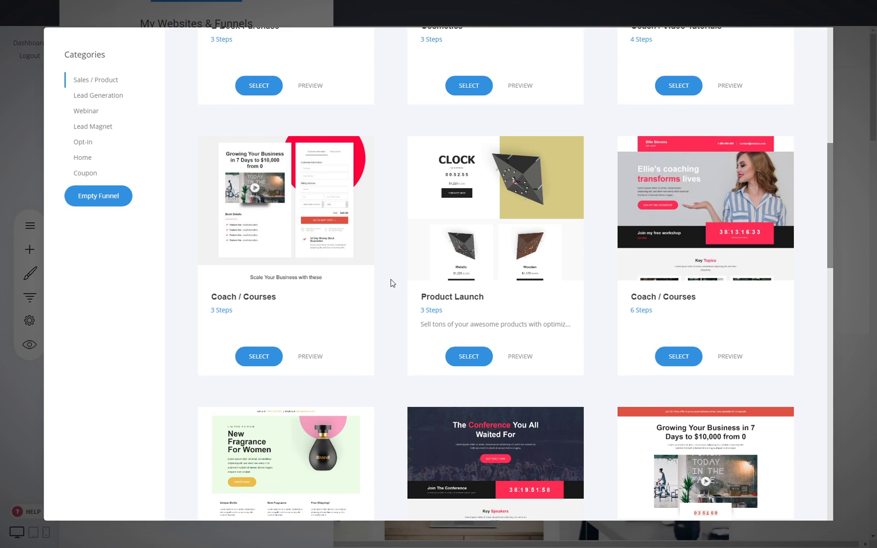
{"action": "scroll", "coordinate": [394, 283], "scroll_direction": "up", "scroll_amount": 5}
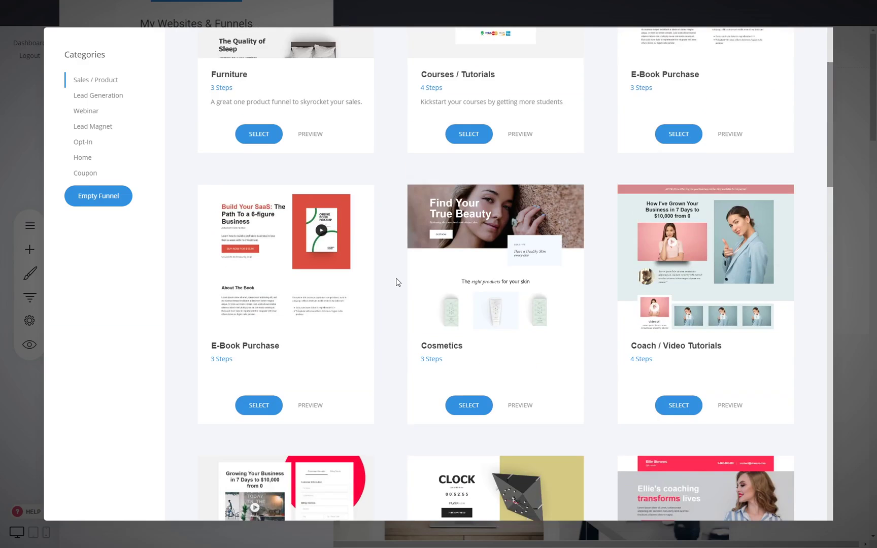
Step: Preview the Coach / Video Tutorials funnel's Landing Page, Checkout, Thank You and Course 1 steps, and close the preview
{"action": "left_click", "coordinate": [734, 407]}
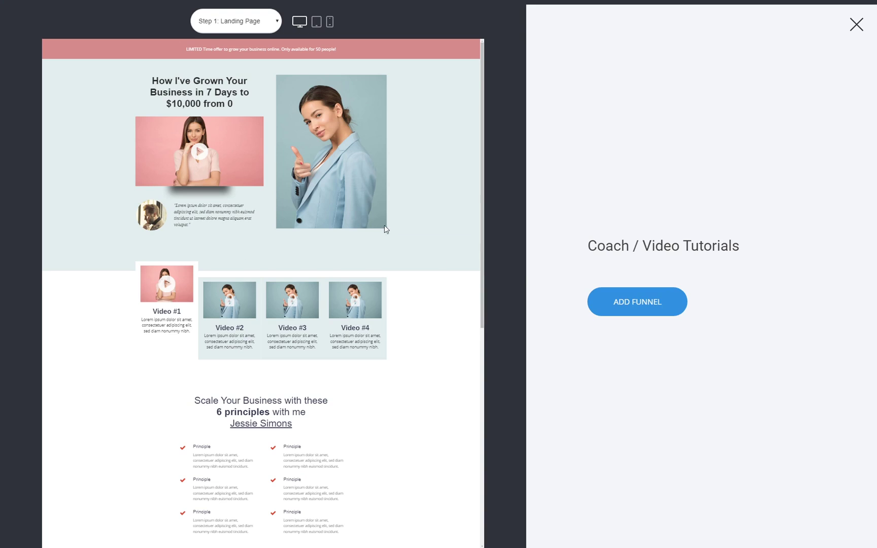
{"action": "left_click", "coordinate": [249, 26]}
{"action": "left_click", "coordinate": [237, 44]}
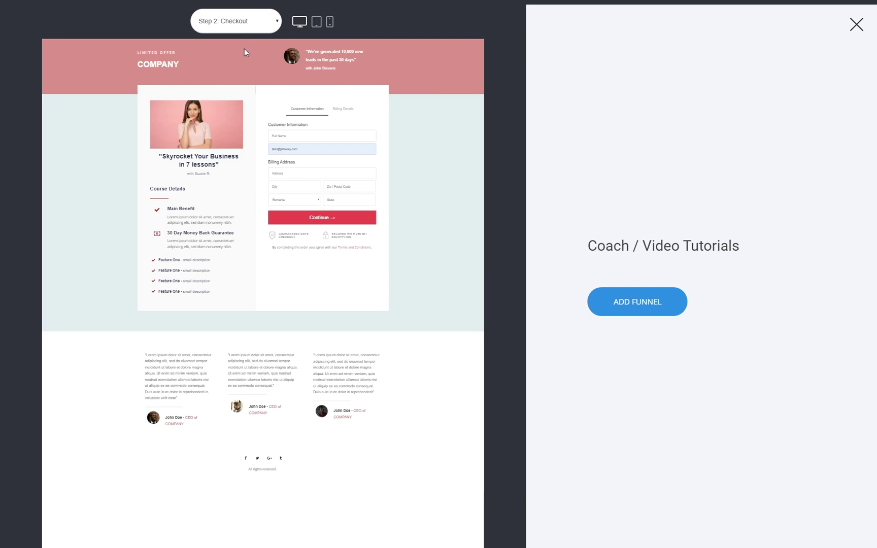
{"action": "left_click", "coordinate": [243, 54]}
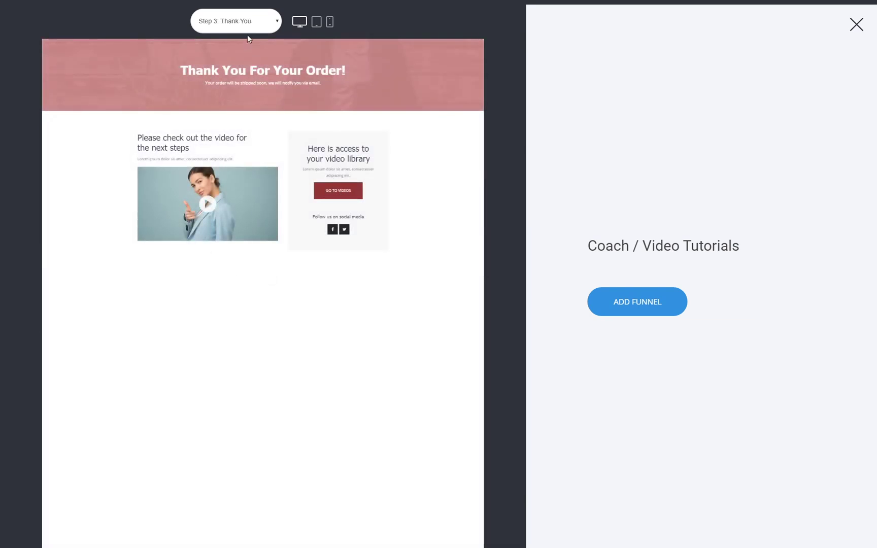
{"action": "left_click", "coordinate": [240, 65]}
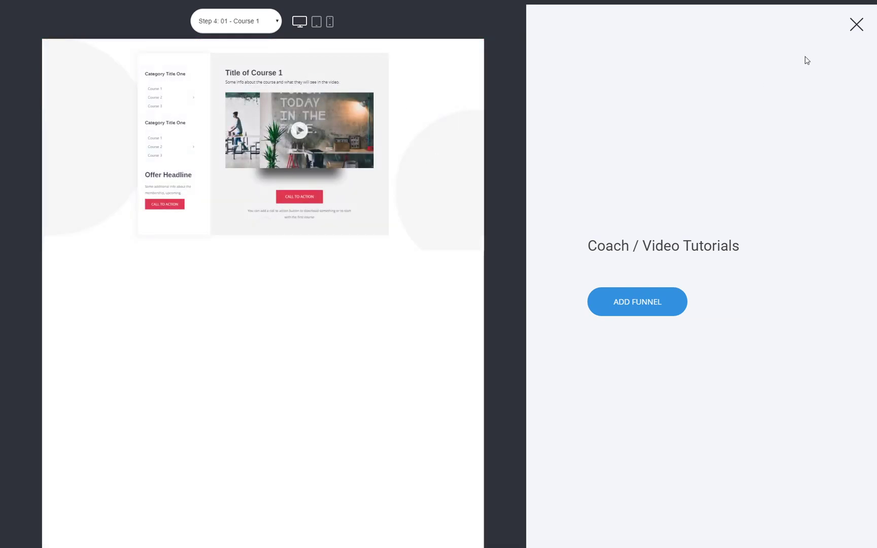
{"action": "left_click", "coordinate": [856, 24]}
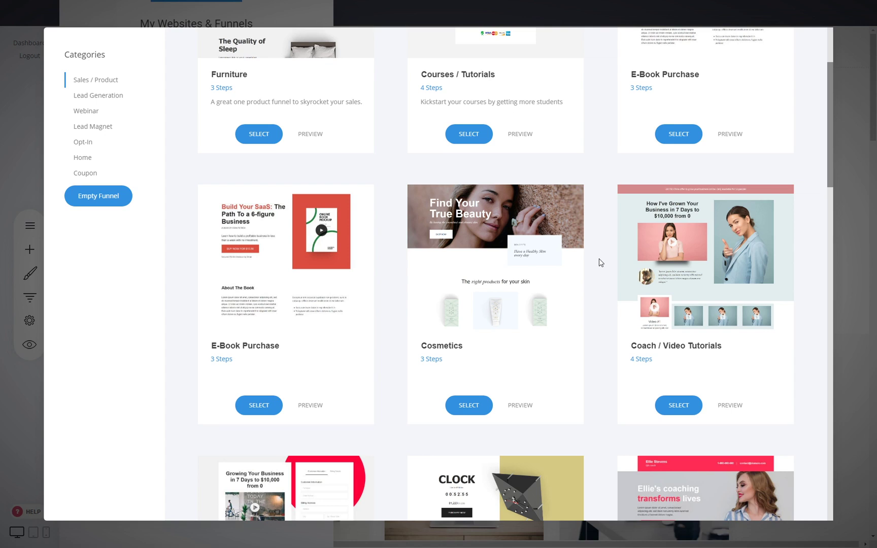
Step: Create an empty funnel named Membership
{"action": "left_click", "coordinate": [114, 204]}
{"action": "left_click", "coordinate": [434, 118]}
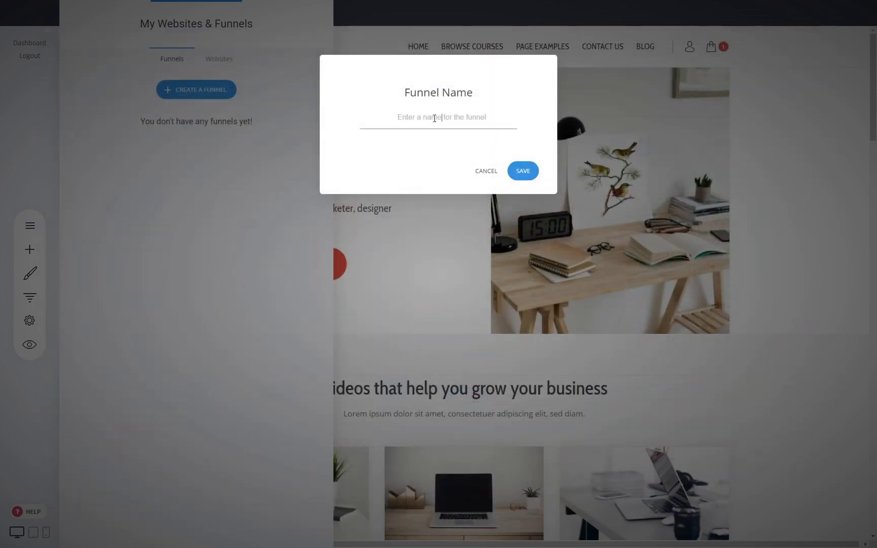
{"action": "type", "text": "Membership"}
{"action": "left_click", "coordinate": [521, 175]}
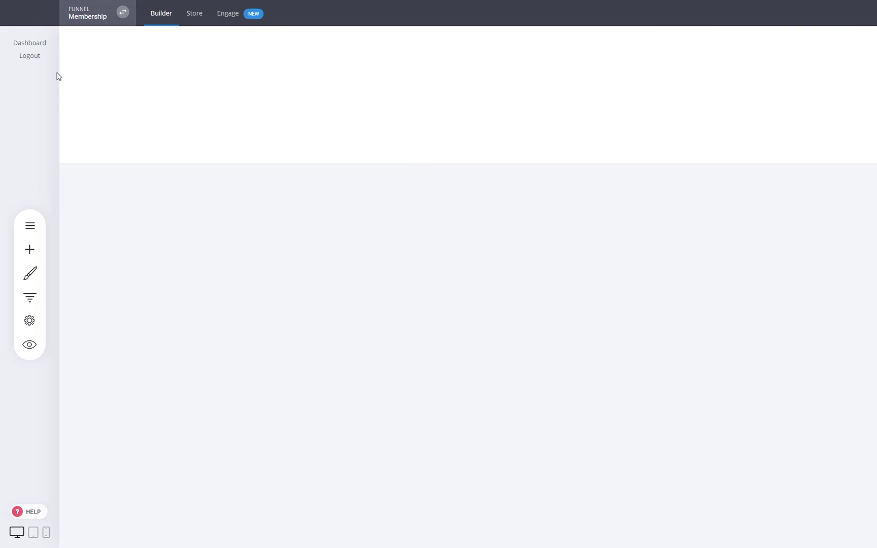
Step: Examine the new Membership funnel's page list and its funnel steps
{"action": "left_click", "coordinate": [32, 221]}
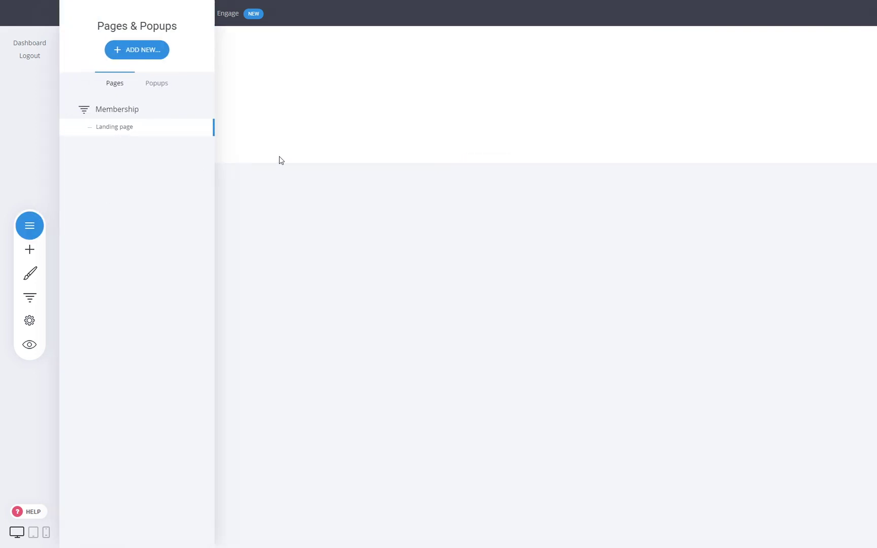
{"action": "left_click", "coordinate": [324, 156]}
{"action": "left_click", "coordinate": [29, 295]}
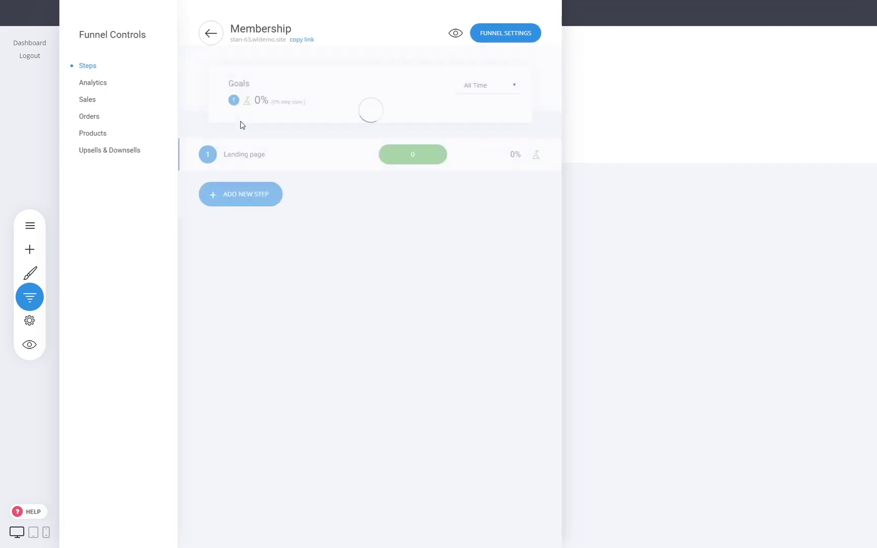
Step: Move the Membership funnel to the Membership Site website in this project and confirm the move
{"action": "left_click", "coordinate": [213, 45]}
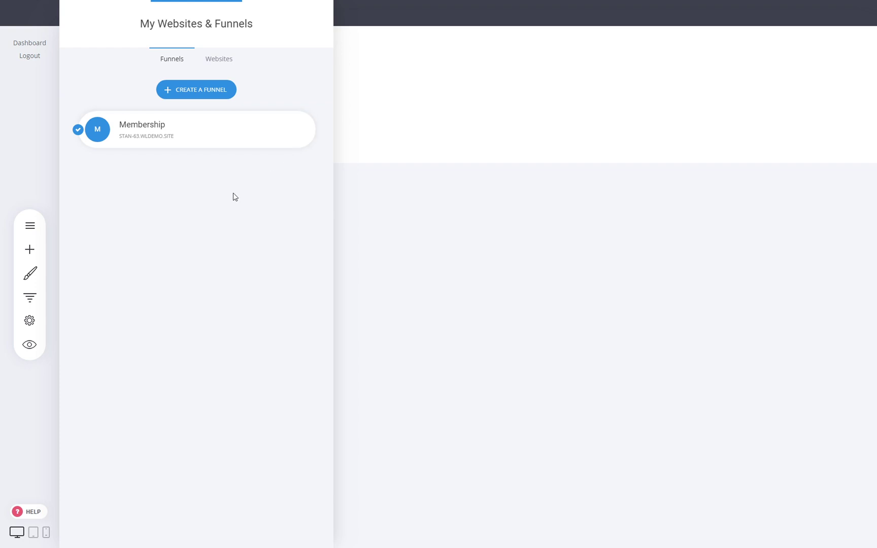
{"action": "left_click", "coordinate": [297, 130]}
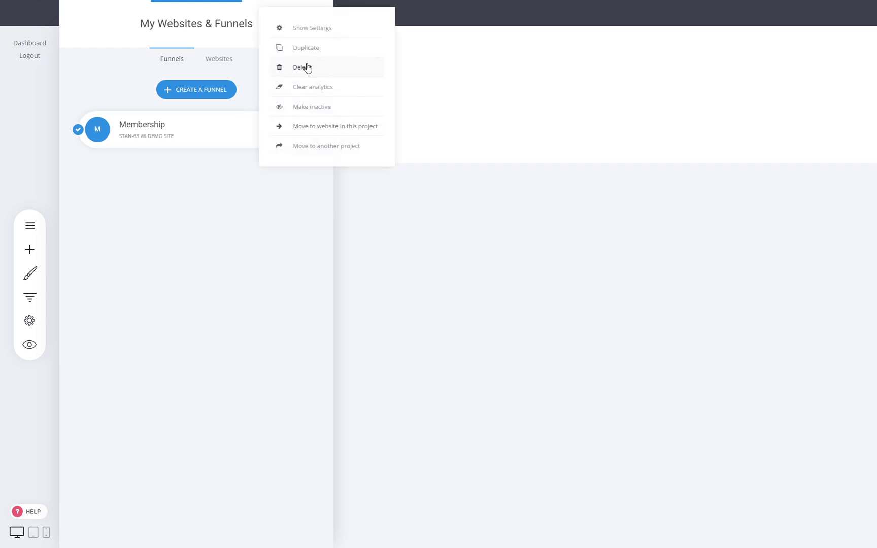
{"action": "left_click", "coordinate": [274, 218]}
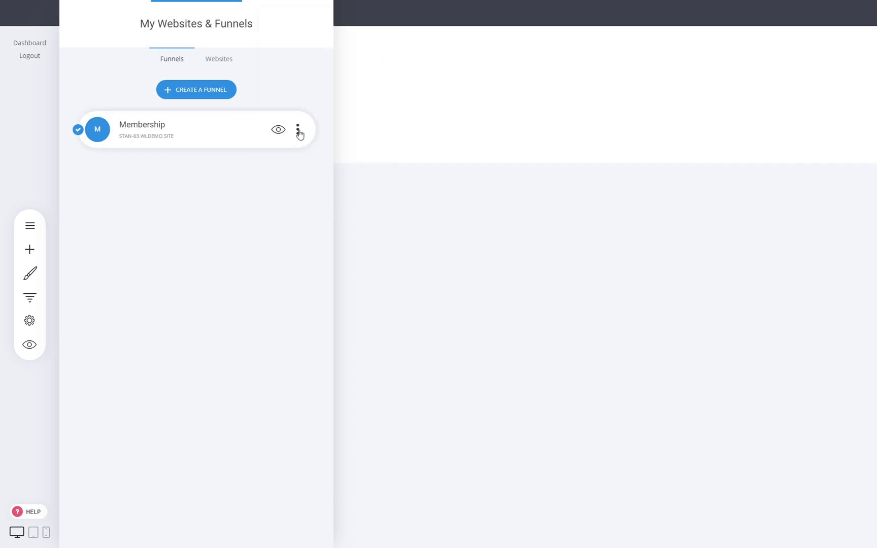
{"action": "left_click", "coordinate": [297, 131]}
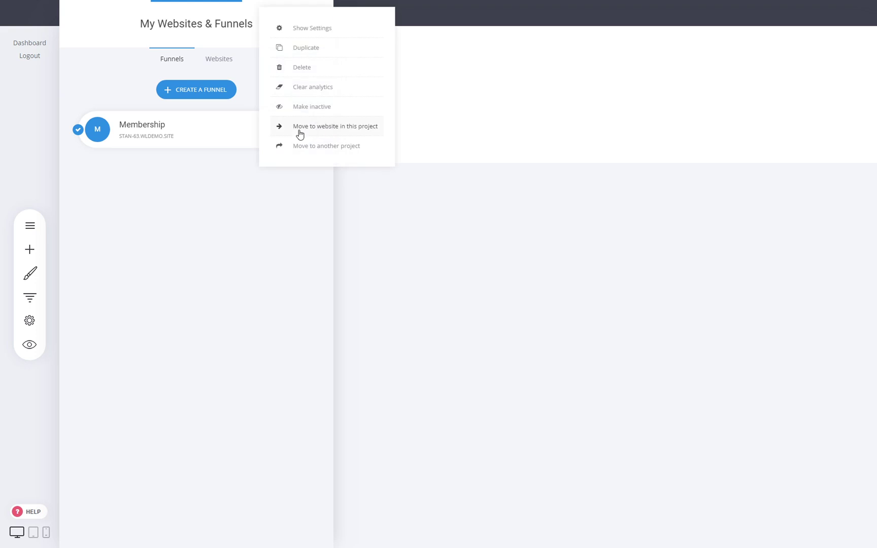
{"action": "left_click", "coordinate": [337, 133]}
{"action": "left_click", "coordinate": [437, 127]}
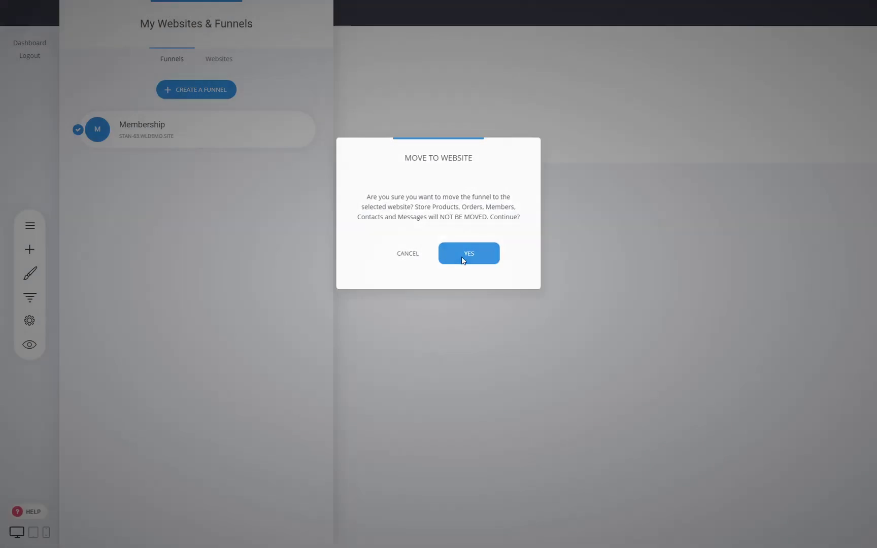
{"action": "left_click", "coordinate": [464, 259]}
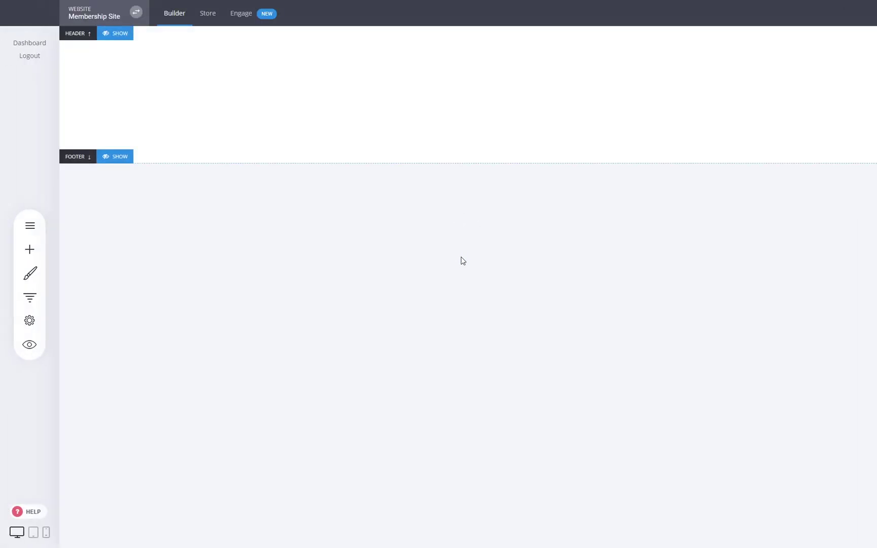
Step: Show the site header and footer on the Membership funnel's landing page and open the website's page list
{"action": "left_click", "coordinate": [118, 34]}
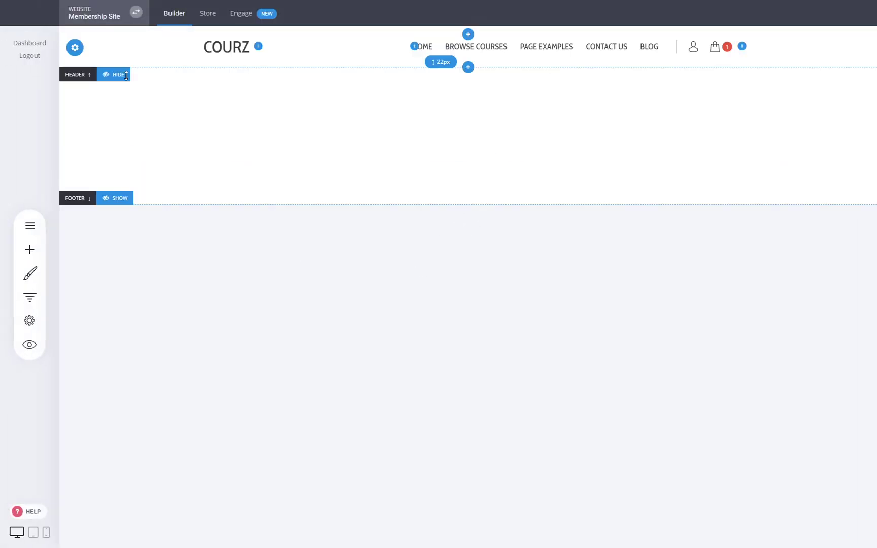
{"action": "left_click", "coordinate": [119, 198]}
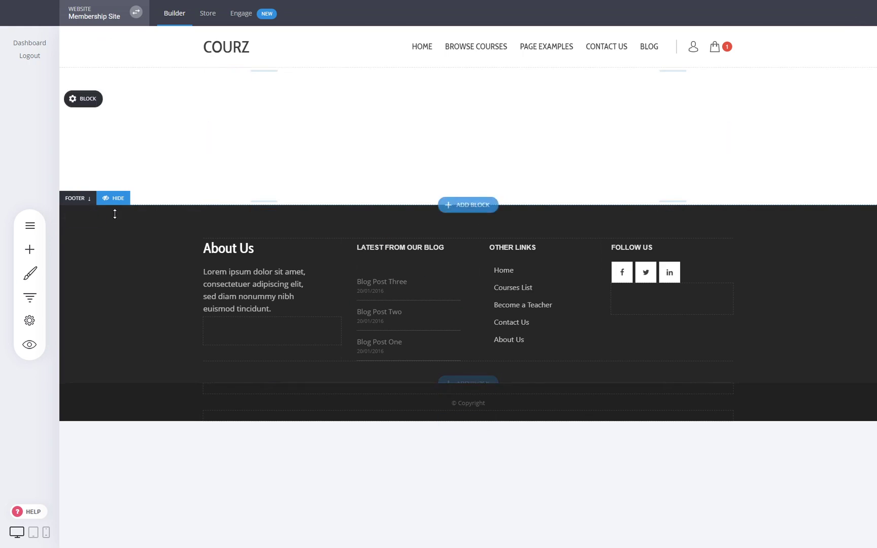
{"action": "left_click", "coordinate": [31, 226]}
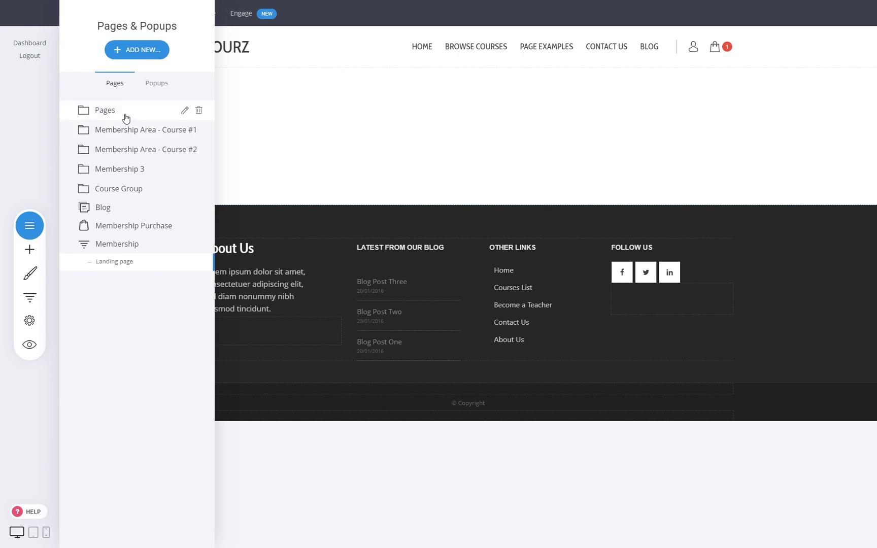
Step: Move the Dedicated Course Page from the Pages group into the Membership funnel
{"action": "left_click", "coordinate": [105, 110]}
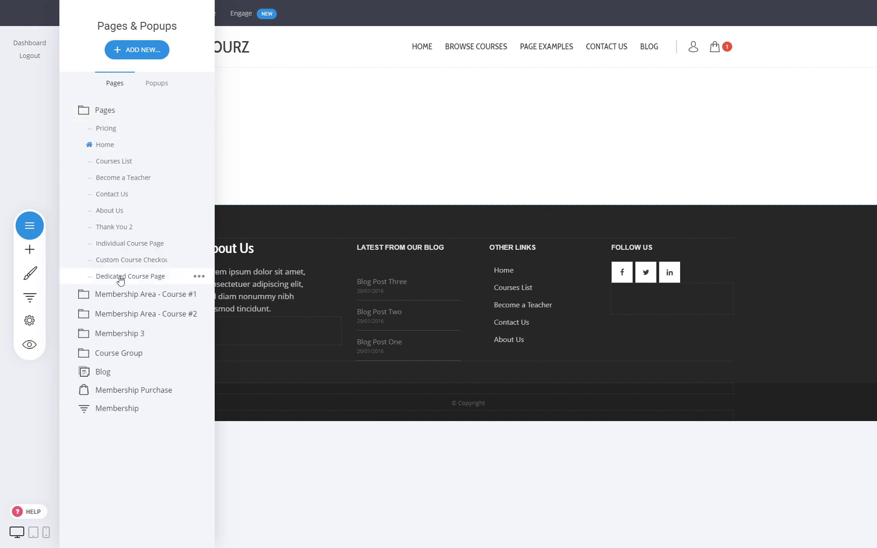
{"action": "left_click", "coordinate": [199, 277]}
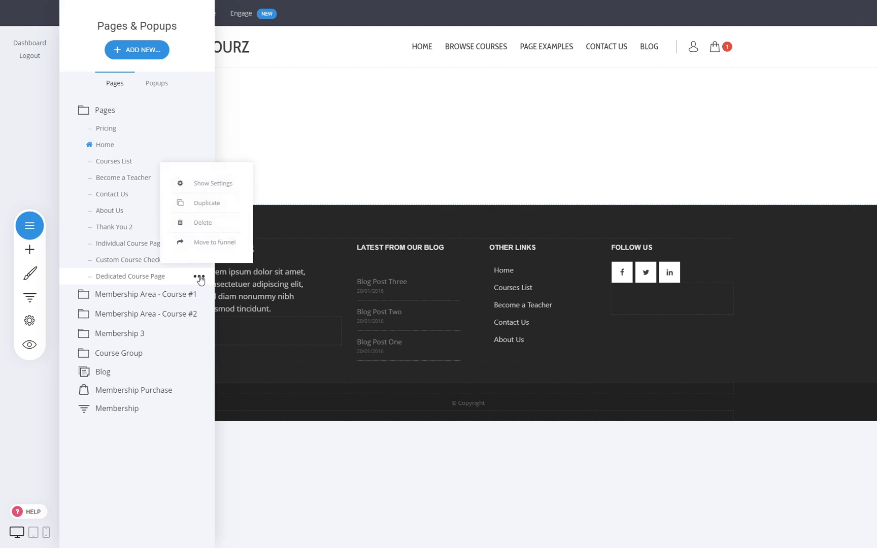
{"action": "left_click", "coordinate": [214, 243]}
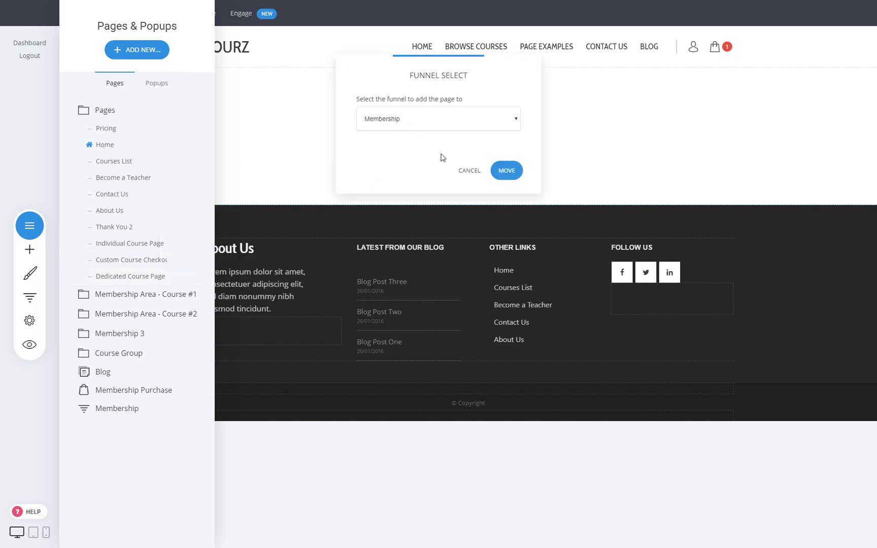
{"action": "left_click", "coordinate": [503, 172]}
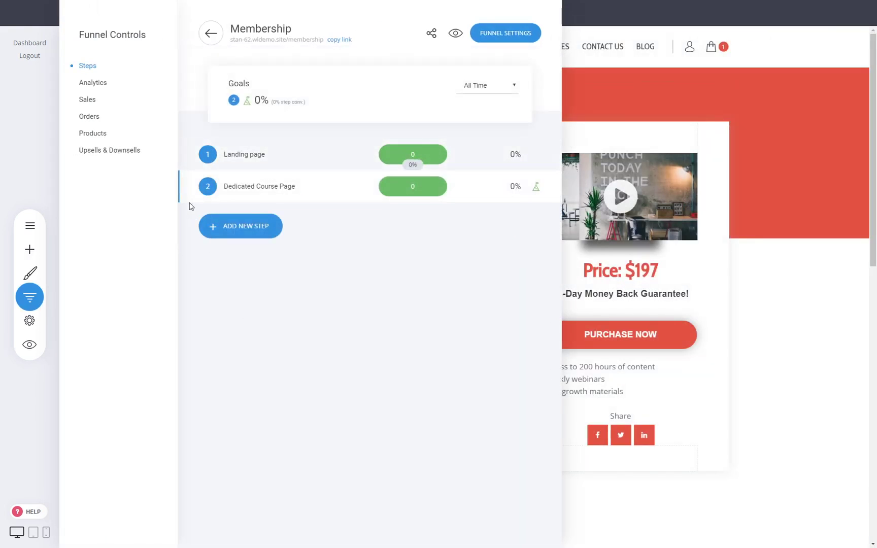
Step: Make the Dedicated Course Page the Membership funnel's first step and delete the Landing page step
{"action": "left_click_drag", "start_coordinate": [190, 186], "coordinate": [188, 156]}
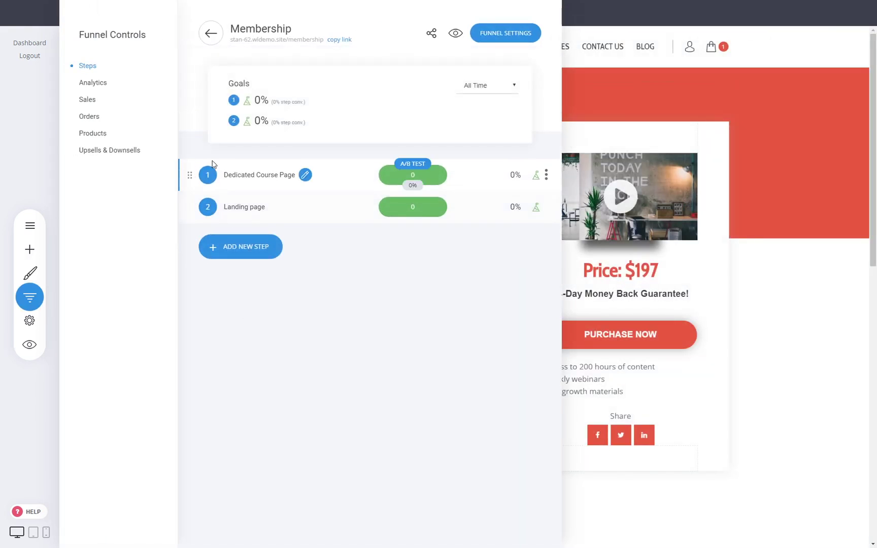
{"action": "left_click", "coordinate": [546, 175]}
{"action": "left_click", "coordinate": [548, 170]}
{"action": "left_click", "coordinate": [479, 252]}
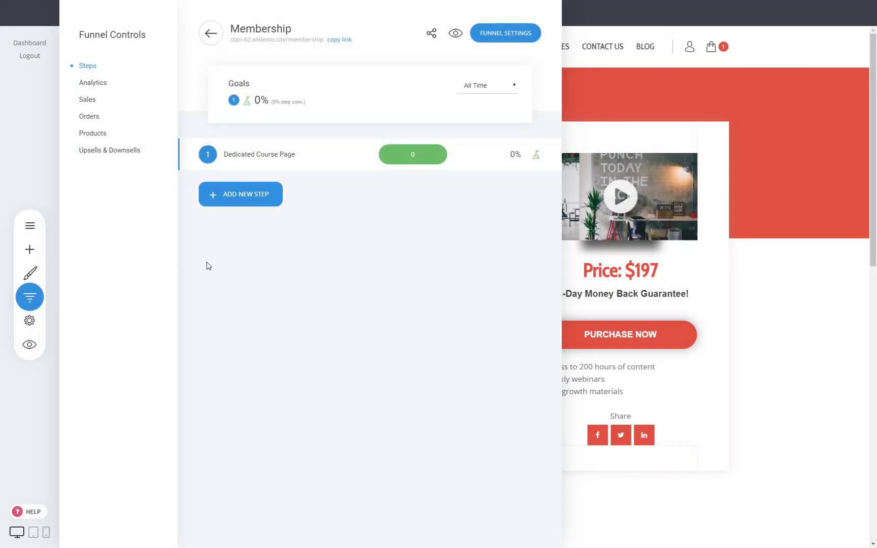
Step: Move the Custom Course Checkout page from the Pages group into the Membership funnel
{"action": "left_click", "coordinate": [260, 198]}
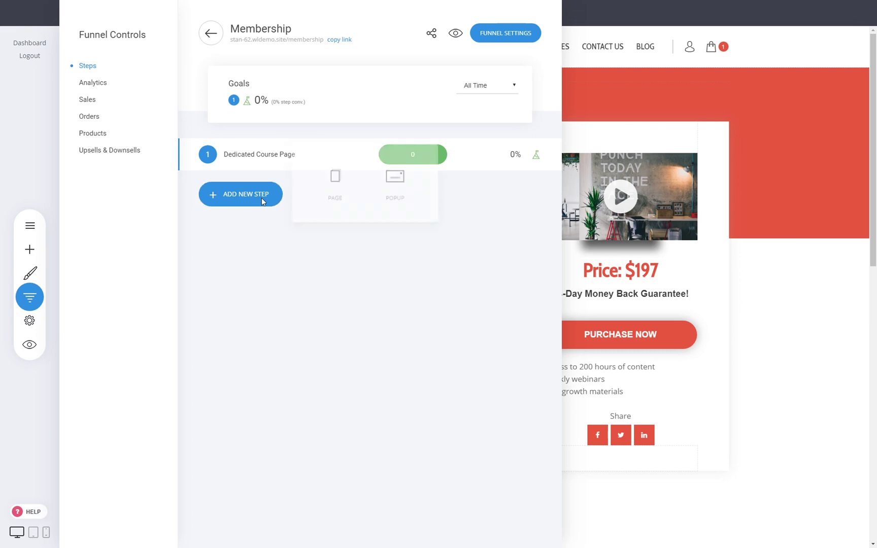
{"action": "left_click", "coordinate": [339, 284]}
{"action": "left_click", "coordinate": [33, 226]}
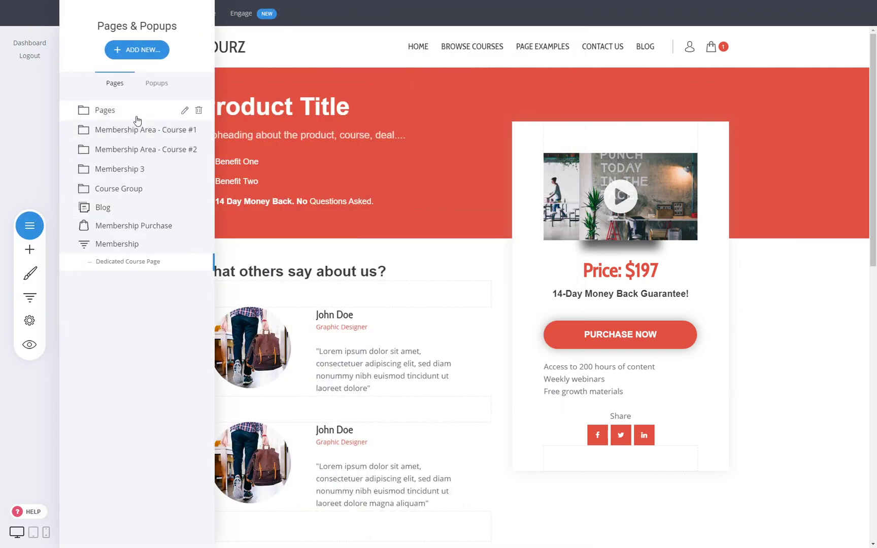
{"action": "left_click", "coordinate": [136, 116]}
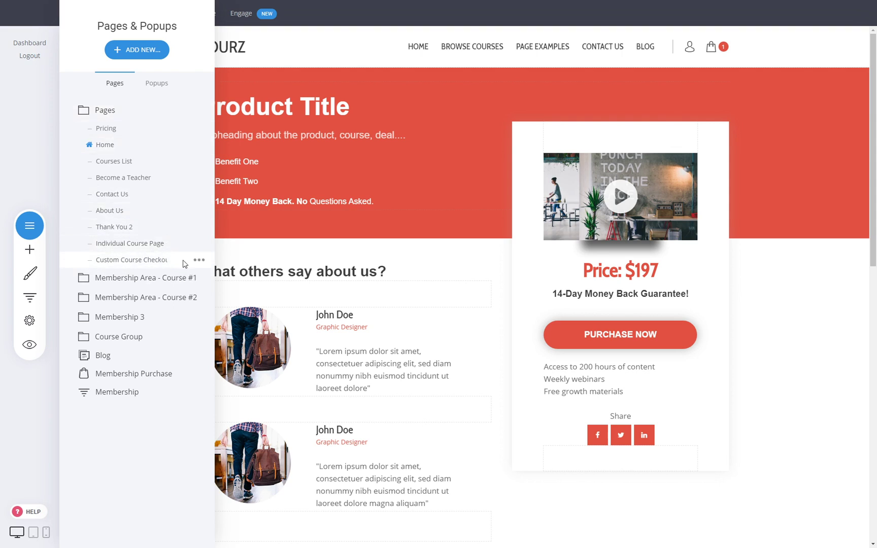
{"action": "left_click", "coordinate": [199, 260]}
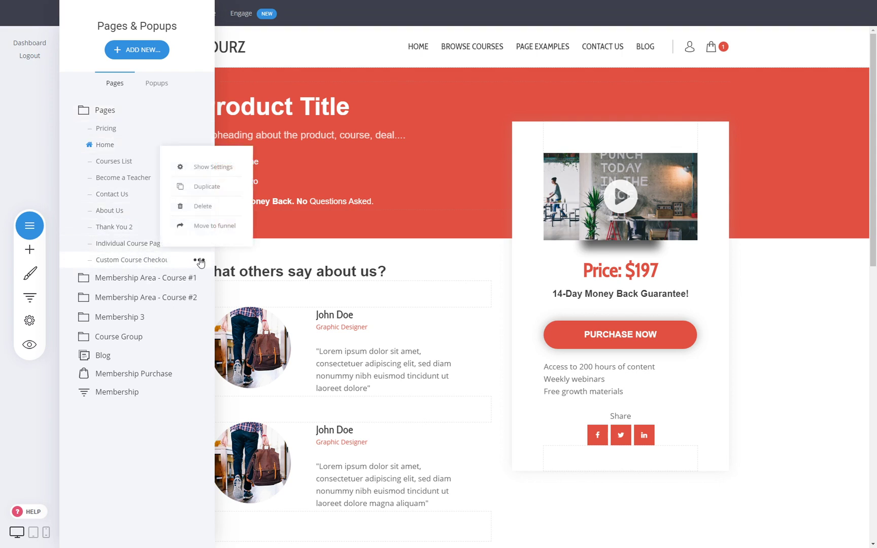
{"action": "left_click", "coordinate": [208, 233]}
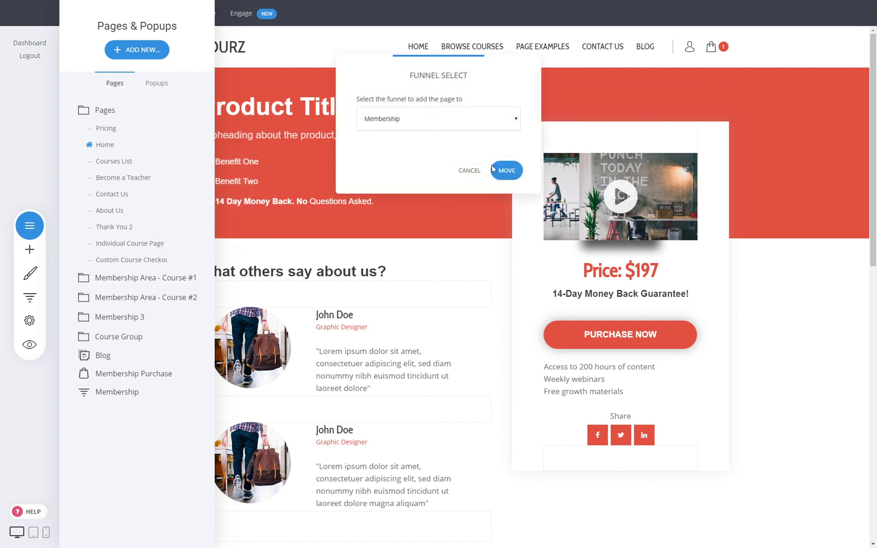
{"action": "left_click", "coordinate": [504, 170]}
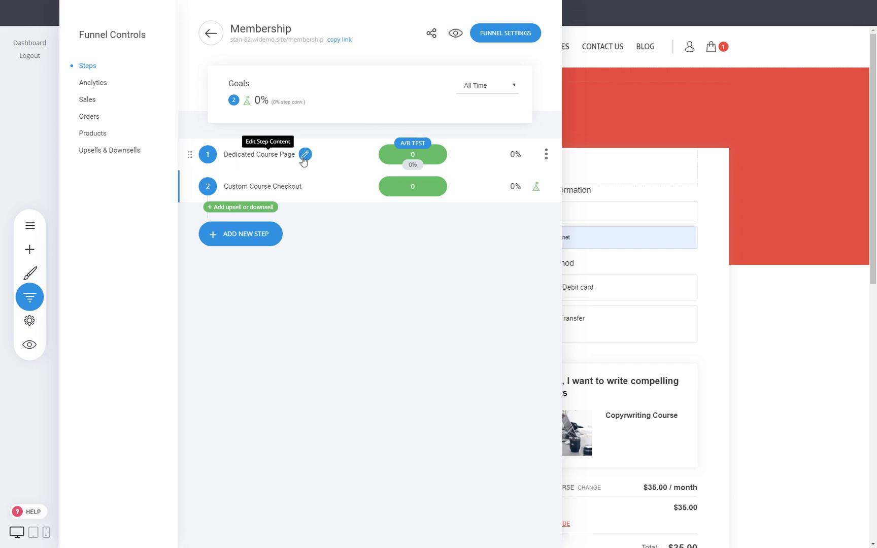
Step: Open the funnel's Dedicated Course Page and examine the Membership funnel's pages in the website's page list
{"action": "left_click", "coordinate": [261, 155]}
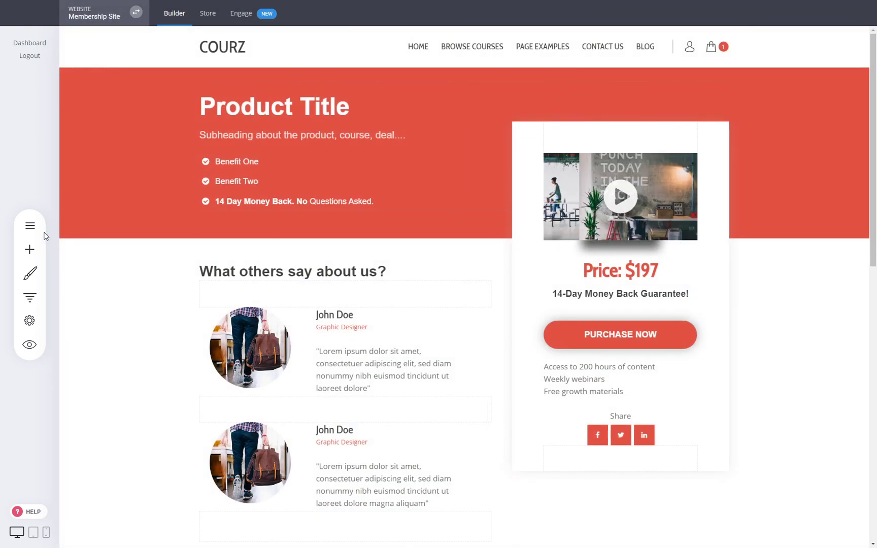
{"action": "left_click", "coordinate": [29, 226]}
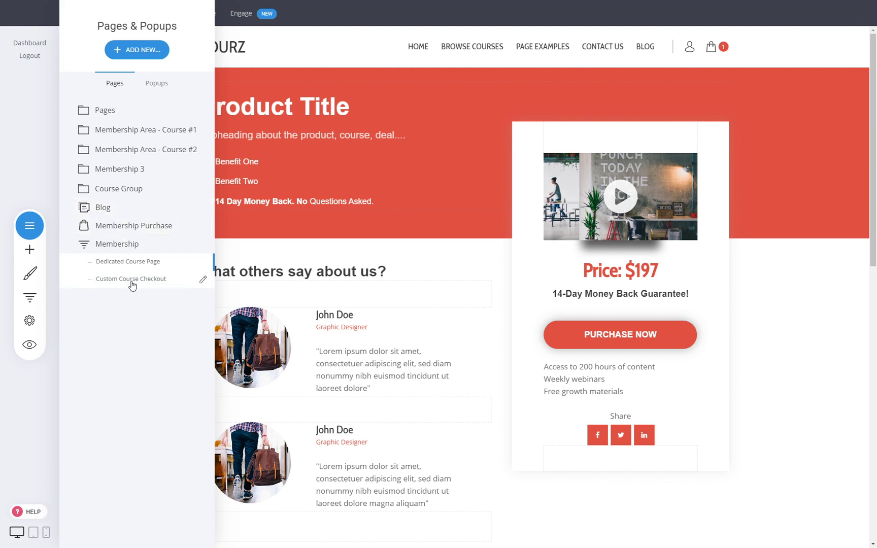
{"action": "left_click", "coordinate": [770, 360]}
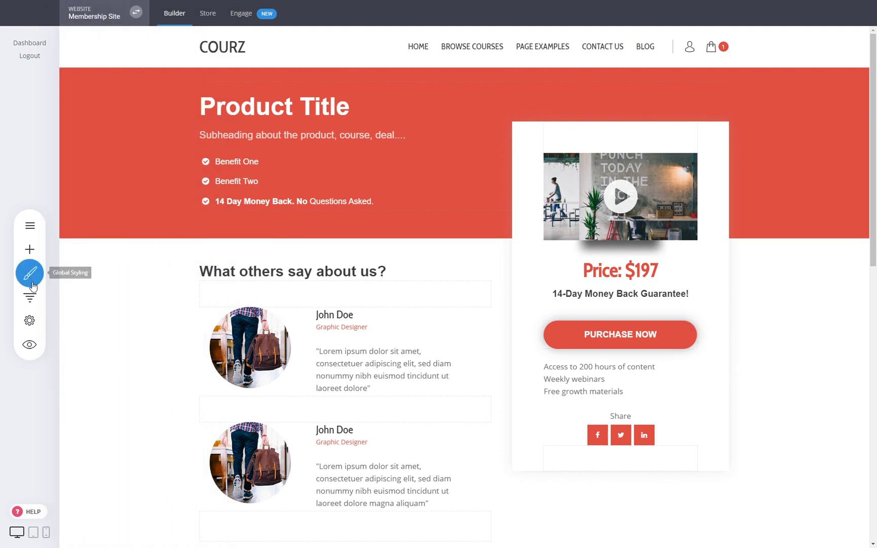
{"action": "left_click", "coordinate": [29, 225]}
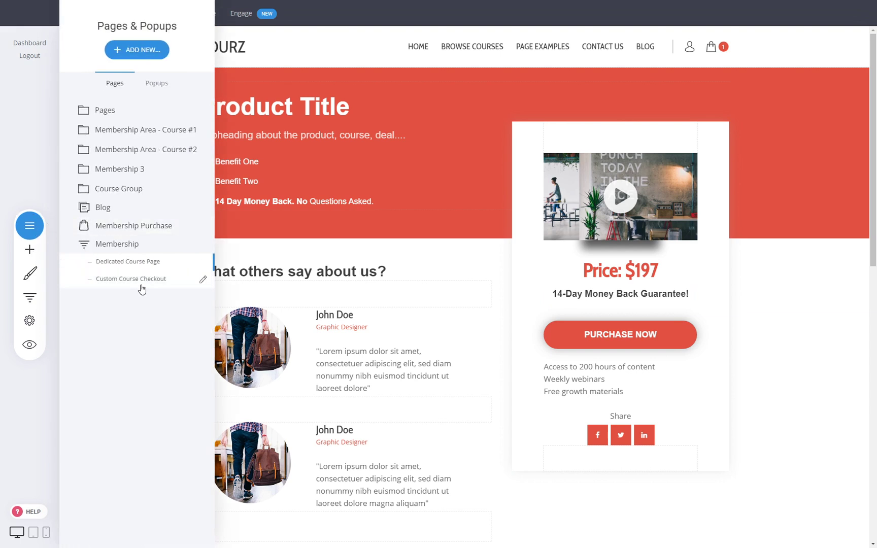
{"action": "left_click", "coordinate": [776, 402]}
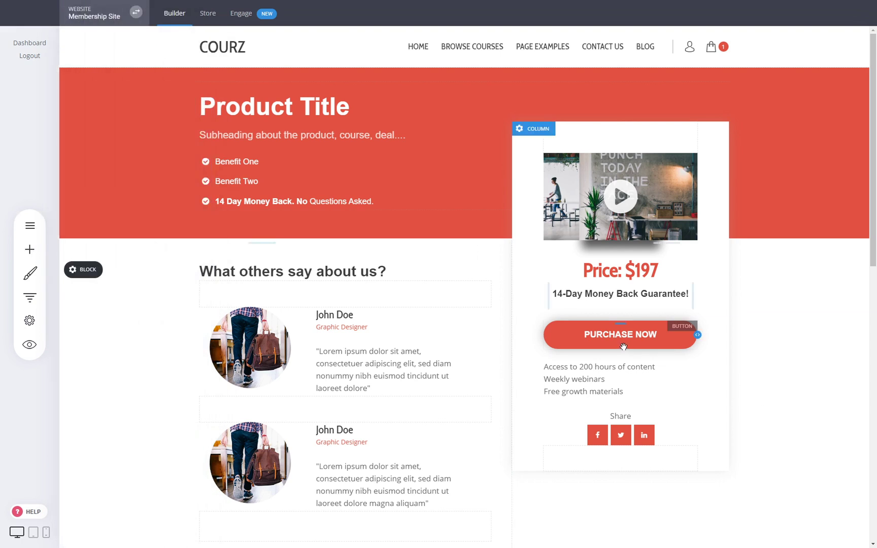
Step: Link the Purchase Now button on the Dedicated Course Page to Next Funnel Step (recommended) and save the page
{"action": "left_click", "coordinate": [617, 341]}
{"action": "left_click", "coordinate": [583, 308]}
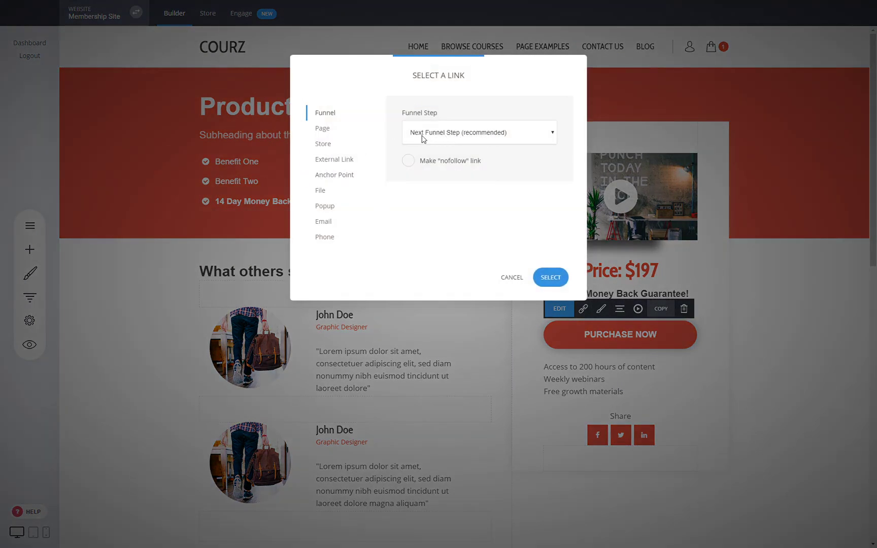
{"action": "left_click", "coordinate": [556, 277]}
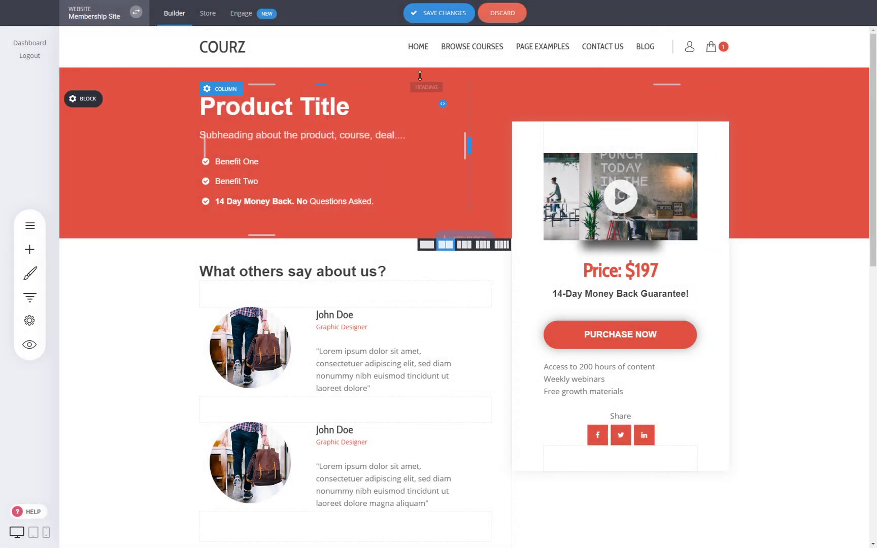
{"action": "left_click", "coordinate": [432, 14]}
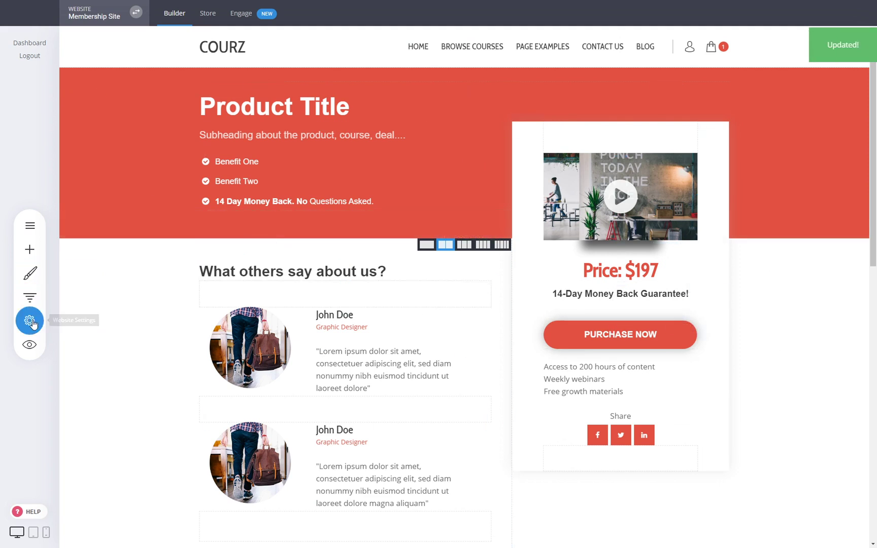
Step: Add an A/B test to the Dedicated Course Page funnel step using a duplicate of the page
{"action": "left_click", "coordinate": [28, 299]}
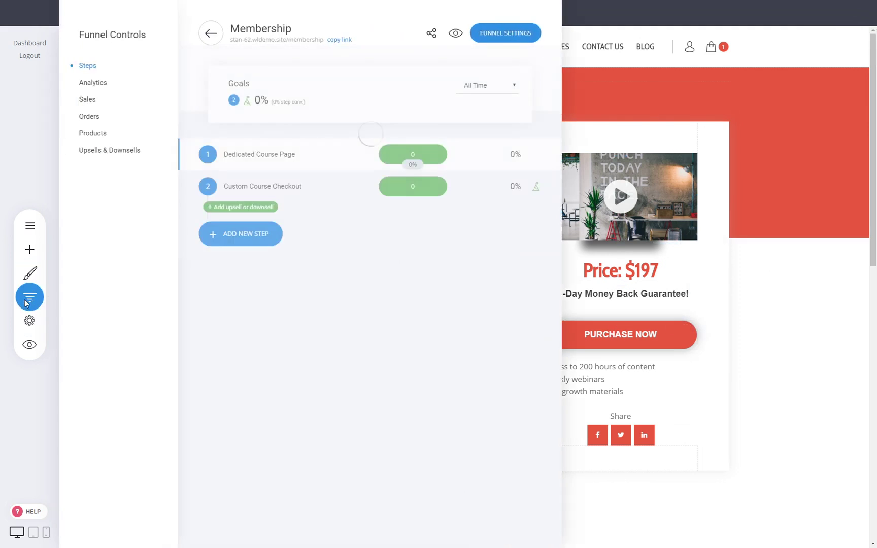
{"action": "left_click", "coordinate": [751, 351]}
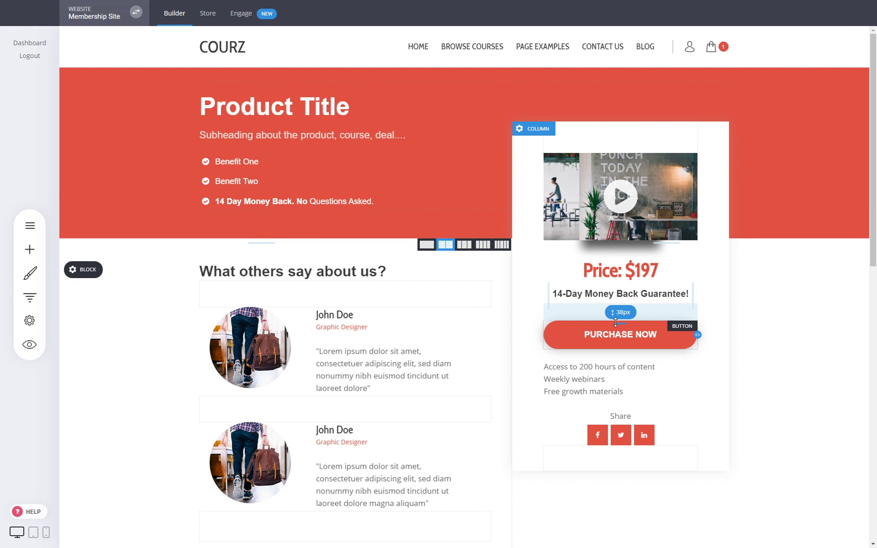
{"action": "left_click", "coordinate": [30, 297]}
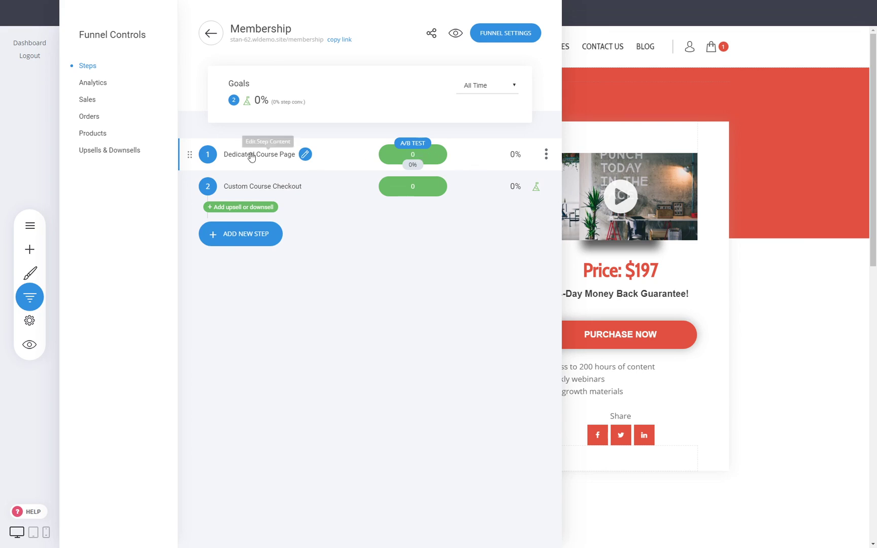
{"action": "left_click", "coordinate": [412, 147]}
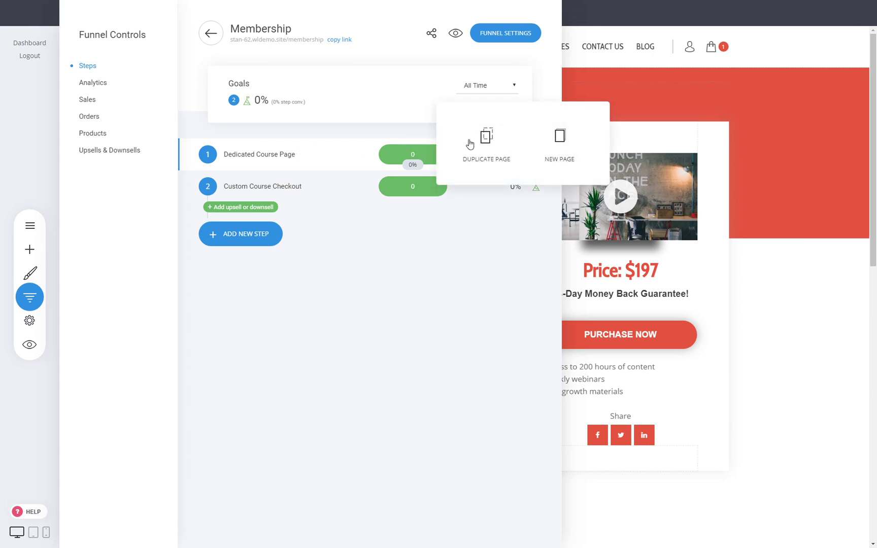
{"action": "left_click", "coordinate": [486, 142]}
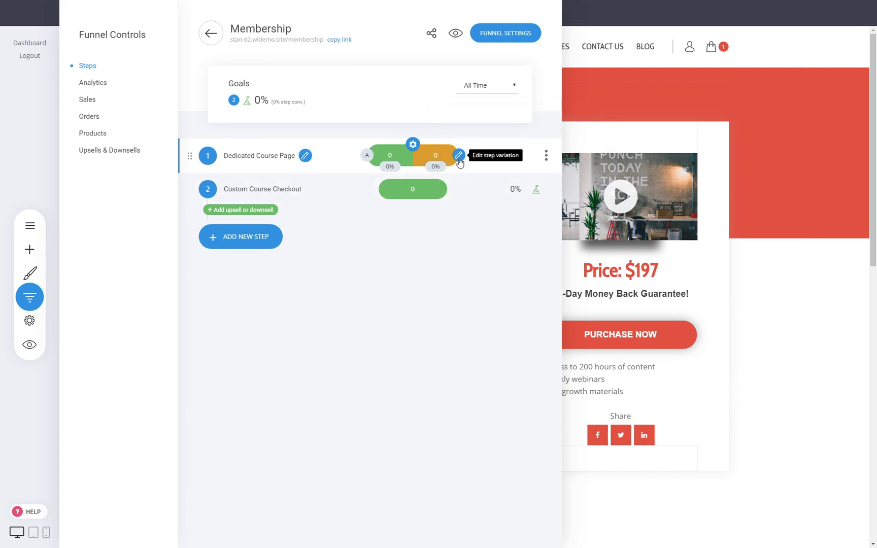
Step: In variation B of the Dedicated Course Page, widen the purchase column to 46%, reduce its side padding, and save the page
{"action": "left_click", "coordinate": [458, 156]}
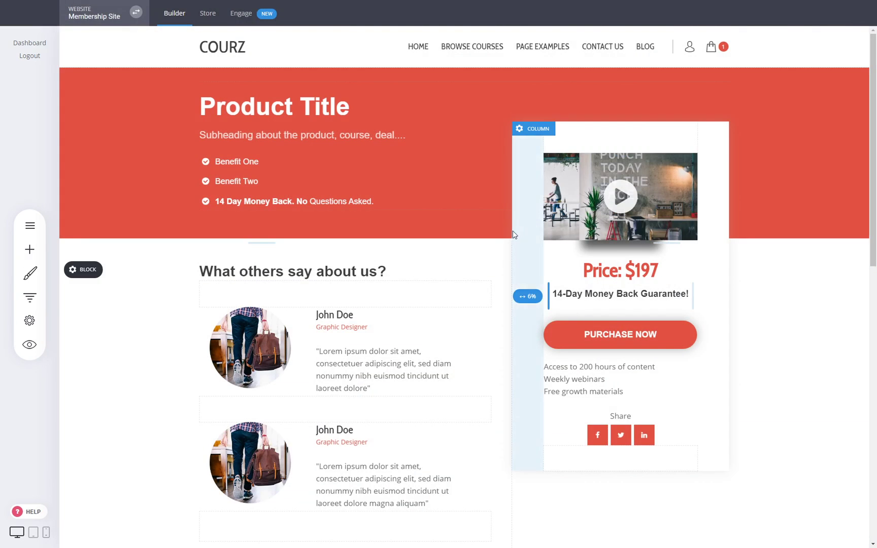
{"action": "left_click_drag", "start_coordinate": [512, 234], "coordinate": [486, 315]}
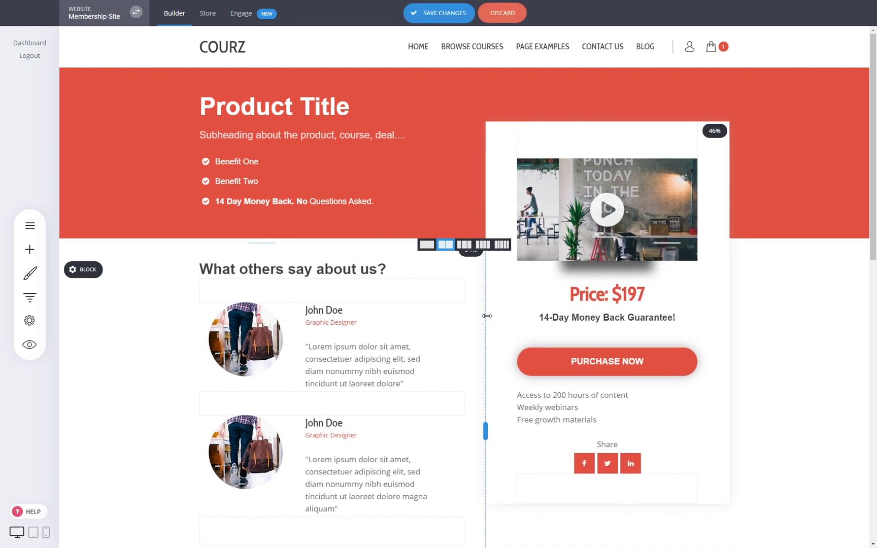
{"action": "left_click_drag", "start_coordinate": [706, 215], "coordinate": [718, 216]}
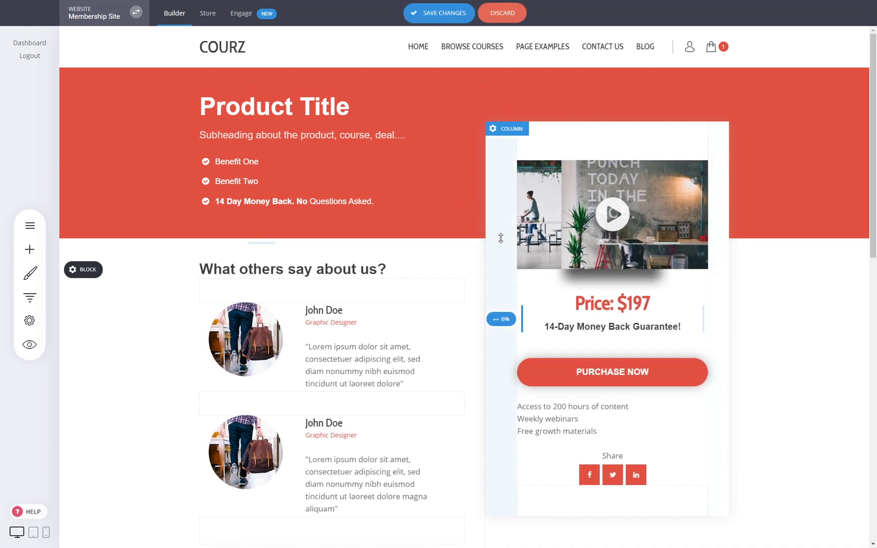
{"action": "left_click_drag", "start_coordinate": [507, 256], "coordinate": [498, 254]}
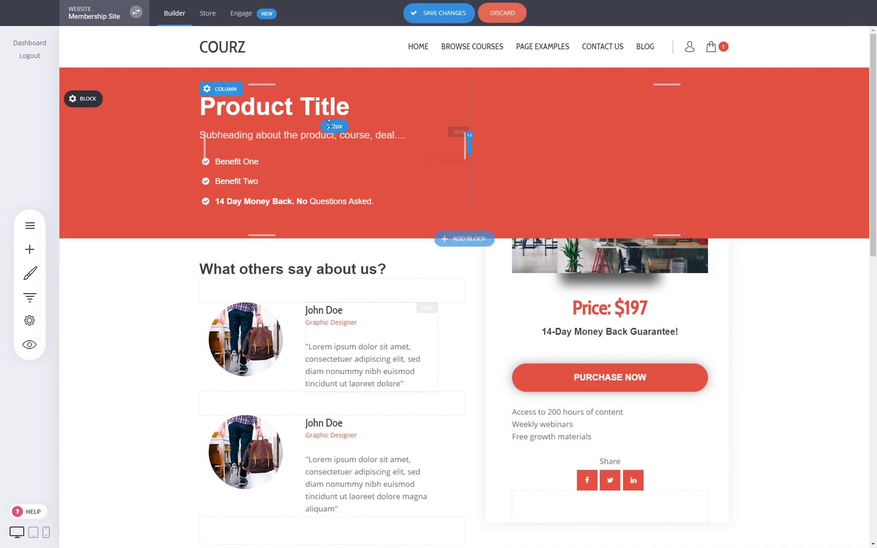
{"action": "left_click", "coordinate": [343, 112]}
{"action": "left_click", "coordinate": [746, 345]}
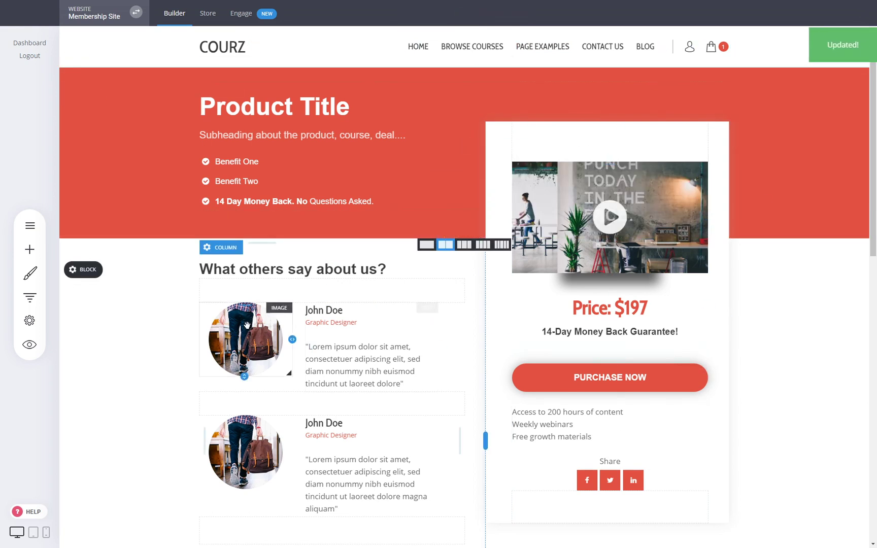
Step: Review variation A of the Dedicated Course Page and the Custom Course Checkout page, returning to the funnel steps
{"action": "left_click", "coordinate": [36, 297]}
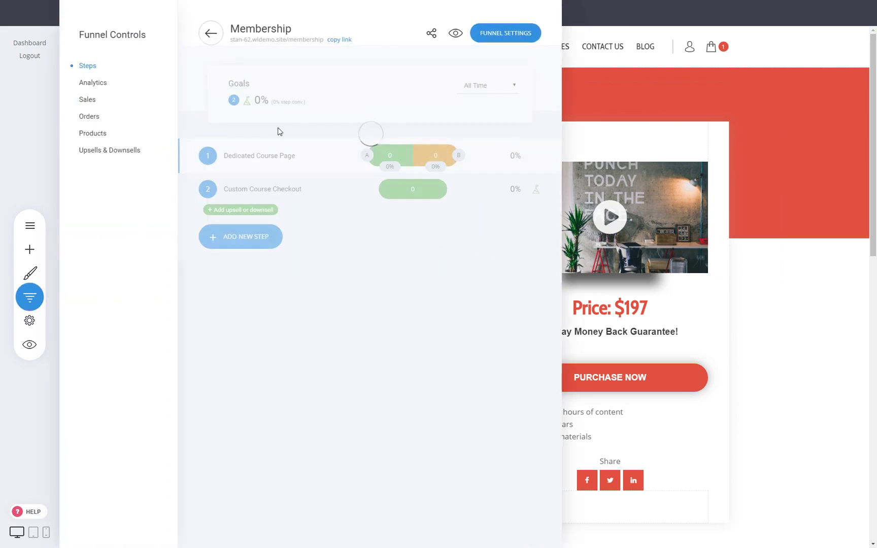
{"action": "left_click", "coordinate": [369, 157]}
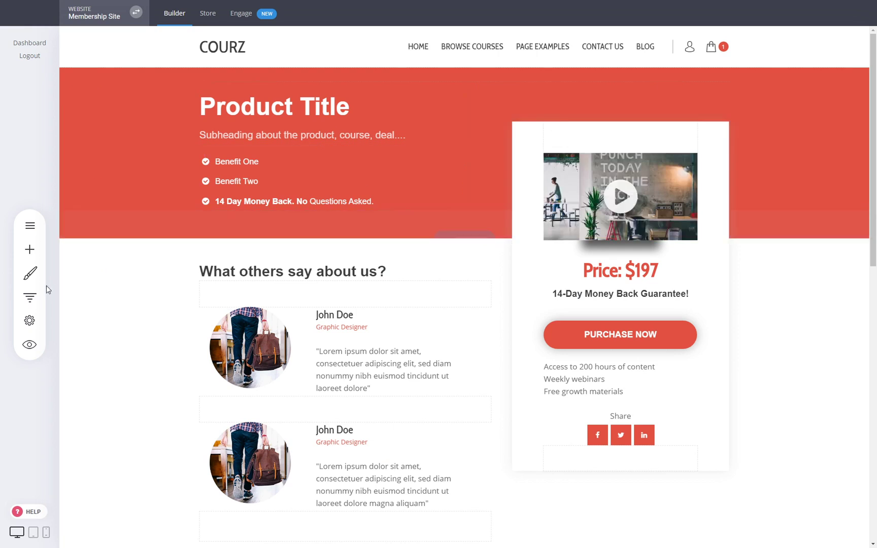
{"action": "left_click", "coordinate": [30, 297]}
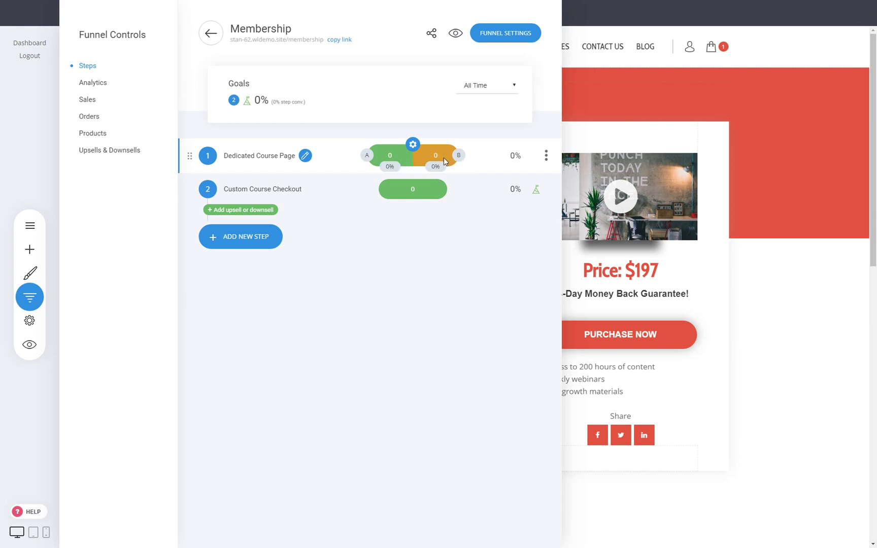
{"action": "left_click", "coordinate": [274, 187]}
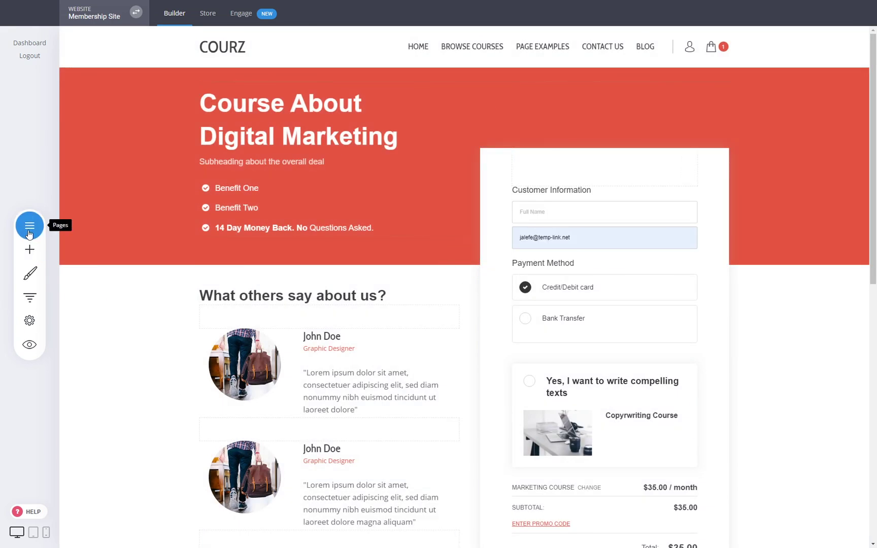
{"action": "left_click", "coordinate": [29, 297]}
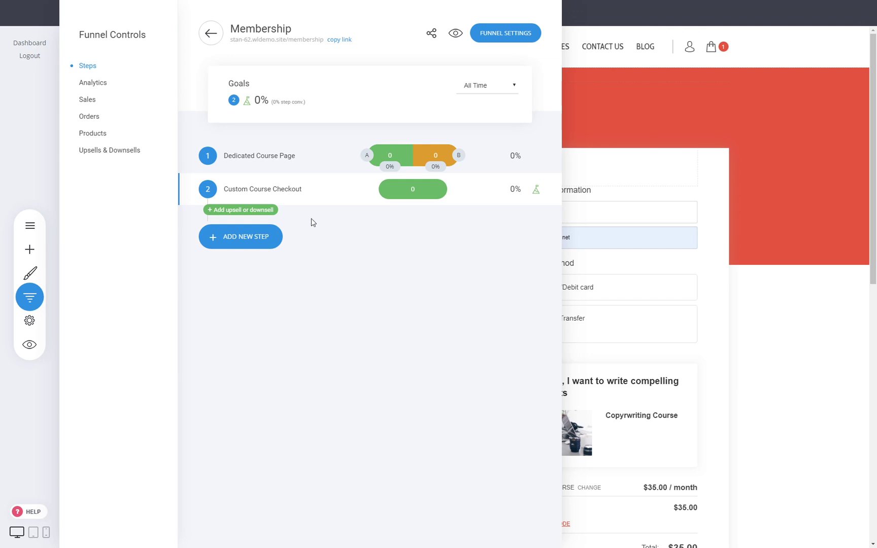
Step: Review the Membership funnel's sales, products, and upsell and downsell statistics, and return to its steps
{"action": "left_click", "coordinate": [85, 101]}
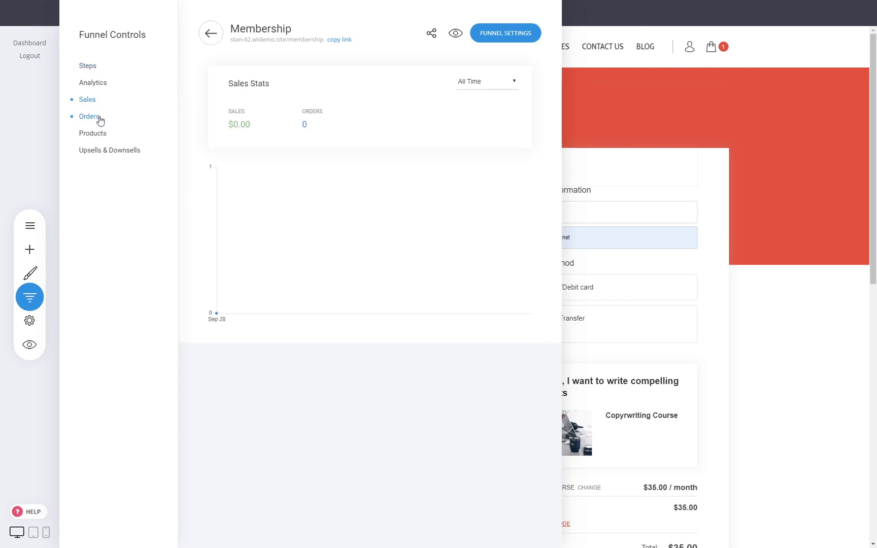
{"action": "left_click", "coordinate": [99, 136]}
{"action": "left_click", "coordinate": [100, 151]}
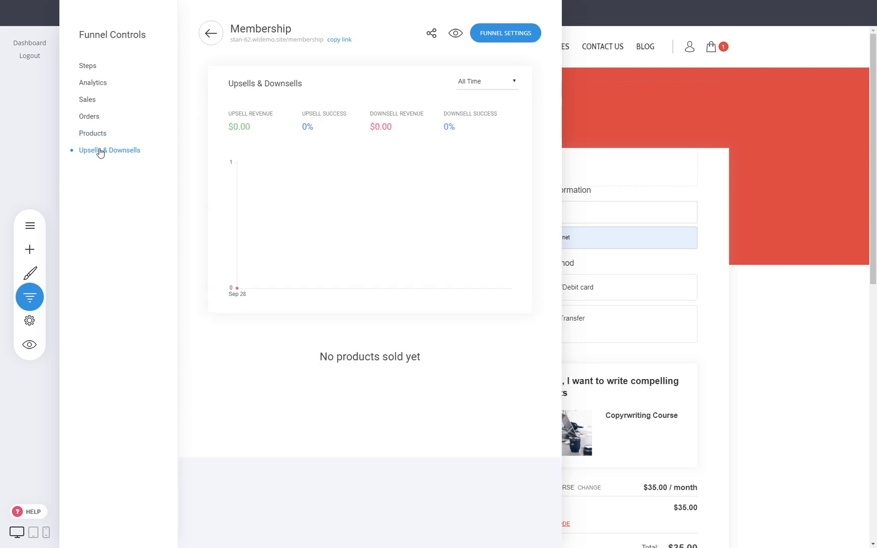
{"action": "left_click", "coordinate": [214, 42]}
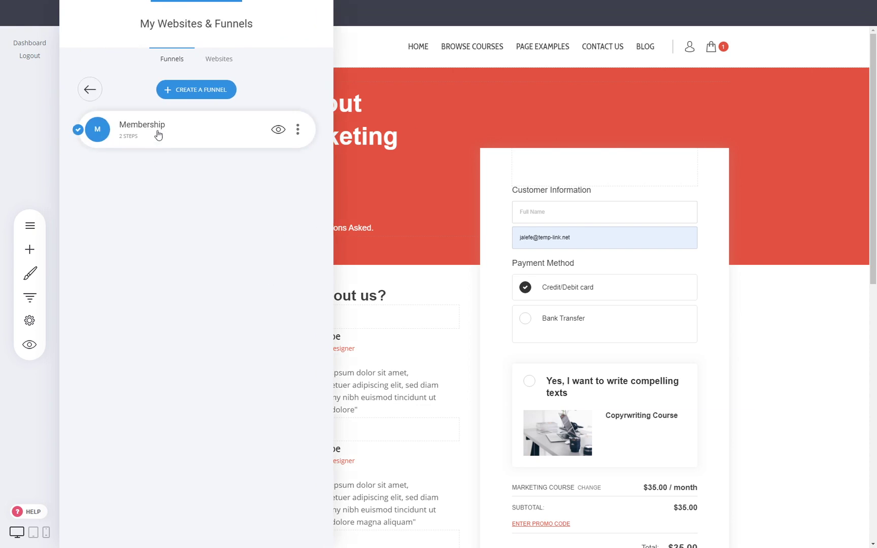
{"action": "left_click", "coordinate": [156, 138]}
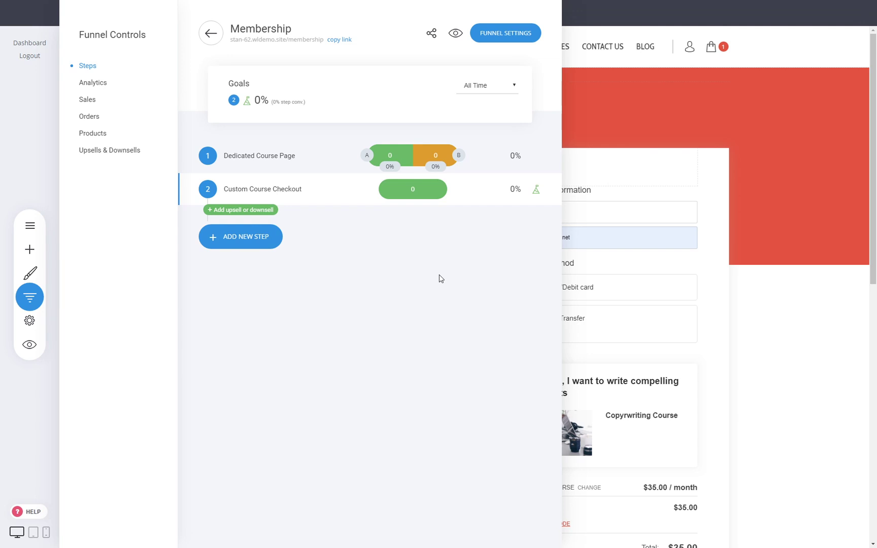
{"action": "left_click", "coordinate": [599, 293]}
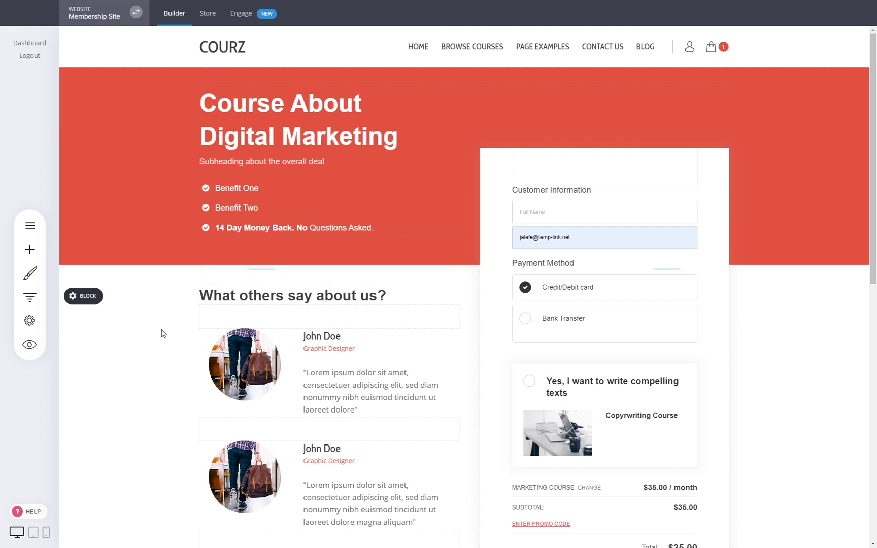
Step: Add an upsell page named Upsell under Custom Course Checkout, using the template headed "Headline: Type Your Upsell or Downsell Offerr"
{"action": "left_click", "coordinate": [29, 298]}
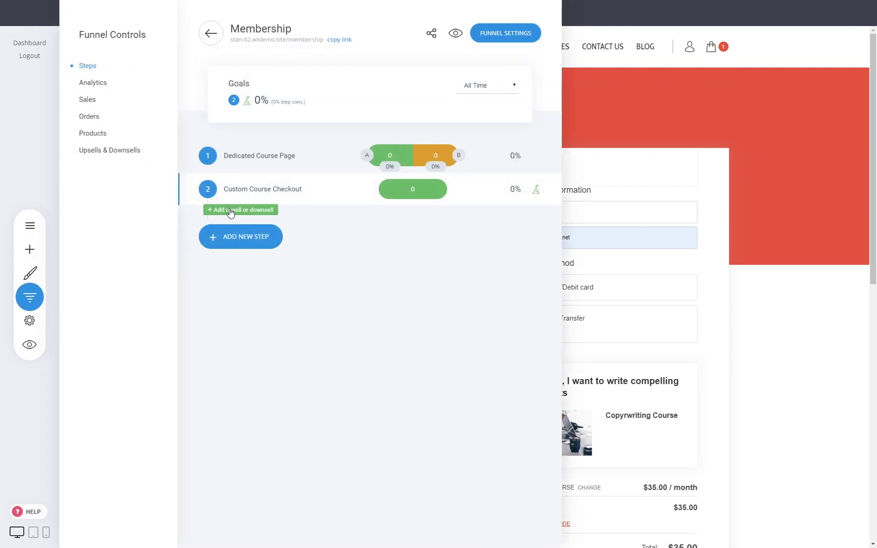
{"action": "left_click", "coordinate": [231, 211]}
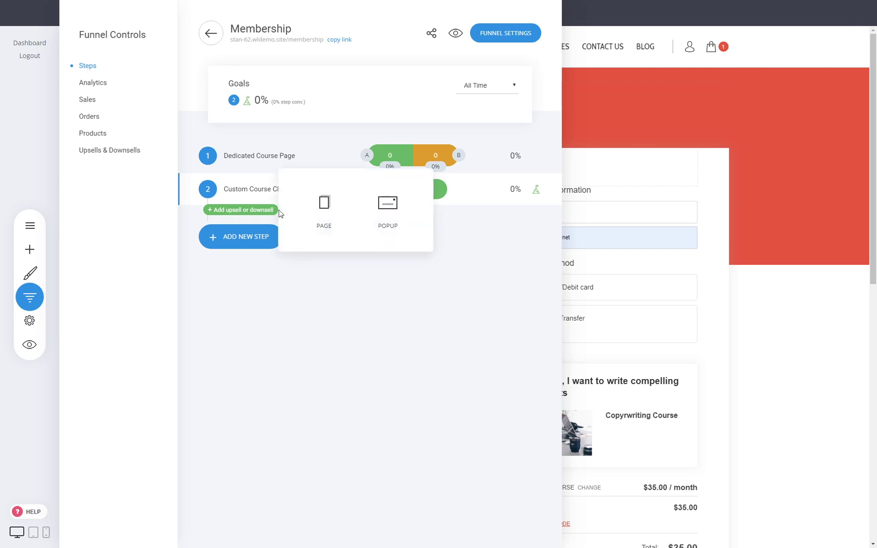
{"action": "left_click", "coordinate": [324, 204]}
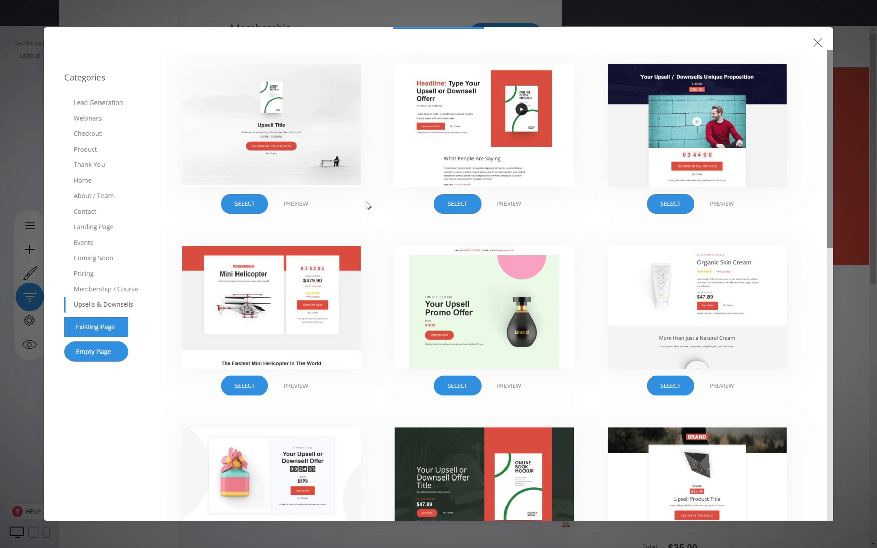
{"action": "scroll", "coordinate": [381, 208], "scroll_direction": "down", "scroll_amount": 10}
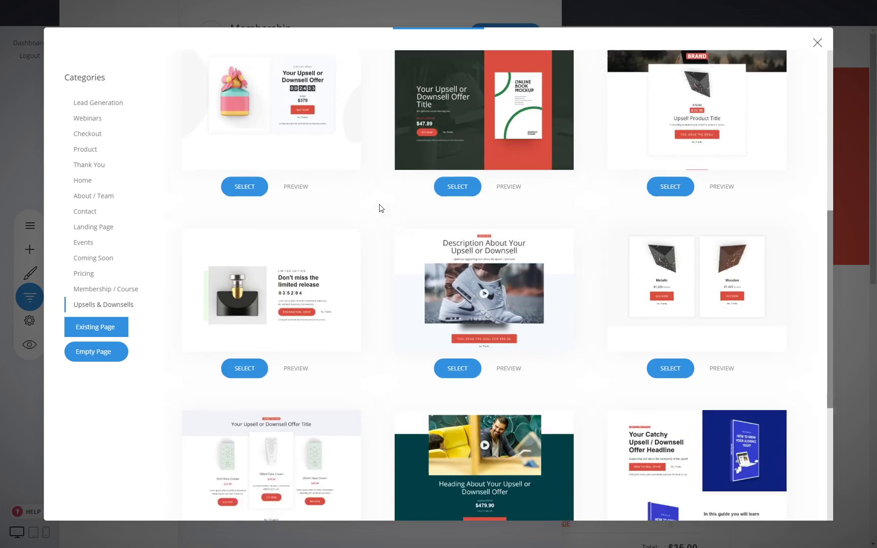
{"action": "scroll", "coordinate": [381, 208], "scroll_direction": "up", "scroll_amount": 10}
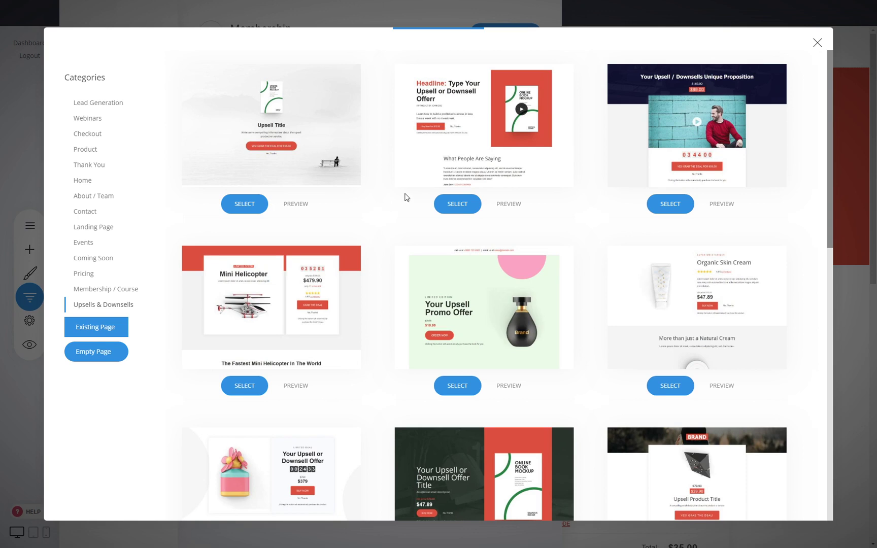
{"action": "left_click", "coordinate": [456, 204]}
{"action": "left_click", "coordinate": [374, 158]}
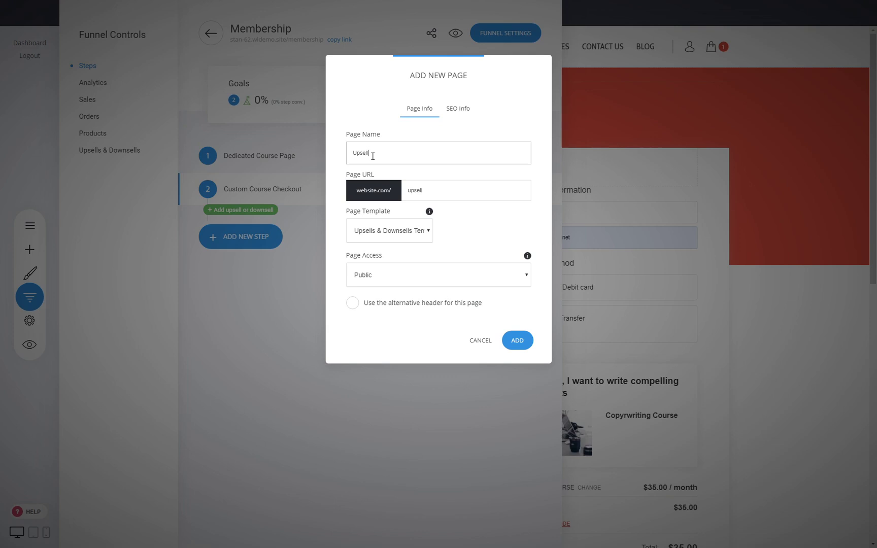
{"action": "left_click", "coordinate": [517, 340]}
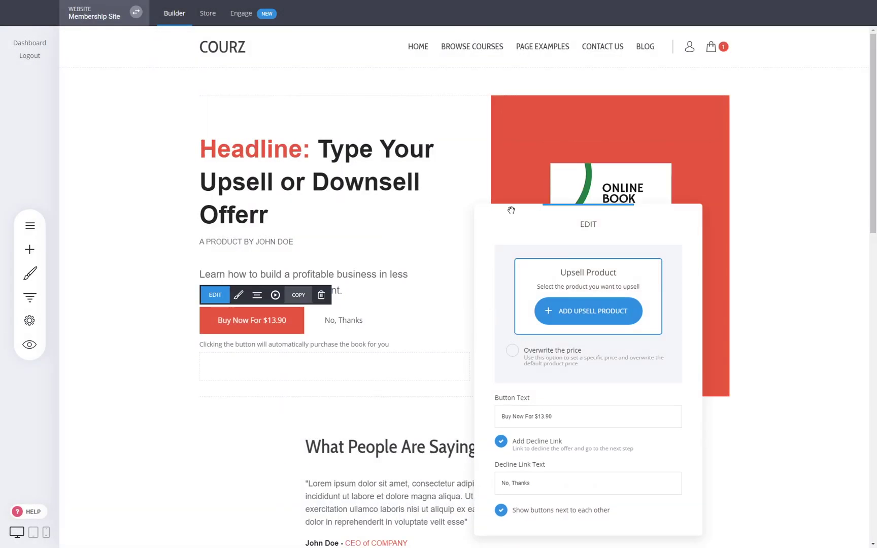
{"action": "left_click_drag", "start_coordinate": [589, 222], "coordinate": [590, 157]}
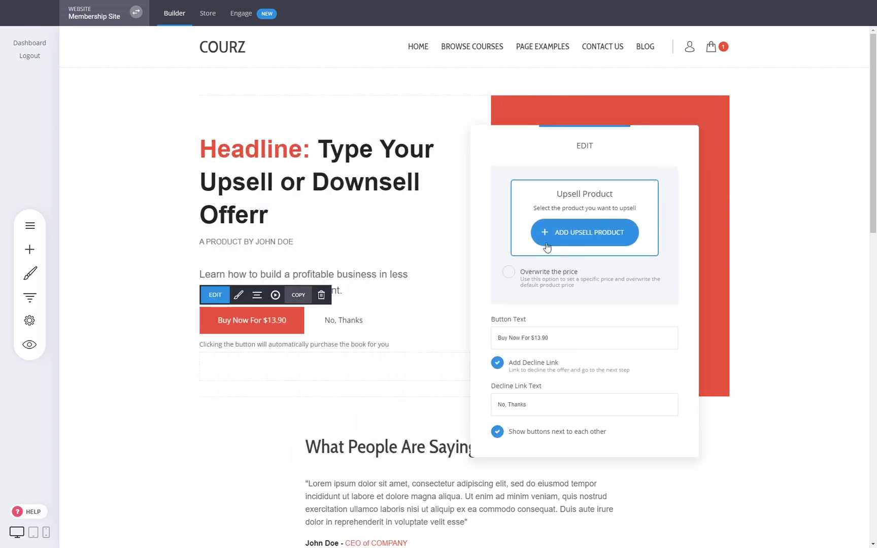
{"action": "left_click", "coordinate": [584, 223]}
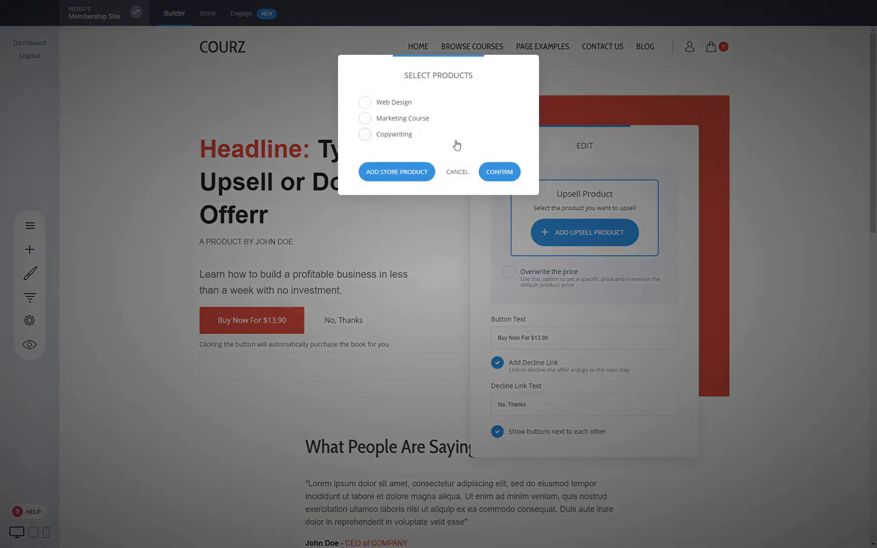
{"action": "left_click", "coordinate": [456, 173]}
{"action": "left_click", "coordinate": [425, 291]}
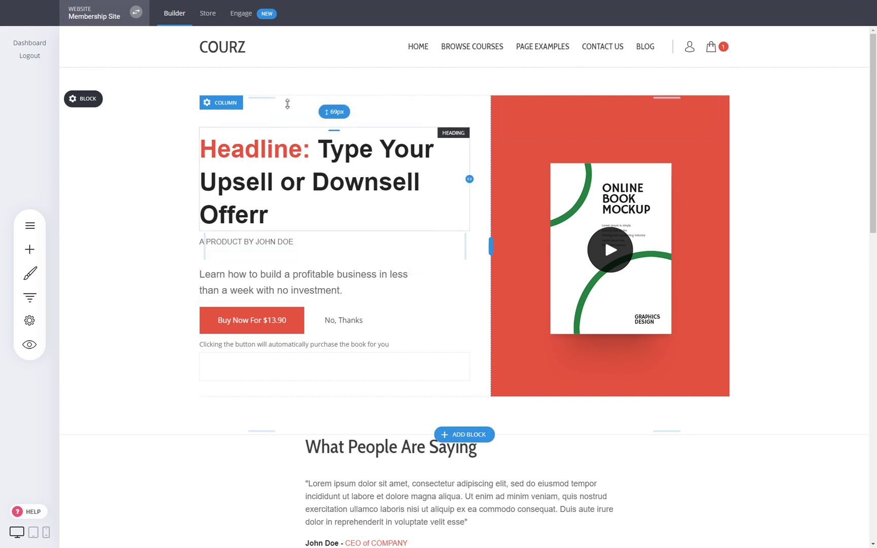
Step: Add a digital product titled Digital to the store, with book.png from the Images folder as its product file
{"action": "left_click", "coordinate": [207, 15]}
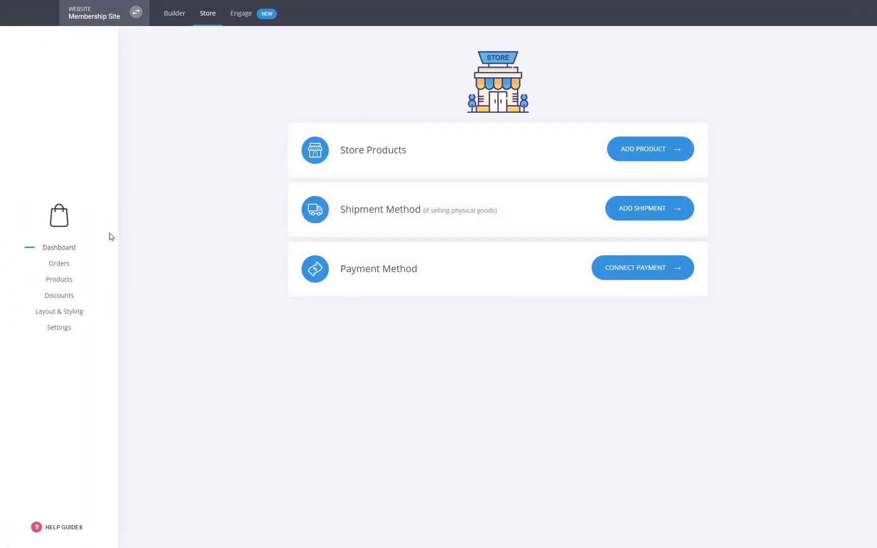
{"action": "left_click", "coordinate": [56, 281]}
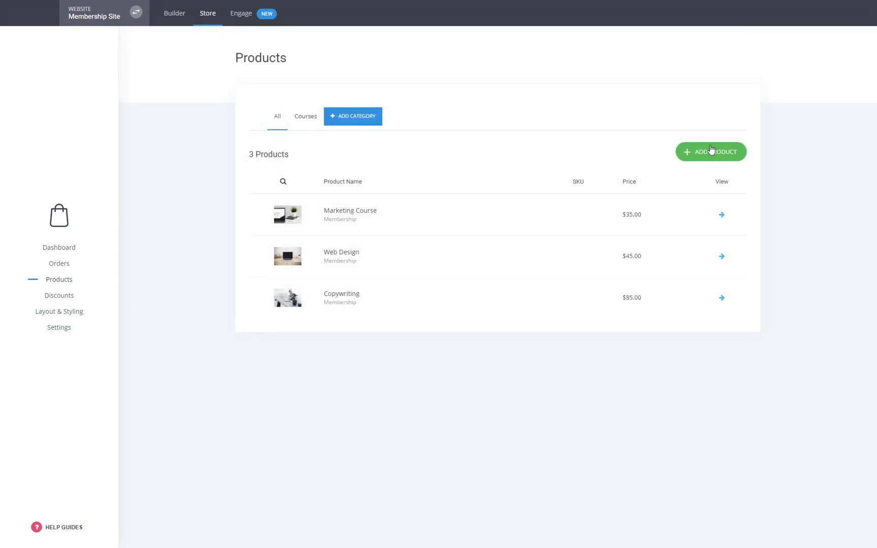
{"action": "left_click", "coordinate": [711, 155]}
{"action": "left_click", "coordinate": [395, 152]}
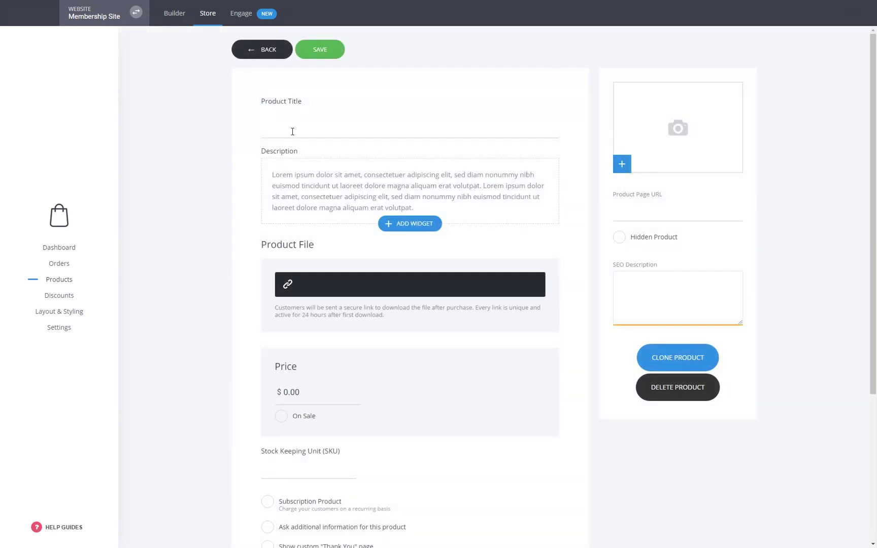
{"action": "type", "text": "Digital"}
{"action": "left_click", "coordinate": [309, 287]}
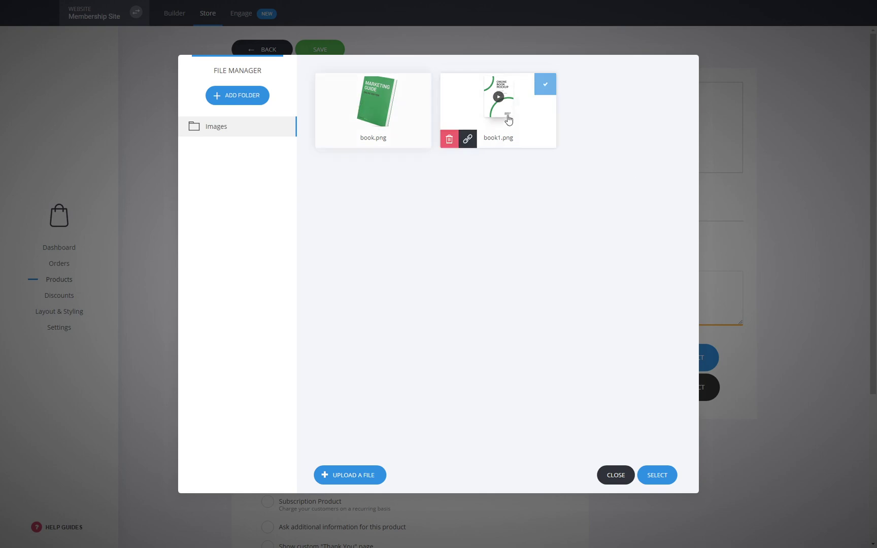
{"action": "double_click", "coordinate": [372, 109]}
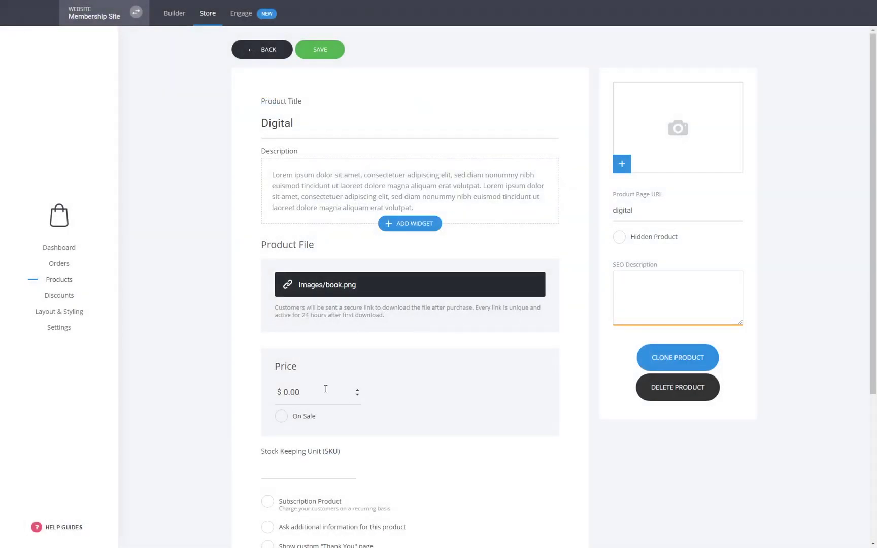
Step: Set the Digital product's price to $50 and add the green Marketing Guide book picture as its image
{"action": "left_click_drag", "start_coordinate": [326, 389], "coordinate": [285, 388]}
{"action": "type", "text": "50"}
{"action": "left_click", "coordinate": [674, 147]}
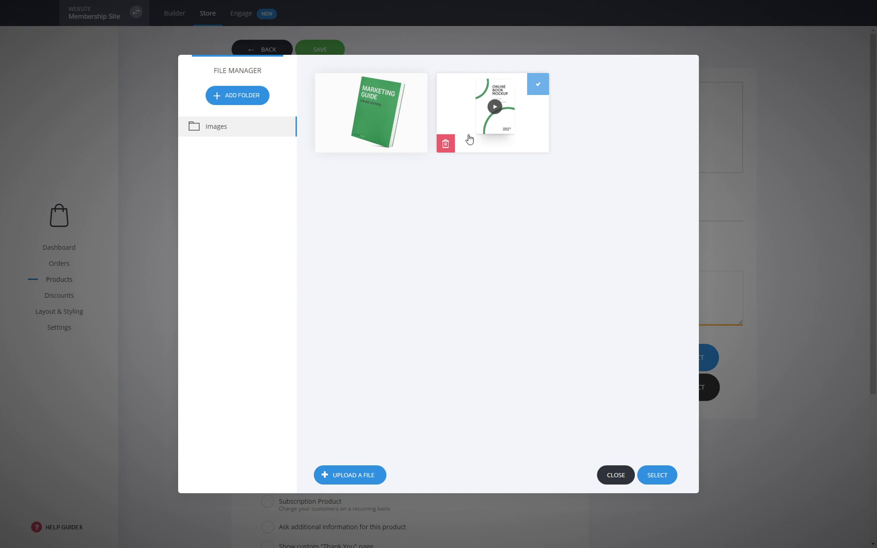
{"action": "mouse_move", "coordinate": [409, 157]}
{"action": "left_click", "coordinate": [393, 147]}
{"action": "left_click", "coordinate": [662, 475]}
Step: Assign the Digital product to the Courses category and save the product
{"action": "scroll", "coordinate": [407, 327], "scroll_direction": "down", "scroll_amount": 4}
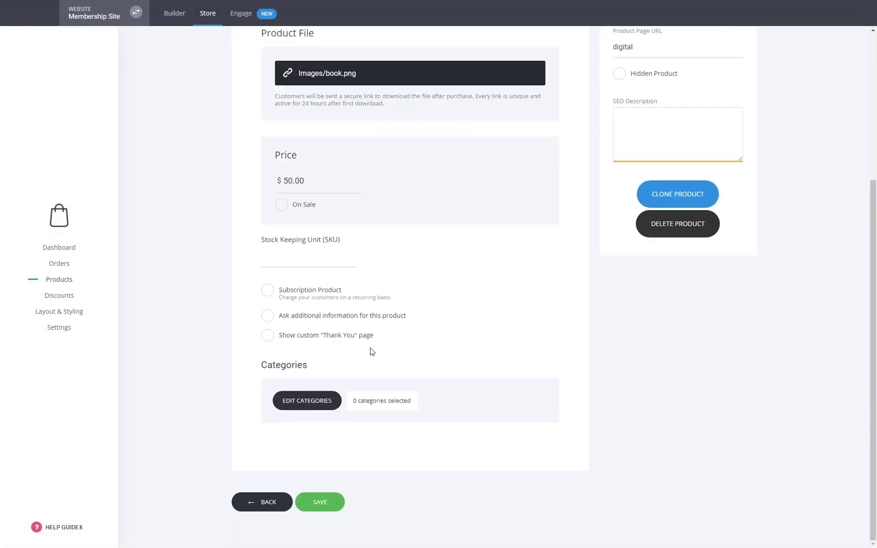
{"action": "left_click", "coordinate": [303, 405]}
{"action": "left_click", "coordinate": [361, 115]}
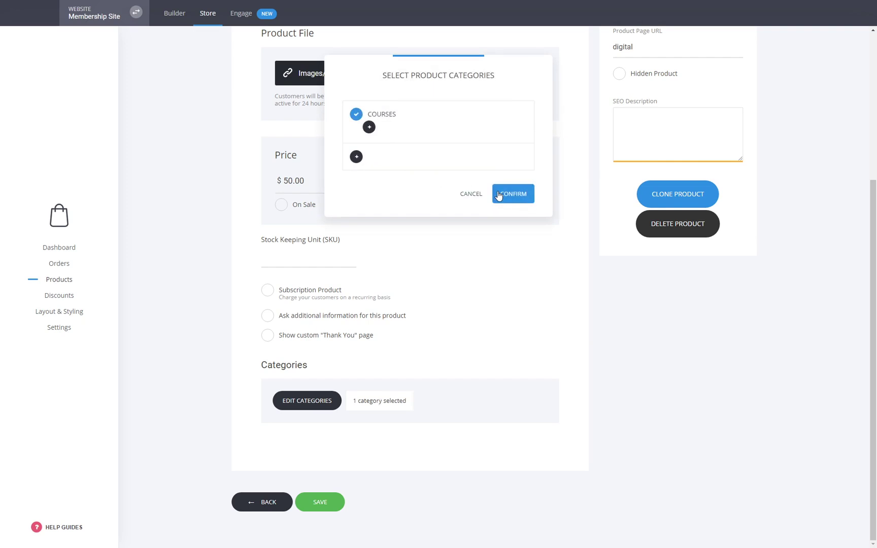
{"action": "left_click", "coordinate": [500, 193]}
{"action": "scroll", "coordinate": [441, 386], "scroll_direction": "up", "scroll_amount": 5}
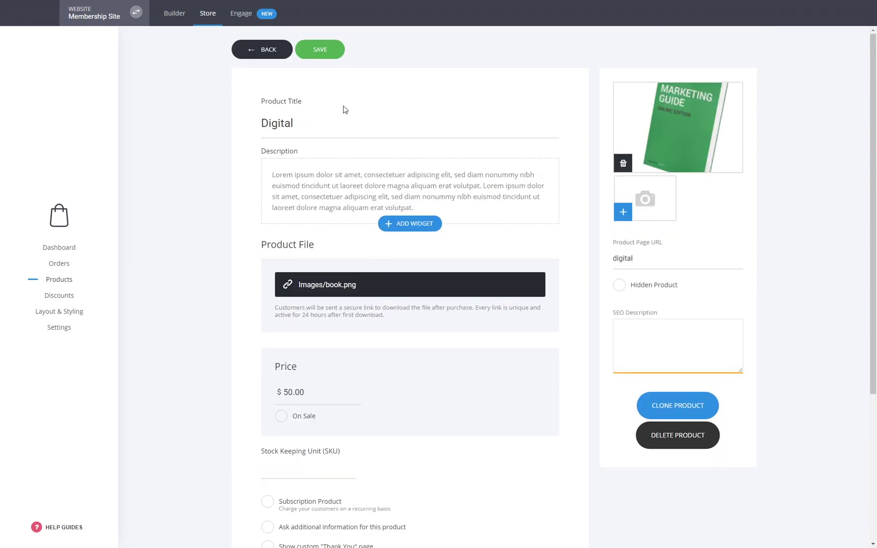
{"action": "left_click", "coordinate": [321, 47]}
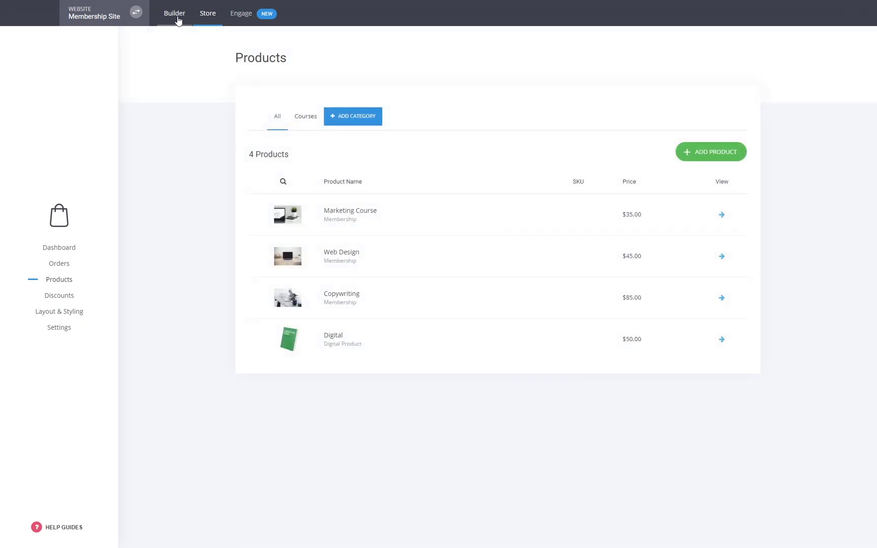
Step: Return to the site builder and open the Upsell page from the Membership funnel's steps
{"action": "left_click", "coordinate": [177, 18]}
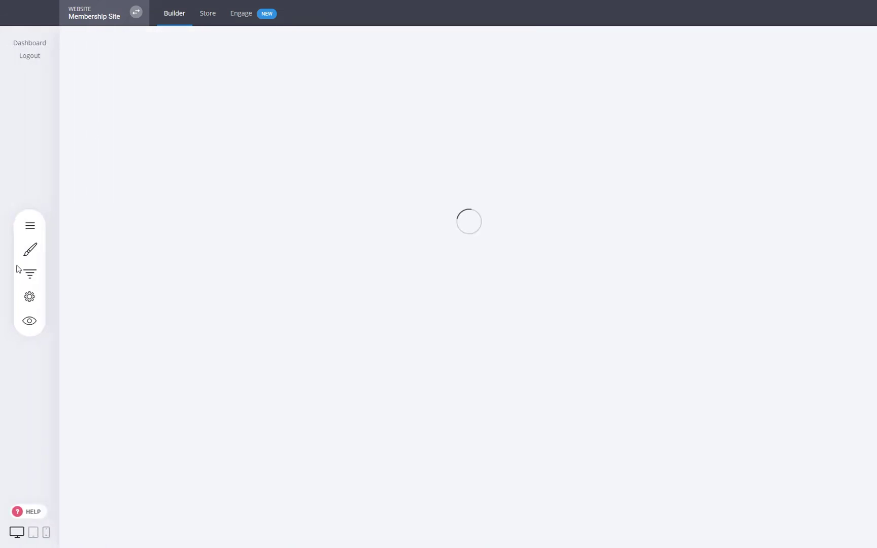
{"action": "left_click", "coordinate": [33, 299]}
{"action": "left_click", "coordinate": [173, 137]}
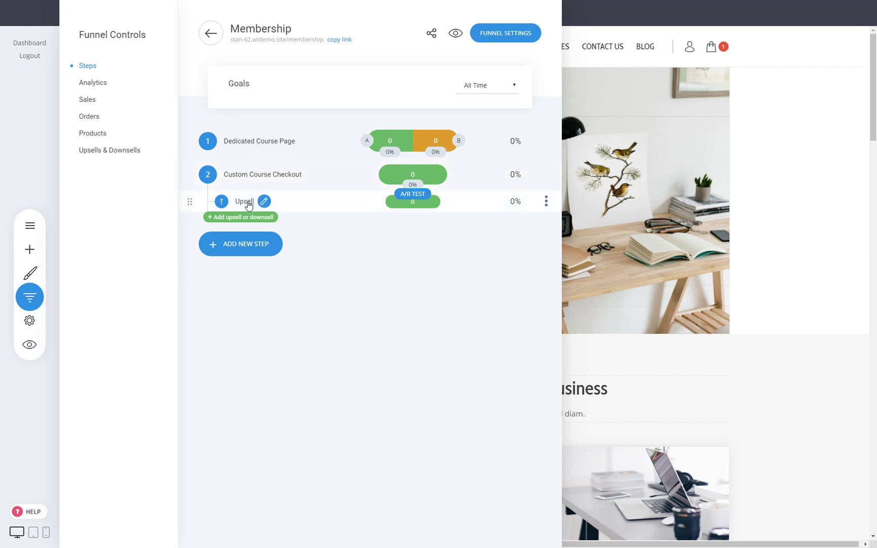
{"action": "left_click", "coordinate": [248, 203]}
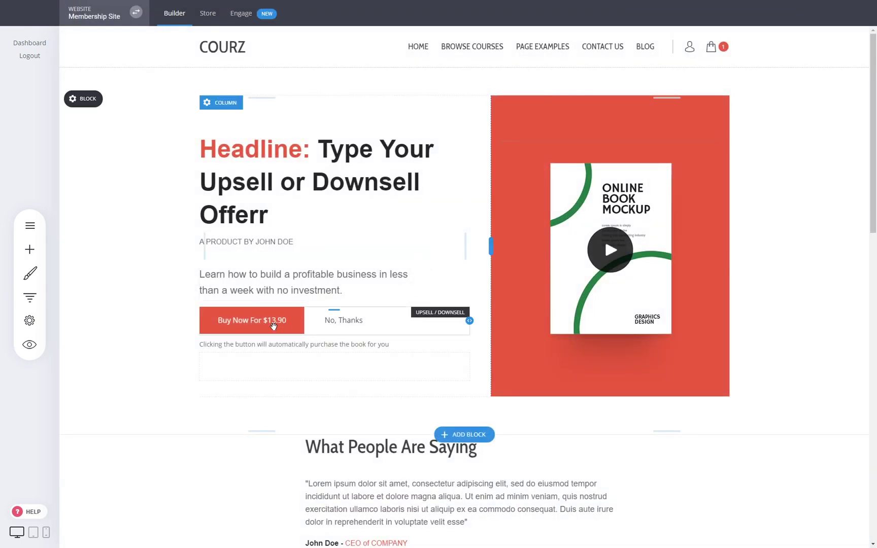
{"action": "left_click_drag", "start_coordinate": [289, 304], "coordinate": [291, 307]}
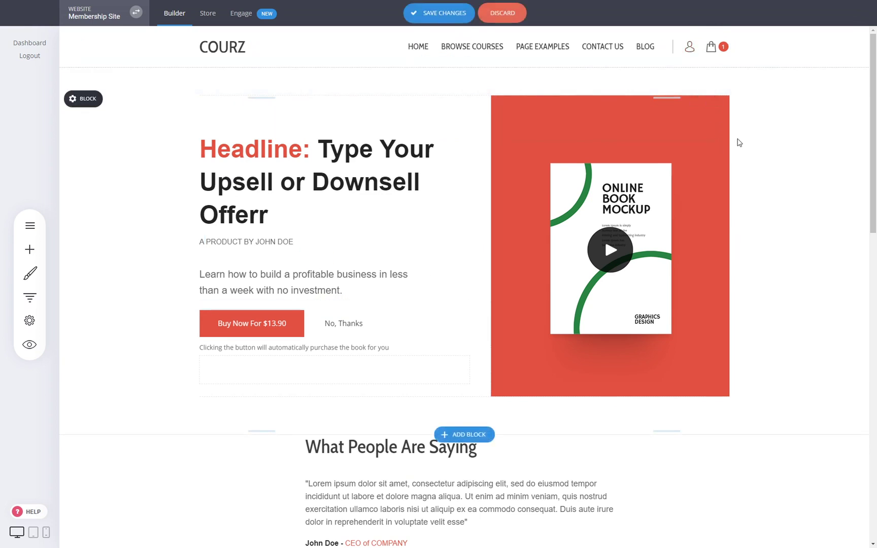
Step: Set Digital as the upsell product of the Buy Now For $13.90 button on the Upsell page
{"action": "left_click", "coordinate": [271, 325]}
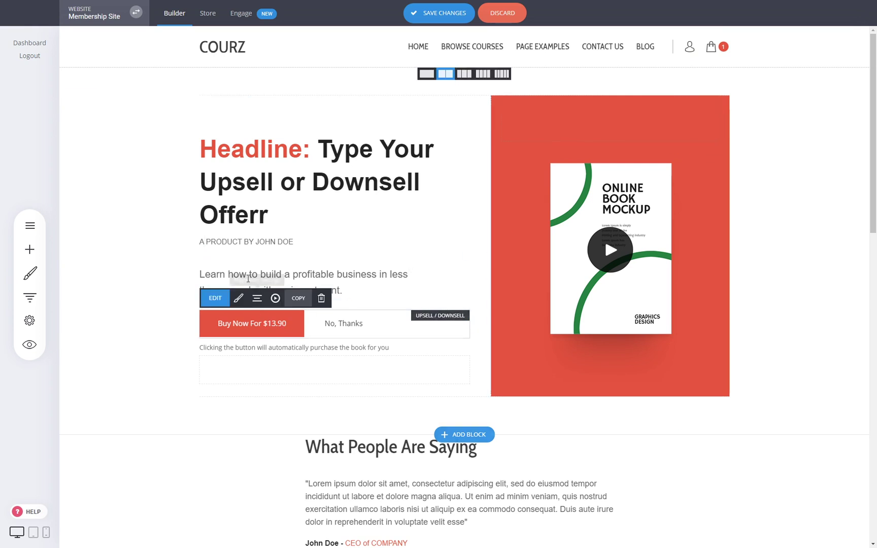
{"action": "left_click", "coordinate": [215, 298]}
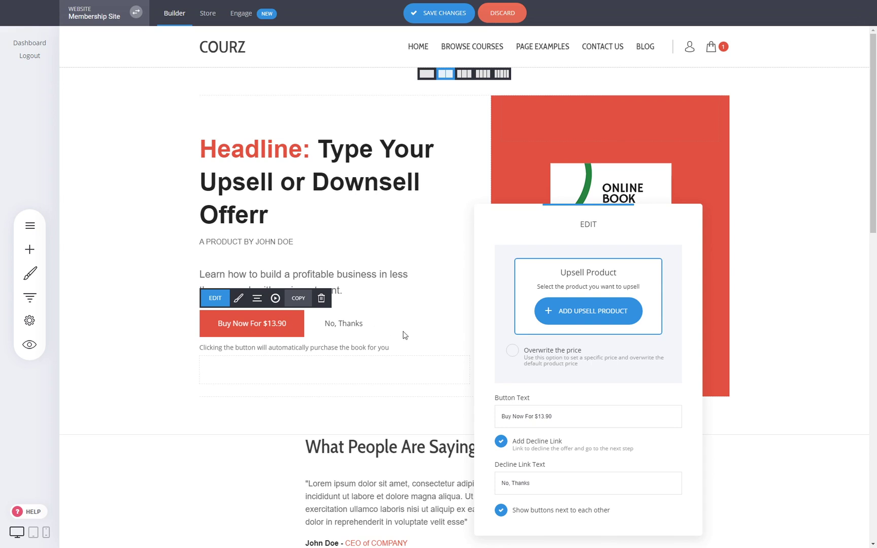
{"action": "left_click_drag", "start_coordinate": [599, 230], "coordinate": [568, 186]}
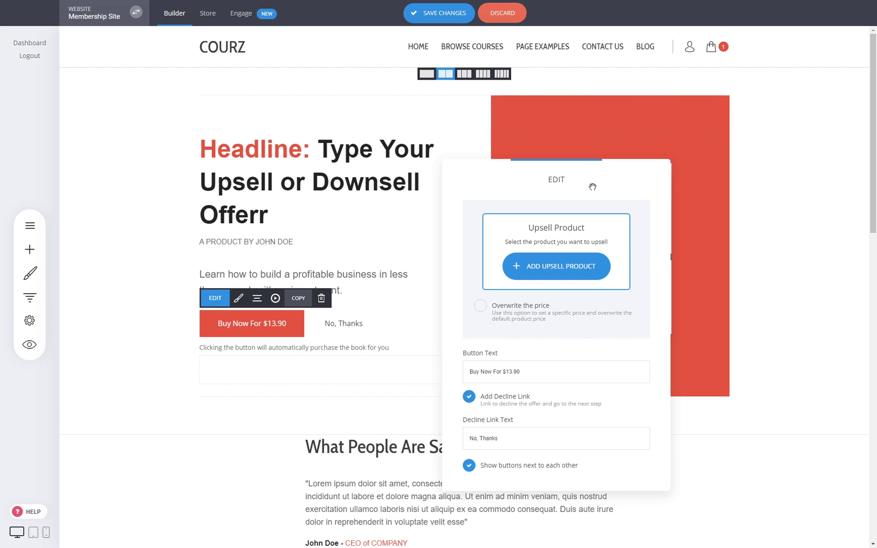
{"action": "left_click", "coordinate": [564, 266]}
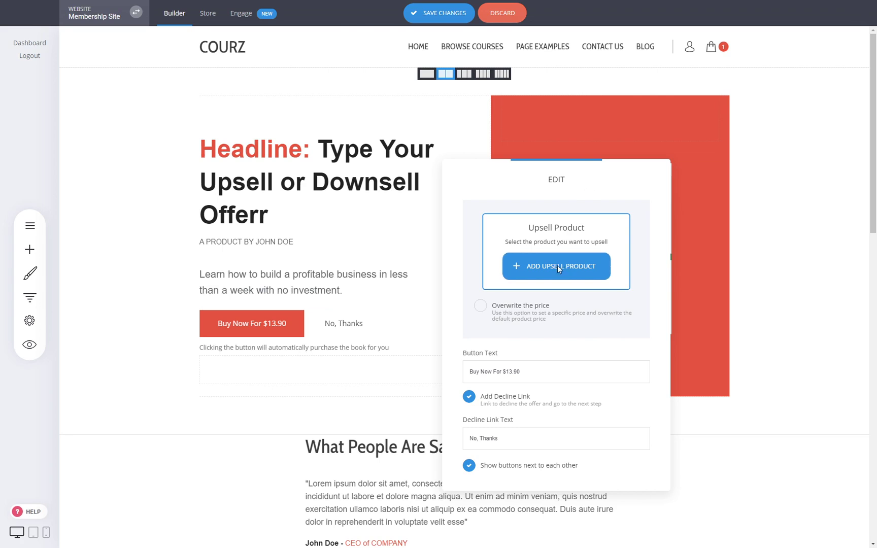
{"action": "left_click", "coordinate": [385, 135]}
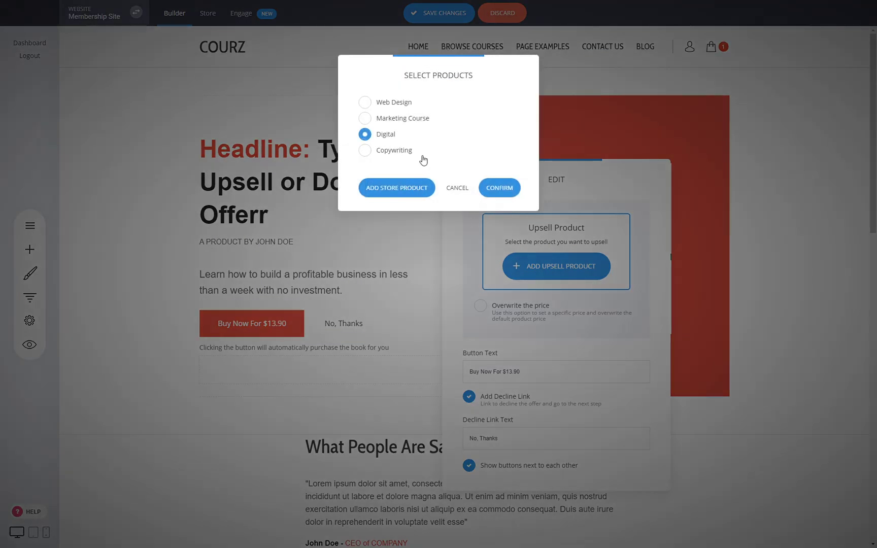
{"action": "left_click", "coordinate": [499, 188]}
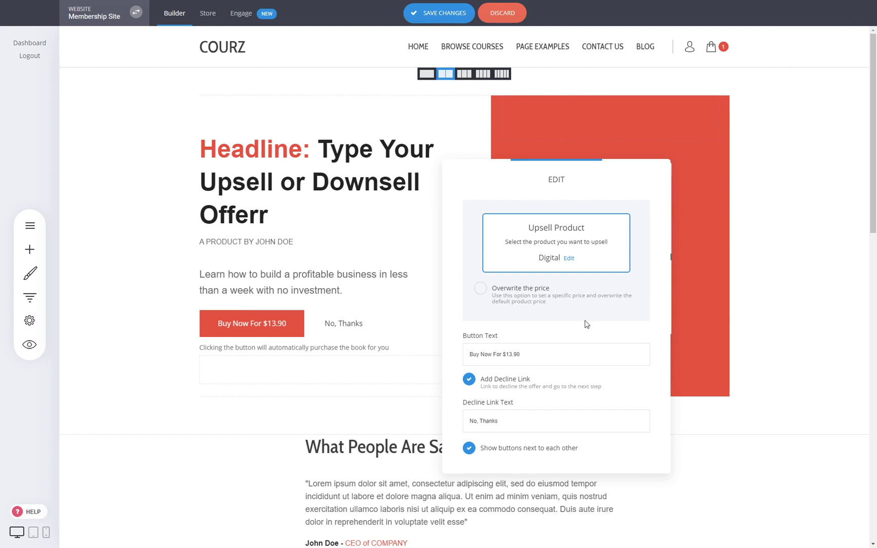
{"action": "left_click", "coordinate": [530, 294]}
{"action": "left_click_drag", "start_coordinate": [565, 343], "coordinate": [523, 340]}
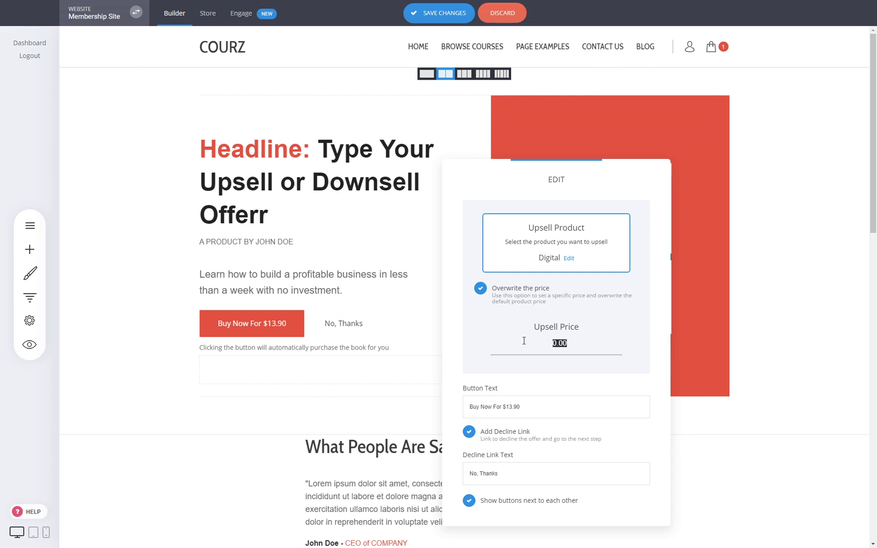
{"action": "left_click", "coordinate": [524, 293]}
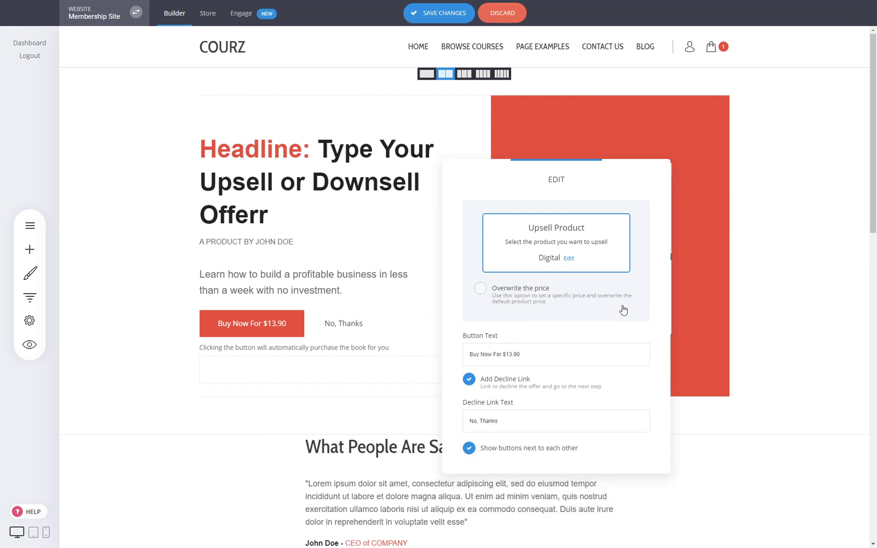
Step: Change the upsell button's text to Buy Now For $50 and save the Upsell page
{"action": "left_click_drag", "start_coordinate": [524, 354], "coordinate": [513, 354]}
{"action": "type", "text": "50"}
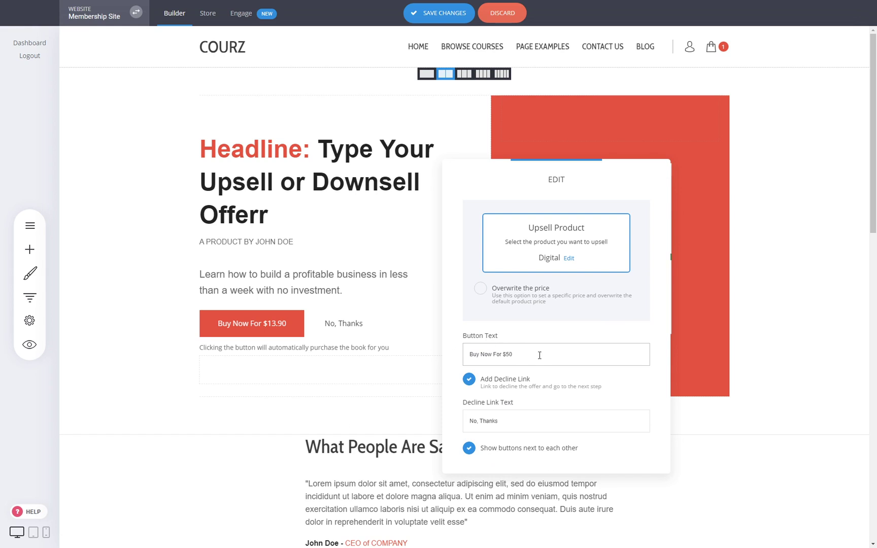
{"action": "left_click", "coordinate": [336, 326]}
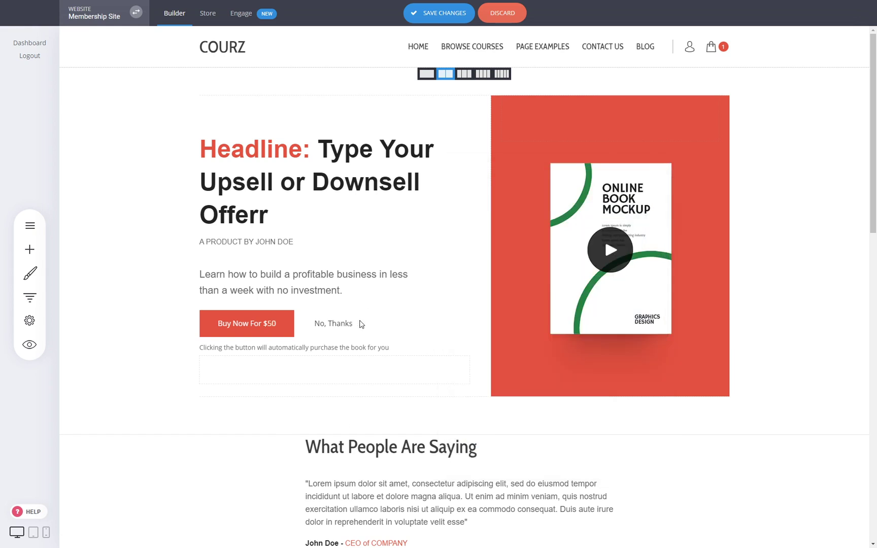
{"action": "left_click", "coordinate": [452, 15]}
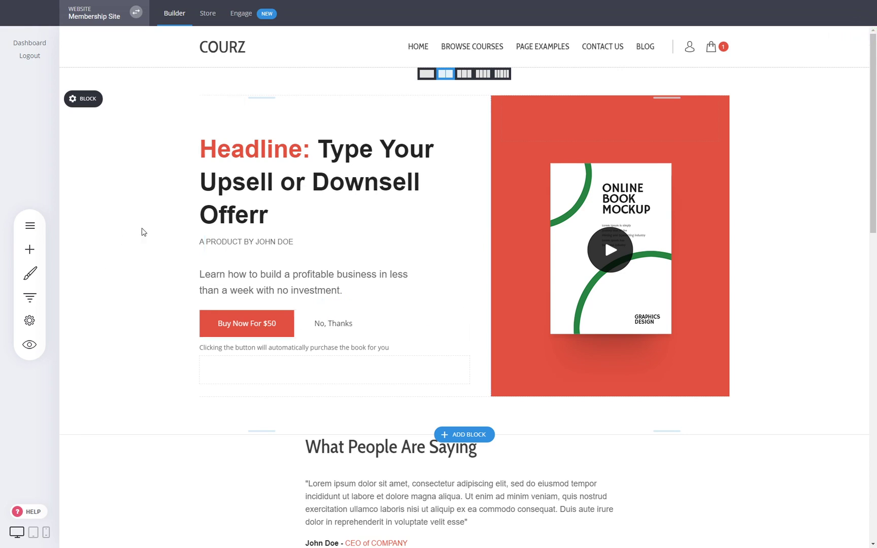
{"action": "left_click", "coordinate": [29, 297]}
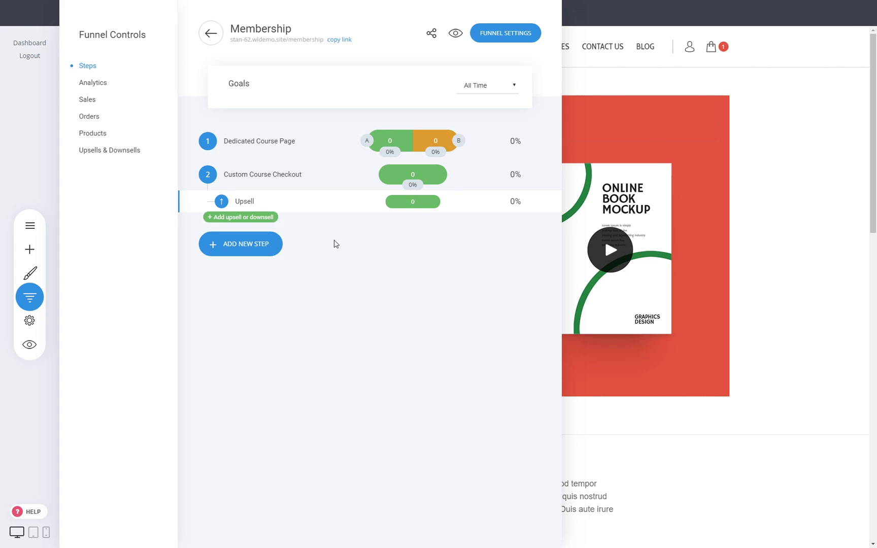
{"action": "left_click", "coordinate": [251, 254]}
{"action": "left_click", "coordinate": [683, 335]}
{"action": "left_click", "coordinate": [683, 334]}
Step: Move the Thank You 2 page from the Pages folder into the Membership funnel
{"action": "left_click", "coordinate": [30, 227]}
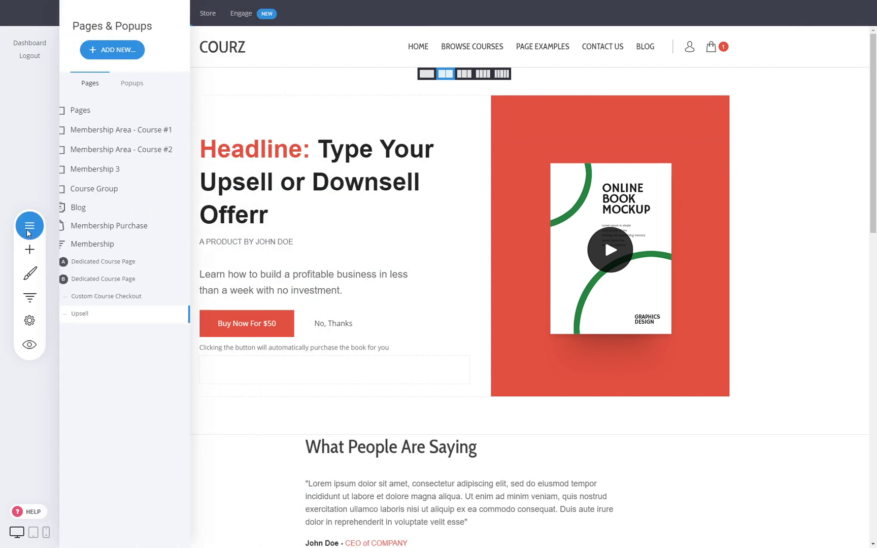
{"action": "left_click", "coordinate": [127, 118]}
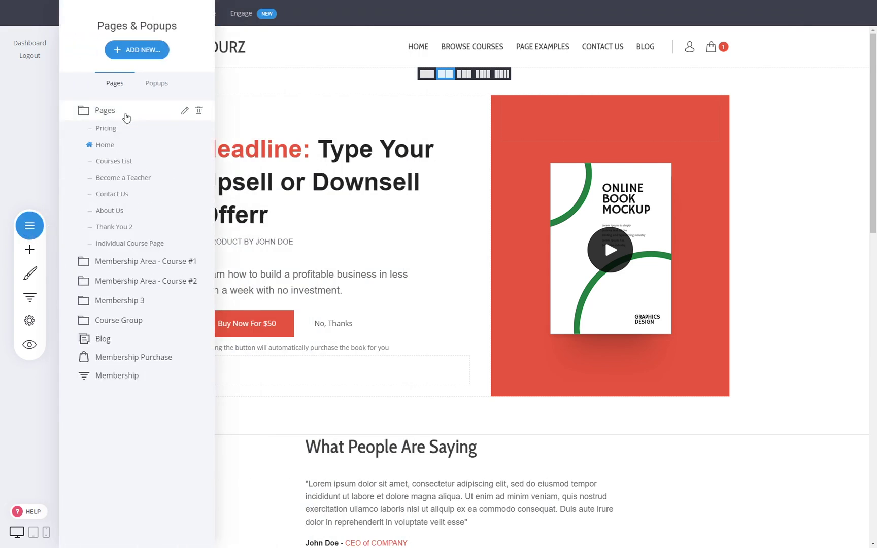
{"action": "left_click", "coordinate": [199, 228]}
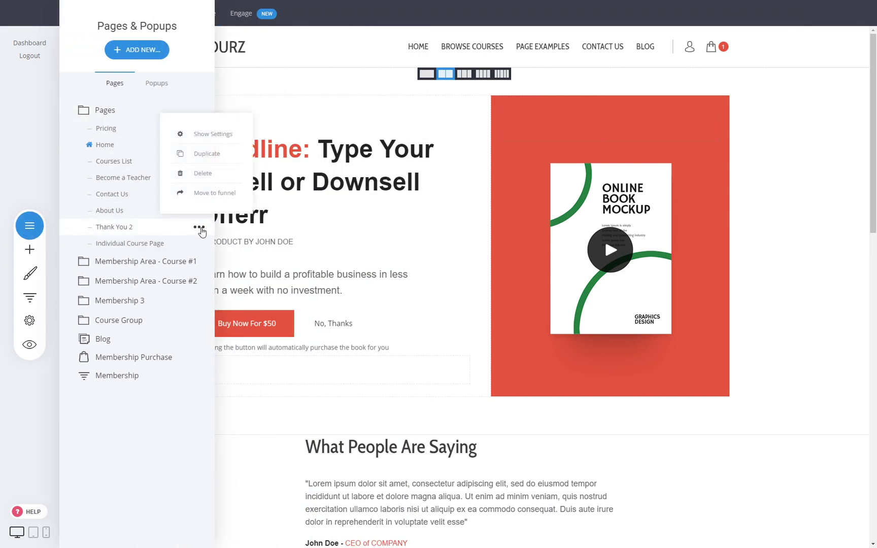
{"action": "left_click", "coordinate": [202, 192]}
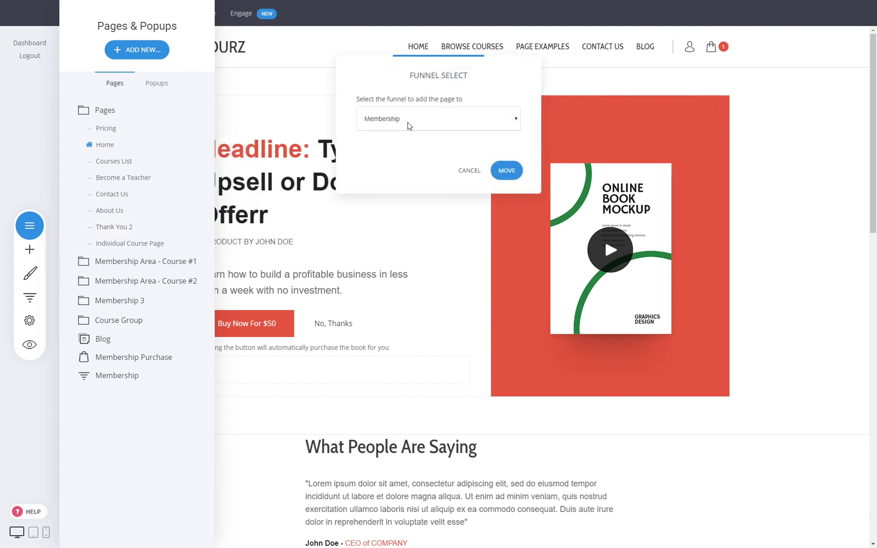
{"action": "left_click", "coordinate": [508, 172]}
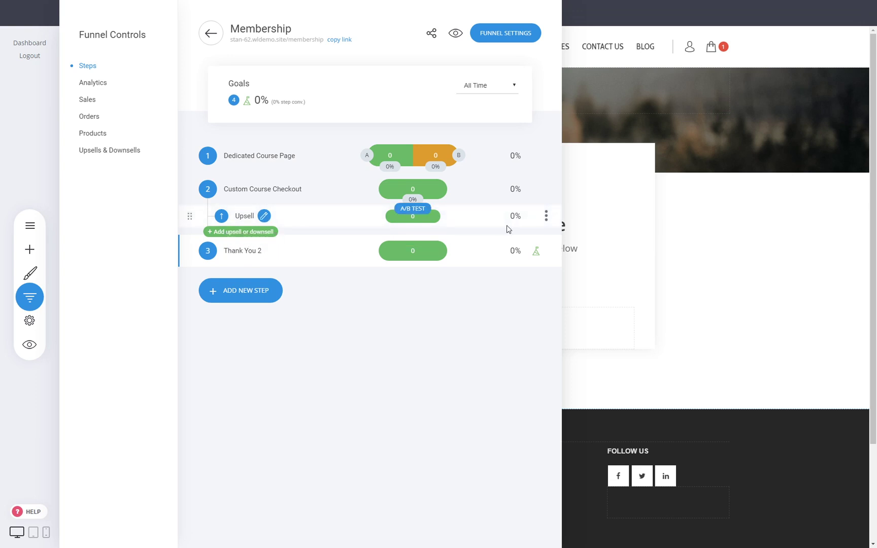
{"action": "left_click", "coordinate": [810, 273]}
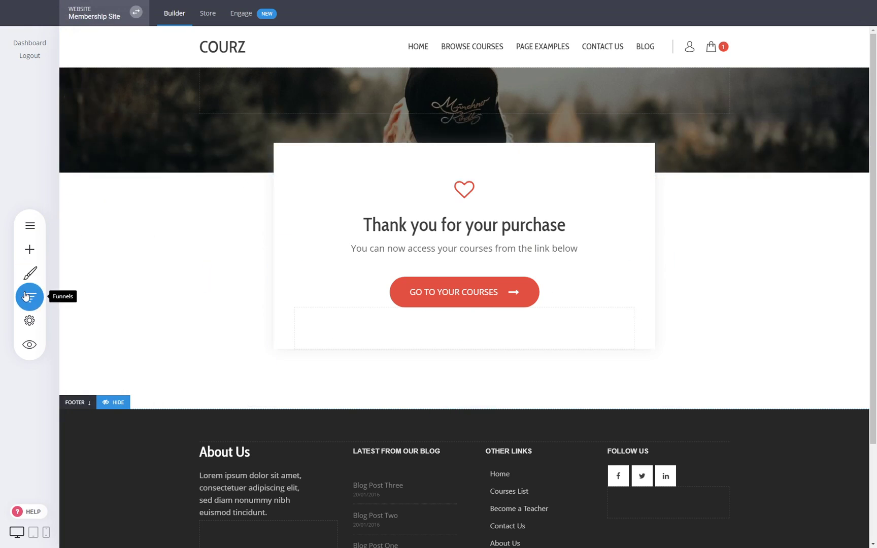
Step: Preview the Membership funnel's Dedicated Course Page and start the course purchase from it
{"action": "left_click", "coordinate": [30, 297]}
{"action": "left_click", "coordinate": [254, 156]}
{"action": "left_click", "coordinate": [282, 108]}
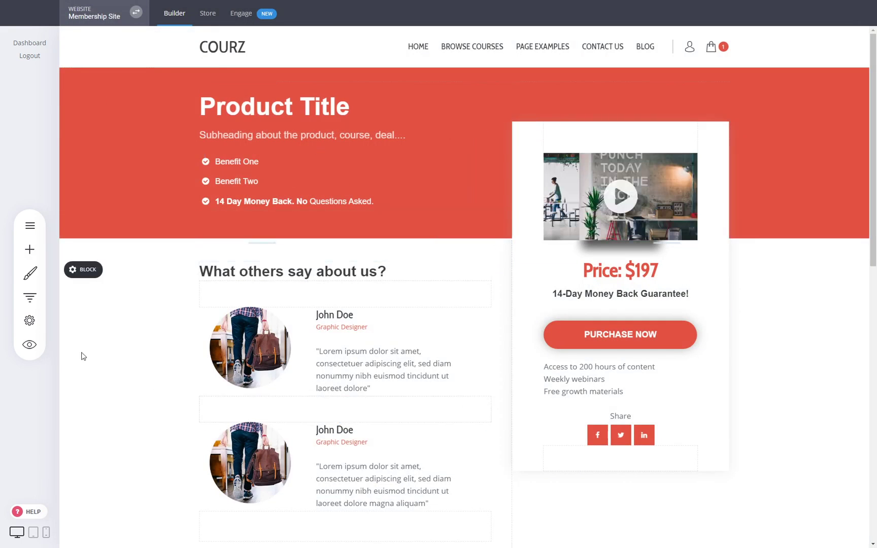
{"action": "left_click", "coordinate": [30, 345]}
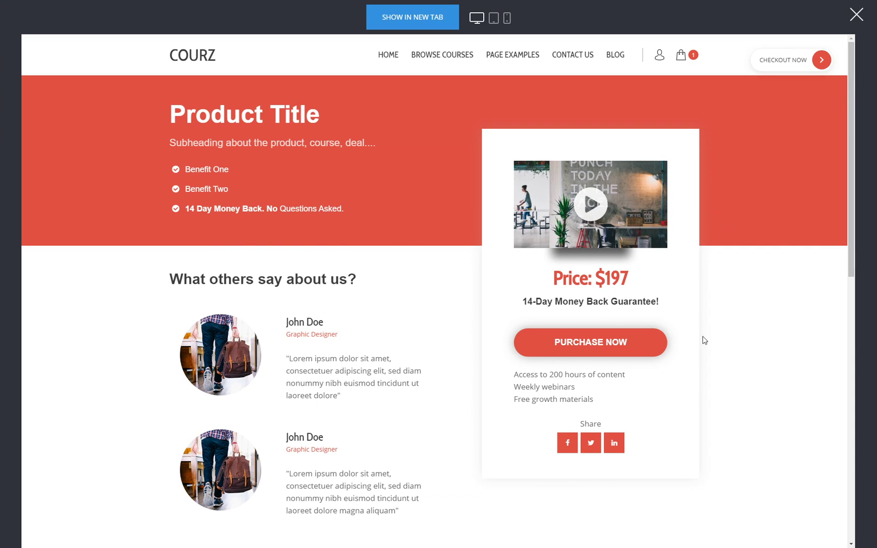
{"action": "left_click", "coordinate": [611, 350]}
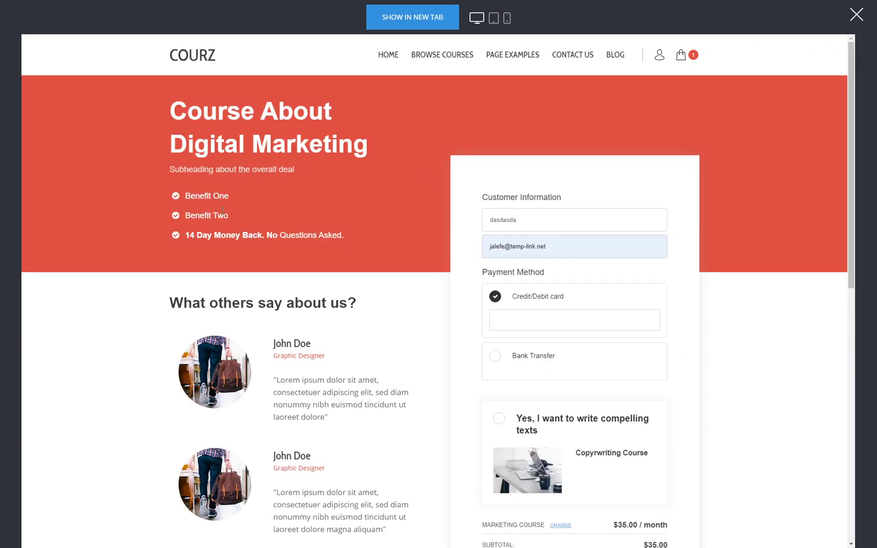
Step: Fill in the credit card number, expiry date, security code and postal code on the course checkout
{"action": "left_click", "coordinate": [519, 309]}
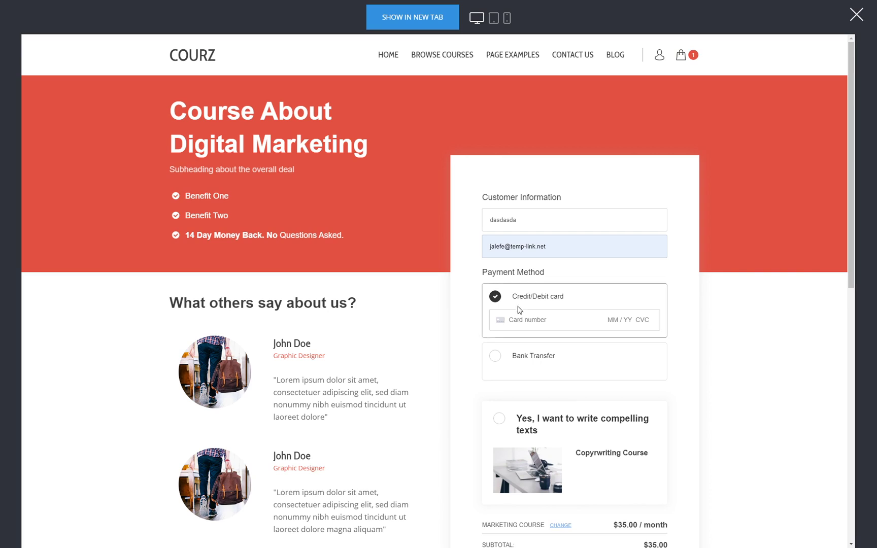
{"action": "type", "text": "424242424242424204242"}
{"action": "type", "text": "4242 04 / 24 242 08401"}
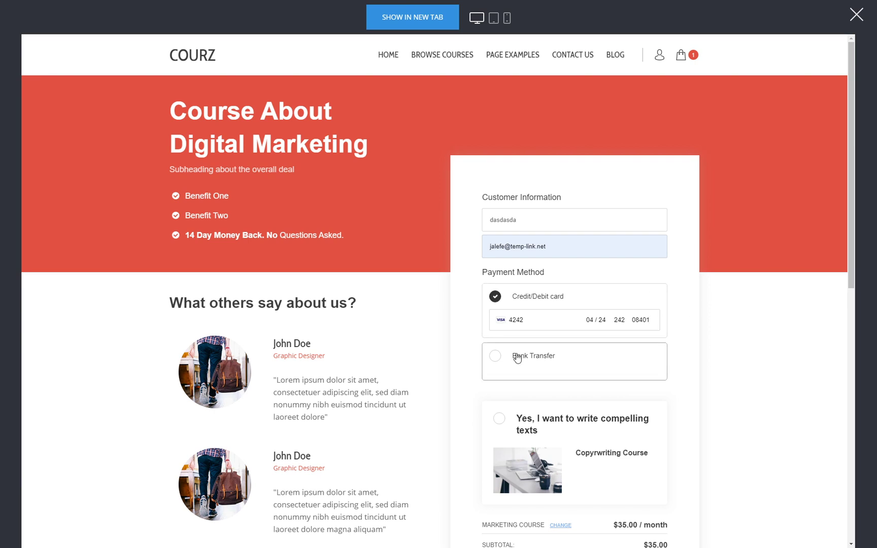
Step: Add the Copywriting Course bump offer to the order and complete the order
{"action": "scroll", "coordinate": [745, 445], "scroll_direction": "down", "scroll_amount": 1}
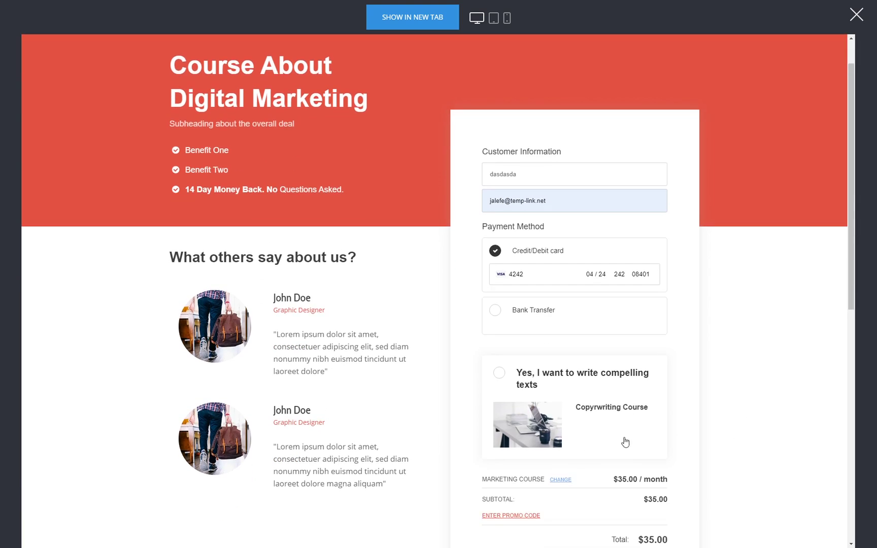
{"action": "left_click", "coordinate": [556, 381]}
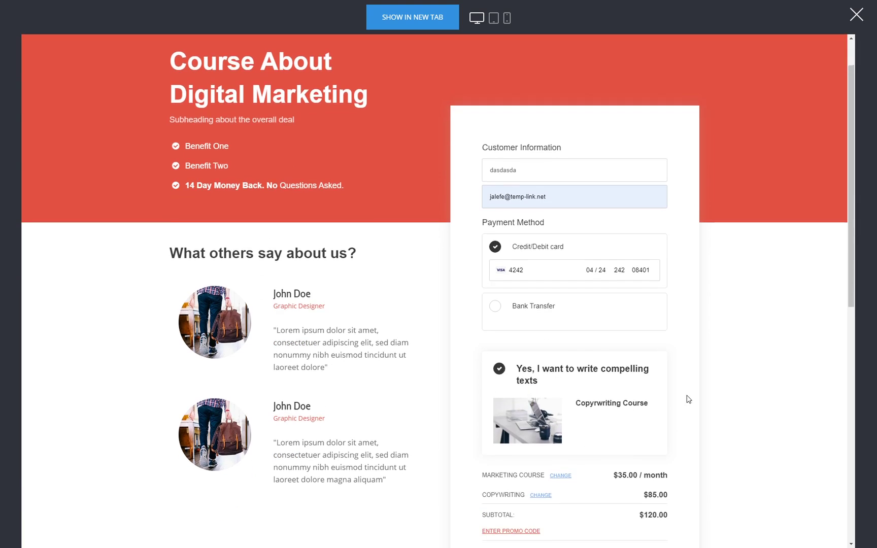
{"action": "scroll", "coordinate": [687, 397], "scroll_direction": "down", "scroll_amount": 3}
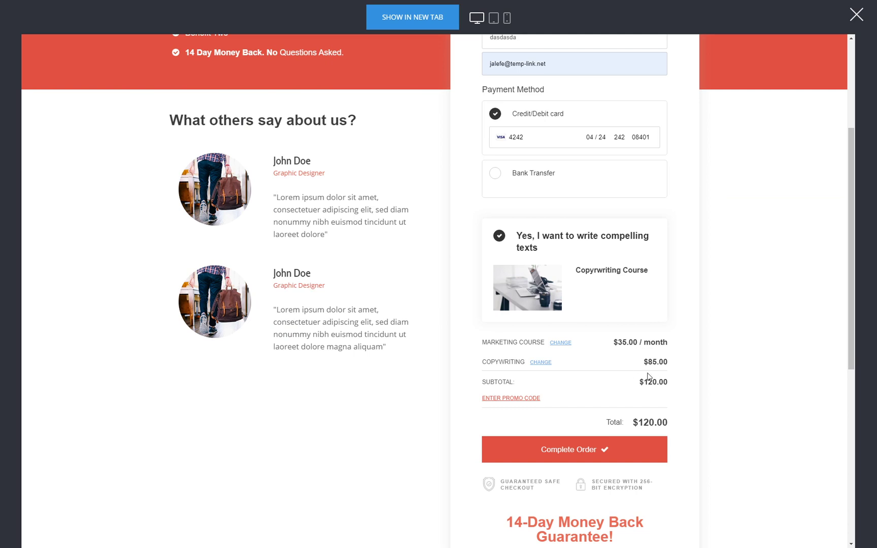
{"action": "left_click", "coordinate": [614, 450]}
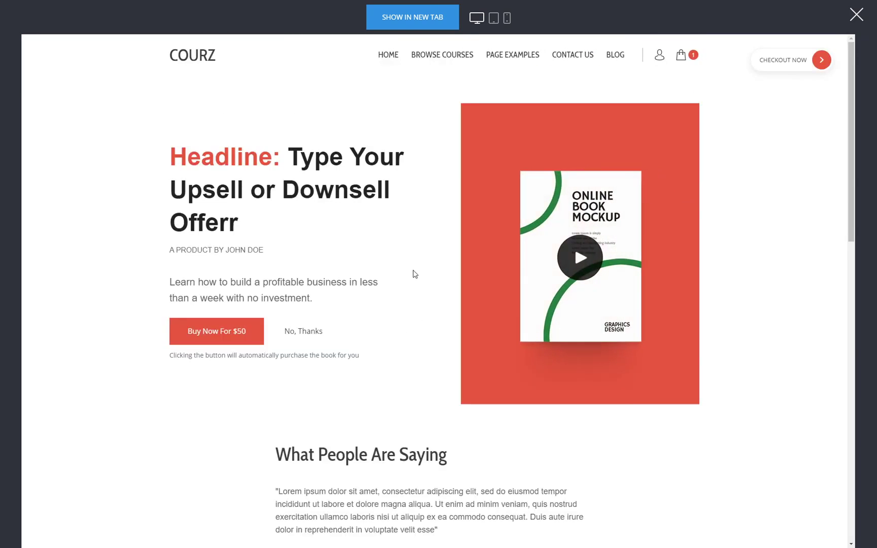
Step: Look over the Upsell page and accept the $50 upsell offer
{"action": "scroll", "coordinate": [415, 274], "scroll_direction": "down", "scroll_amount": 15}
{"action": "scroll", "coordinate": [229, 360], "scroll_direction": "up", "scroll_amount": 15}
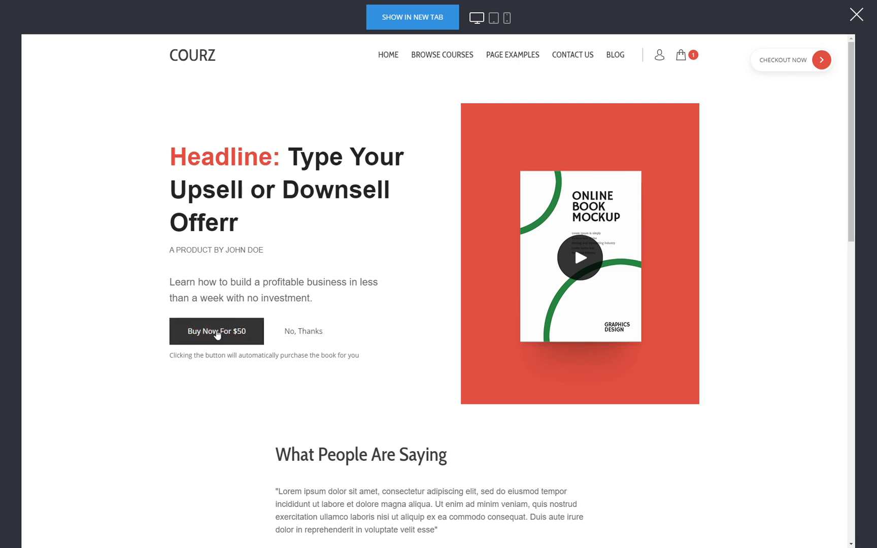
{"action": "left_click", "coordinate": [217, 332]}
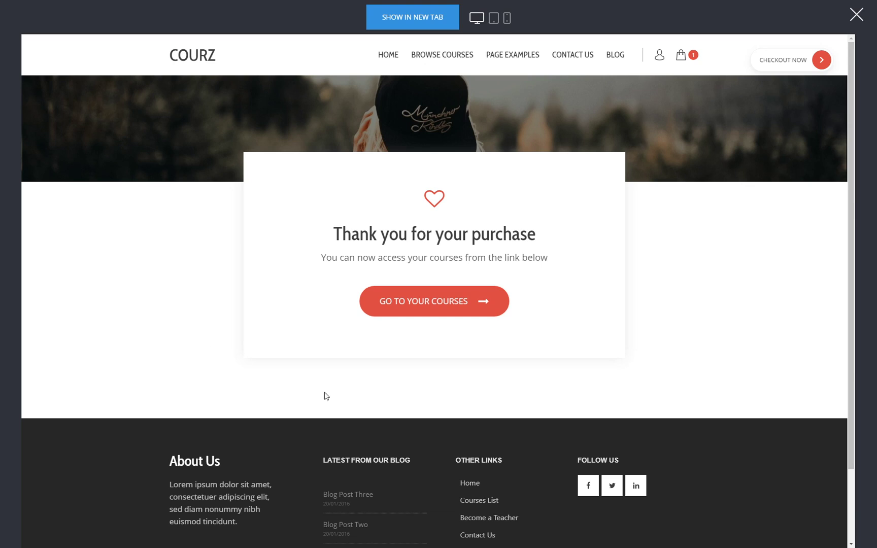
Step: Check the buyer account's downloads, memberships and subscriptions, and close the preview
{"action": "left_click", "coordinate": [479, 313]}
{"action": "left_click", "coordinate": [659, 57]}
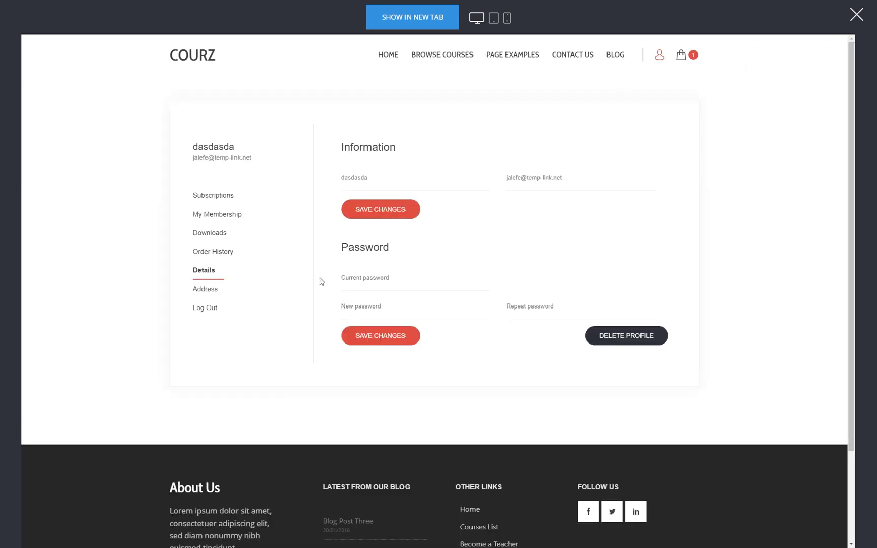
{"action": "left_click", "coordinate": [210, 233]}
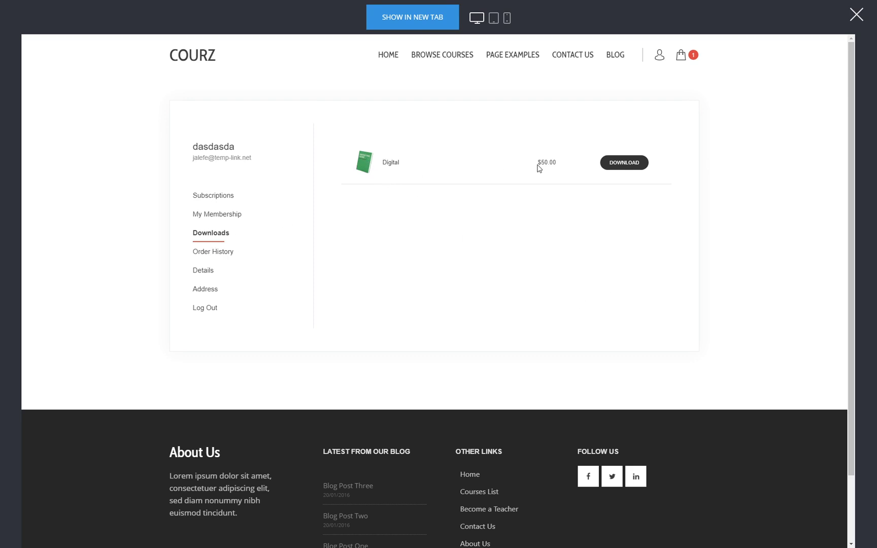
{"action": "left_click_drag", "start_coordinate": [540, 163], "coordinate": [550, 162]}
{"action": "left_click", "coordinate": [462, 279]}
{"action": "left_click", "coordinate": [224, 218]}
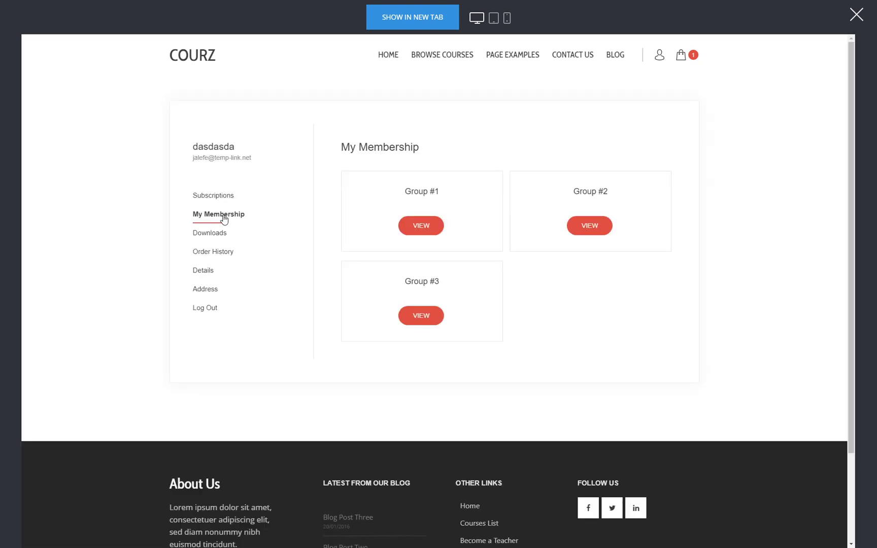
{"action": "left_click", "coordinate": [216, 197]}
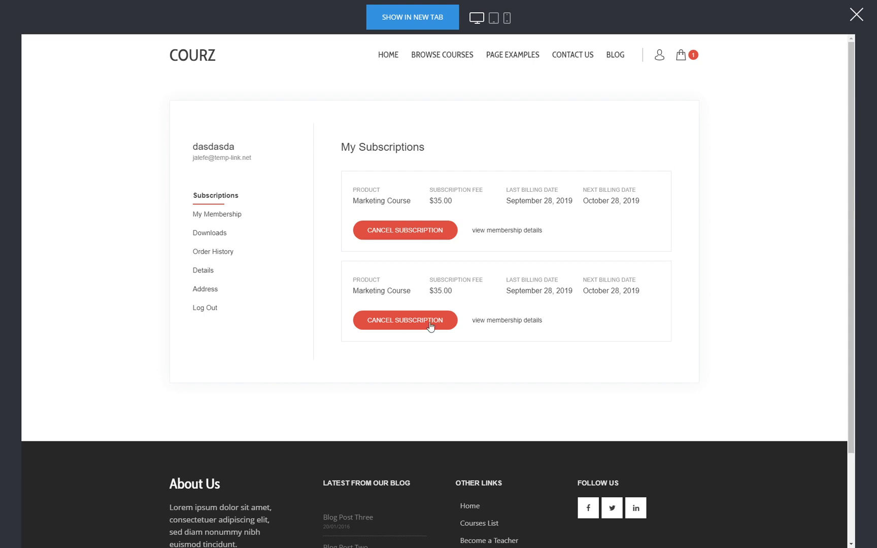
{"action": "left_click", "coordinate": [855, 15]}
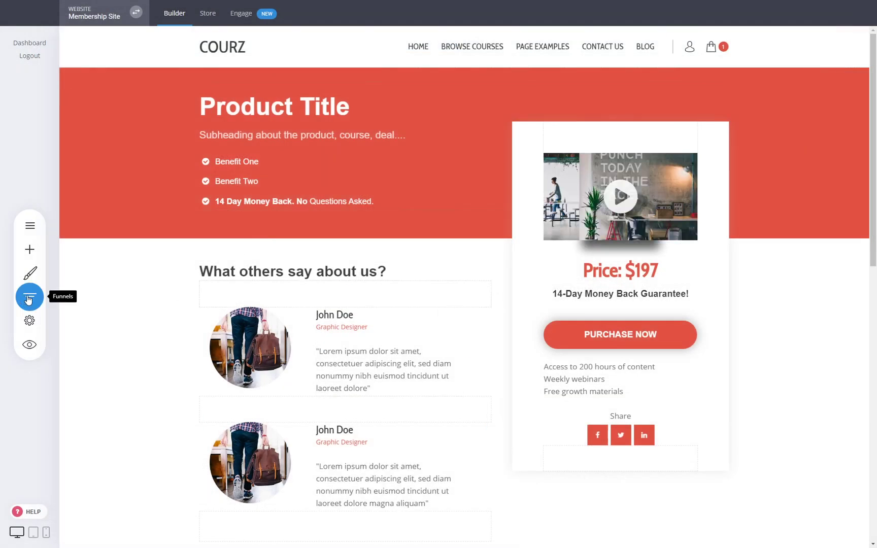
Step: Examine the revenue of the Custom Course Checkout and Upsell steps in the Membership funnel
{"action": "left_click", "coordinate": [30, 298]}
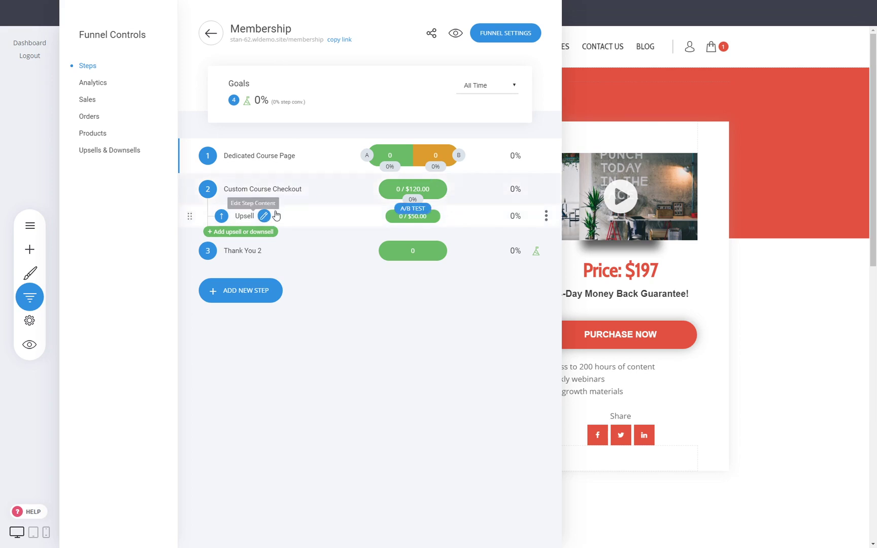
{"action": "left_click_drag", "start_coordinate": [406, 189], "coordinate": [429, 189]}
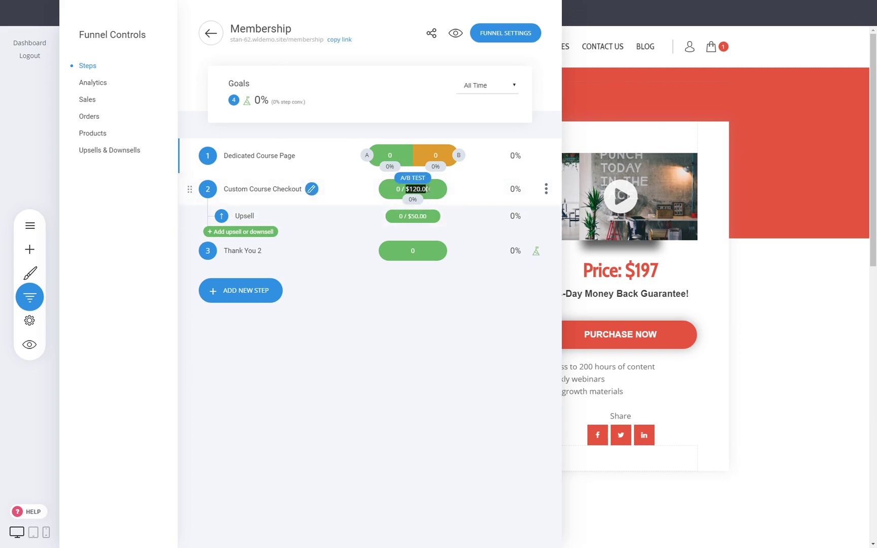
{"action": "left_click", "coordinate": [445, 195]}
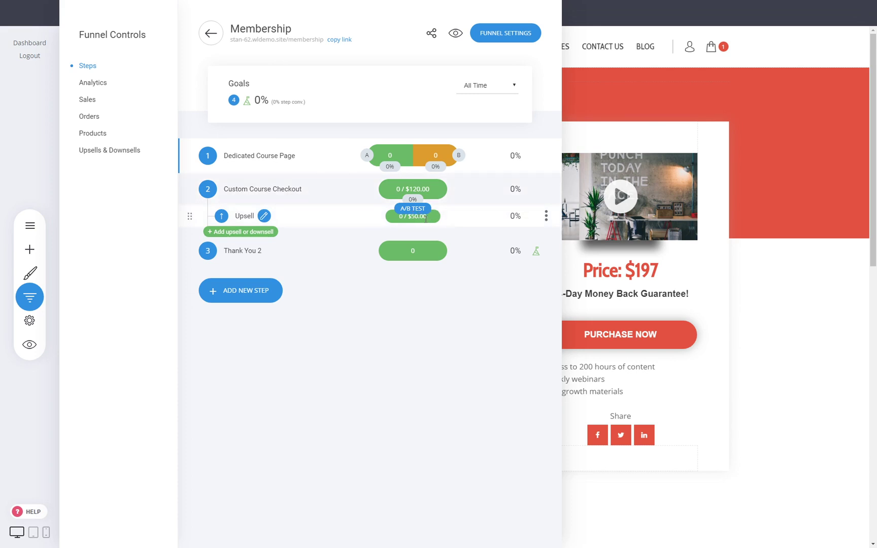
Step: Review the Membership funnel's sales and subscription statistics, including monthly recurring revenue and cancellations
{"action": "left_click", "coordinate": [85, 101]}
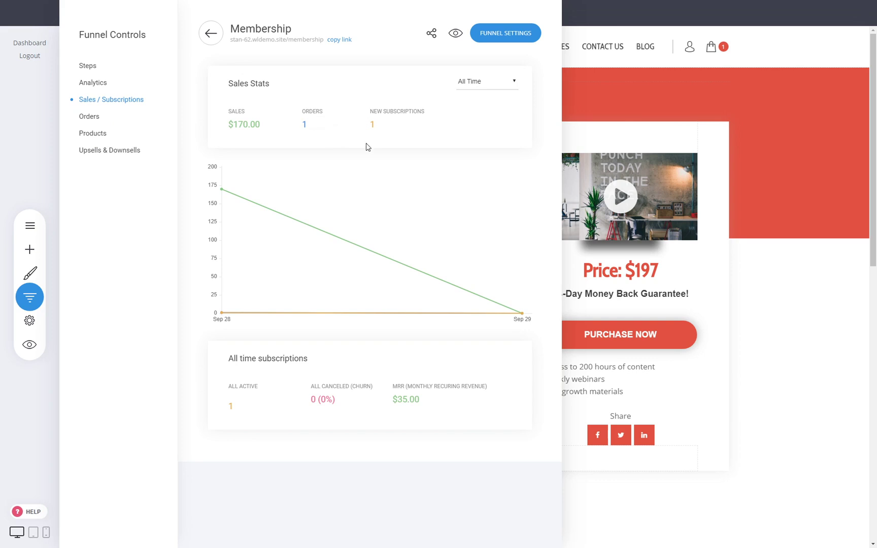
{"action": "left_click_drag", "start_coordinate": [394, 398], "coordinate": [424, 407]}
{"action": "left_click", "coordinate": [426, 399]}
{"action": "left_click_drag", "start_coordinate": [315, 402], "coordinate": [334, 402]}
{"action": "left_click", "coordinate": [333, 403]}
{"action": "left_click_drag", "start_coordinate": [333, 402], "coordinate": [321, 402]}
{"action": "left_click", "coordinate": [317, 401]}
Step: Review the Membership funnel's orders, sold products, and upsell and downsell reports
{"action": "left_click", "coordinate": [101, 117]}
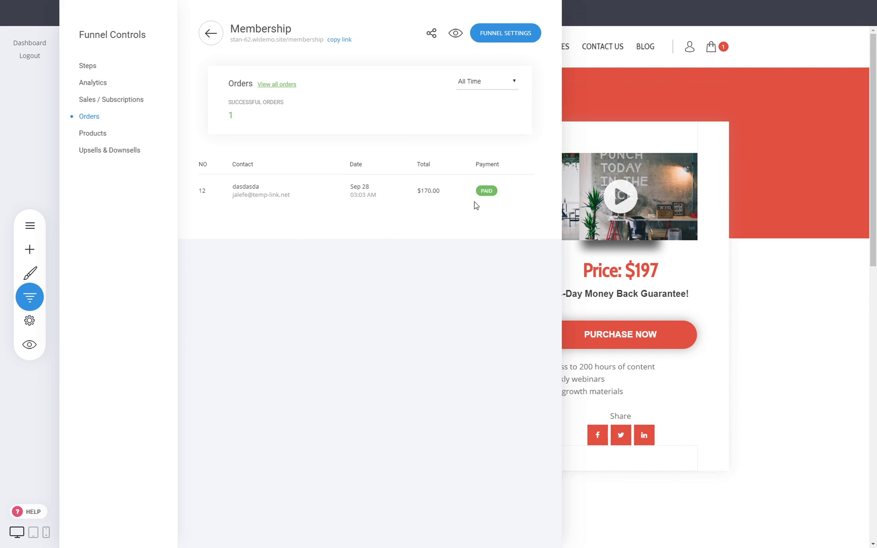
{"action": "left_click", "coordinate": [93, 133]}
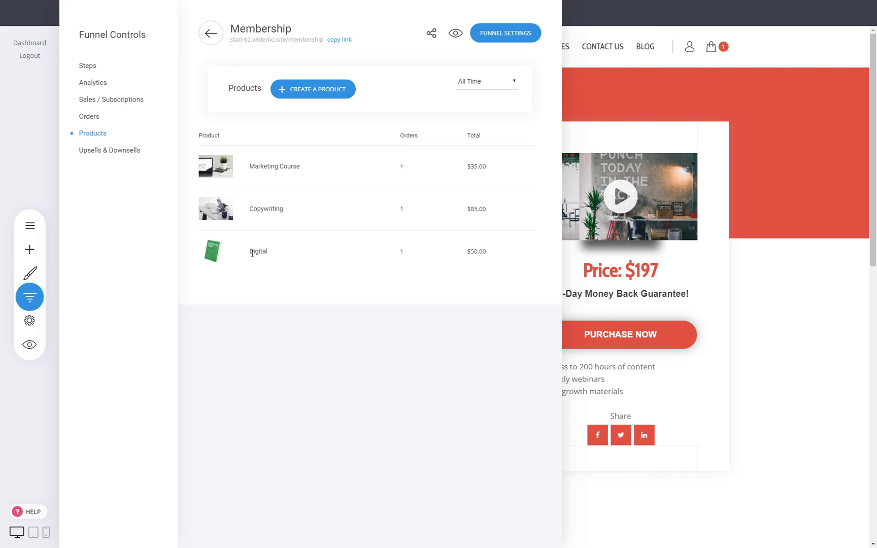
{"action": "left_click", "coordinate": [112, 150]}
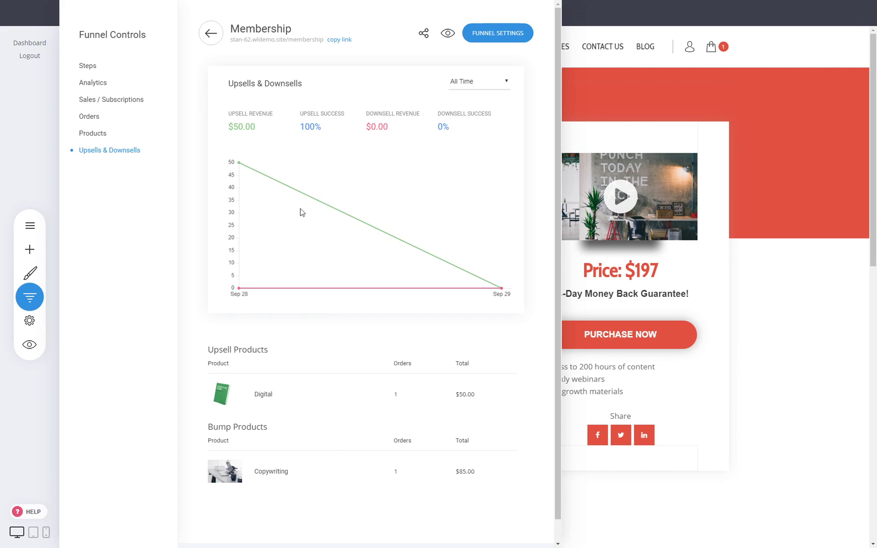
Step: Examine the funnel's upsell and bump product results and its product list, and return to the funnel steps
{"action": "double_click", "coordinate": [307, 130]}
{"action": "left_click", "coordinate": [208, 350]}
{"action": "left_click_drag", "start_coordinate": [213, 428], "coordinate": [269, 434]}
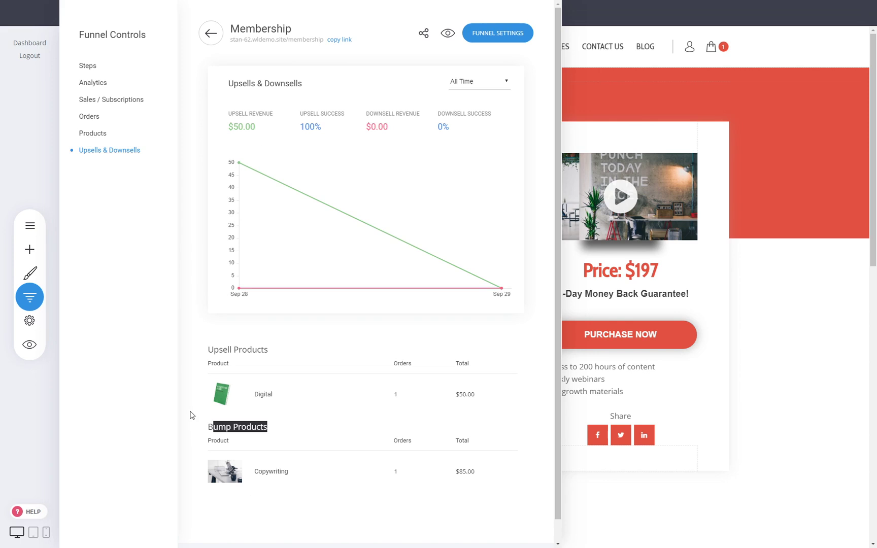
{"action": "left_click", "coordinate": [96, 134]}
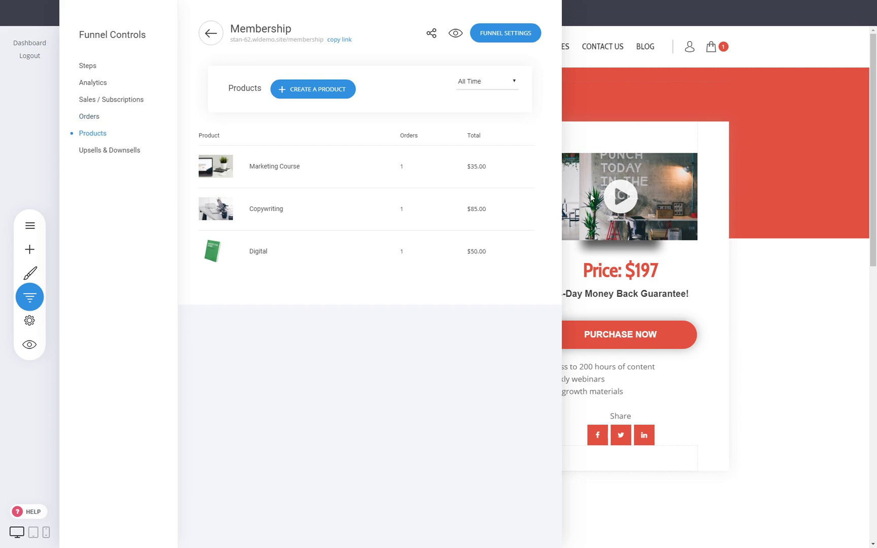
{"action": "left_click", "coordinate": [90, 67]}
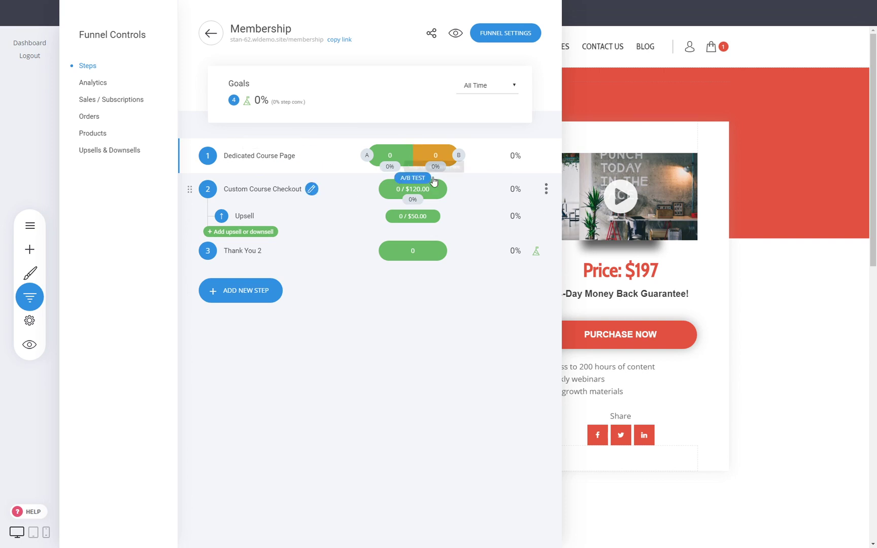
Step: Open variation B of the Dedicated Course Page from the Membership funnel's A/B test
{"action": "left_click", "coordinate": [697, 198]}
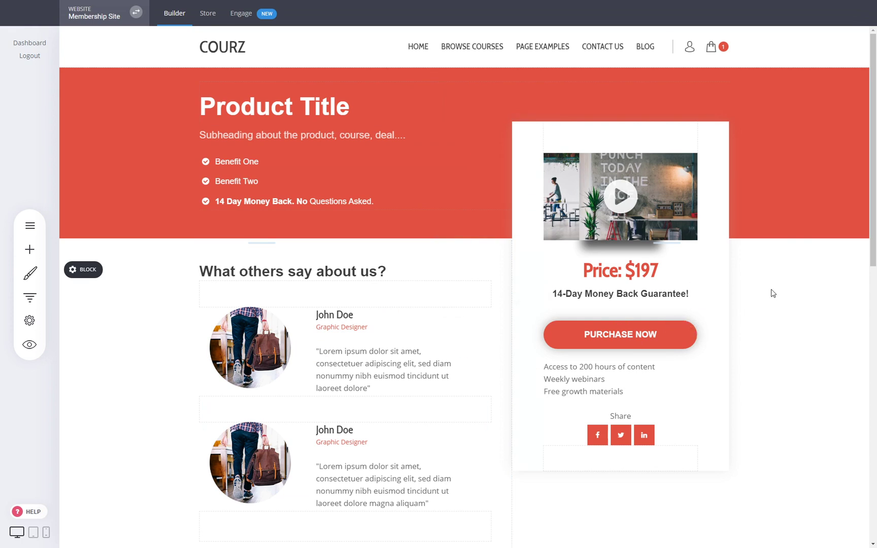
{"action": "left_click", "coordinate": [35, 303]}
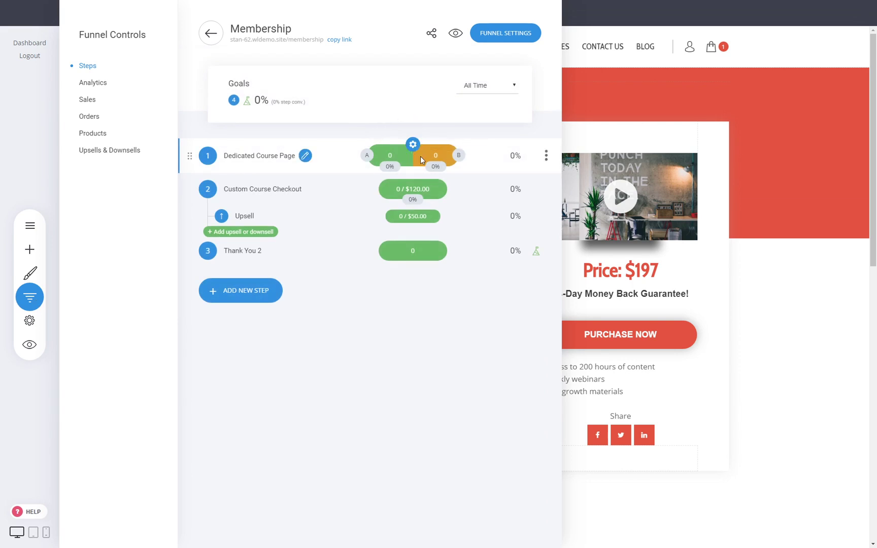
{"action": "left_click", "coordinate": [750, 237]}
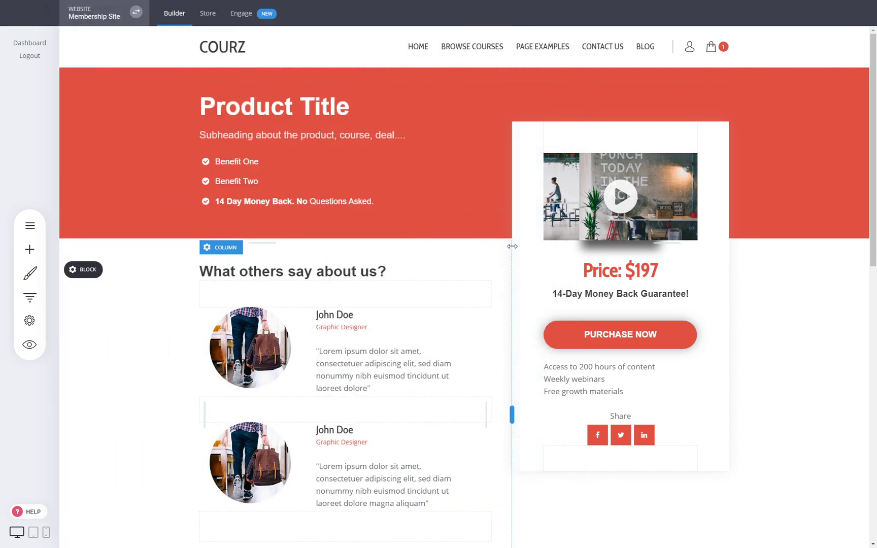
{"action": "left_click", "coordinate": [30, 297]}
{"action": "left_click", "coordinate": [451, 155]}
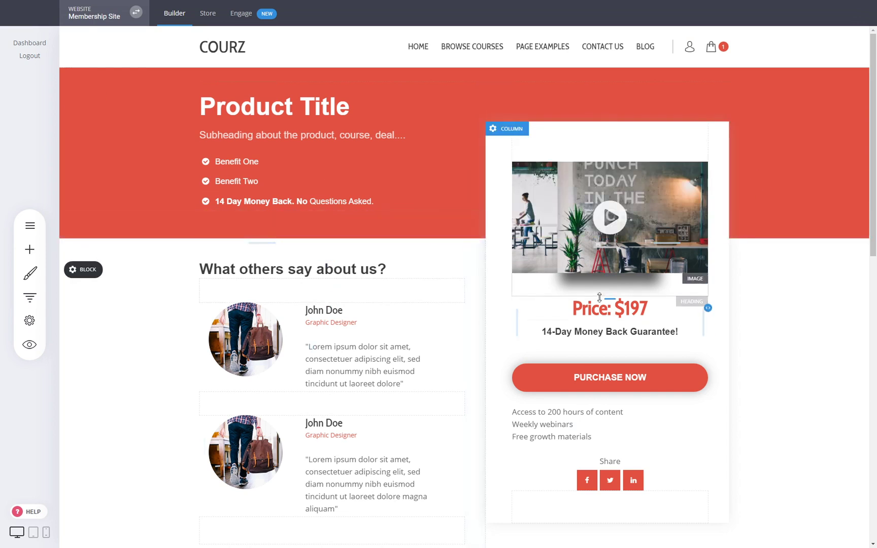
Step: Add a Countdown widget below the 14-Day Money Back Guarantee text and set its type to Count time
{"action": "left_click", "coordinate": [29, 249]}
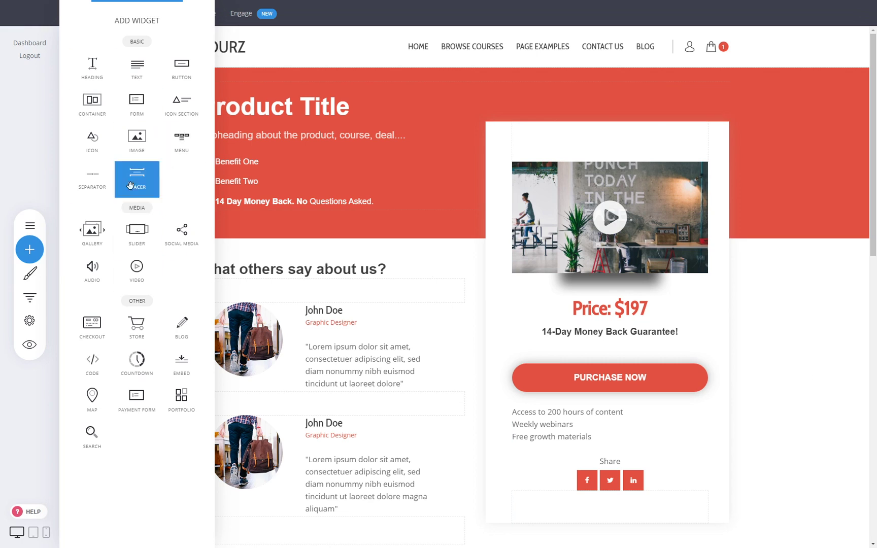
{"action": "left_click_drag", "start_coordinate": [136, 359], "coordinate": [606, 333]}
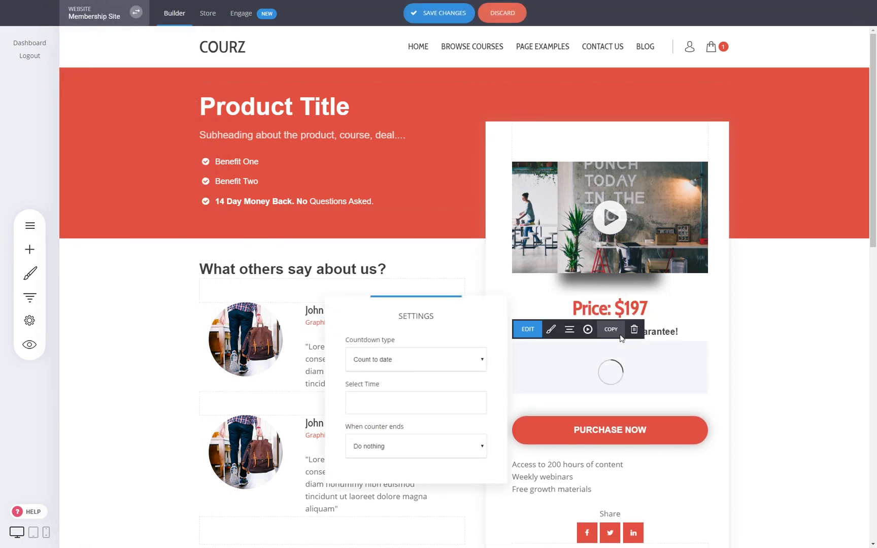
{"action": "left_click", "coordinate": [382, 388]}
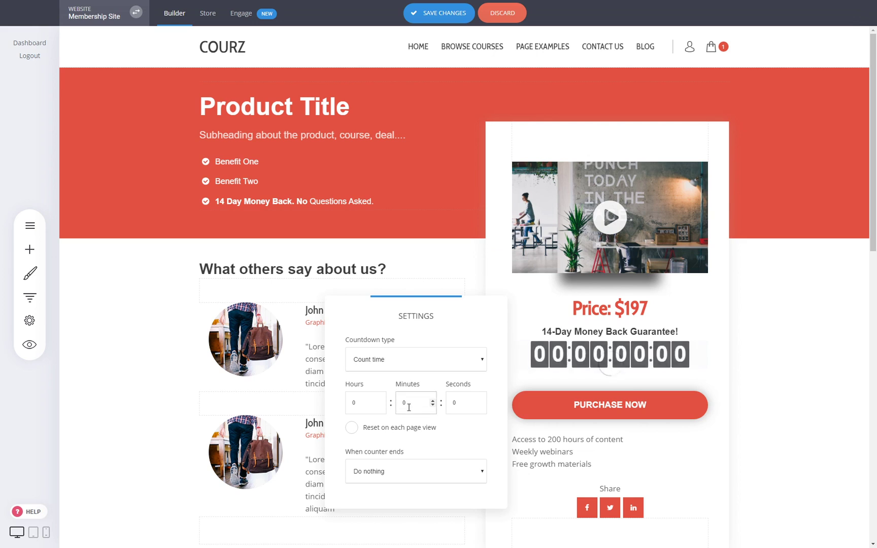
Step: Set the countdown's duration to 23 minutes and 42 seconds
{"action": "left_click", "coordinate": [419, 409]}
{"action": "type", "text": "23"}
{"action": "left_click", "coordinate": [464, 406]}
{"action": "type", "text": "42"}
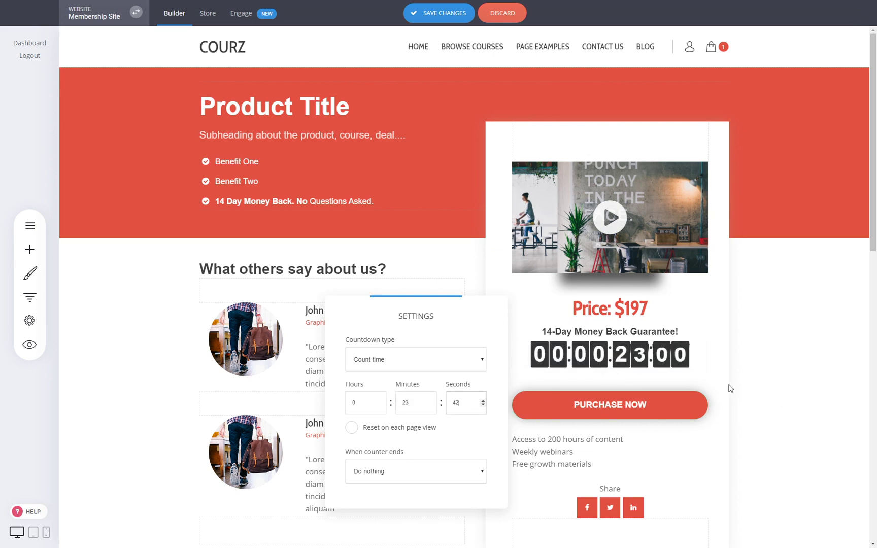
Step: Hide the days in the countdown's styling and save the page changes
{"action": "left_click", "coordinate": [615, 363]}
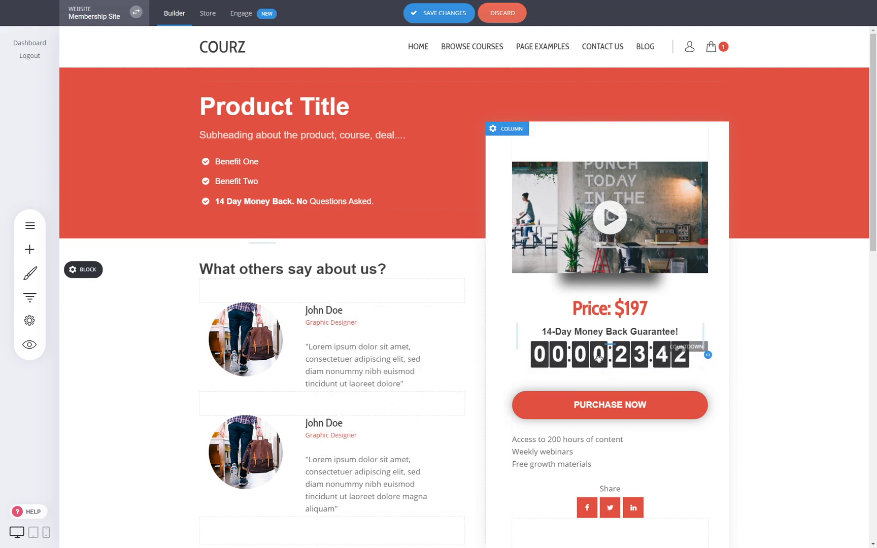
{"action": "mouse_move", "coordinate": [544, 336]}
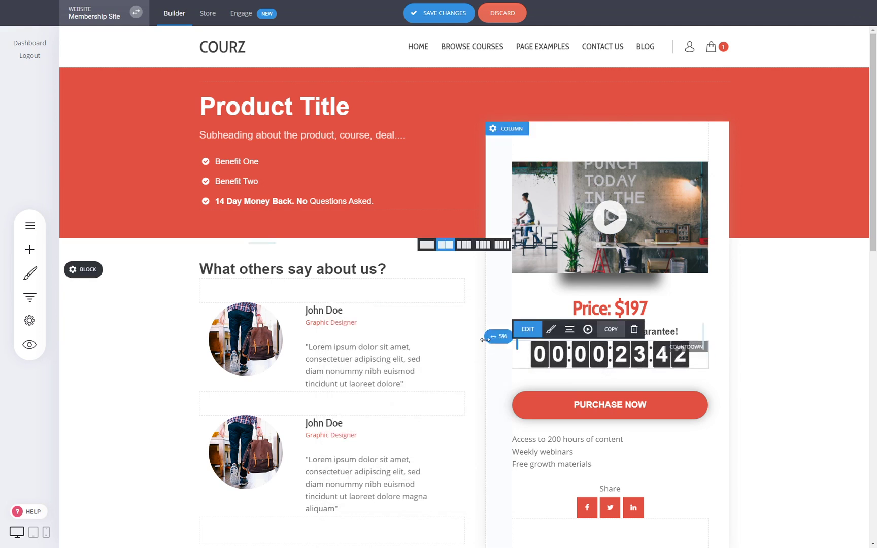
{"action": "left_click", "coordinate": [545, 334]}
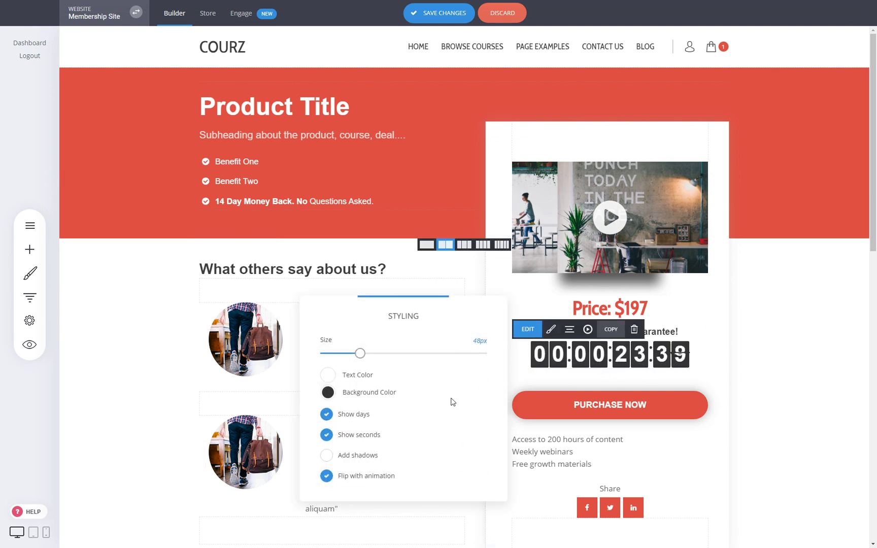
{"action": "left_click", "coordinate": [363, 415]}
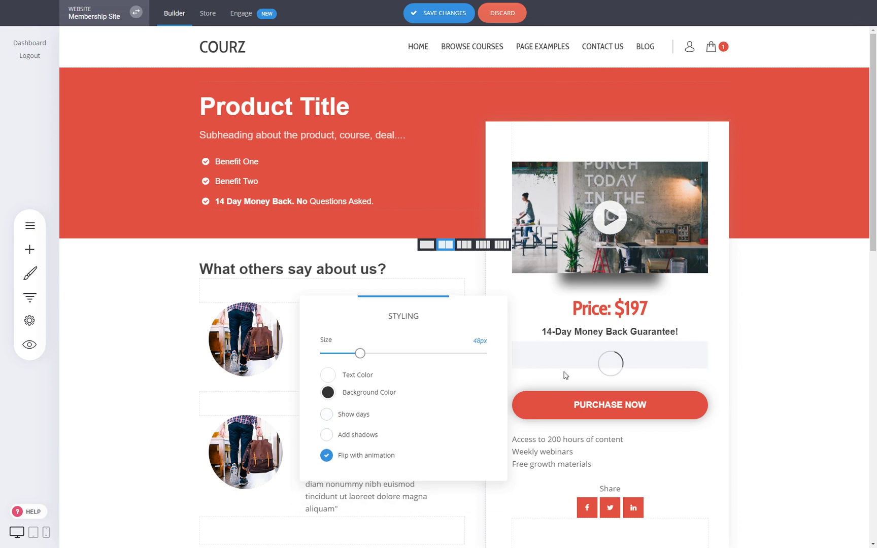
{"action": "left_click", "coordinate": [635, 349]}
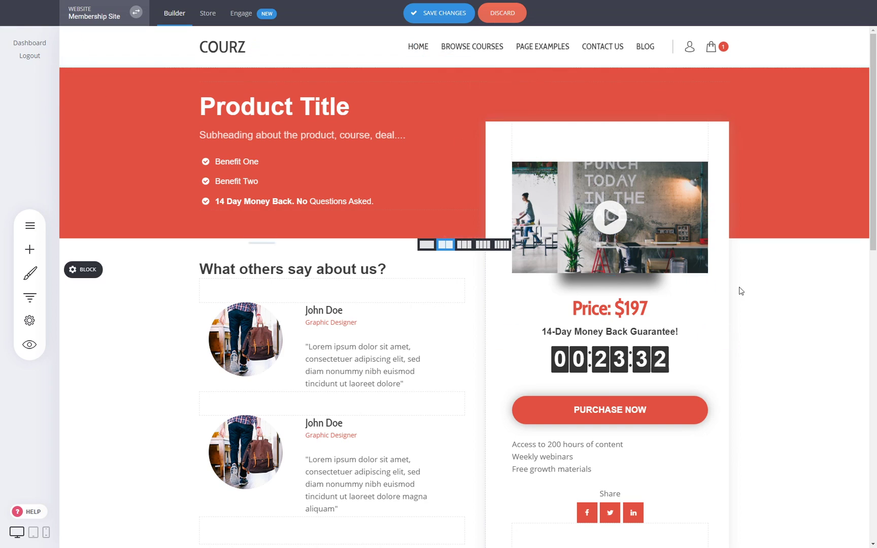
{"action": "left_click", "coordinate": [439, 13]}
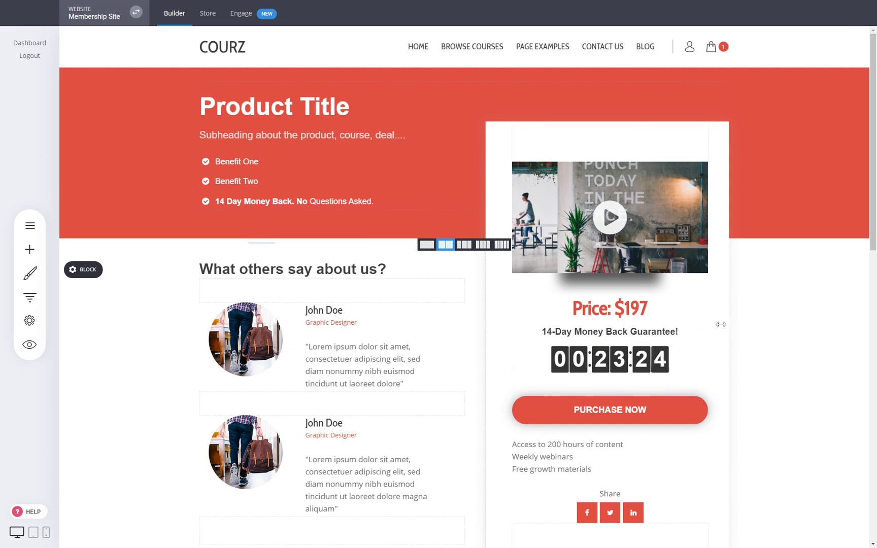
{"action": "left_click", "coordinate": [627, 310]}
{"action": "left_click", "coordinate": [771, 323]}
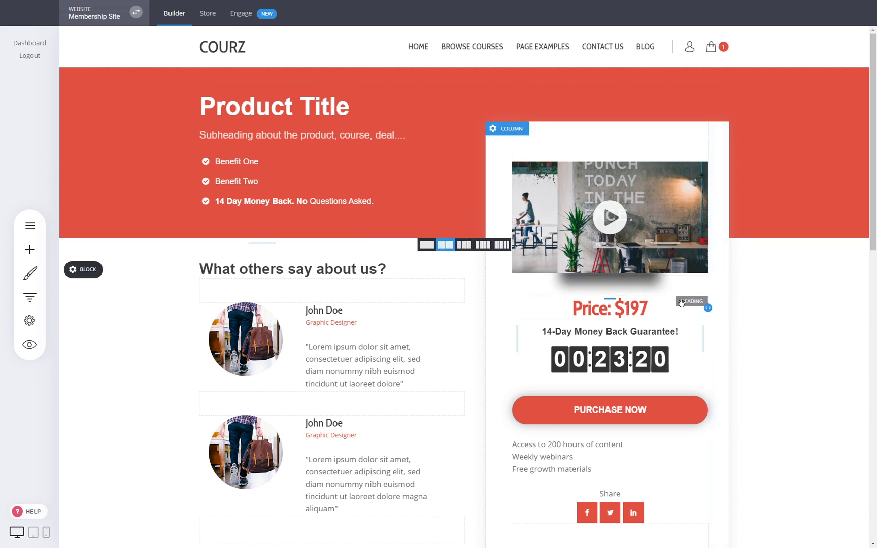
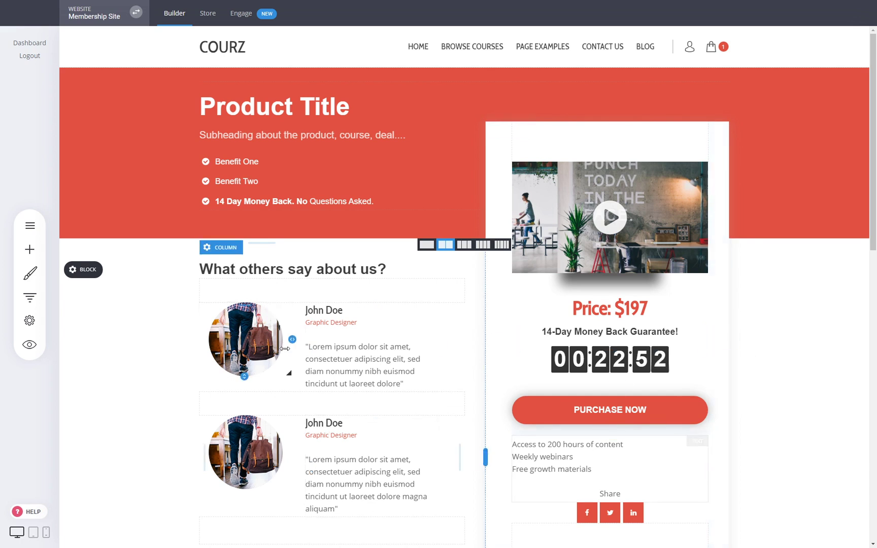
{"action": "left_click", "coordinate": [311, 346]}
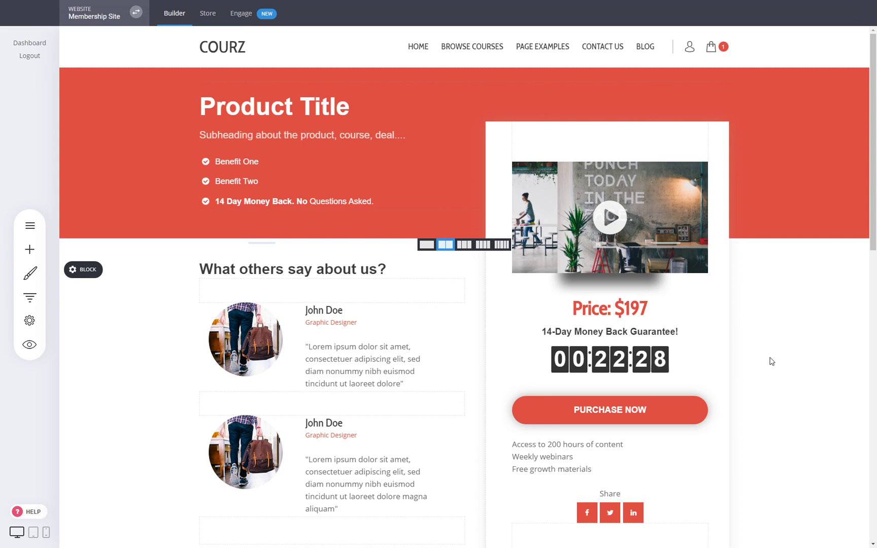
{"action": "scroll", "coordinate": [770, 360], "scroll_direction": "down", "scroll_amount": 3}
{"action": "scroll", "coordinate": [749, 355], "scroll_direction": "down", "scroll_amount": 3}
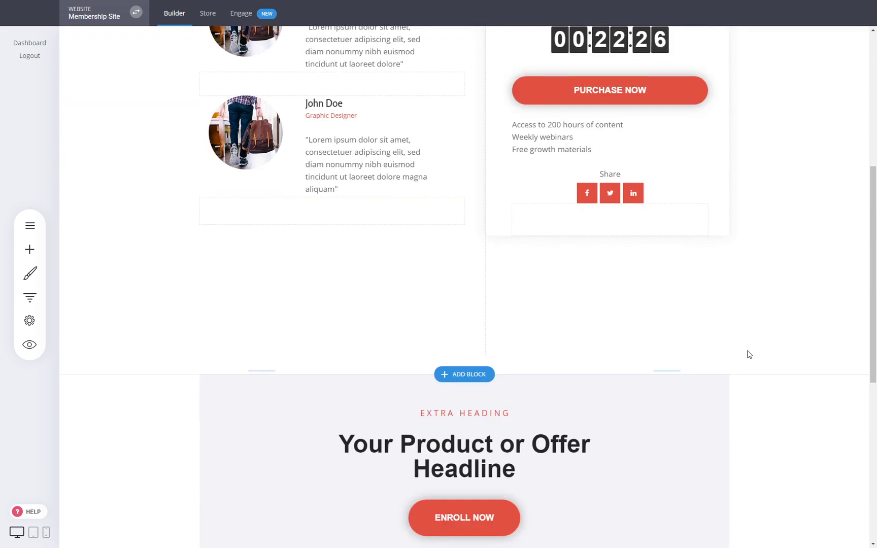
{"action": "scroll", "coordinate": [750, 363], "scroll_direction": "up", "scroll_amount": 3}
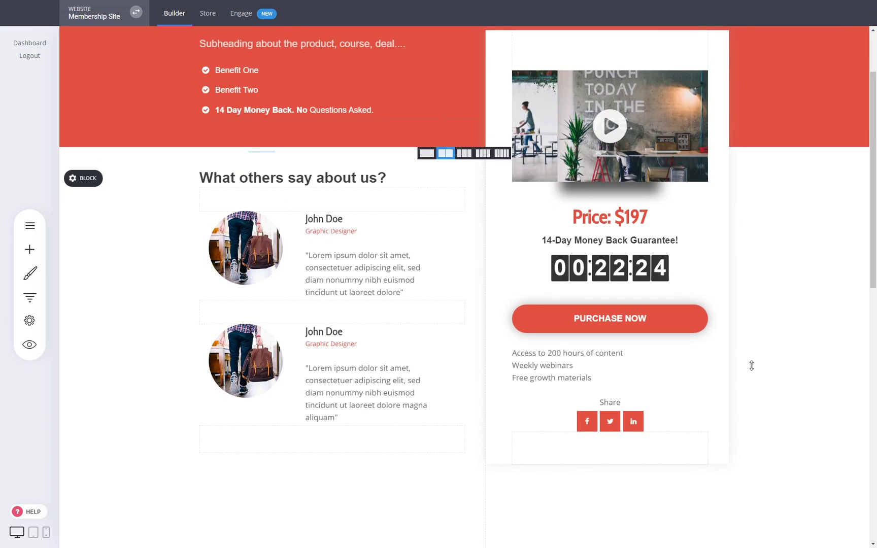
{"action": "scroll", "coordinate": [752, 365], "scroll_direction": "up", "scroll_amount": 2}
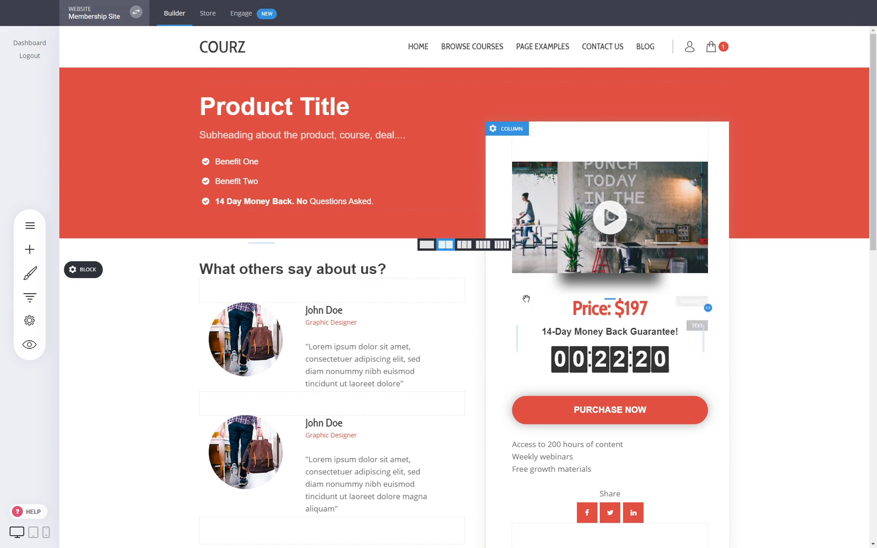
Step: View the Custom Course Checkout page from the Membership funnel and check the funnel's step list again
{"action": "left_click", "coordinate": [29, 297]}
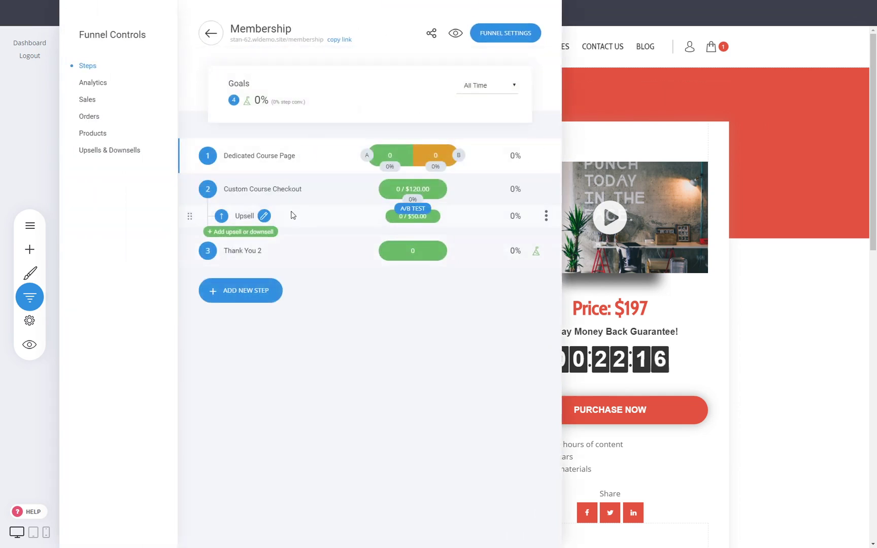
{"action": "left_click", "coordinate": [277, 188]}
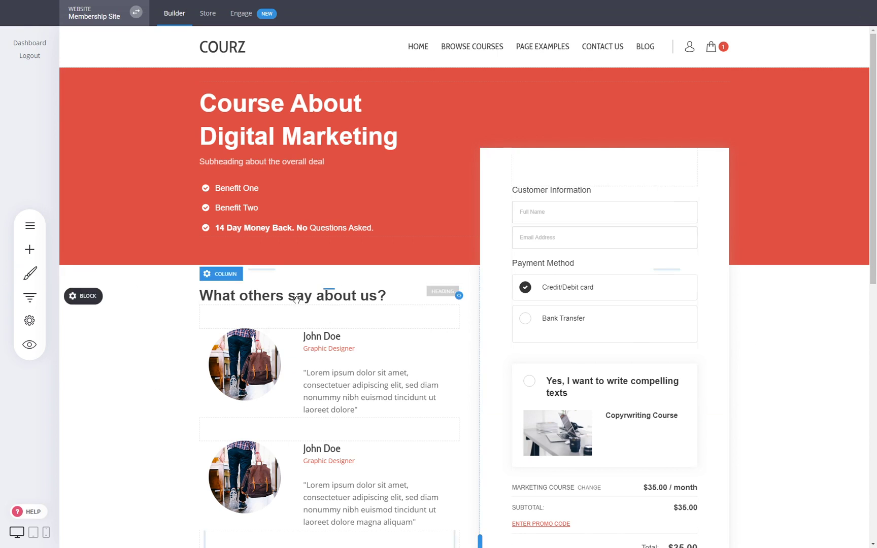
{"action": "left_click", "coordinate": [30, 297]}
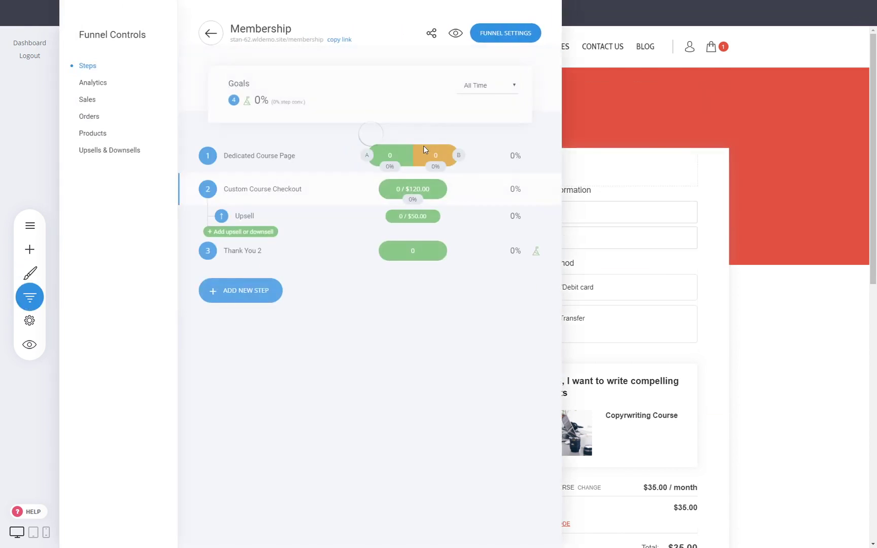
{"action": "left_click", "coordinate": [822, 385]}
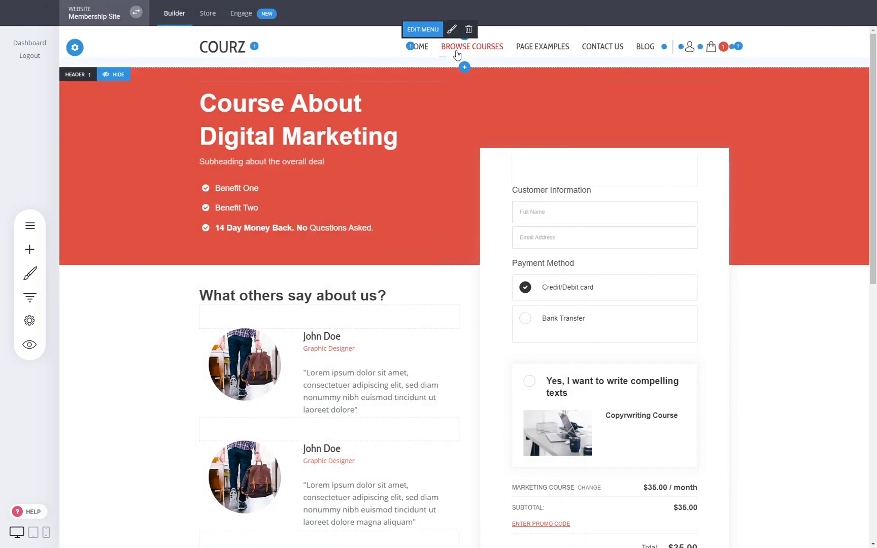
Step: Preview the website's home page and view the full shopping cart
{"action": "left_click", "coordinate": [430, 53]}
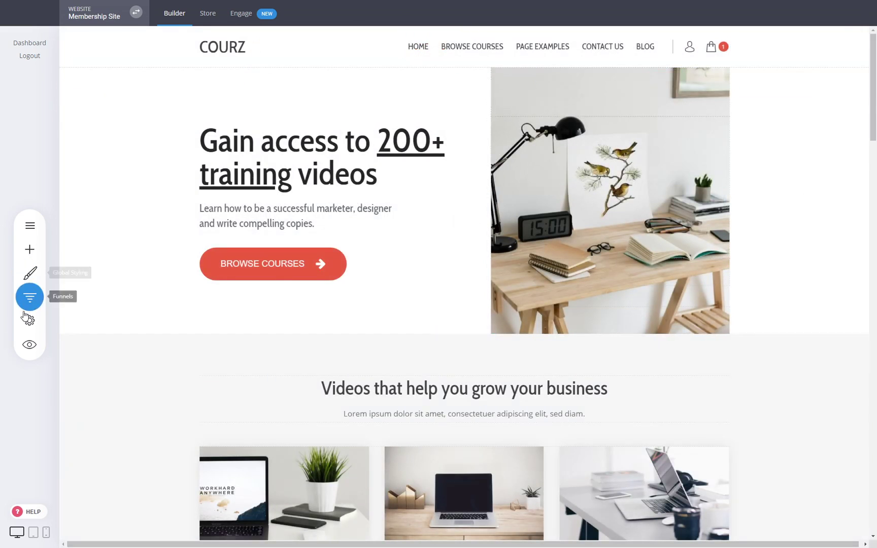
{"action": "left_click", "coordinate": [29, 344]}
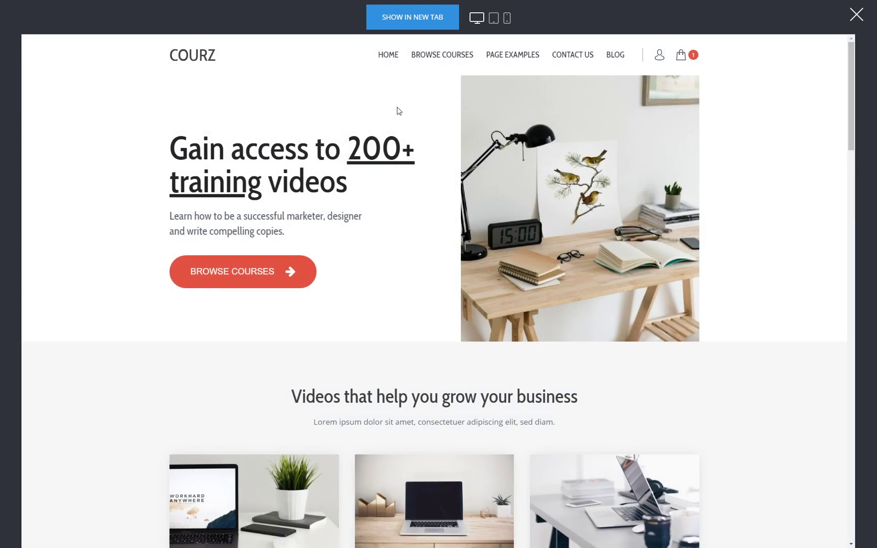
{"action": "mouse_move", "coordinate": [683, 55]}
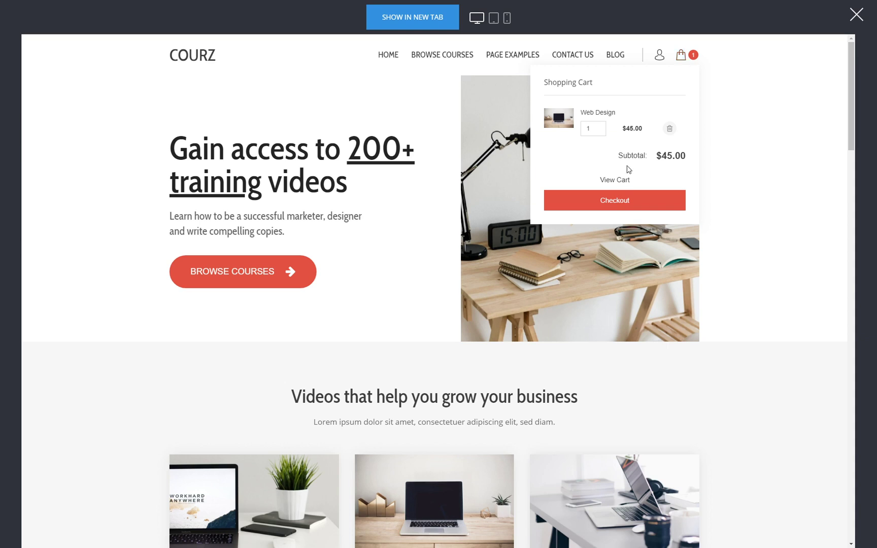
{"action": "left_click", "coordinate": [623, 182]}
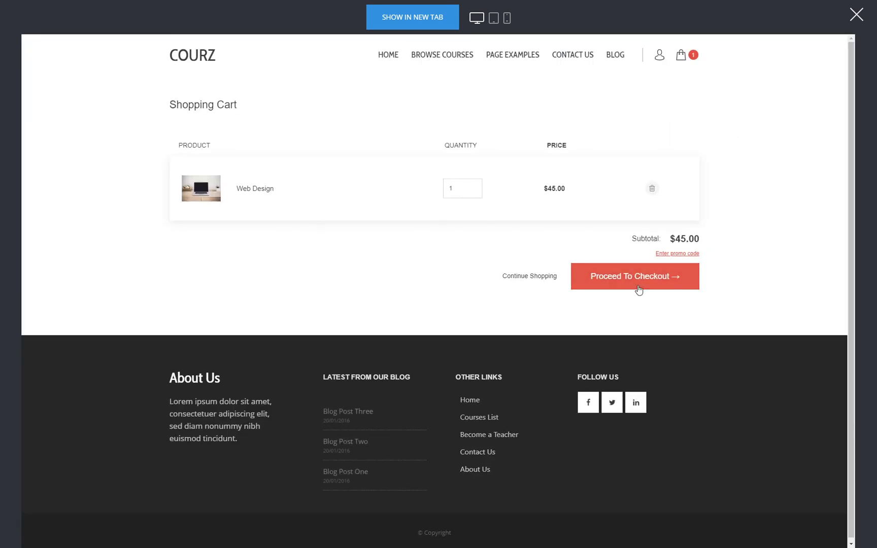
Step: Continue shopping to add the Digital product to the cart, and view the Web Design product page before returning to the store
{"action": "left_click", "coordinate": [523, 277]}
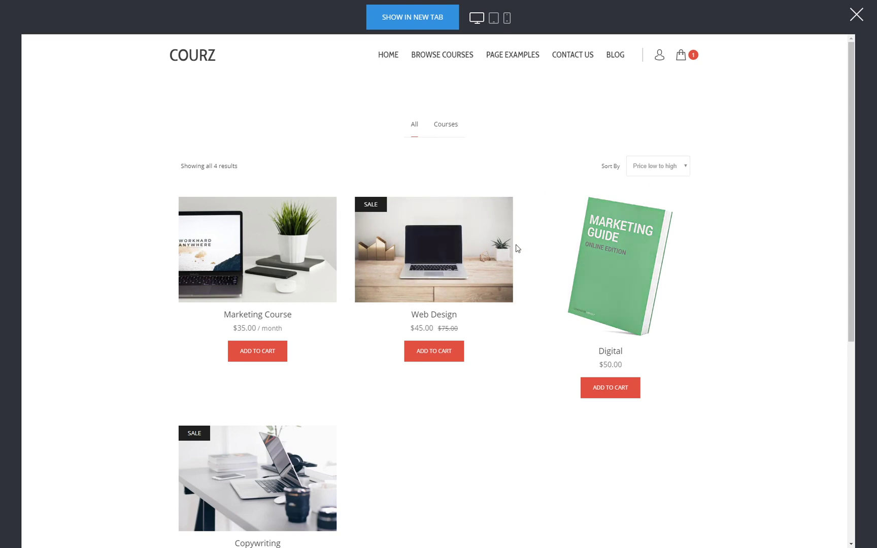
{"action": "left_click", "coordinate": [271, 350]}
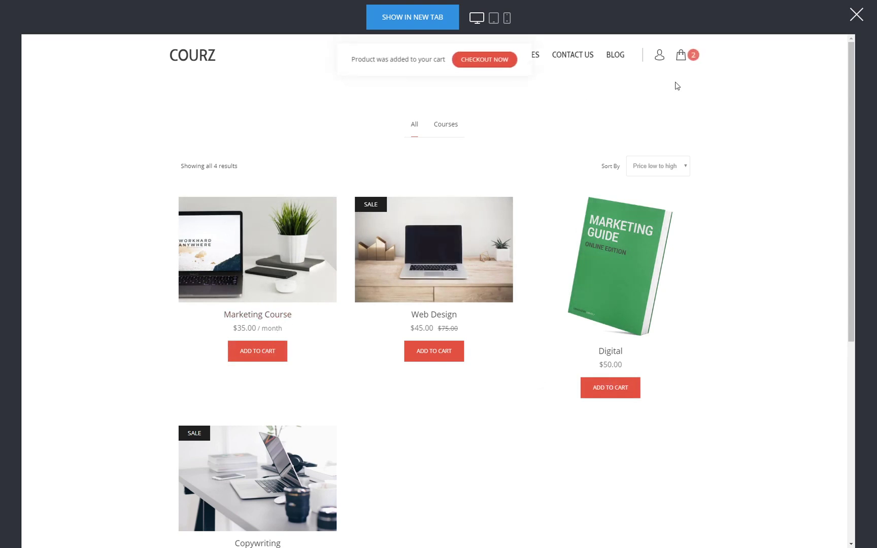
{"action": "left_click", "coordinate": [391, 240]}
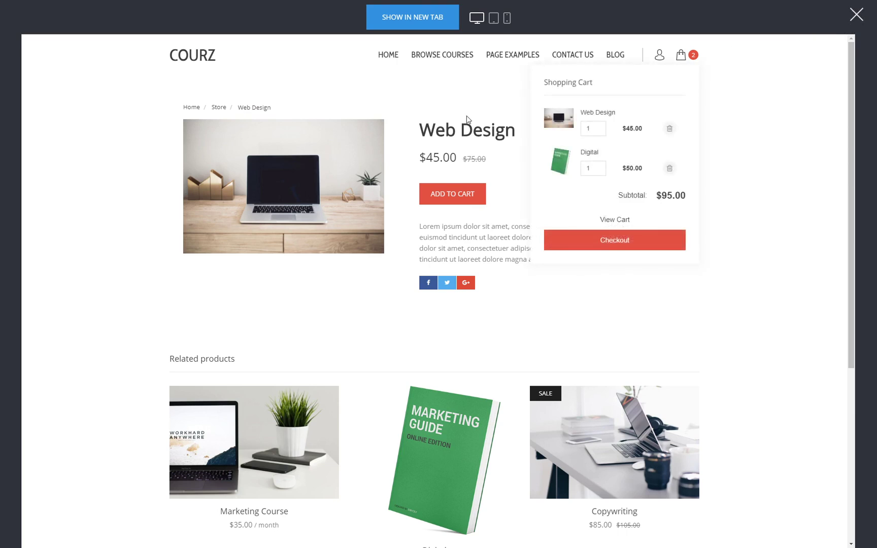
{"action": "left_click", "coordinate": [220, 107]}
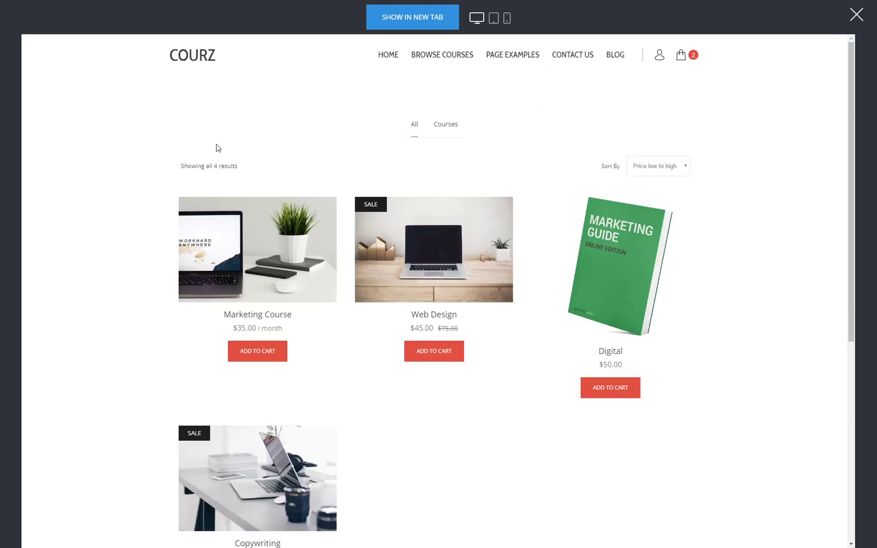
Step: Enable the advanced product filter and its text search in the store's layout and styling, and save the settings
{"action": "left_click", "coordinate": [856, 15]}
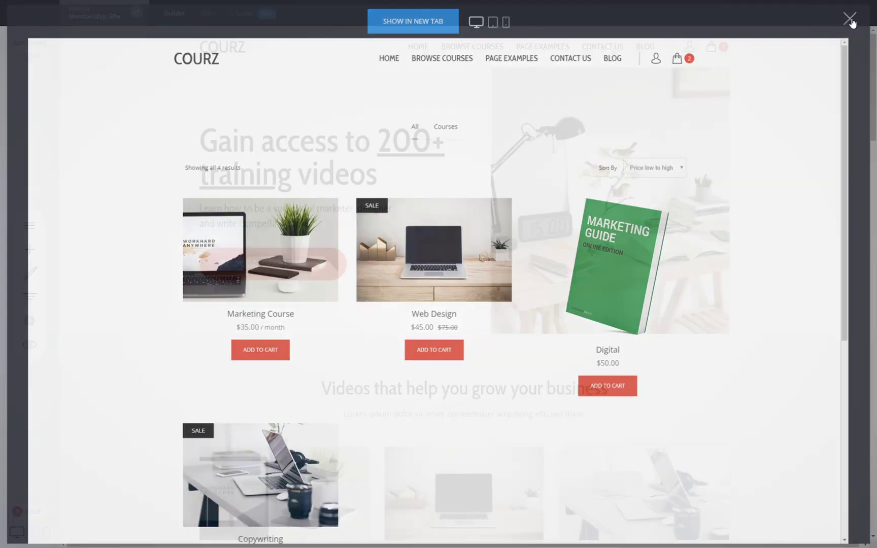
{"action": "left_click", "coordinate": [208, 20]}
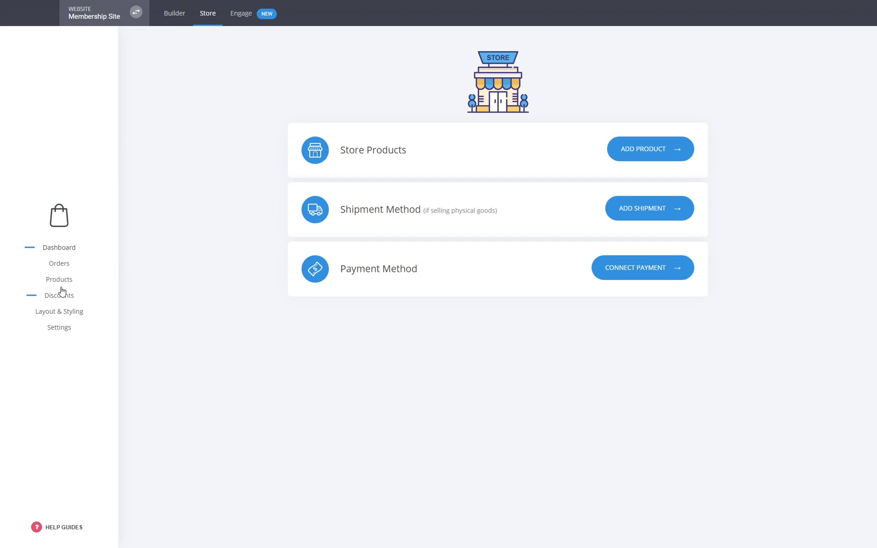
{"action": "left_click", "coordinate": [64, 315]}
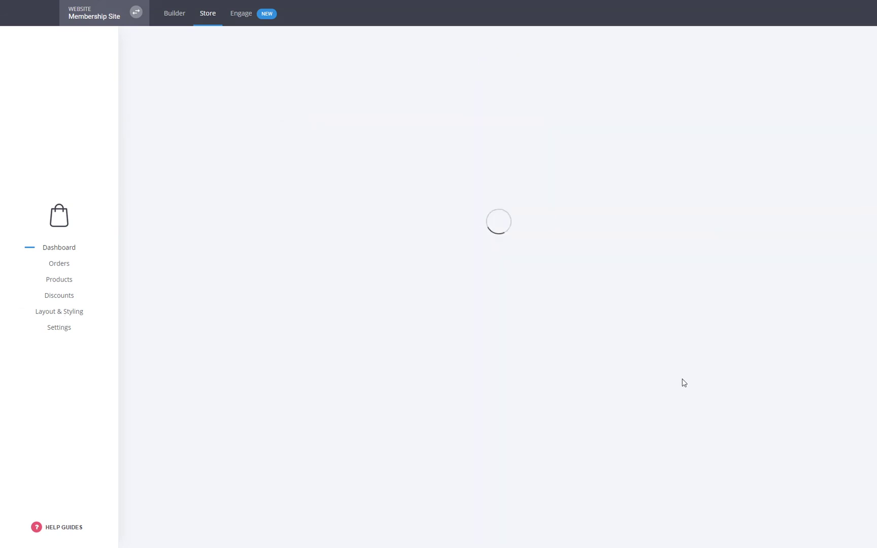
{"action": "left_click", "coordinate": [701, 335]}
{"action": "left_click", "coordinate": [648, 352]}
{"action": "left_click", "coordinate": [739, 75]}
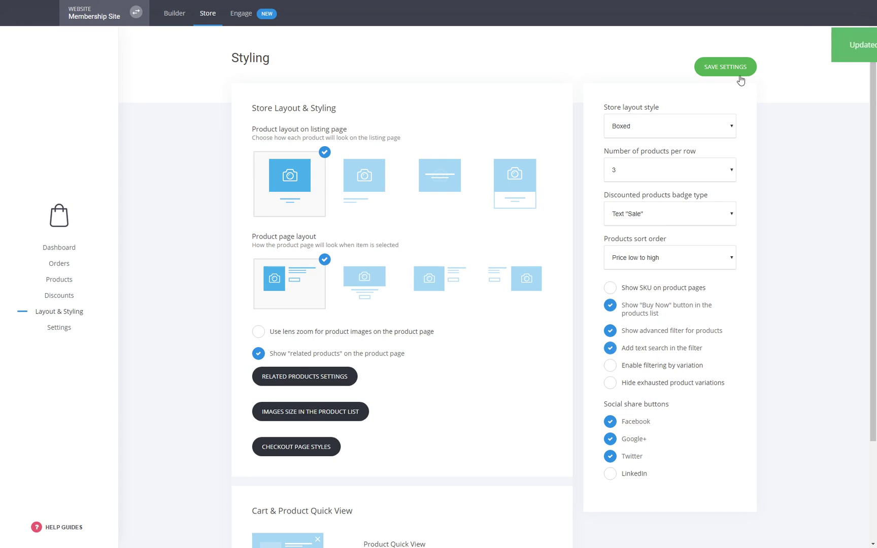
Step: Preview the website and continue from the full shopping cart to the store's product listing
{"action": "left_click", "coordinate": [183, 20]}
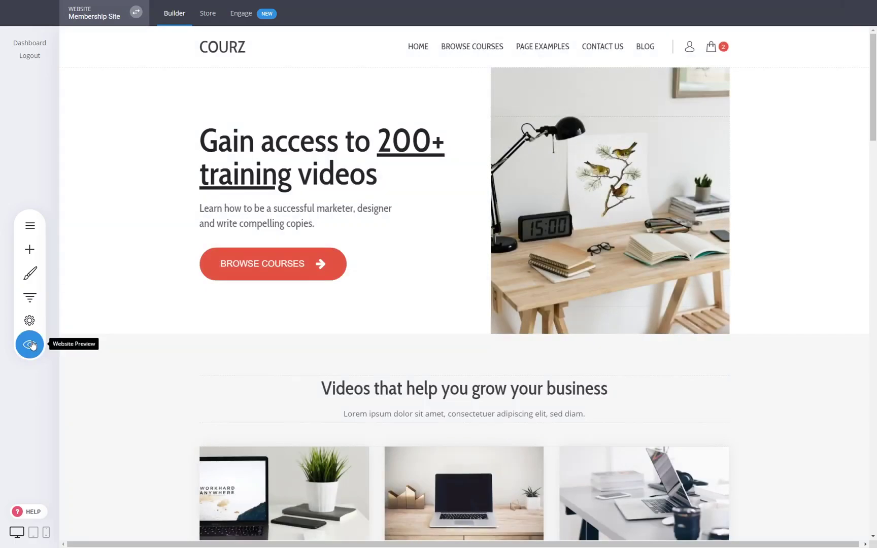
{"action": "left_click", "coordinate": [30, 345]}
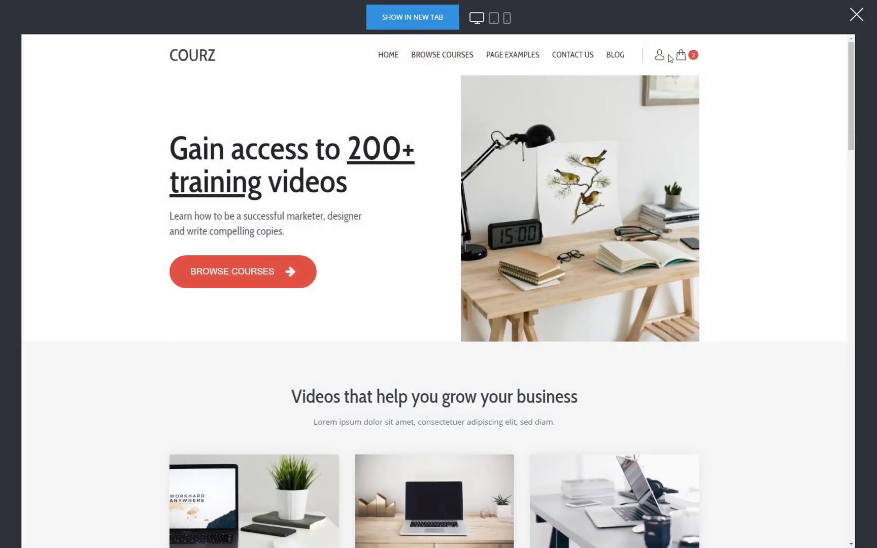
{"action": "left_click", "coordinate": [681, 54]}
{"action": "left_click", "coordinate": [613, 219]}
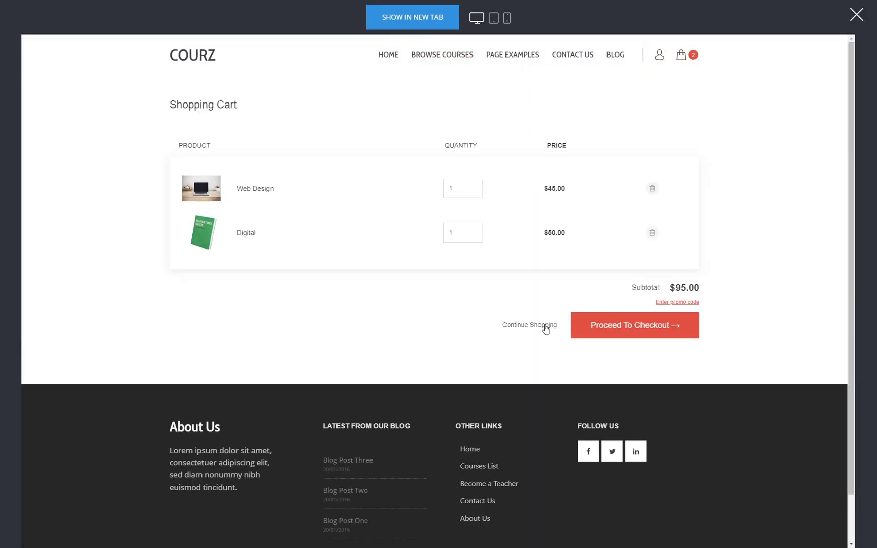
{"action": "left_click", "coordinate": [545, 329]}
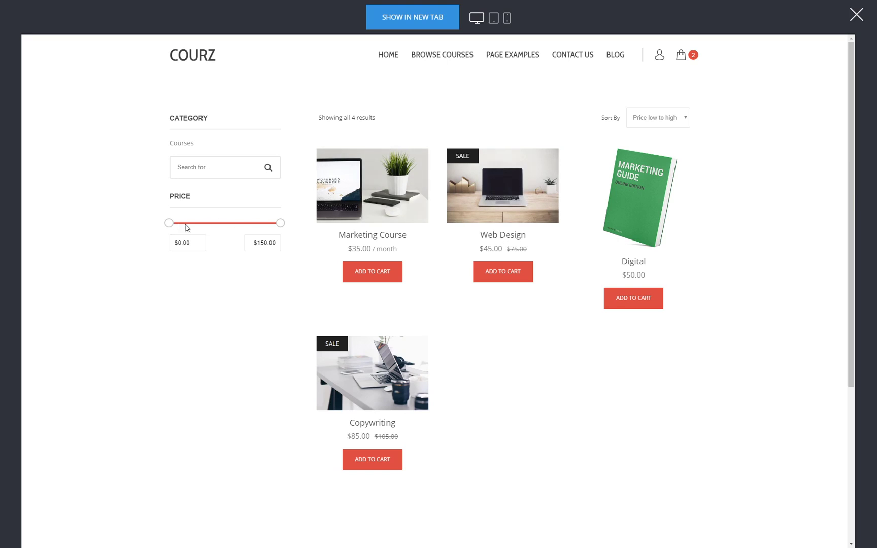
Step: Limit the store's price filter to a maximum of $110.00, view the Digital product page, and close the preview
{"action": "left_click_drag", "start_coordinate": [280, 224], "coordinate": [251, 224]}
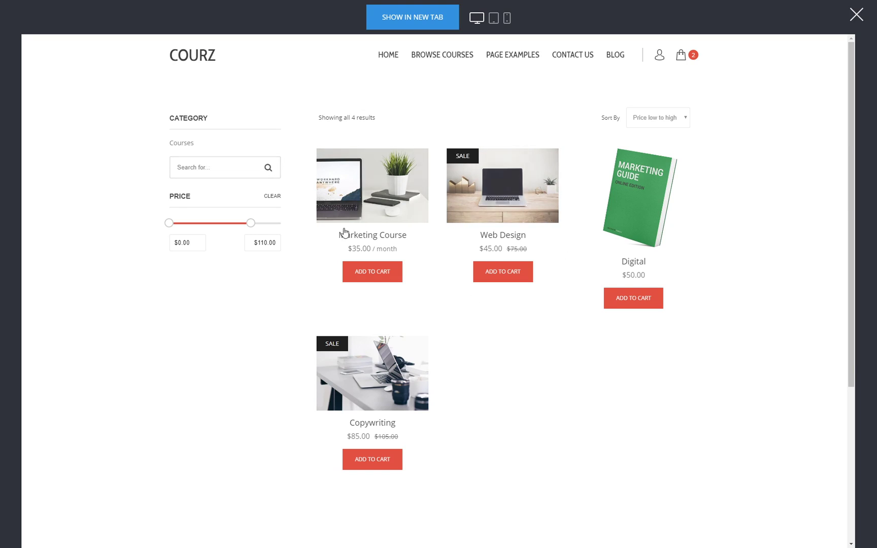
{"action": "left_click", "coordinate": [625, 202]}
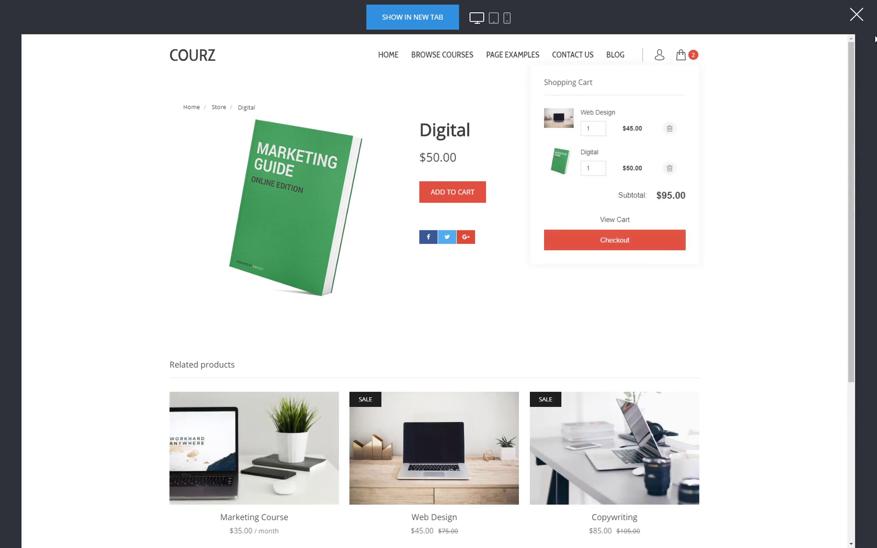
{"action": "left_click", "coordinate": [856, 15]}
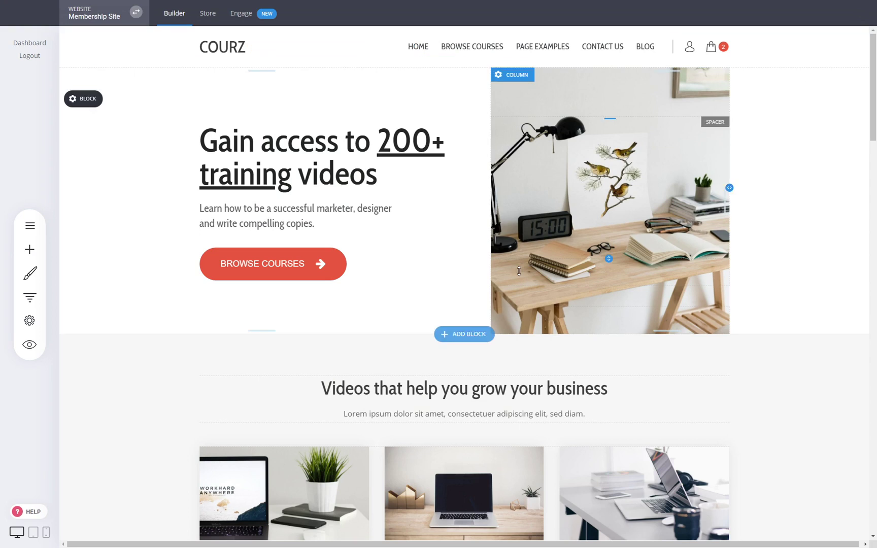
Step: Add a Search widget under the "Videos that help you grow your business" text and toggle searching in the pages and the blog
{"action": "left_click", "coordinate": [30, 249]}
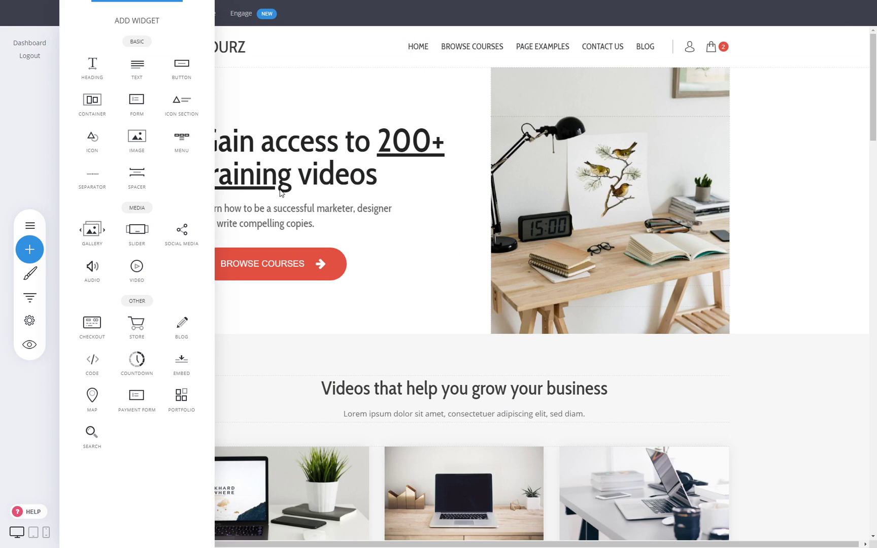
{"action": "left_click_drag", "start_coordinate": [95, 440], "coordinate": [526, 422]}
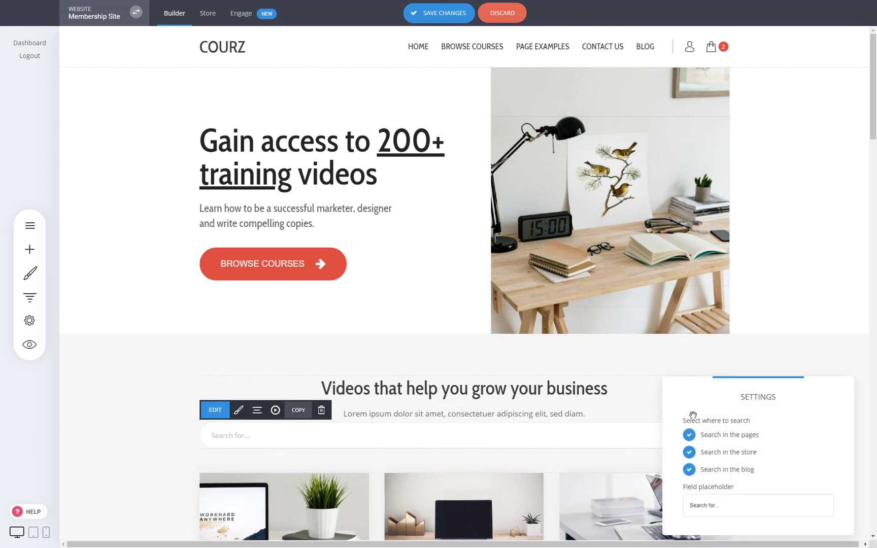
{"action": "left_click", "coordinate": [741, 438]}
{"action": "left_click", "coordinate": [734, 471]}
Step: Narrow the search field and center it beneath the section's heading text
{"action": "left_click_drag", "start_coordinate": [727, 438], "coordinate": [624, 436]}
{"action": "left_click_drag", "start_coordinate": [514, 430], "coordinate": [519, 434]}
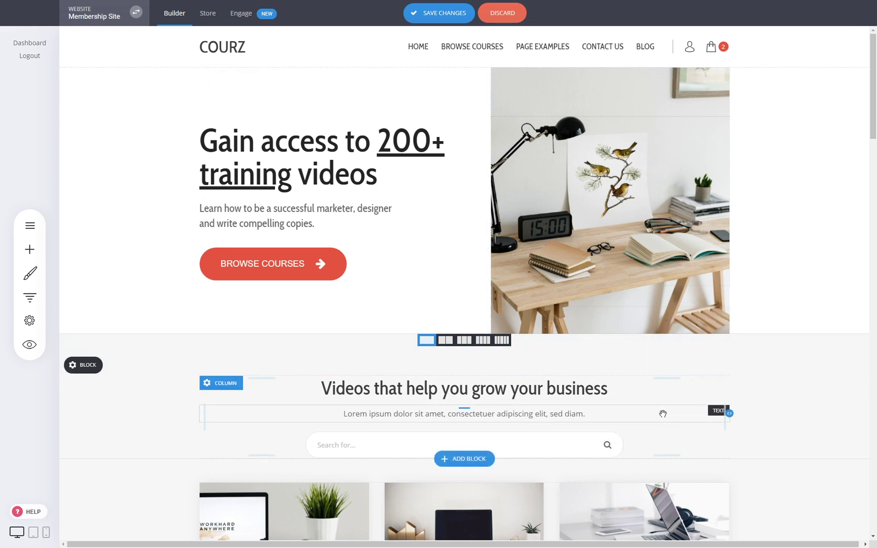
{"action": "left_click_drag", "start_coordinate": [623, 445], "coordinate": [611, 446]}
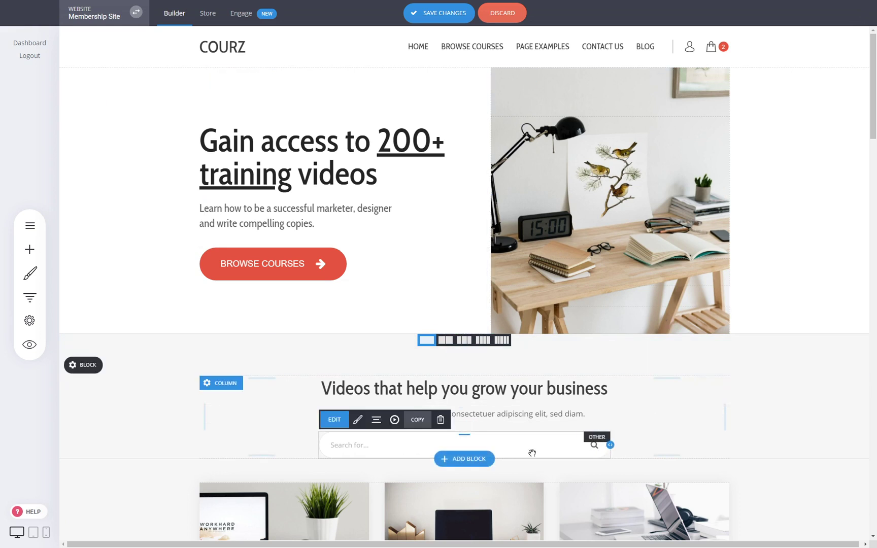
Step: Set the search field's padding size to 24px and slightly increase its font size
{"action": "left_click", "coordinate": [358, 419]}
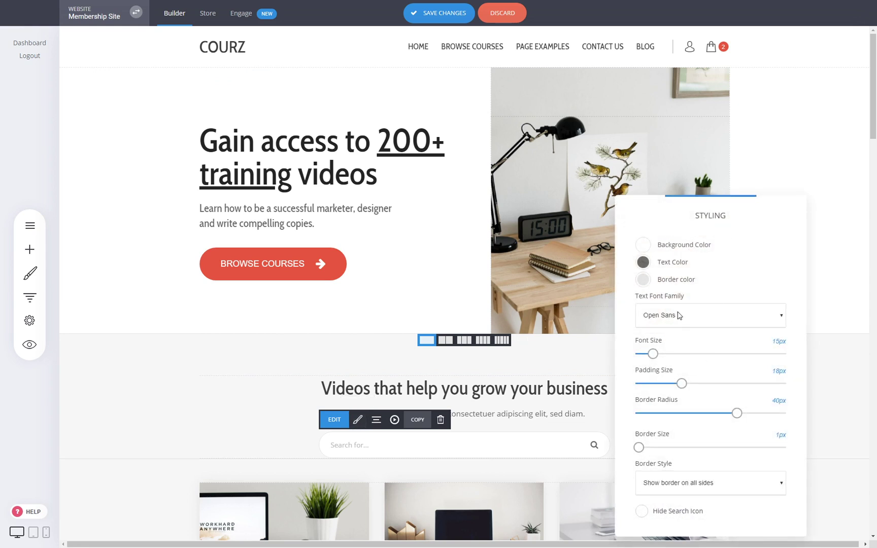
{"action": "left_click_drag", "start_coordinate": [681, 383], "coordinate": [696, 384]}
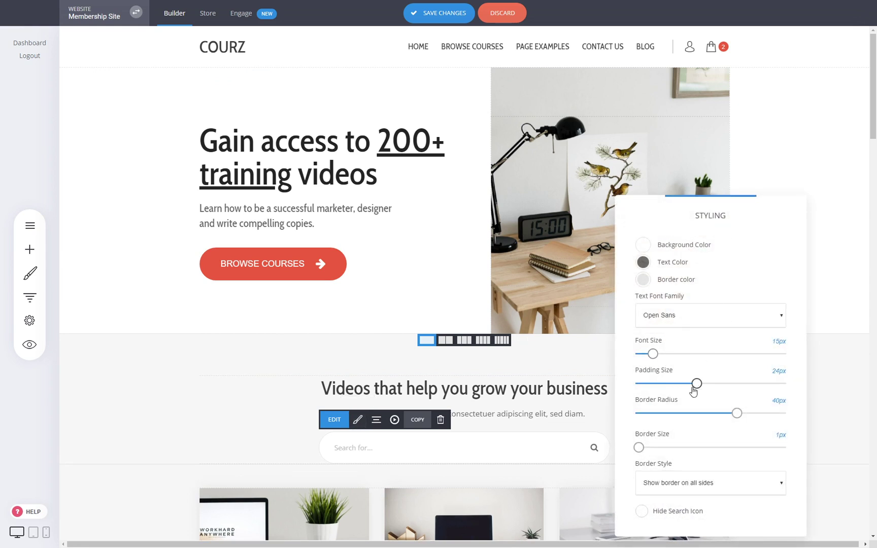
{"action": "mouse_move", "coordinate": [652, 353]}
{"action": "left_mouse_down"}
{"action": "mouse_move", "coordinate": [666, 354]}
{"action": "mouse_move", "coordinate": [654, 354]}
{"action": "left_mouse_up"}
{"action": "left_click", "coordinate": [565, 358]}
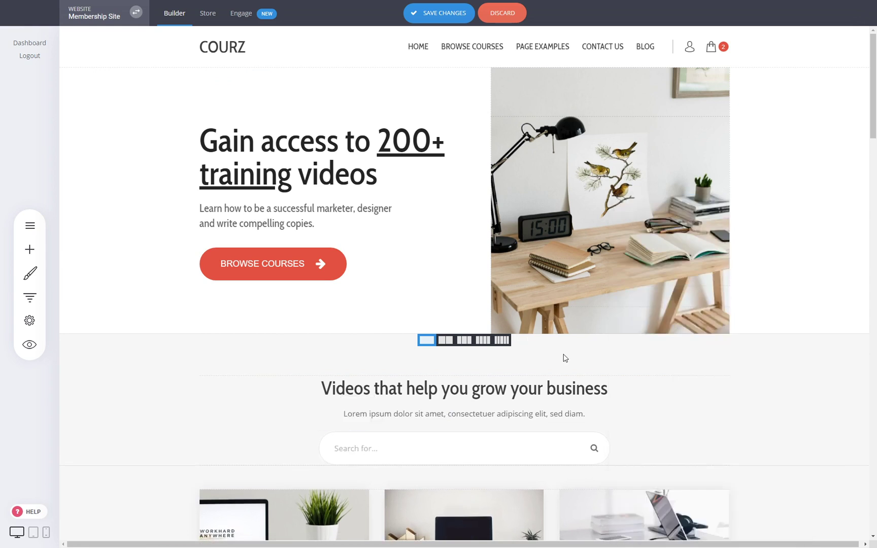
Step: Delete the search widget from the home page and save the changes
{"action": "mouse_move", "coordinate": [550, 450]}
{"action": "left_click", "coordinate": [440, 419]}
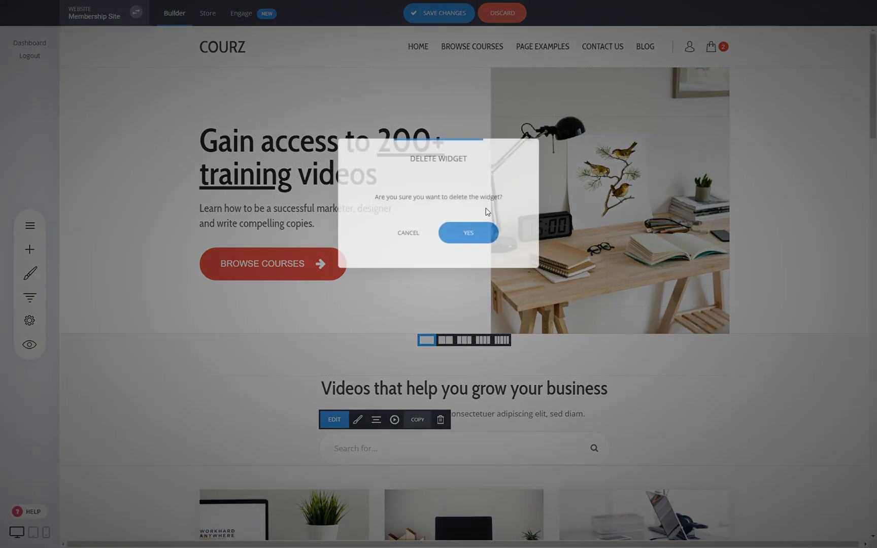
{"action": "left_click", "coordinate": [475, 233]}
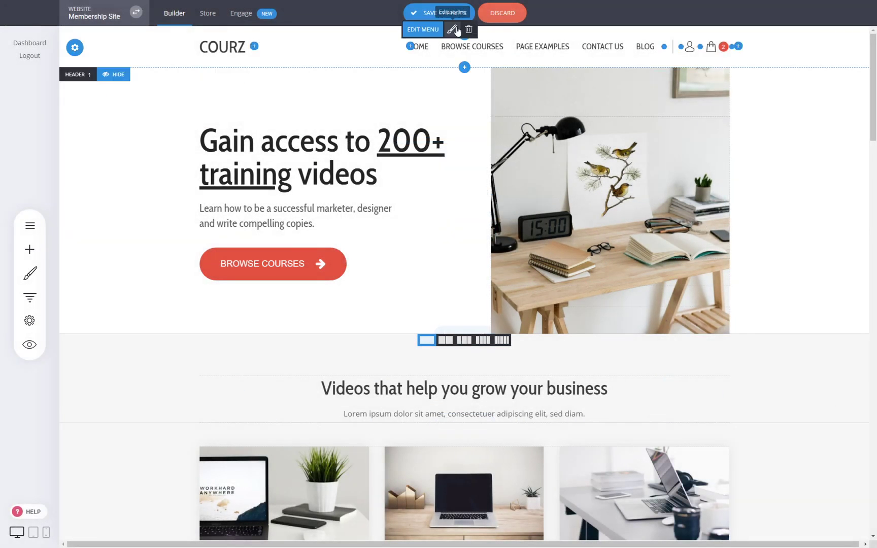
{"action": "left_click", "coordinate": [456, 14]}
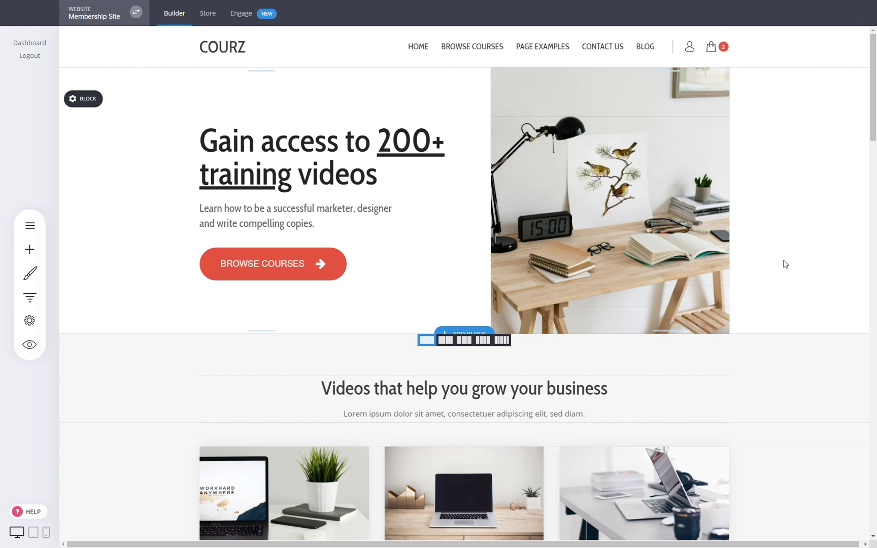
Step: Check which item types can be added to the site, and expand the Membership Area - Course #1 page group
{"action": "left_click", "coordinate": [30, 225]}
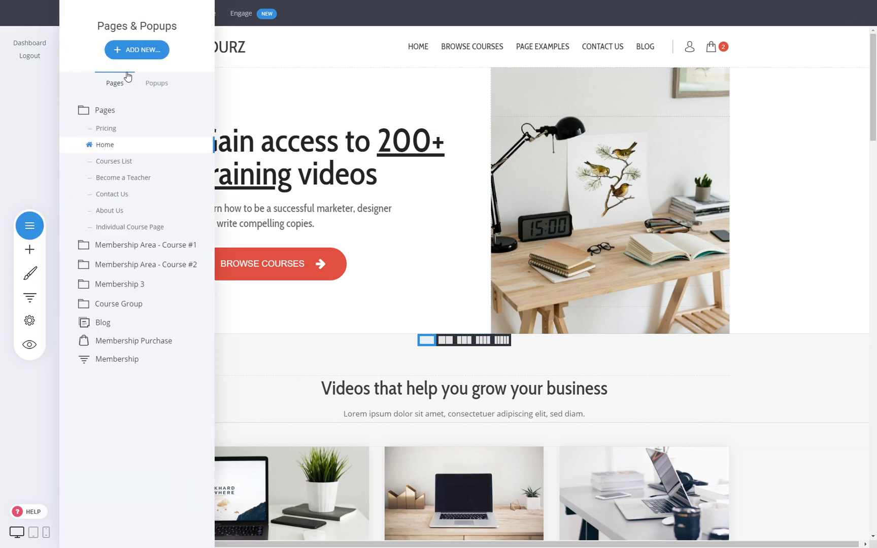
{"action": "left_click", "coordinate": [138, 51]}
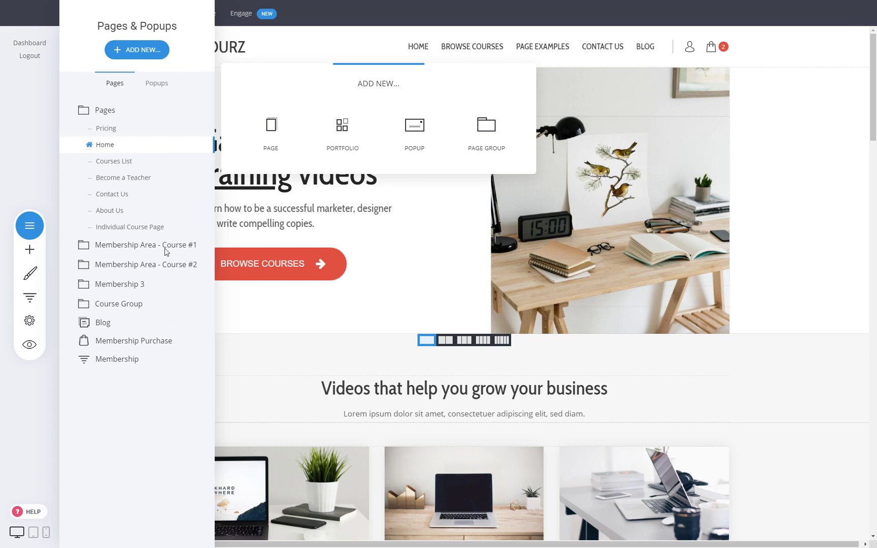
{"action": "left_click", "coordinate": [143, 248]}
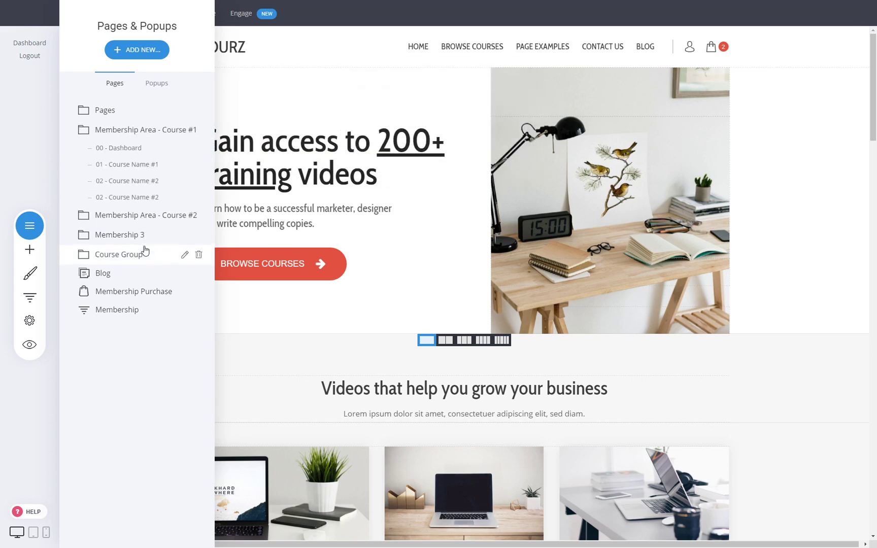
Step: Review the access settings and chosen member groups of the 01 - Course Name #1 page, and close them without changes
{"action": "left_click", "coordinate": [198, 167]}
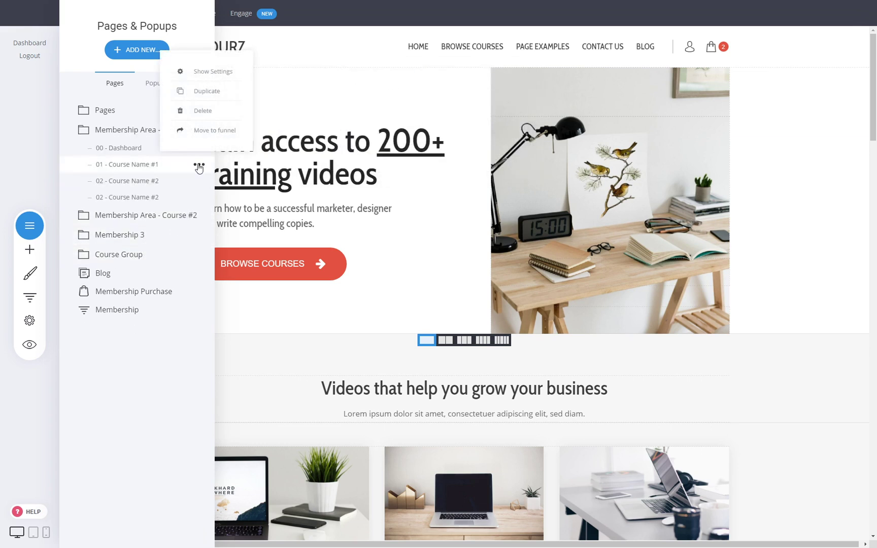
{"action": "left_click", "coordinate": [213, 72]}
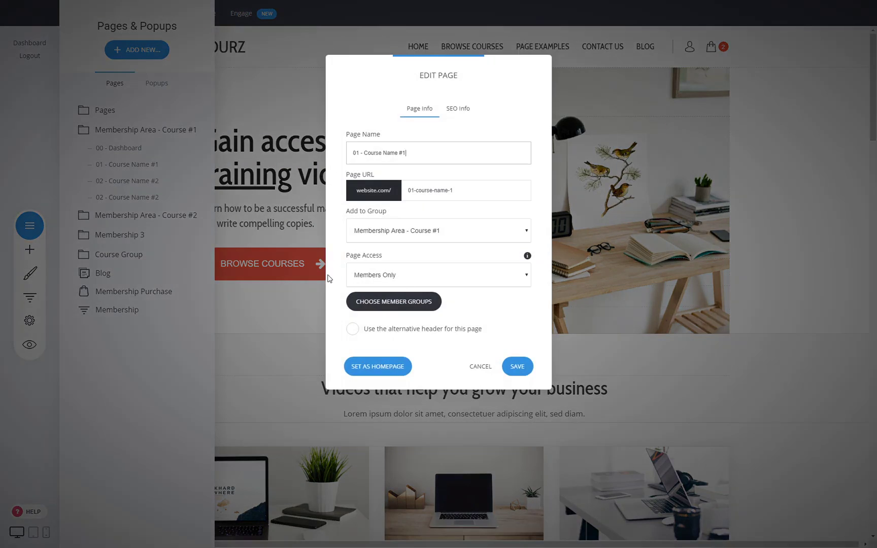
{"action": "left_click", "coordinate": [402, 302]}
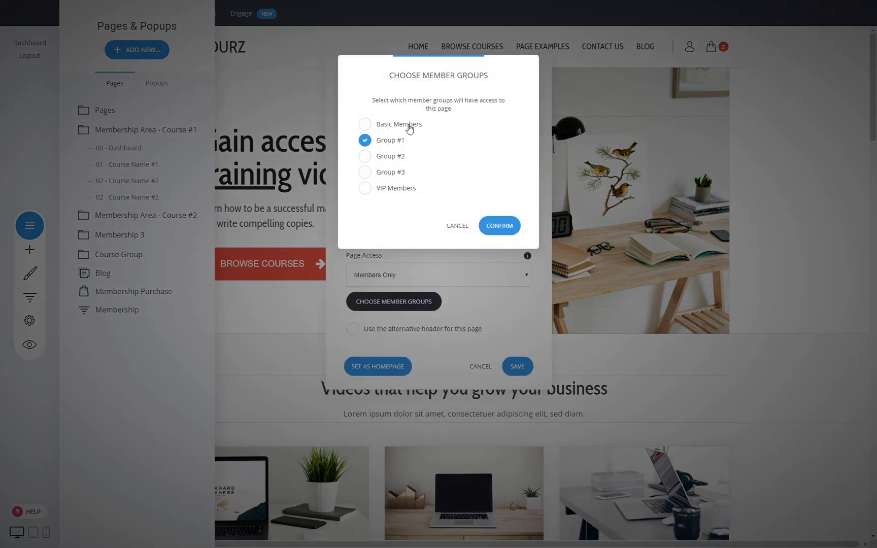
{"action": "left_click", "coordinate": [457, 225]}
{"action": "left_click", "coordinate": [478, 366]}
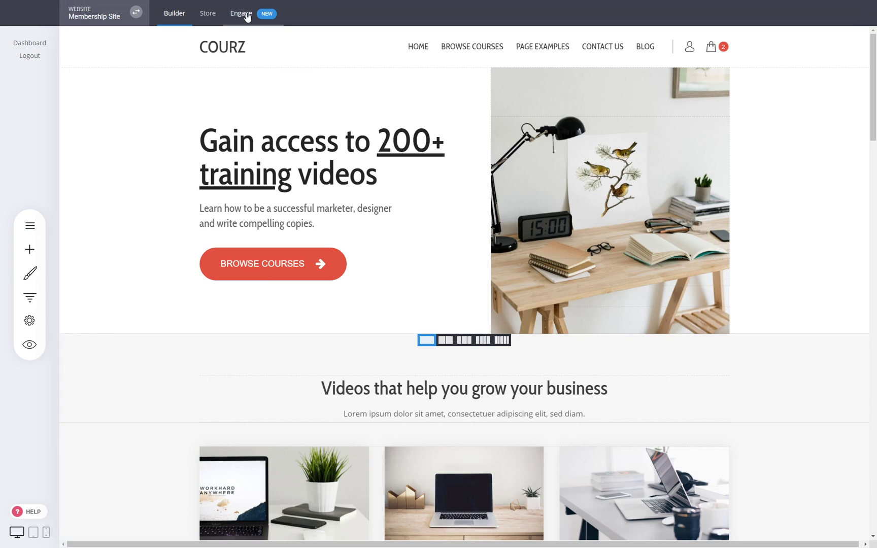
Step: View the site's contacts and customer properties, and list the members of Group #1
{"action": "left_click", "coordinate": [247, 15]}
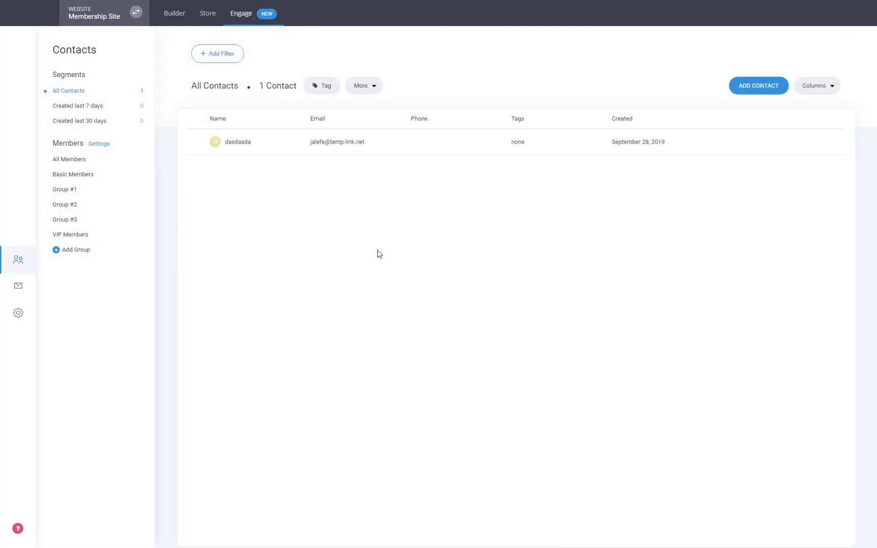
{"action": "left_click", "coordinate": [60, 190]}
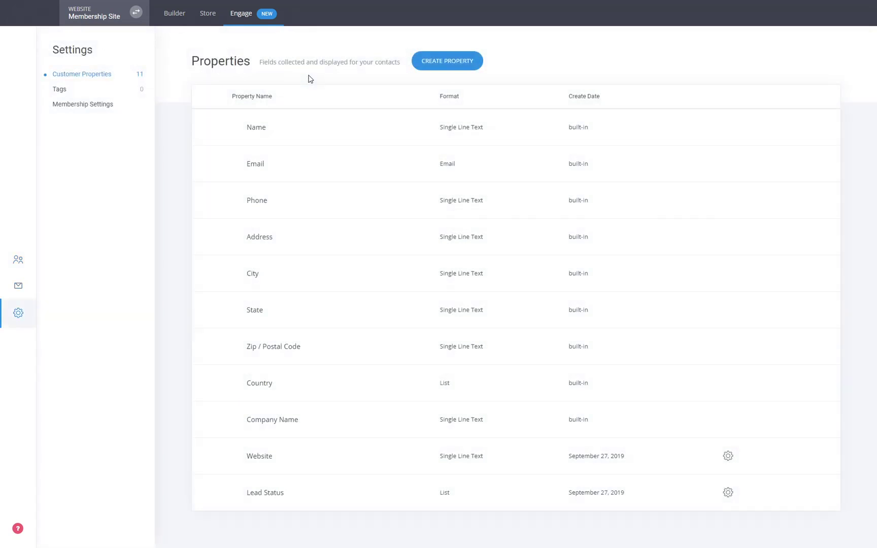
{"action": "left_click", "coordinate": [24, 259]}
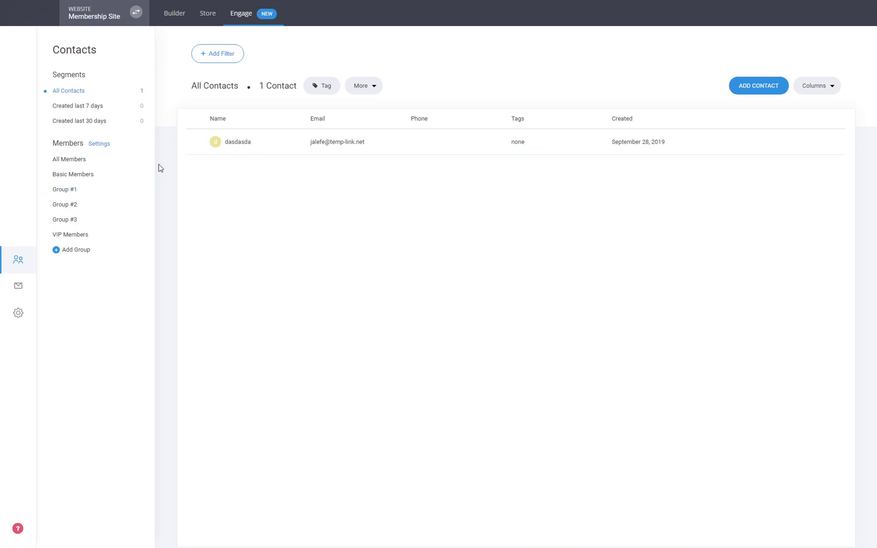
{"action": "left_click", "coordinate": [71, 190]}
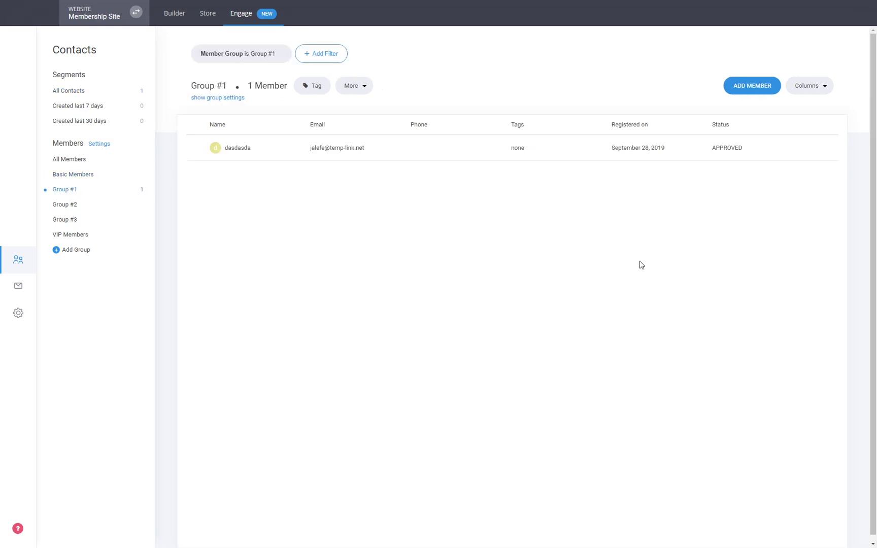
Step: Return to the site builder and list the pages of the Membership Area - Course #1 group again
{"action": "left_click", "coordinate": [177, 17]}
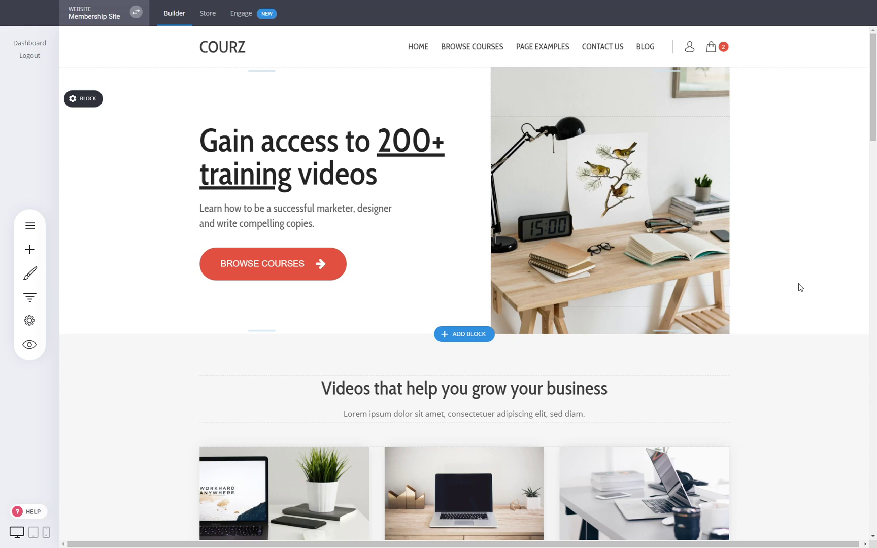
{"action": "left_click", "coordinate": [36, 233]}
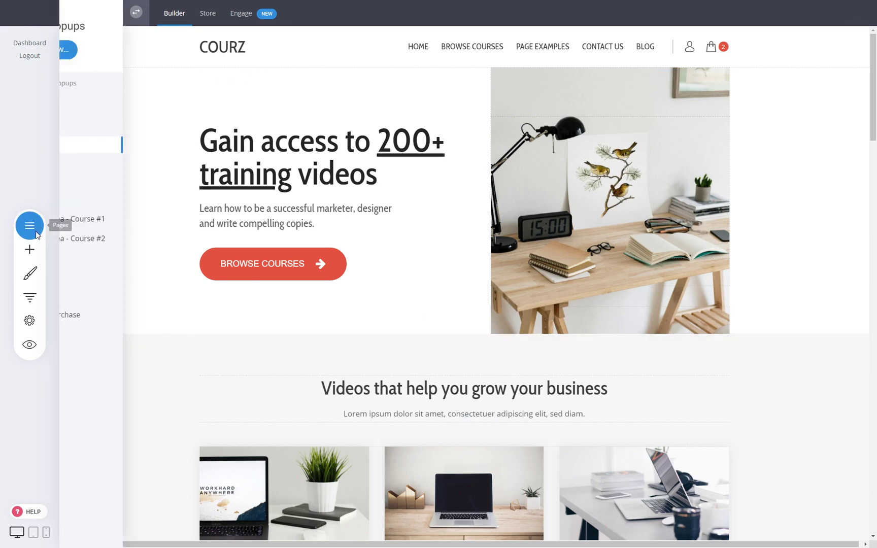
{"action": "left_click", "coordinate": [147, 245]}
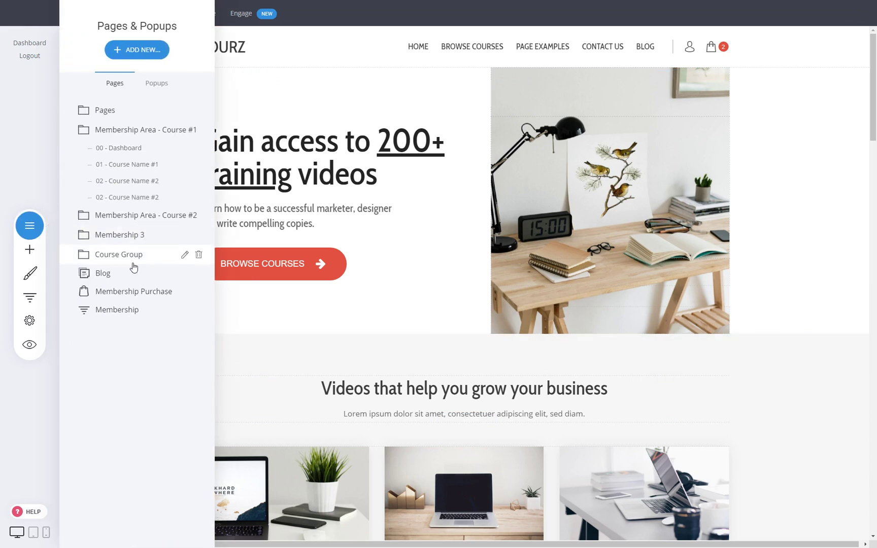
Step: Check the options available for the second 02 - Course Name #2 page, and review the widgets that can be added to the site
{"action": "left_click", "coordinate": [198, 197]}
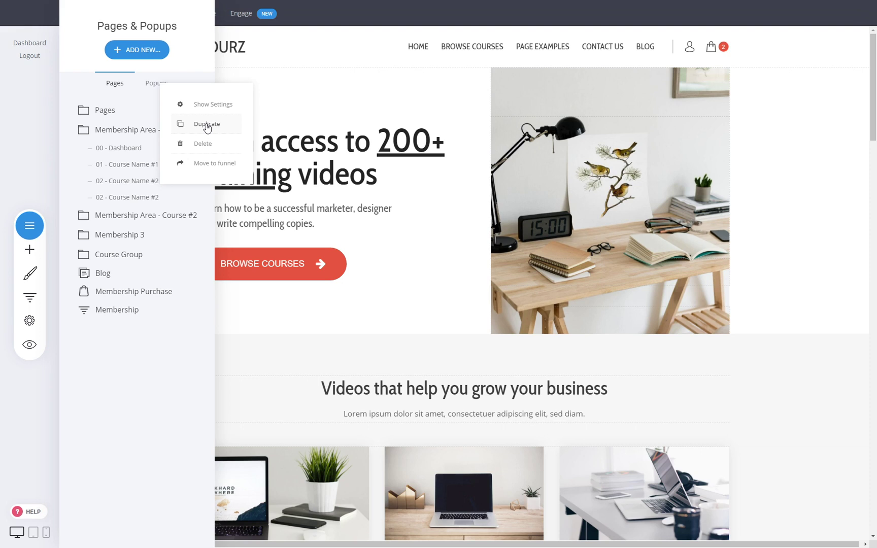
{"action": "left_click", "coordinate": [291, 217]}
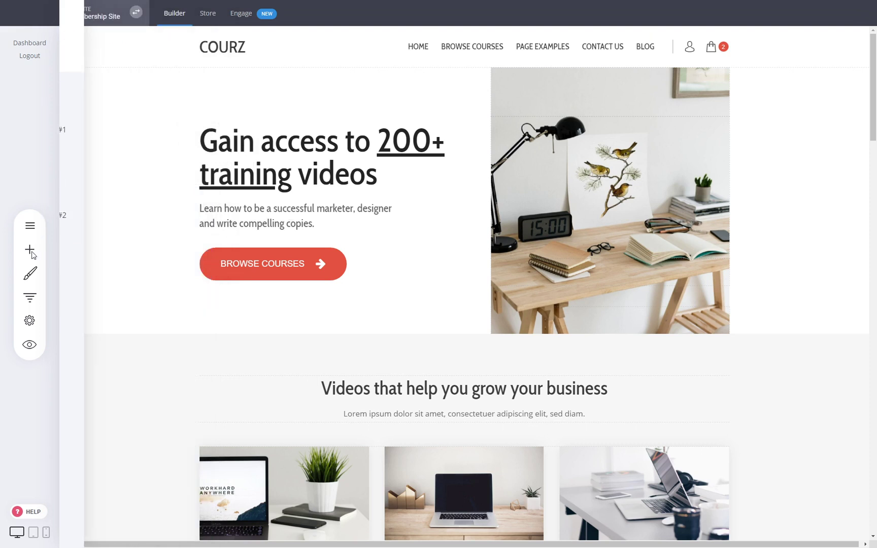
{"action": "left_click", "coordinate": [29, 250]}
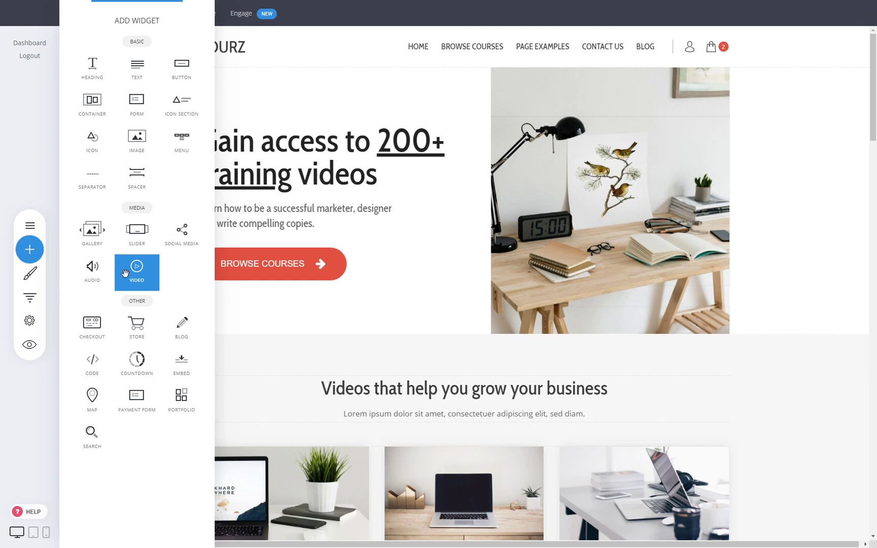
{"action": "left_click", "coordinate": [749, 224]}
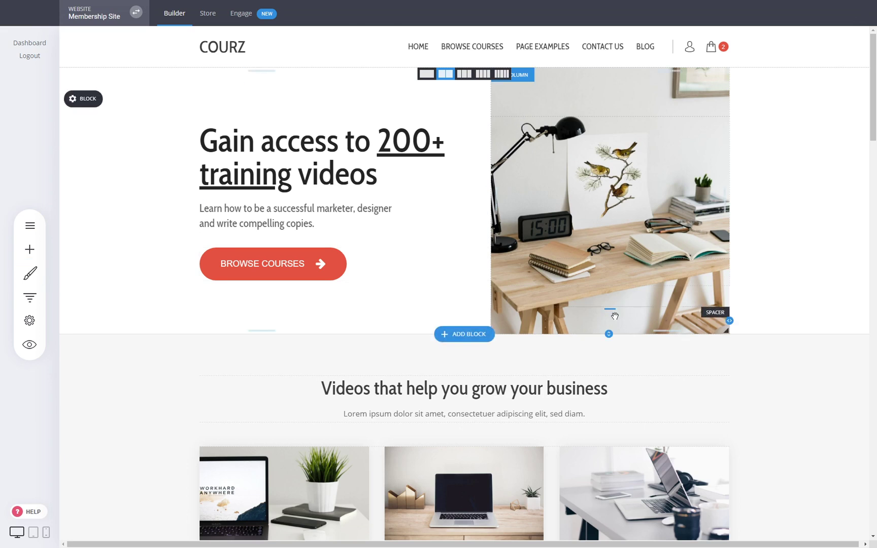
Step: Preview the home page in the mobile layout, and return to the desktop layout to look through the page's blocks
{"action": "left_click", "coordinate": [45, 533]}
{"action": "scroll", "coordinate": [486, 230], "scroll_direction": "down", "scroll_amount": 5}
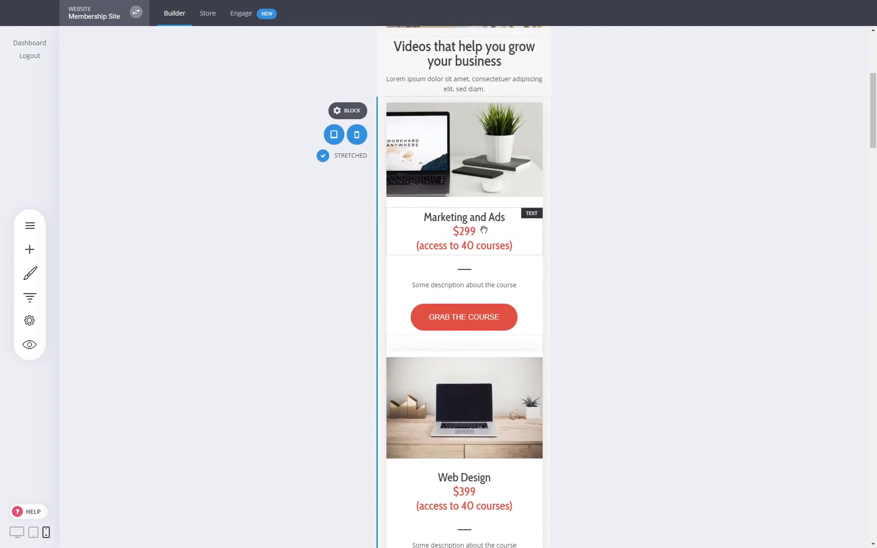
{"action": "left_click", "coordinate": [16, 532]}
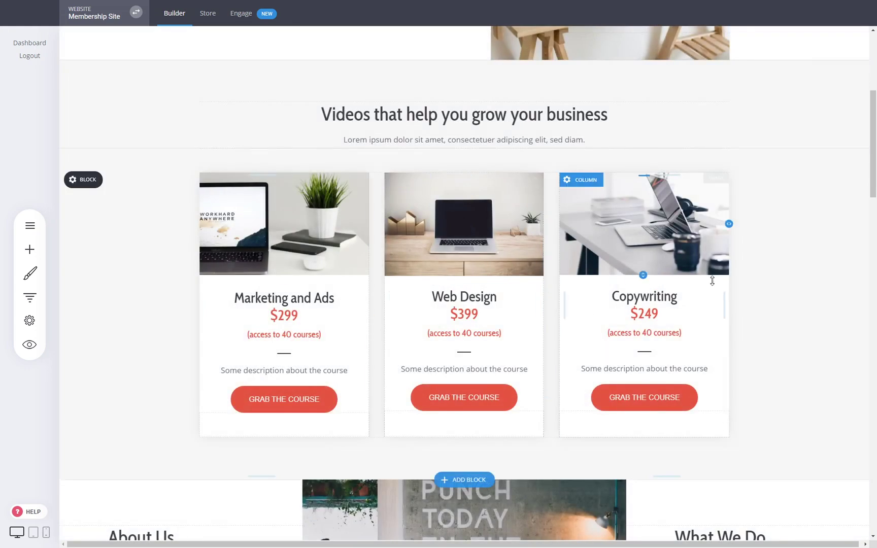
{"action": "scroll", "coordinate": [799, 290], "scroll_direction": "down", "scroll_amount": 8}
{"action": "scroll", "coordinate": [799, 290], "scroll_direction": "down", "scroll_amount": 10}
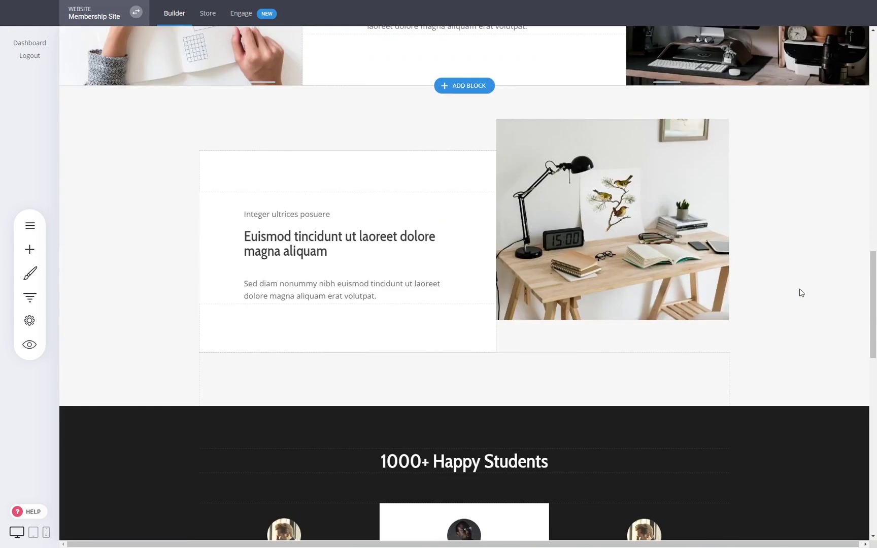
{"action": "scroll", "coordinate": [799, 288], "scroll_direction": "down", "scroll_amount": 3}
{"action": "scroll", "coordinate": [786, 323], "scroll_direction": "up", "scroll_amount": 12}
{"action": "scroll", "coordinate": [787, 325], "scroll_direction": "up", "scroll_amount": 10}
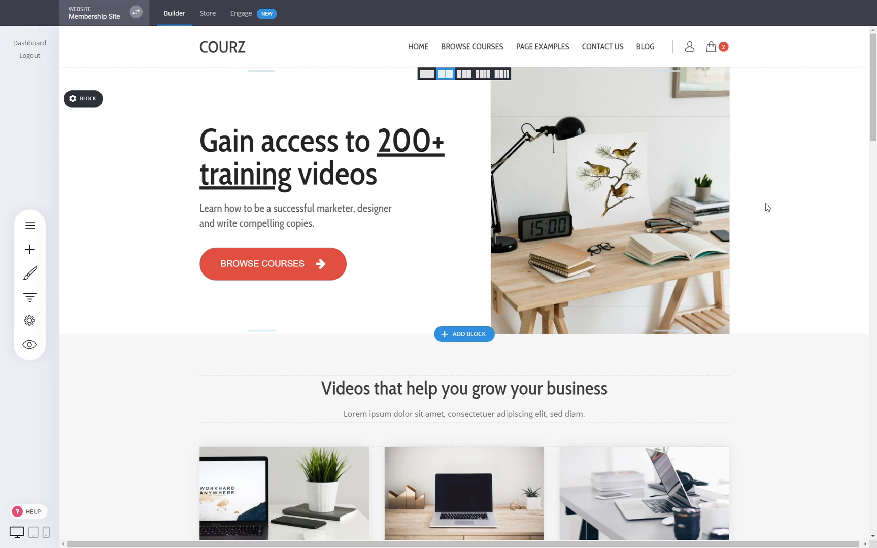
Step: List the members of Group #1 and view the new member form, closing it without adding anyone
{"action": "left_click", "coordinate": [248, 15]}
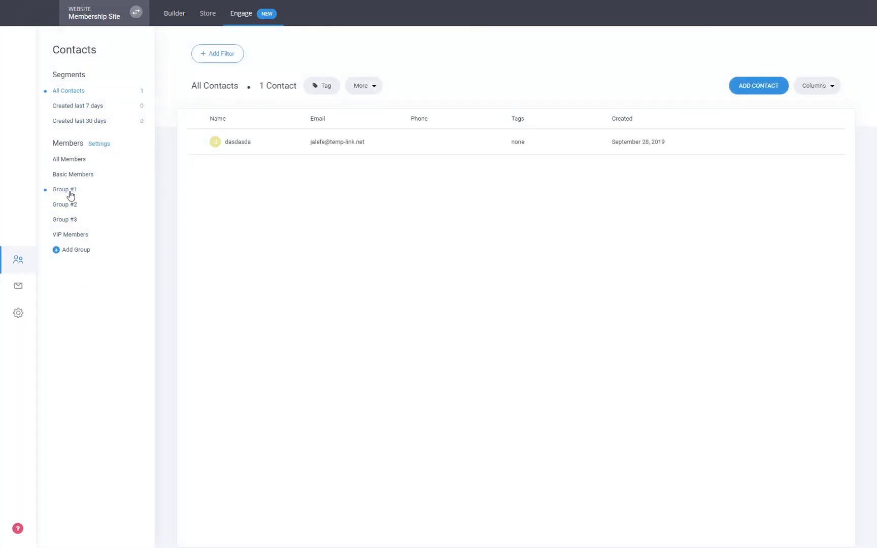
{"action": "left_click", "coordinate": [67, 190]}
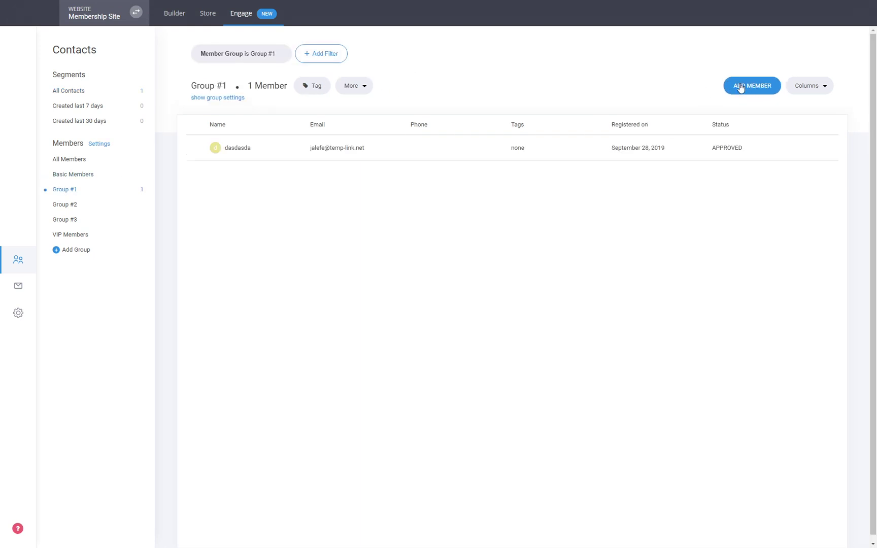
{"action": "left_click", "coordinate": [753, 86]}
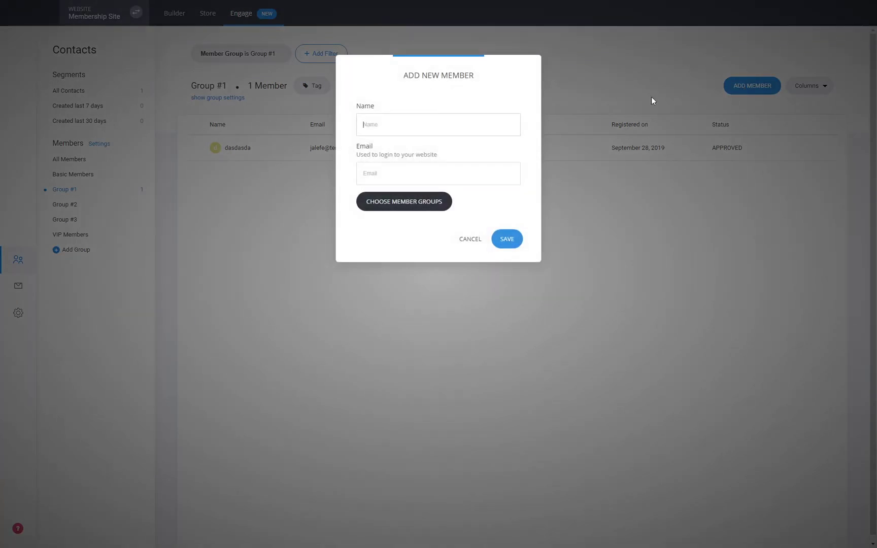
{"action": "left_click", "coordinate": [471, 241]}
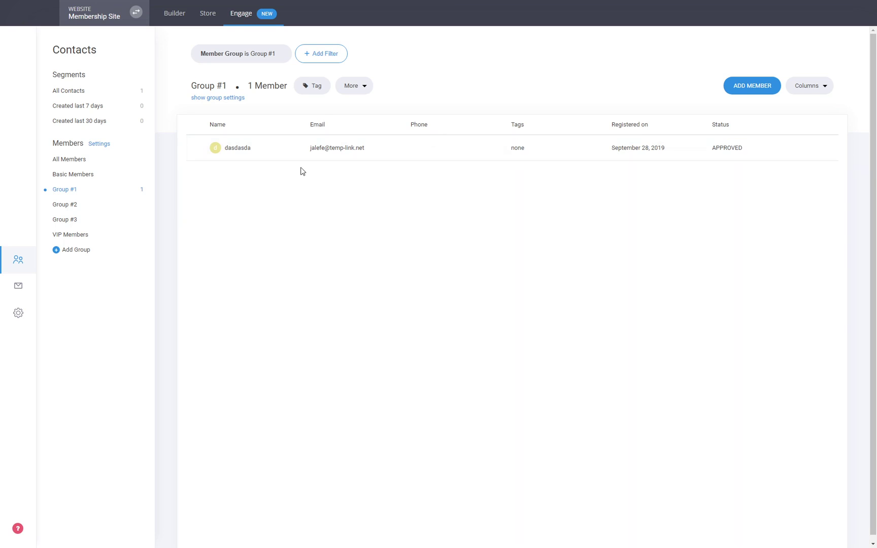
Step: Review the Group #1 member's profile and assigned groups, and return to the site builder
{"action": "left_click", "coordinate": [241, 149]}
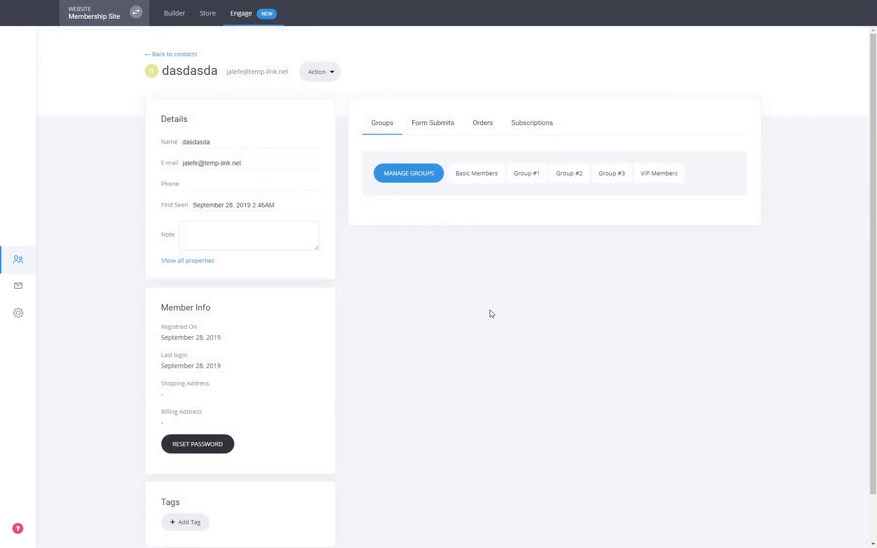
{"action": "left_click", "coordinate": [195, 56]}
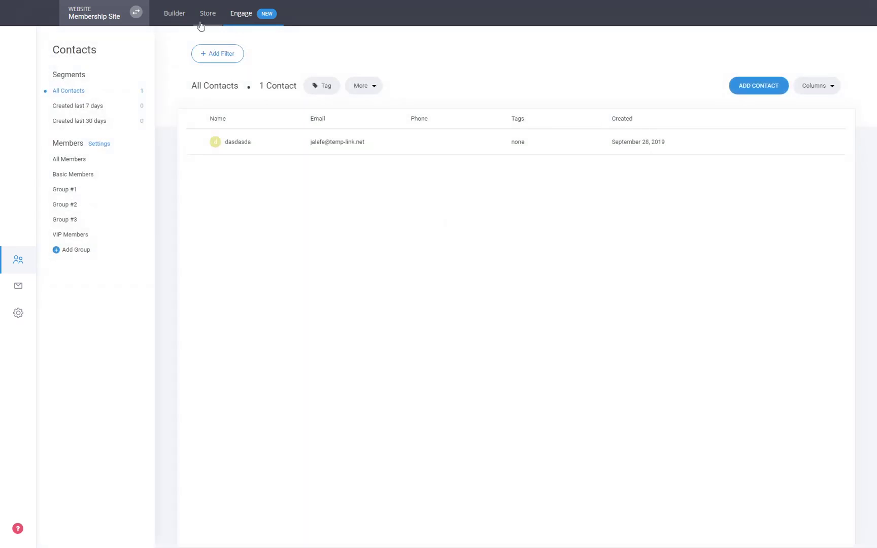
{"action": "left_click", "coordinate": [184, 19]}
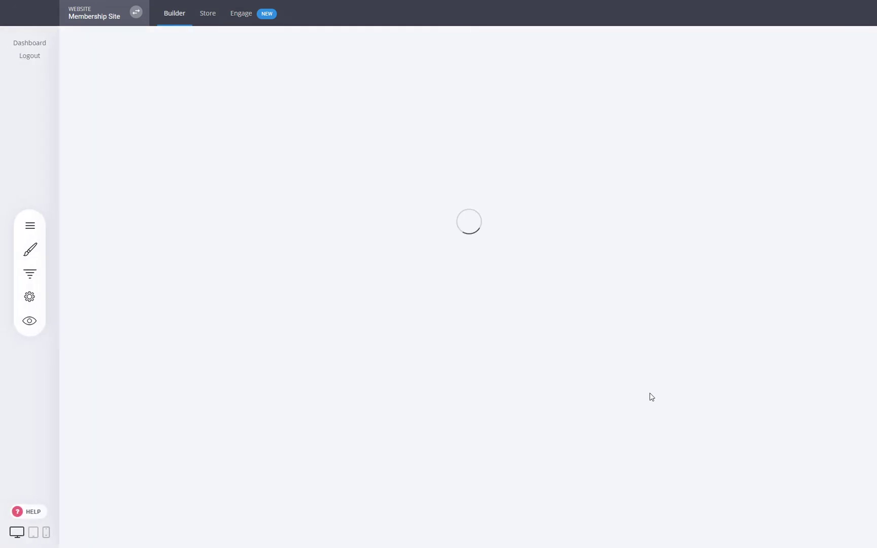